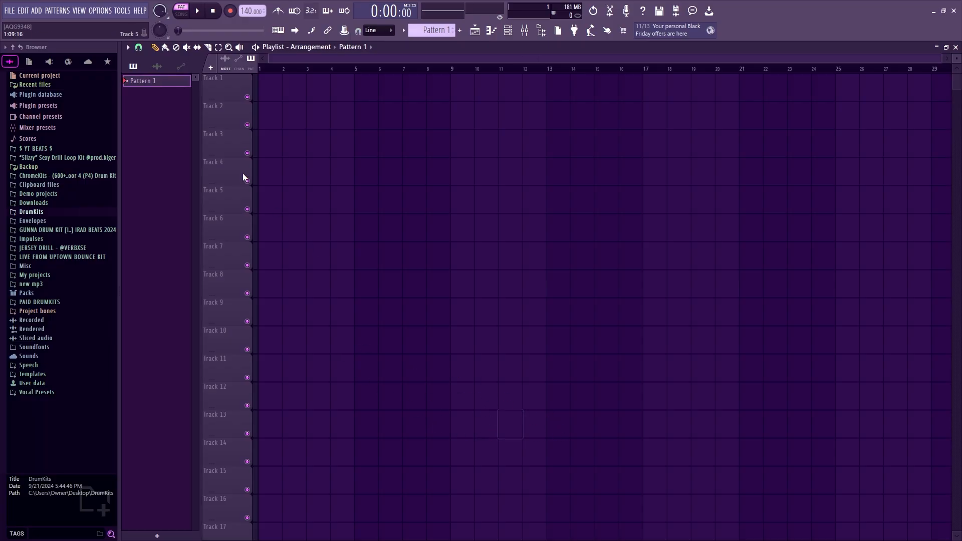
- Set the project tempo to 111 BPM and briefly test playback
click(225, 58)
mouse_move(249, 12)
mouse_down()
mouse_move(249, 3)
mouse_move(249, 20)
mouse_up()
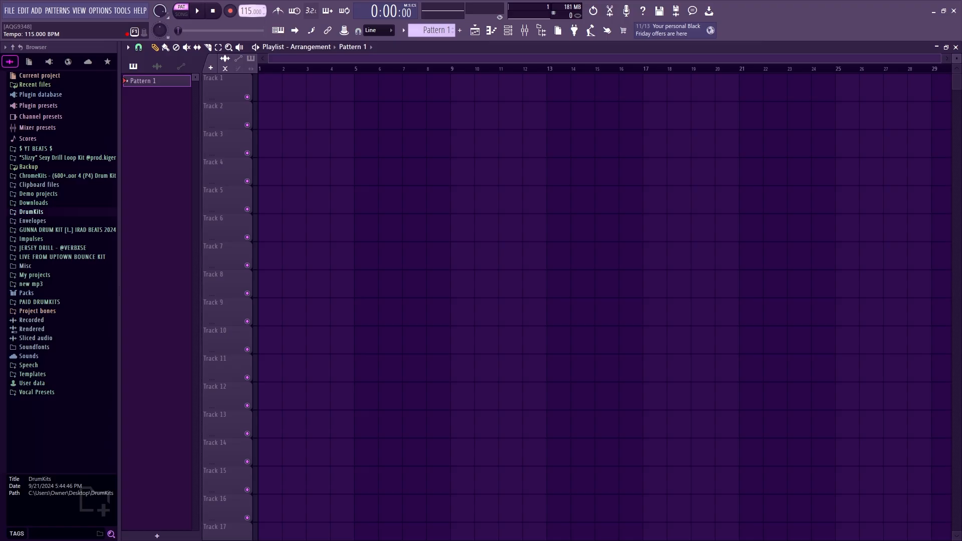
drag(249, 11, 249, 14)
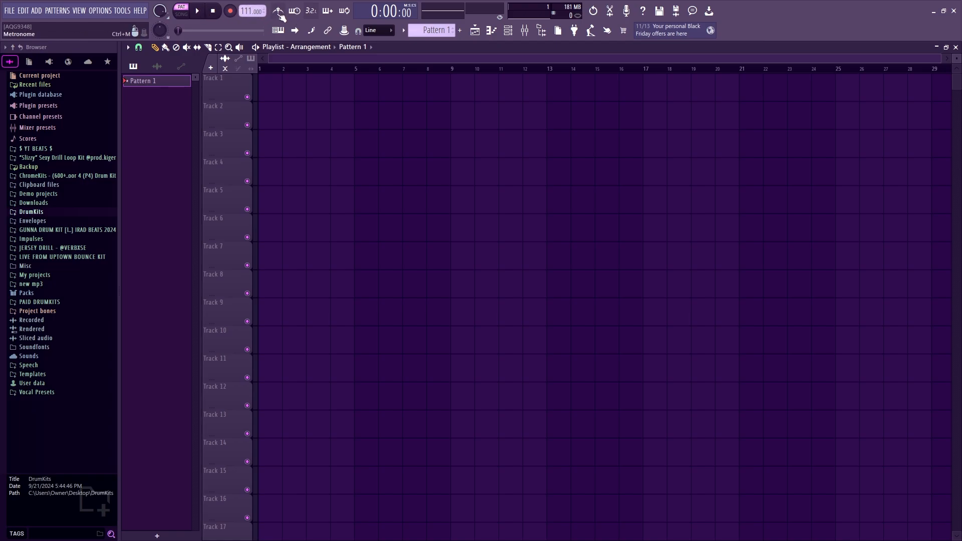
click(198, 11)
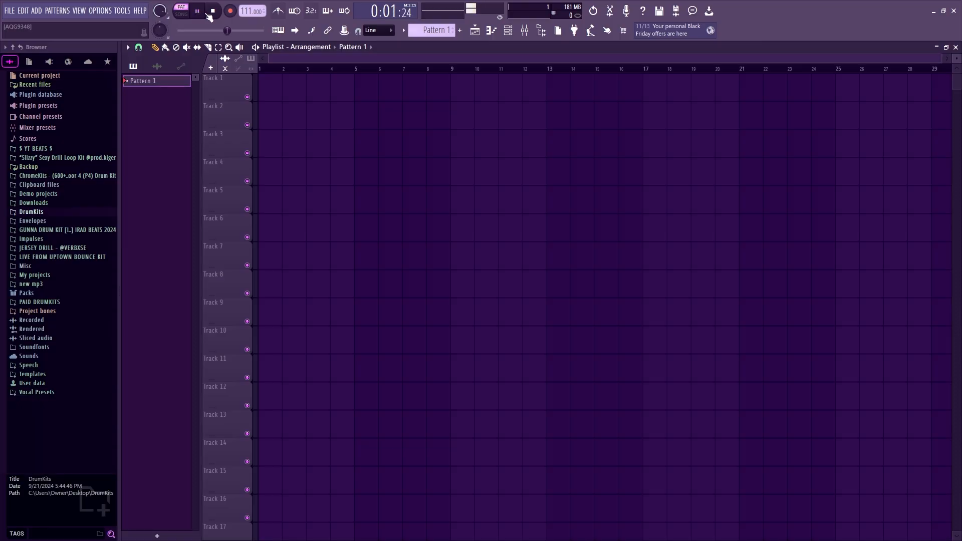
click(221, 8)
- Replace the Sampler channel with FL Keys and load its Rhodes (FL) sound
click(507, 30)
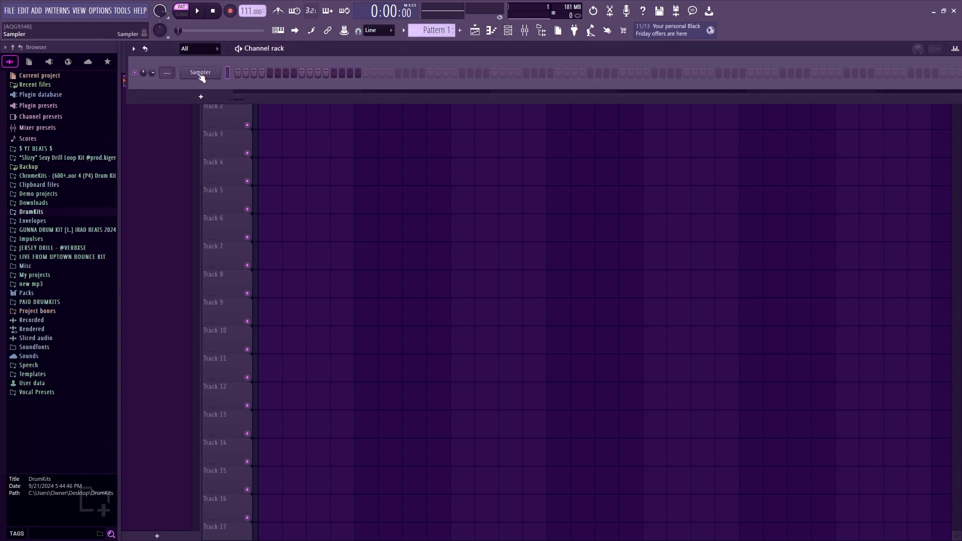
right_click(201, 74)
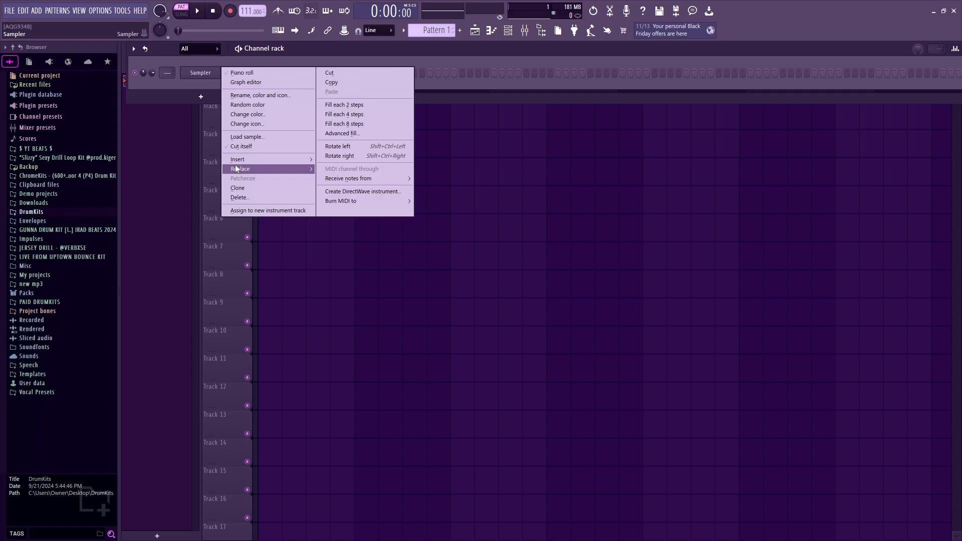
mouse_move(236, 168)
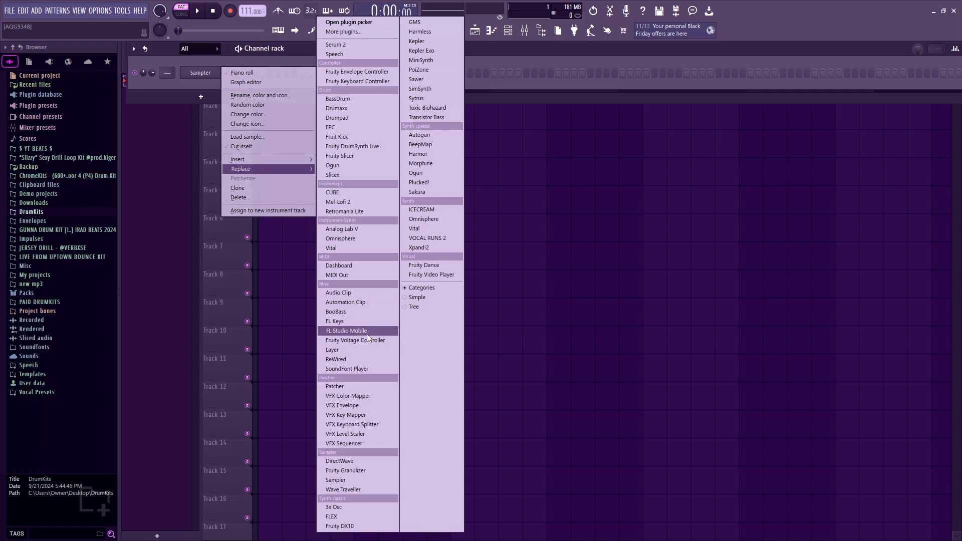
click(361, 321)
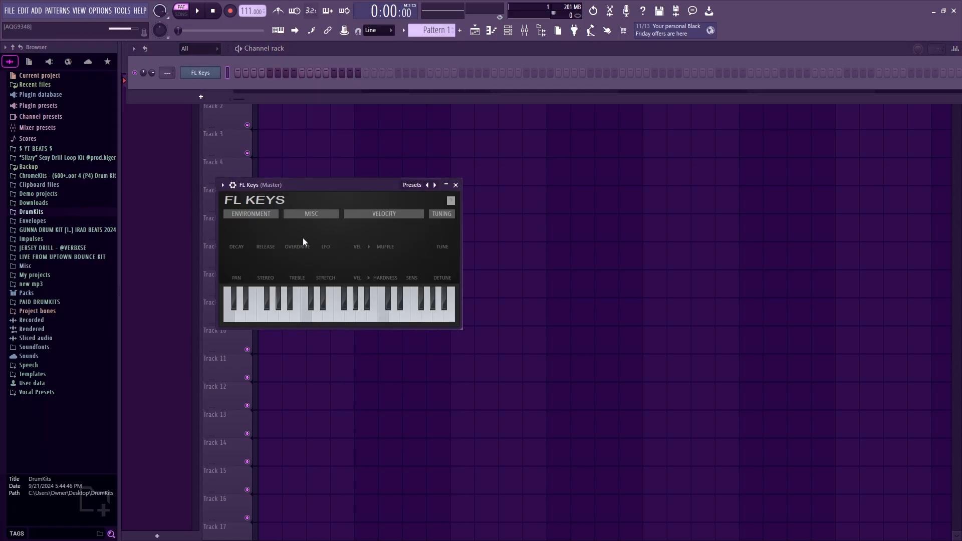
click(409, 200)
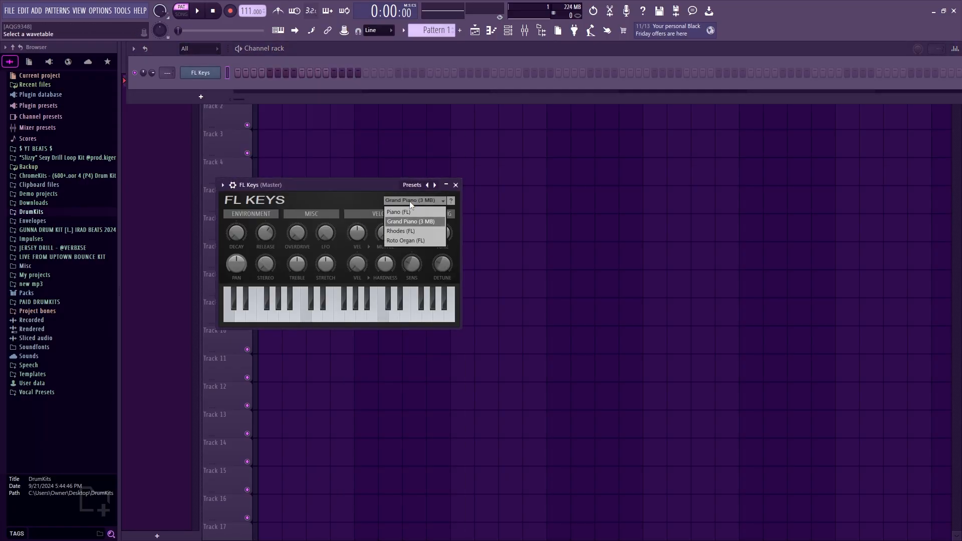
click(408, 232)
click(455, 185)
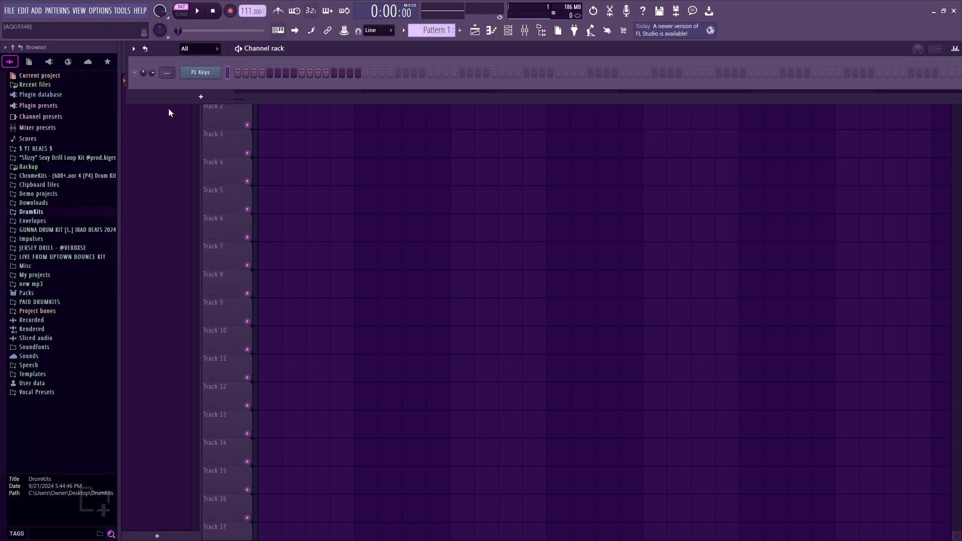
- Draw an A4 note spanning bars 1 and 2 in the FL Keys piano roll, and set the tempo to 160 BPM
key(m)
click(490, 32)
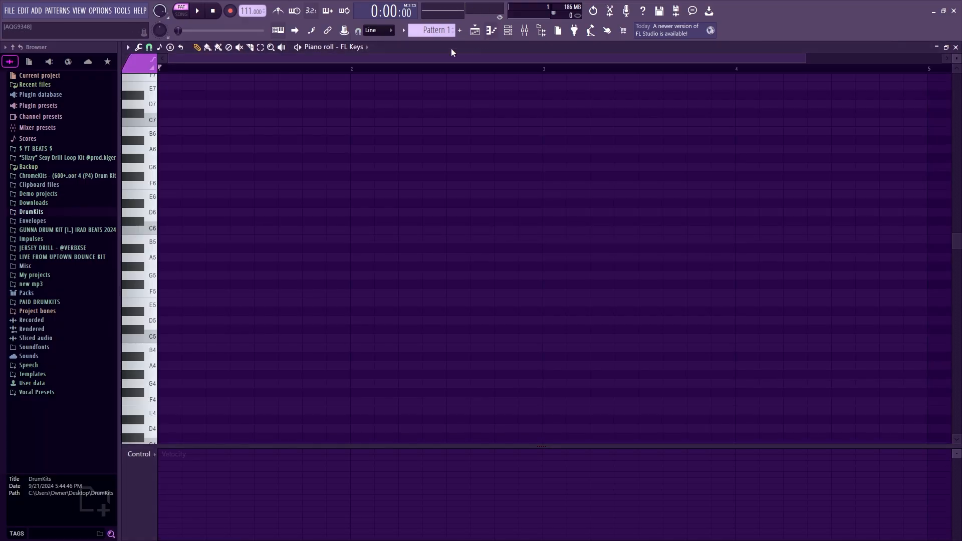
scroll(191, 143, down, 2)
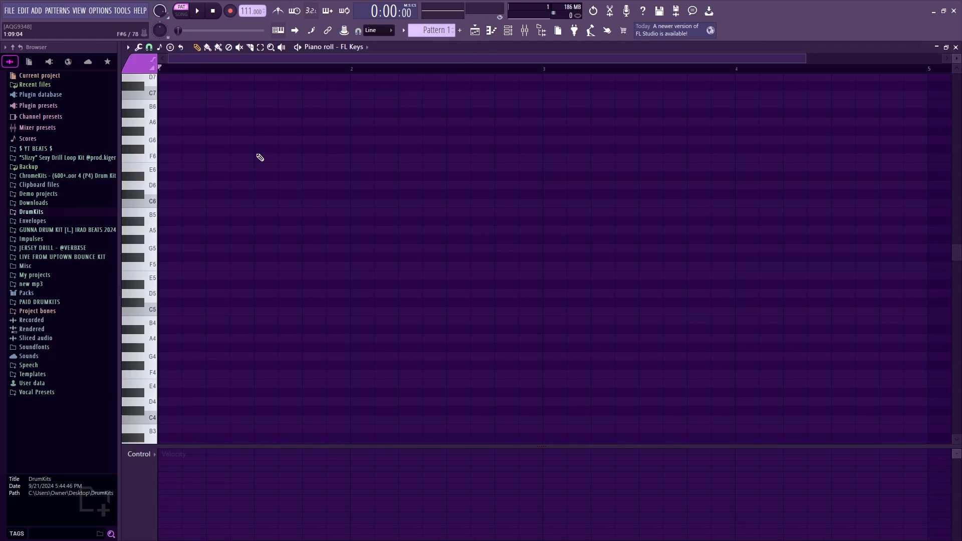
scroll(258, 158, down, 4)
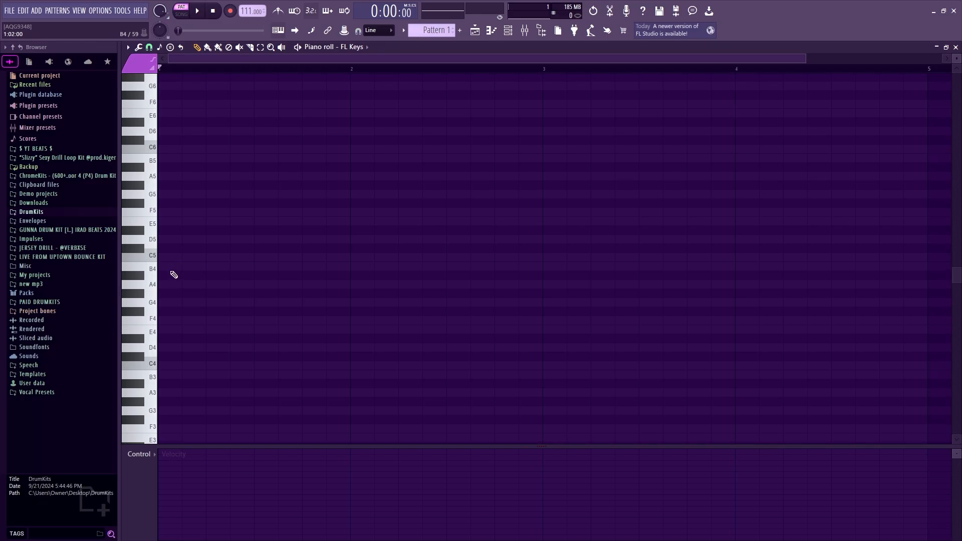
click(169, 284)
drag(190, 285, 339, 290)
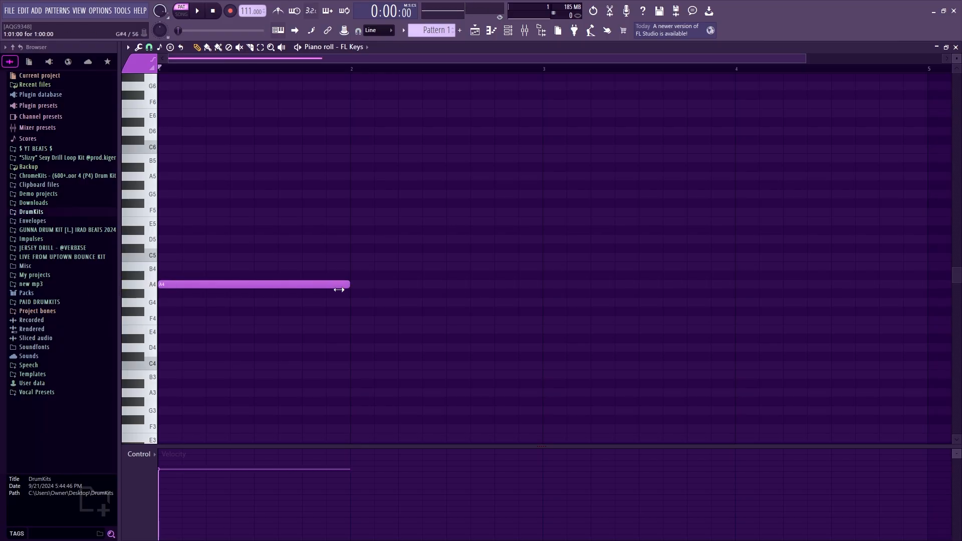
drag(249, 11, 249, 3)
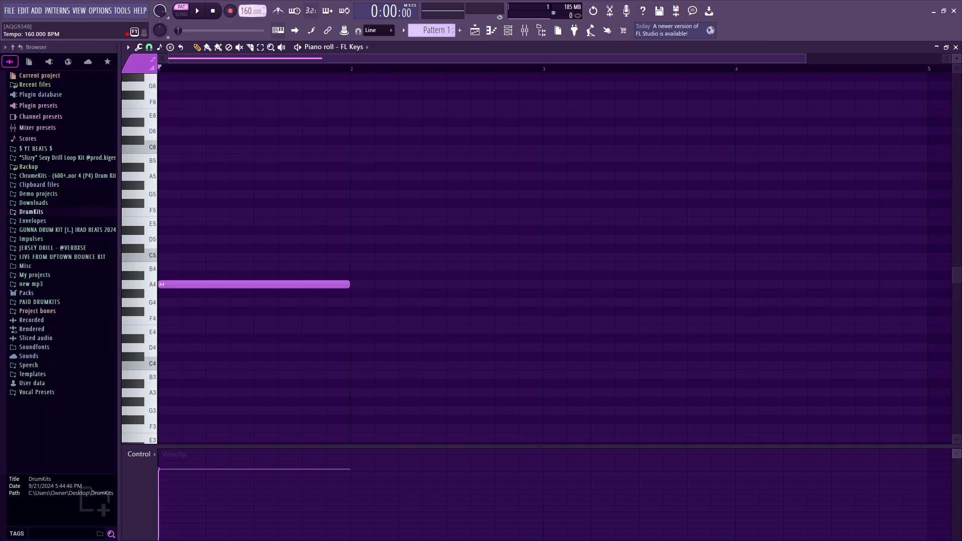
drag(355, 286, 537, 290)
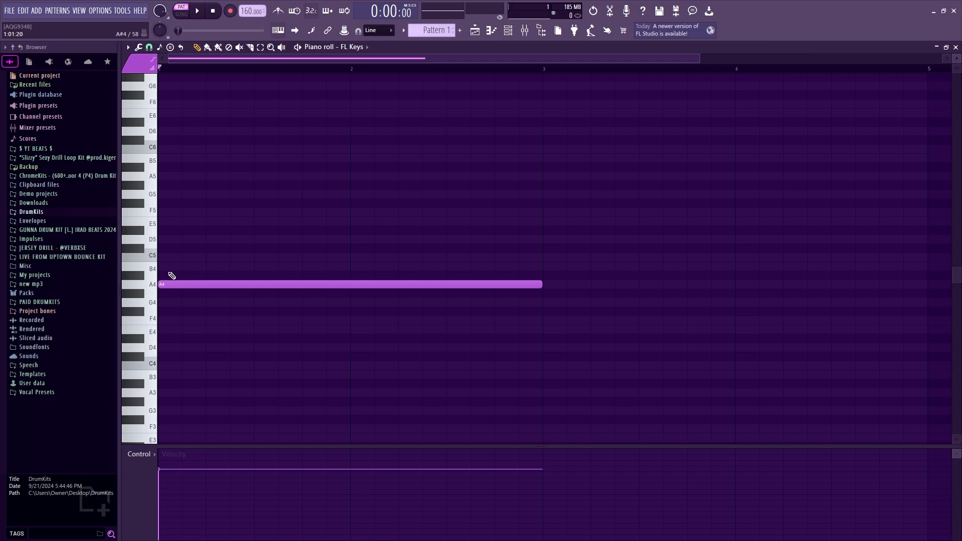
- Add two-bar C5 and E5 notes above the A4 note to form an A minor chord, and play it back
click(140, 276)
click(147, 268)
click(142, 251)
click(159, 249)
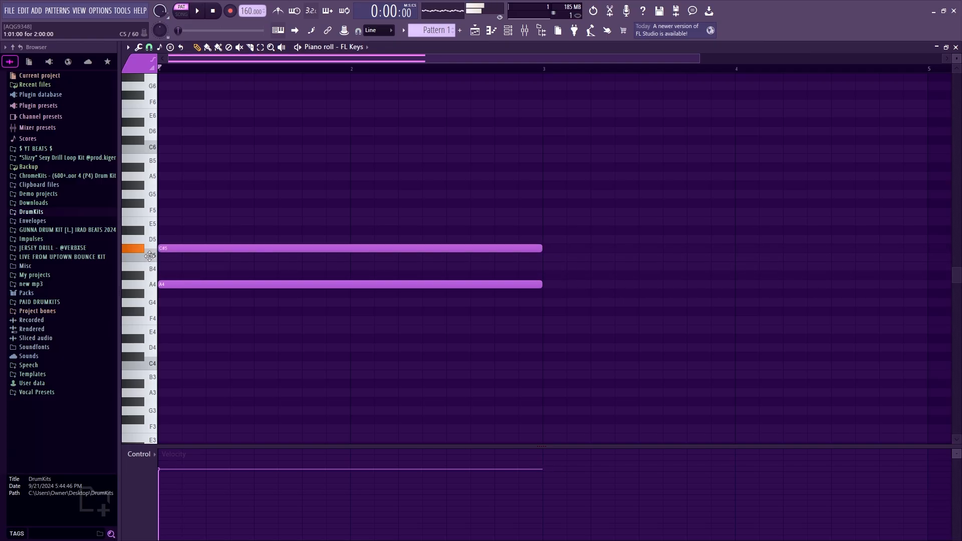
drag(150, 256, 149, 257)
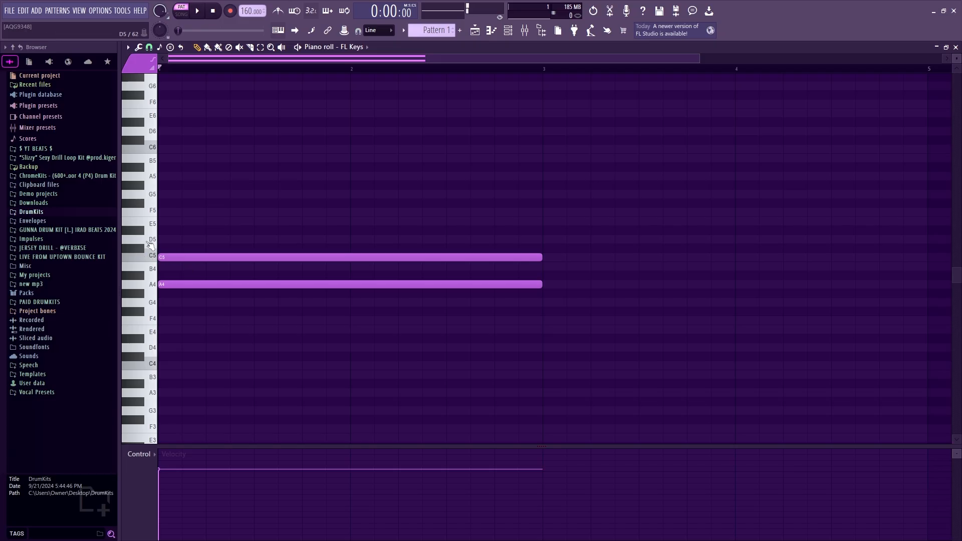
click(140, 225)
click(190, 221)
key(space)
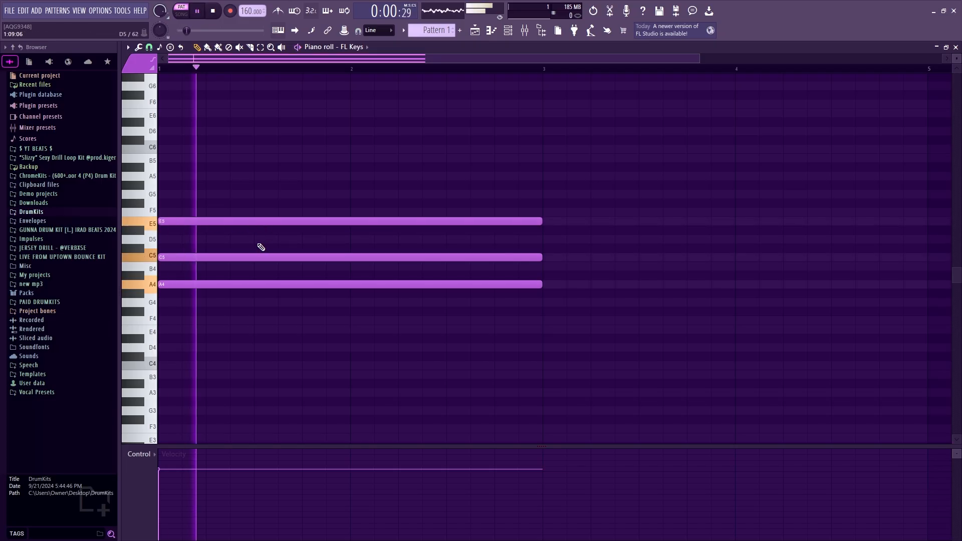
key(space)
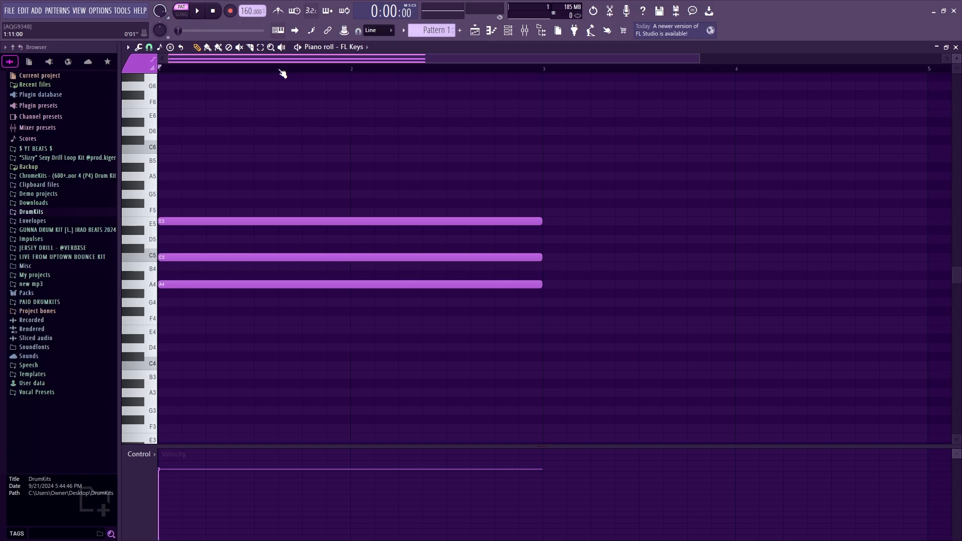
- Duplicate the chord into bars 3 and 4 and transpose the copy down five semitones to E4, G4 and B4
scroll(283, 72, down, 2)
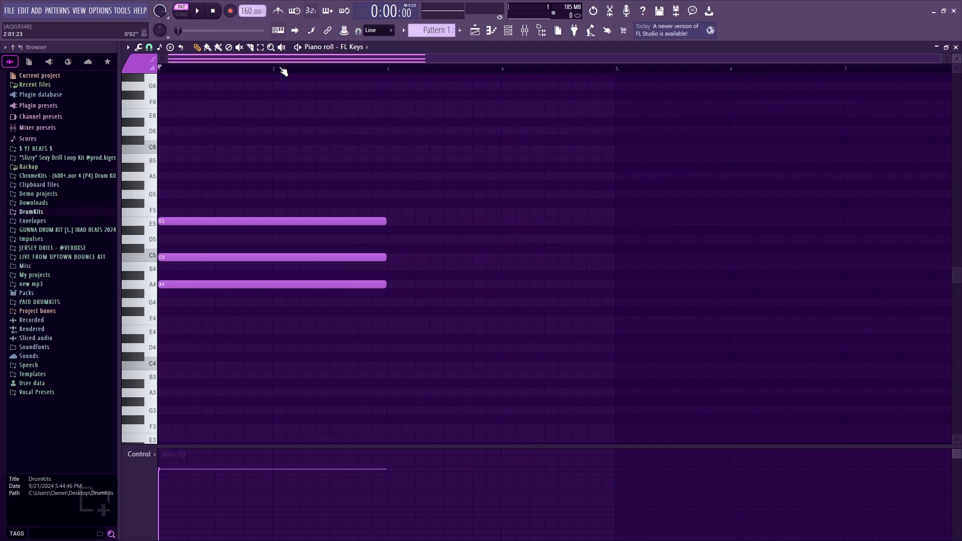
key(ctrl+b)
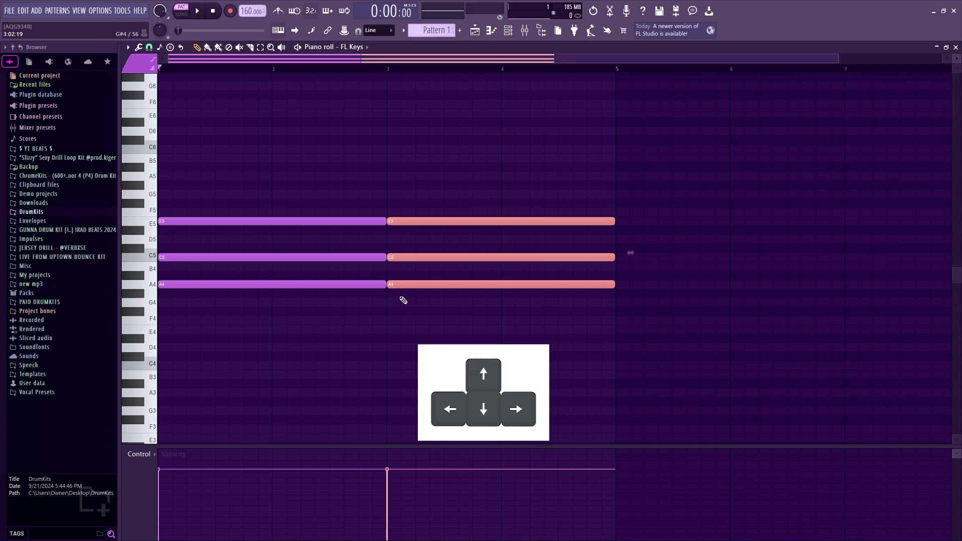
key(Down)
key(Down)
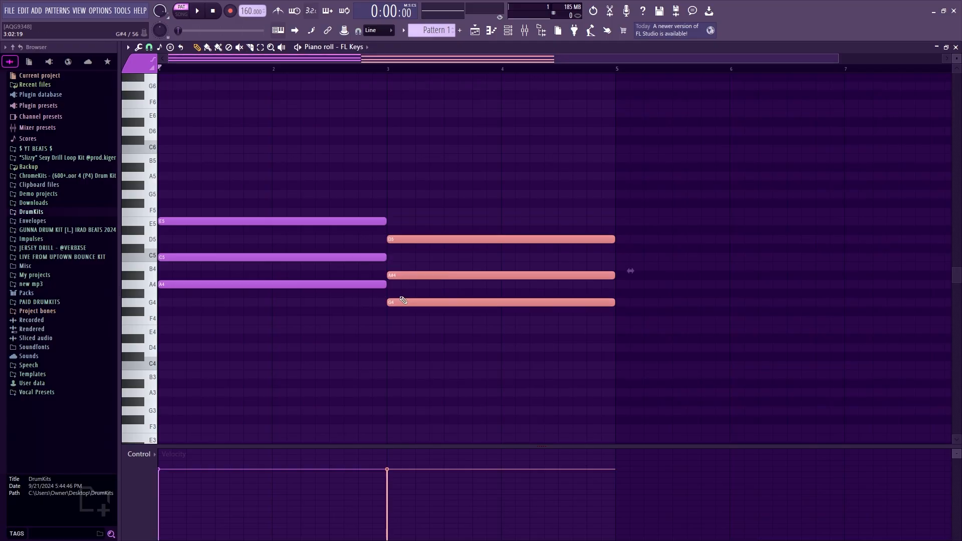
key(Down)
key(Down)
key(Down)
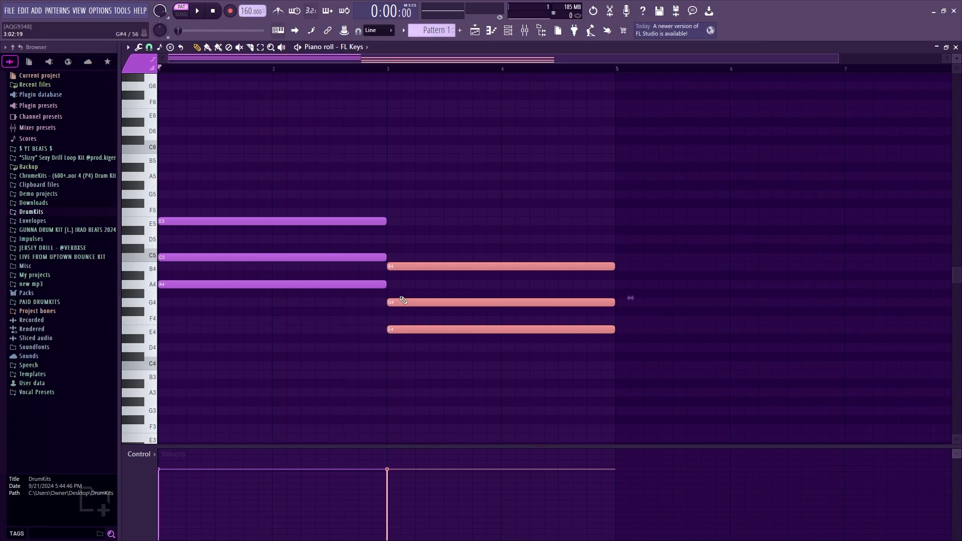
- Play back the two-chord progression and deselect the duplicated notes
key(space)
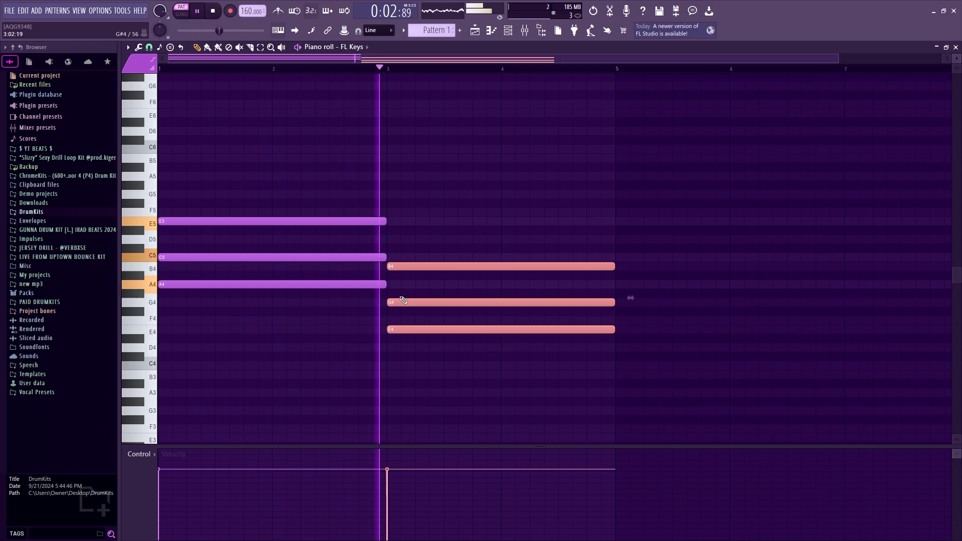
key(space)
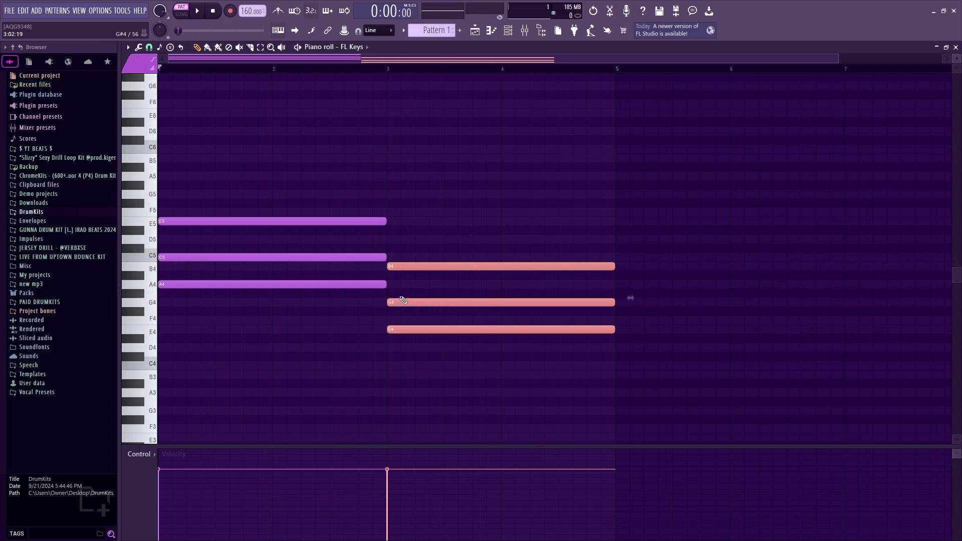
key(space)
key(space)
scroll(361, 60, down, 3)
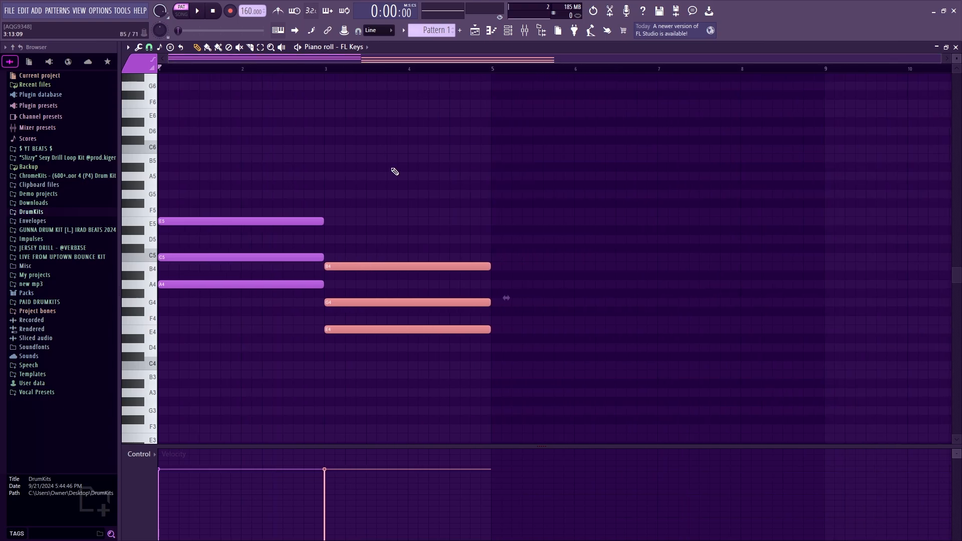
click(410, 208)
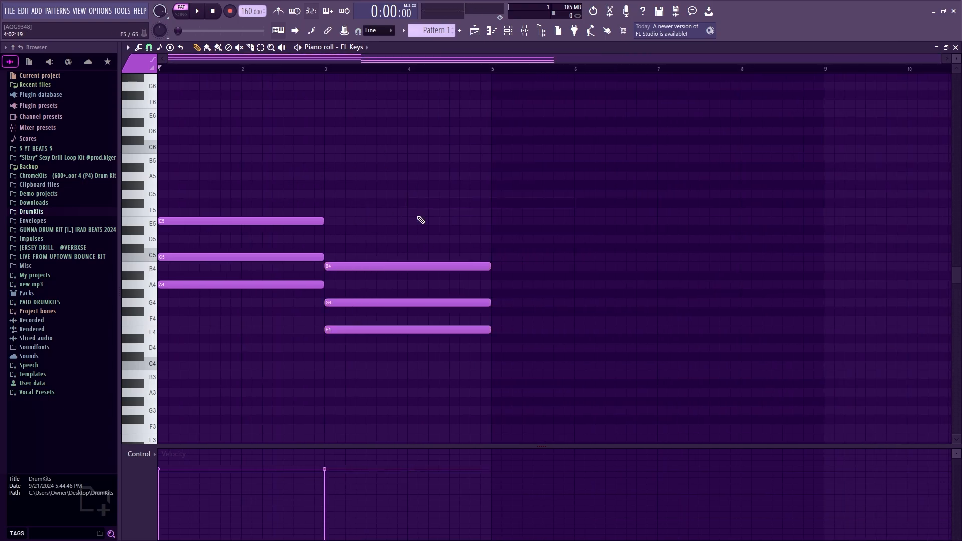
scroll(279, 61, up, 4)
scroll(279, 60, down, 4)
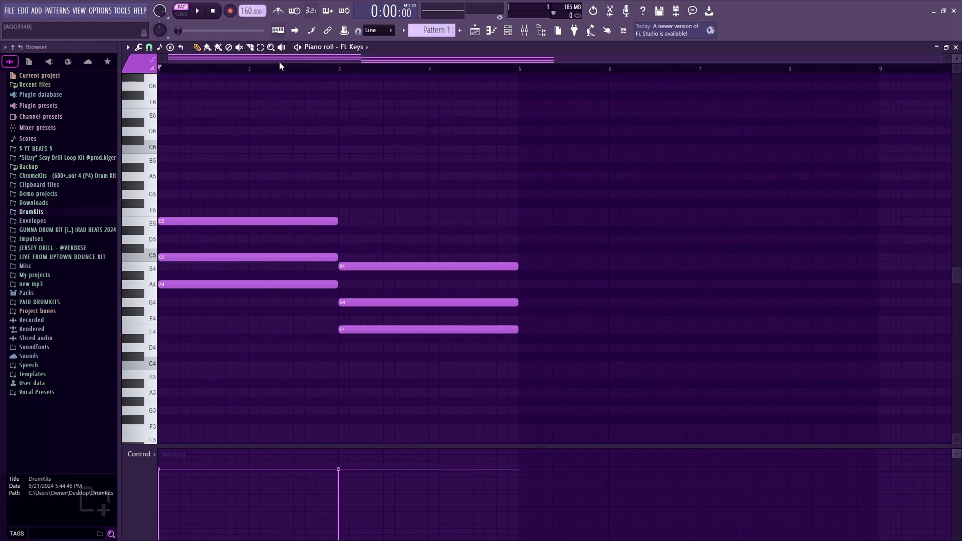
key(space)
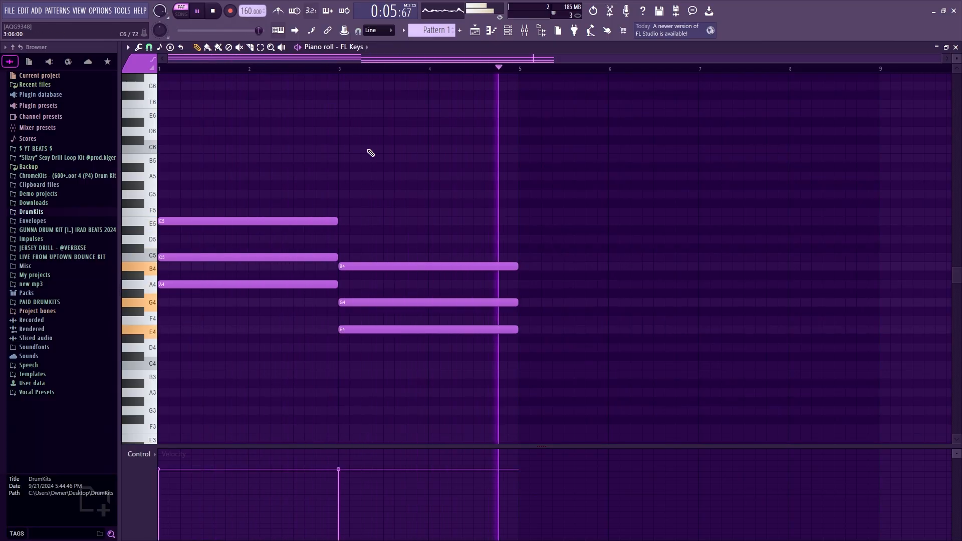
- Stop playback, add a Sytrus channel below FL Keys in the channel rack, and open its plugin window
click(508, 30)
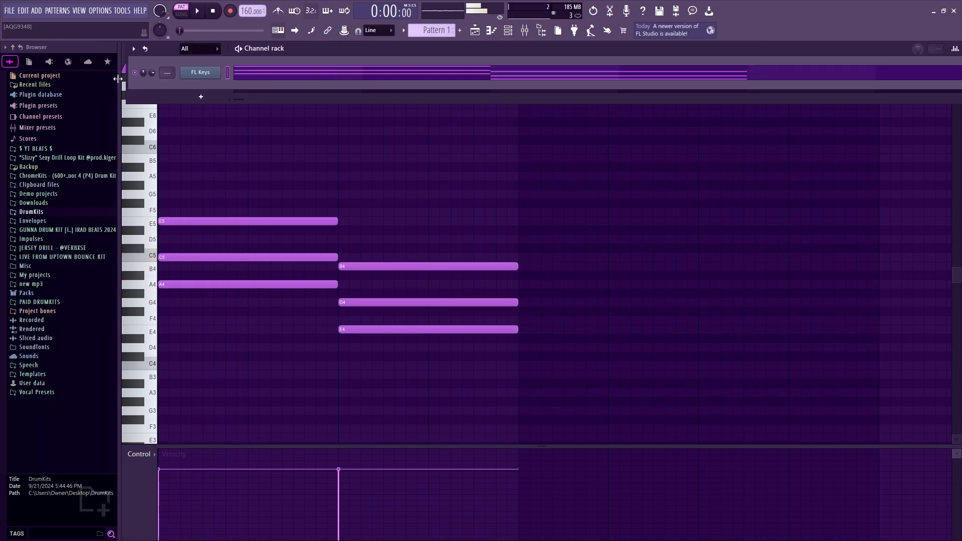
key(space)
click(199, 96)
key(Escape)
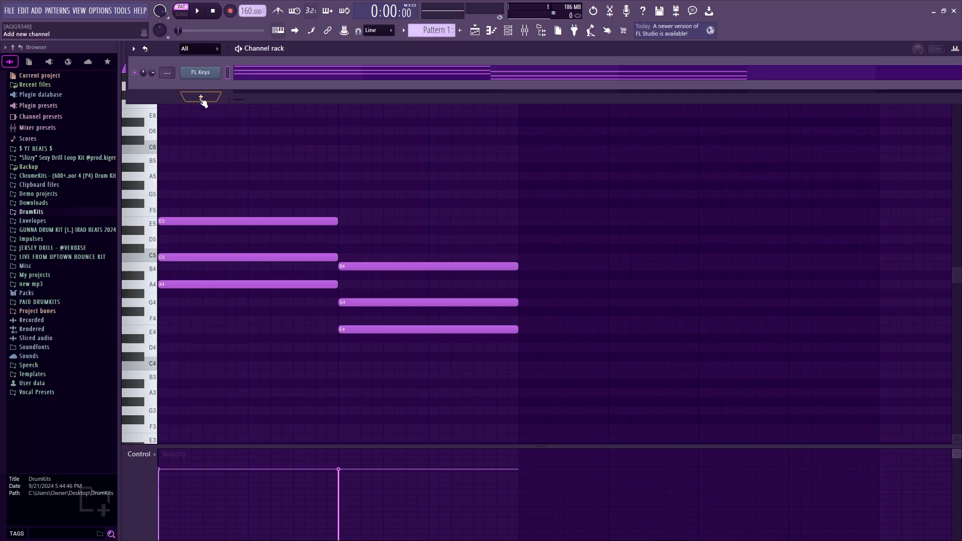
click(206, 98)
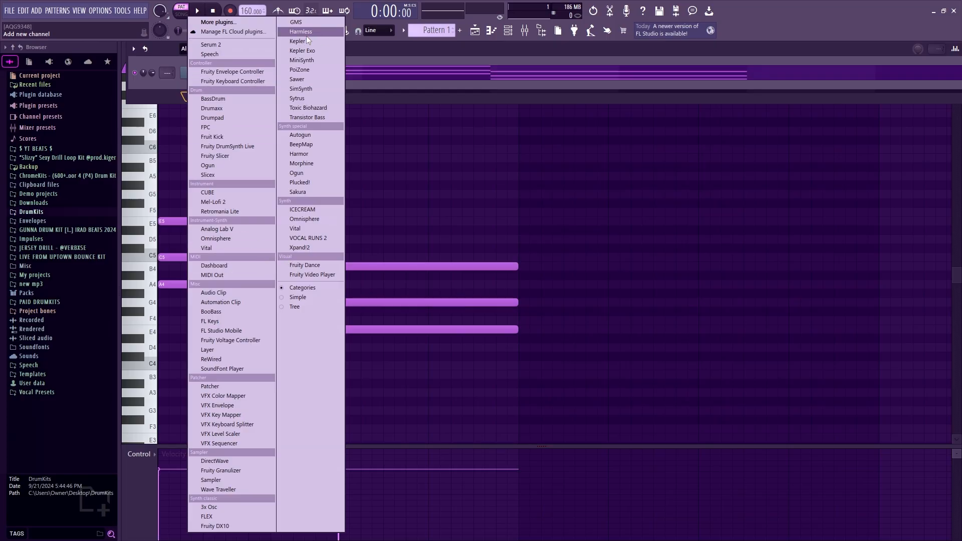
click(301, 98)
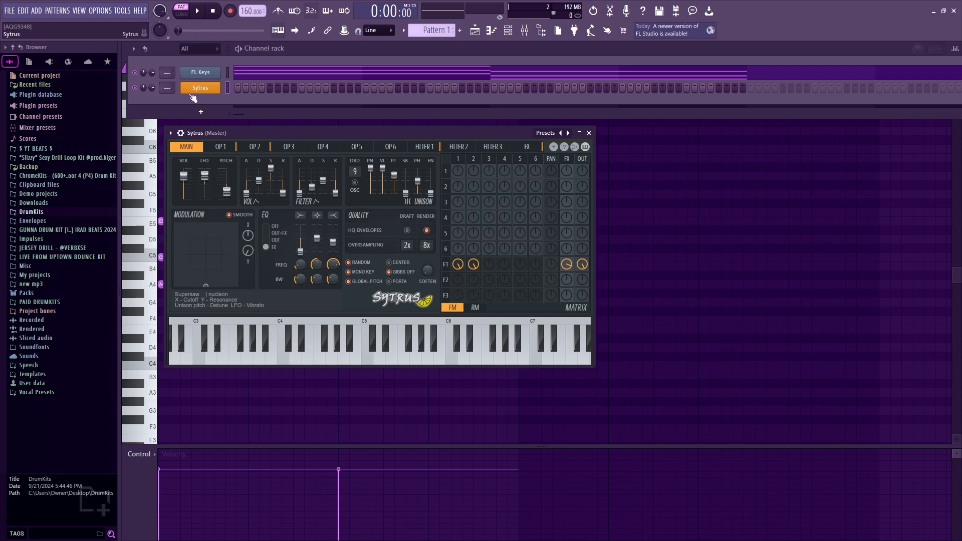
key(Escape)
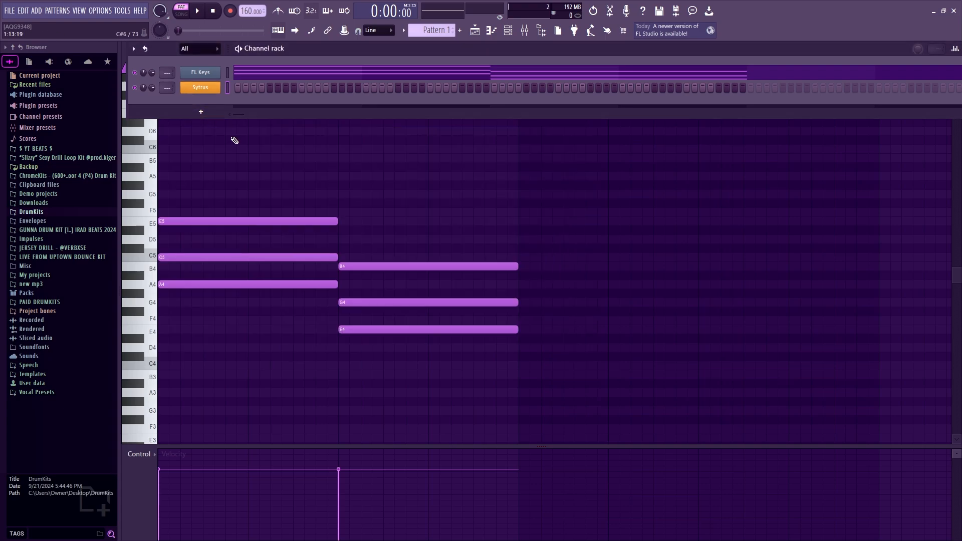
click(217, 87)
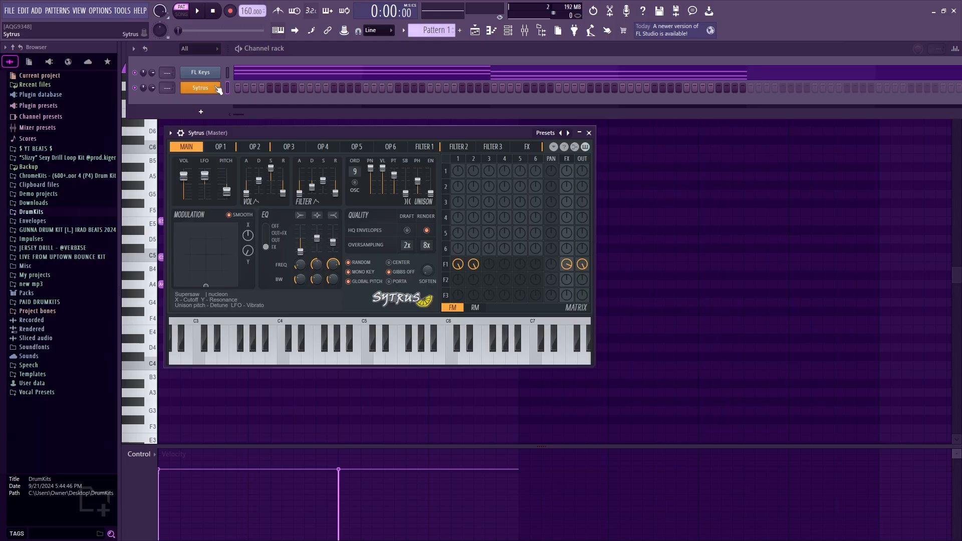
- Load a pad preset from the Olbaid bank in Sytrus and audition the following pads up to Pad Cristal
click(554, 135)
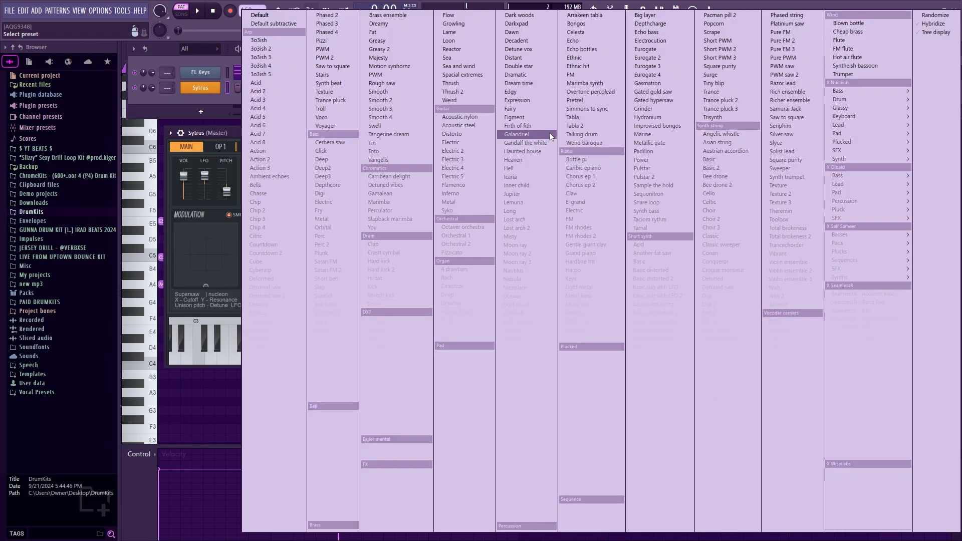
click(227, 146)
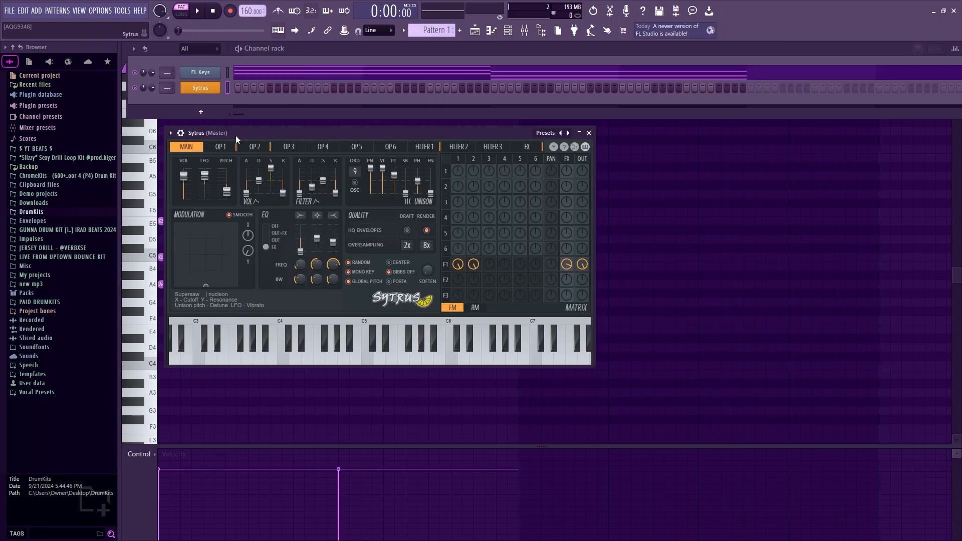
click(544, 134)
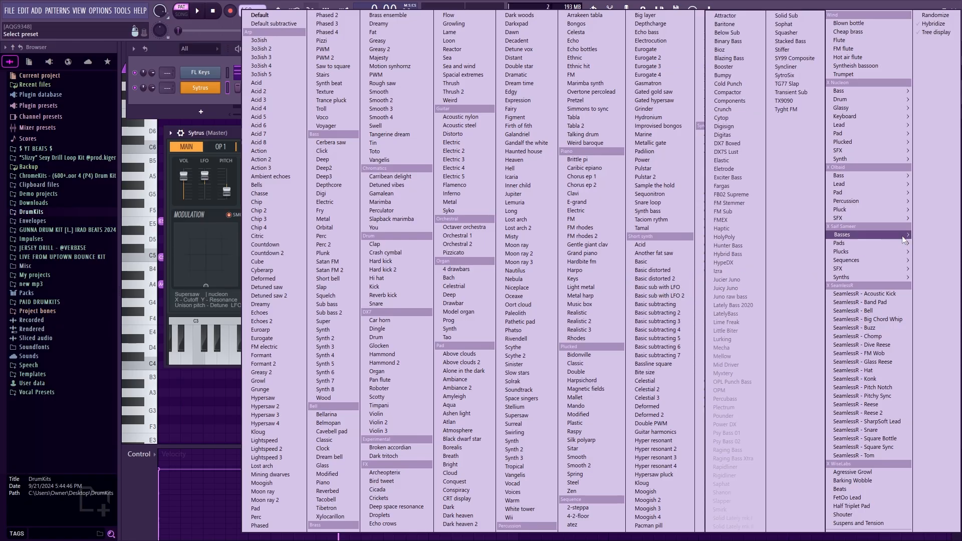
mouse_move(862, 194)
click(797, 193)
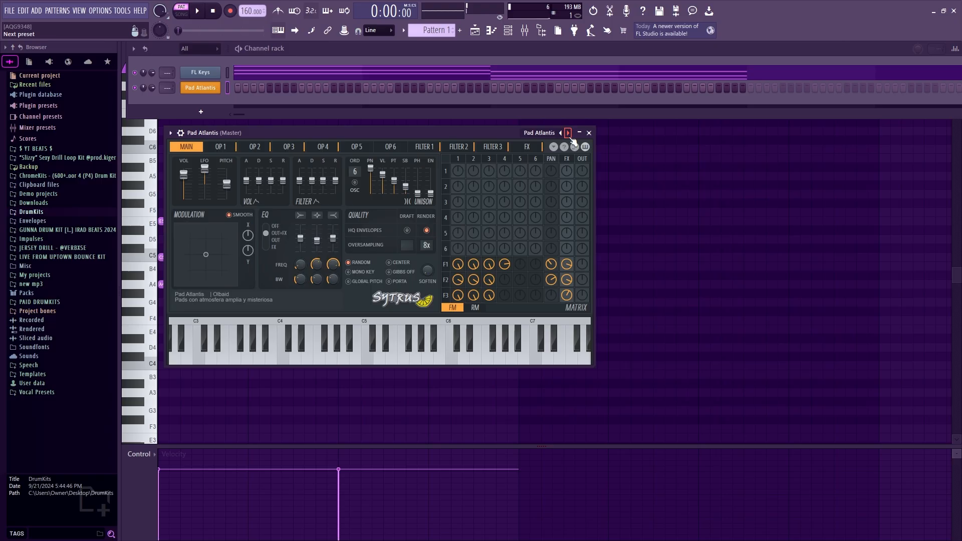
click(569, 134)
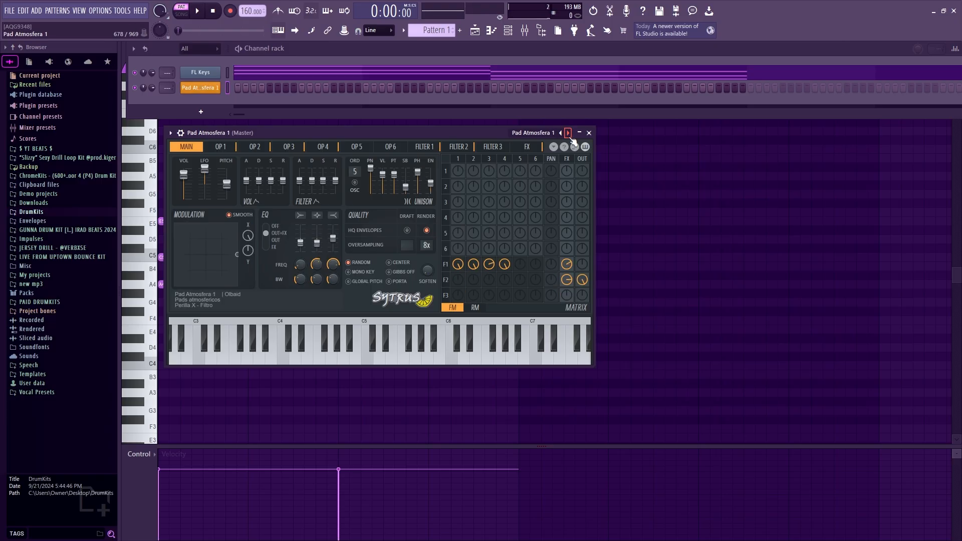
click(569, 134)
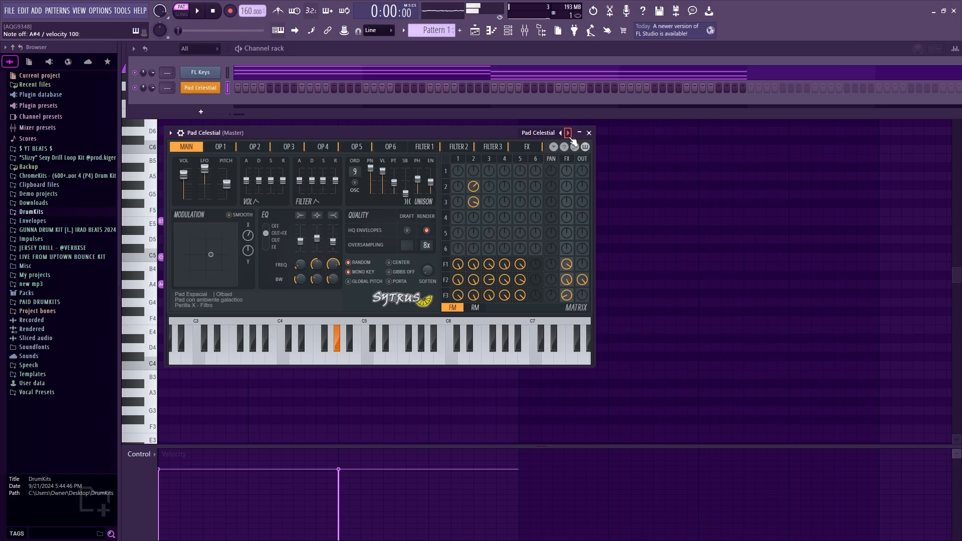
click(569, 135)
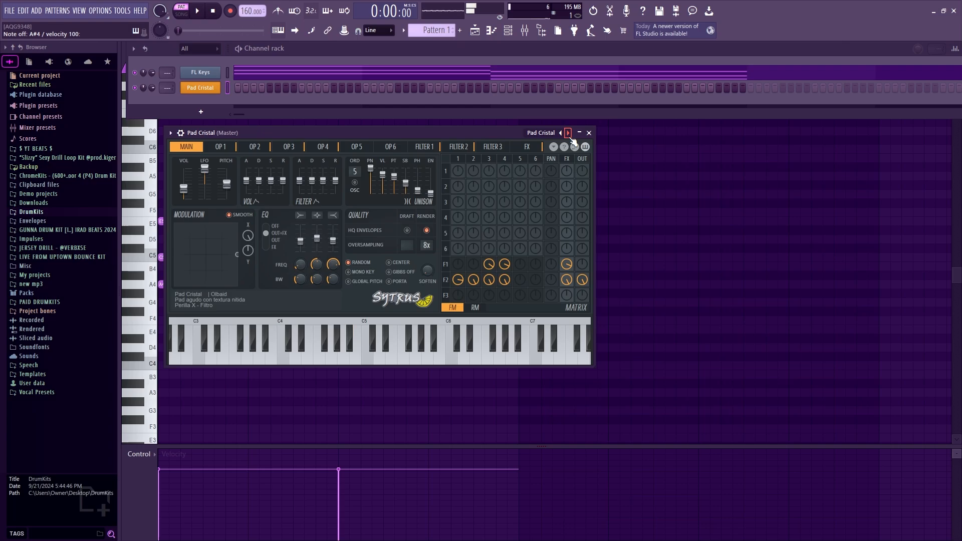
- Return to the piano roll and switch it from FL Keys to the Pad Cristal channel
click(643, 166)
right_click(643, 167)
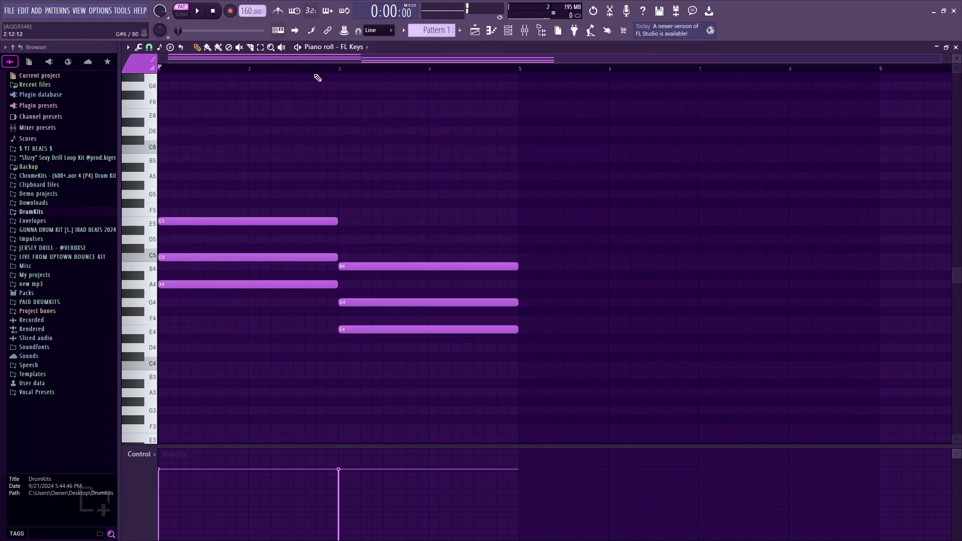
click(356, 48)
click(362, 94)
click(362, 93)
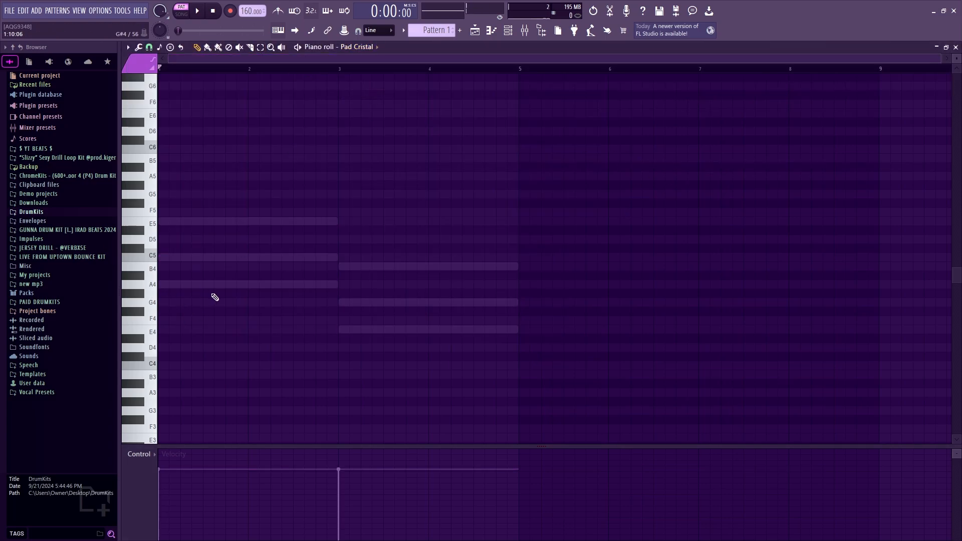
- Draw a two-bar A4 note at bar 1 and a two-bar E4 note at bar 3, and play the pattern back
scroll(190, 276, down, 1)
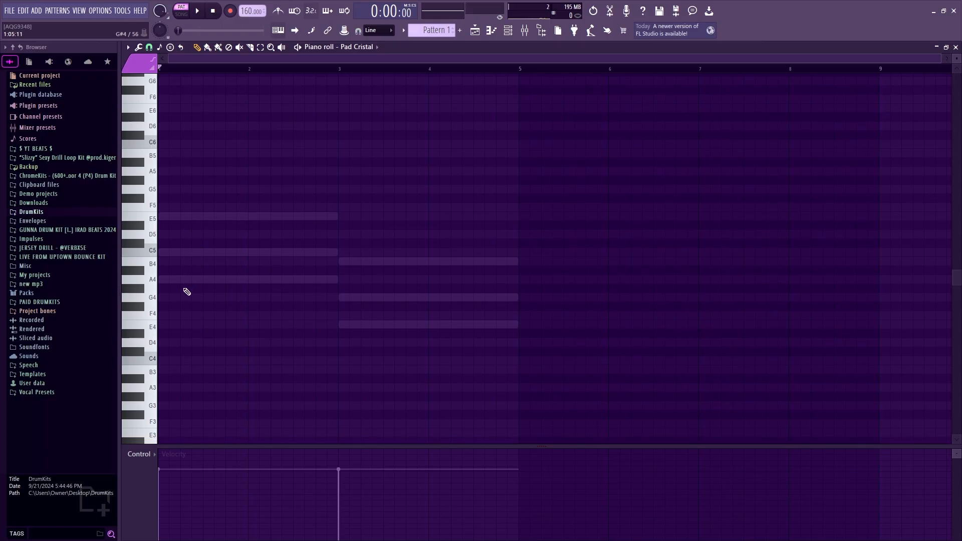
click(185, 281)
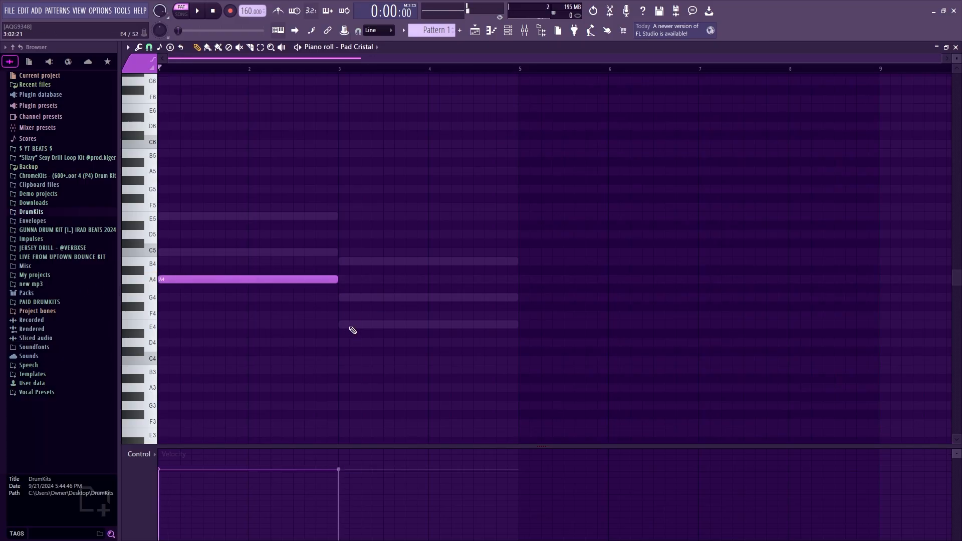
scroll(353, 321, down, 3)
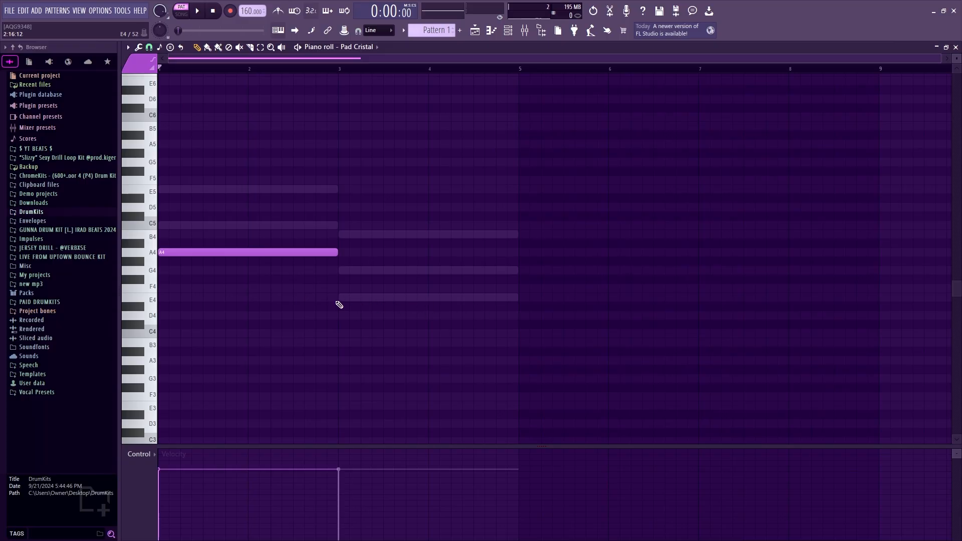
click(339, 300)
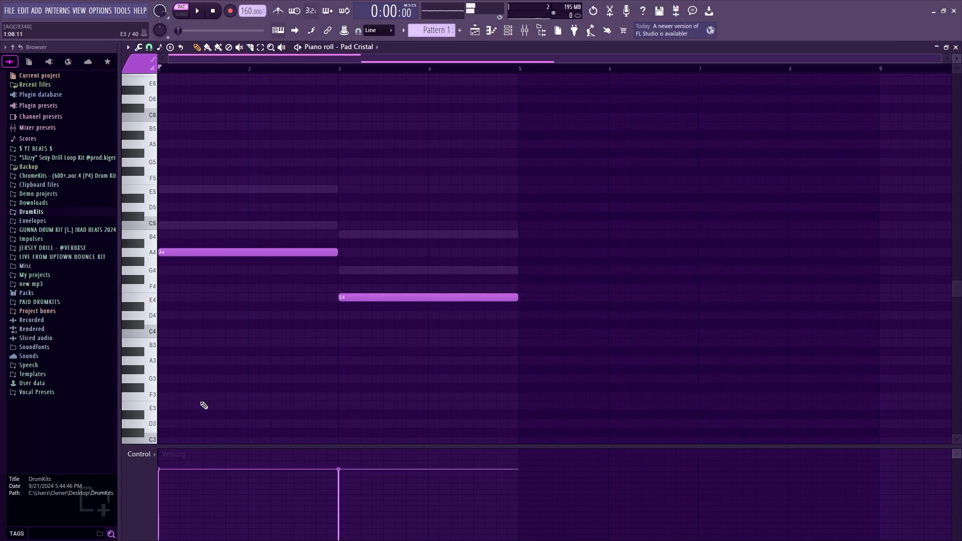
click(198, 15)
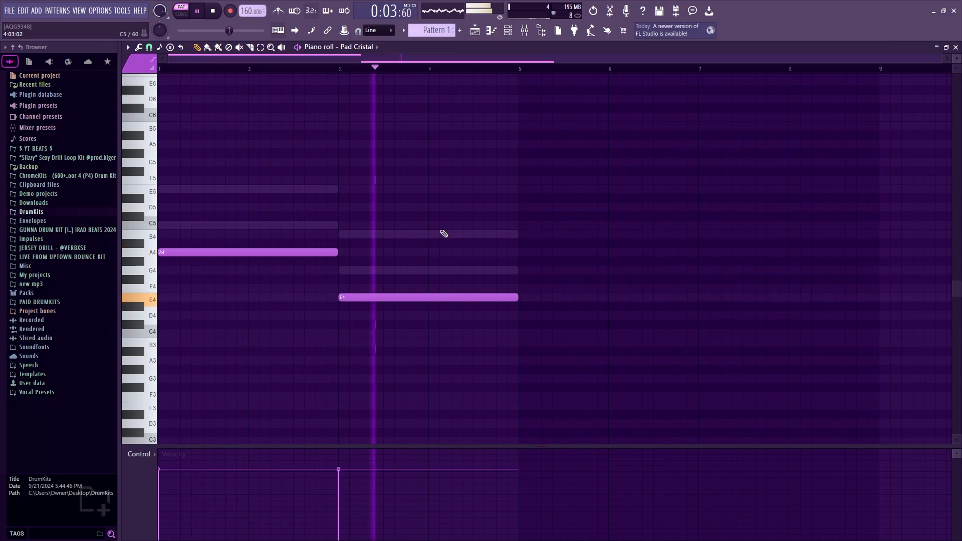
key(space)
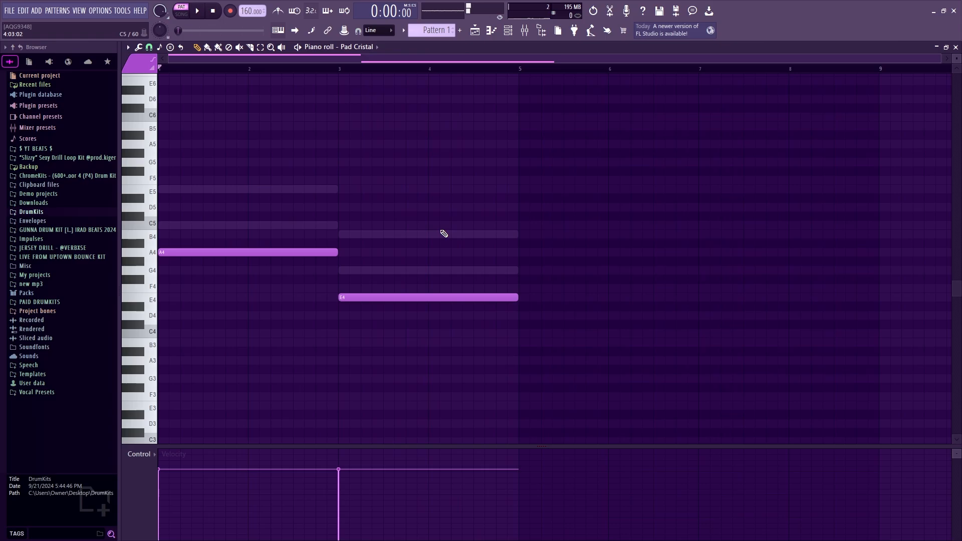
- Route the FL Keys channel to mixer track 1, then show the mixer and move it slightly higher
click(509, 32)
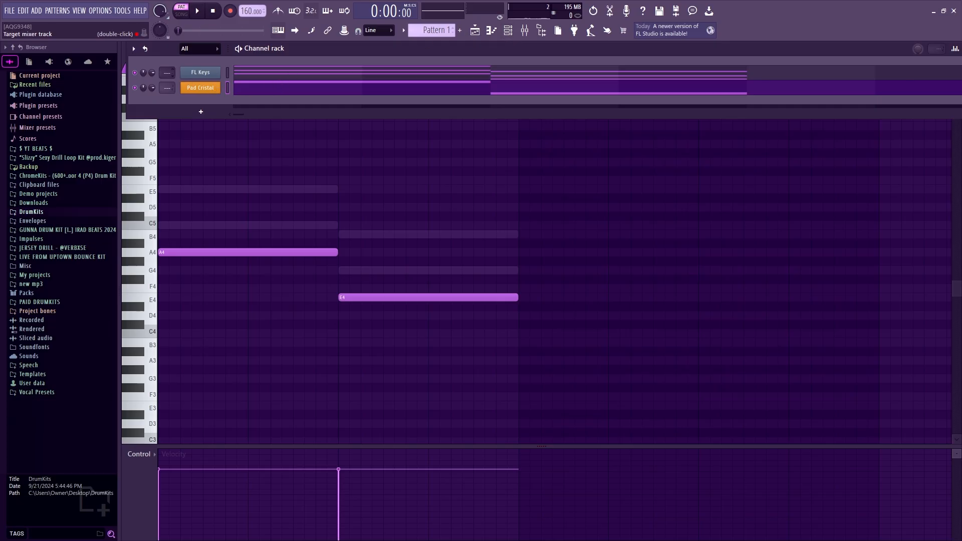
scroll(168, 74, up, 1)
click(526, 31)
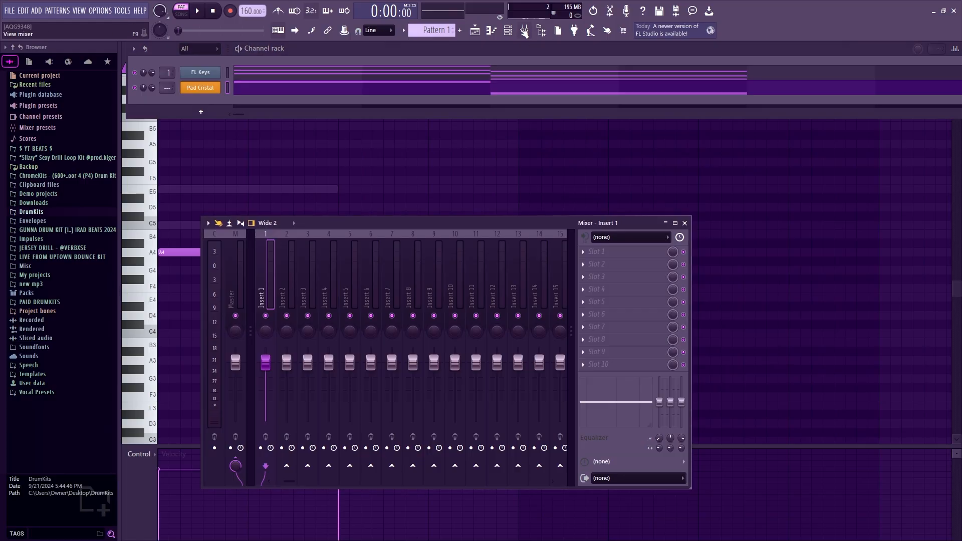
drag(356, 220, 335, 197)
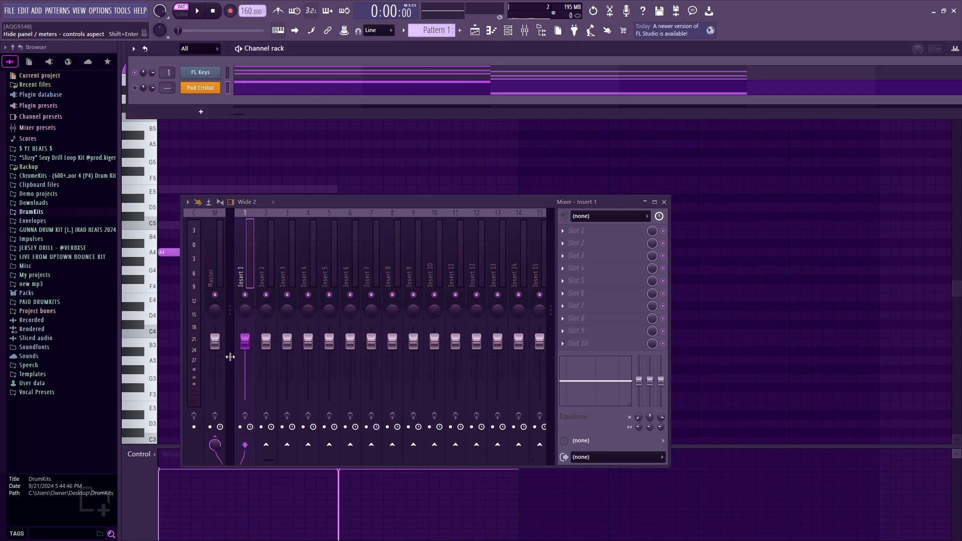
- Rename mixer insert 1 as Main Melody and give it a muted red color
right_click(250, 273)
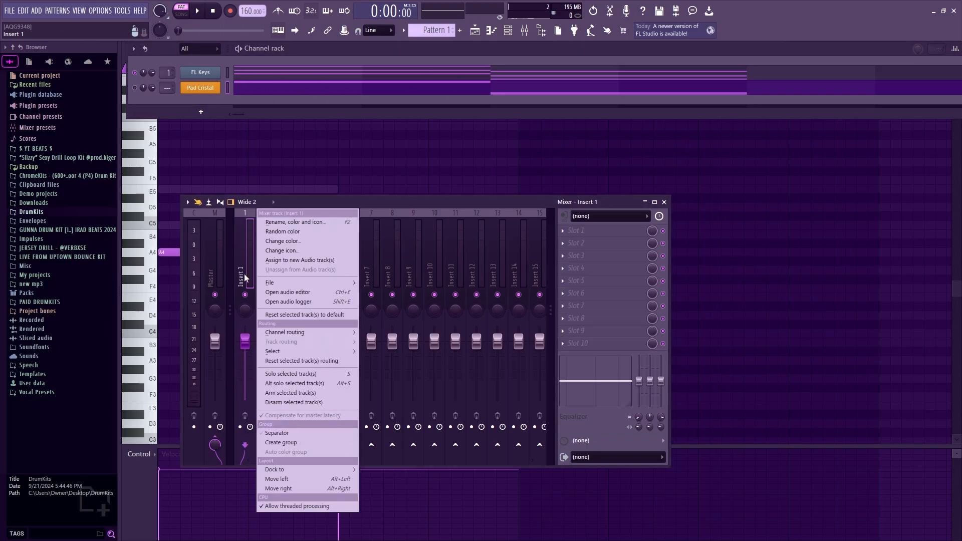
click(290, 220)
text(Main)
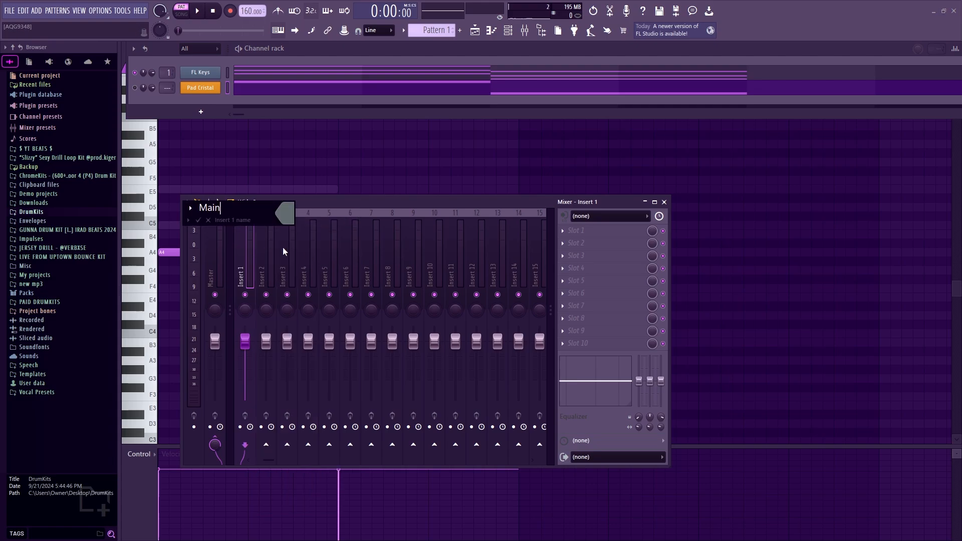
text( Melody)
click(285, 216)
click(424, 271)
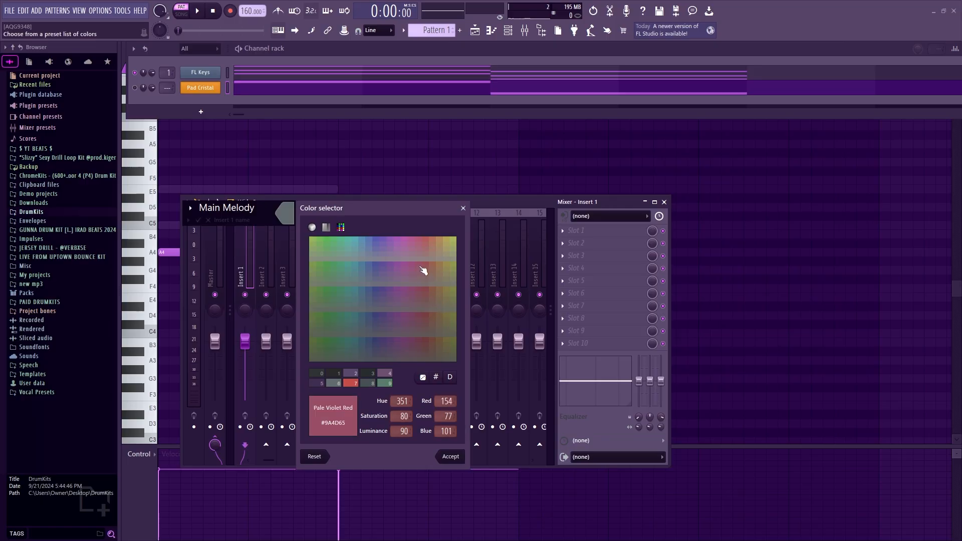
click(431, 275)
click(450, 456)
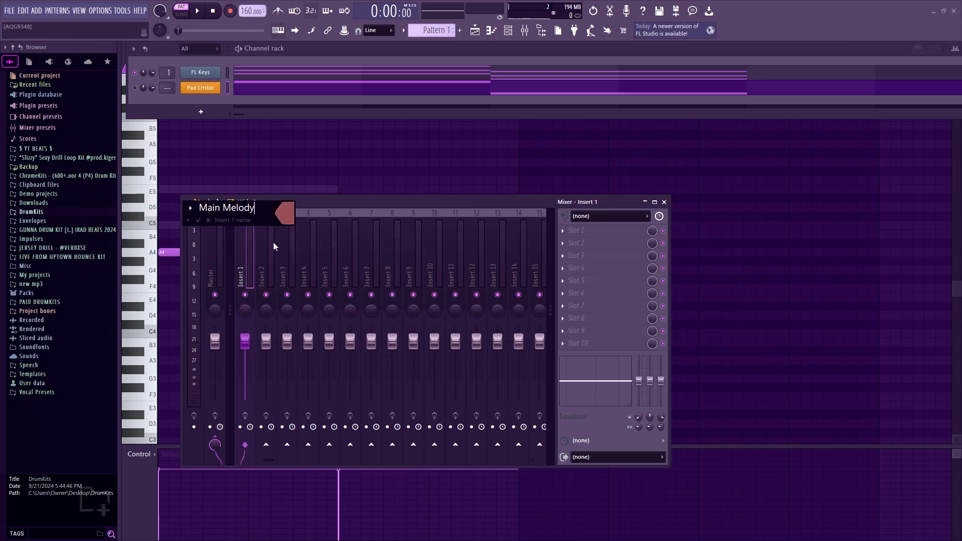
key(Return)
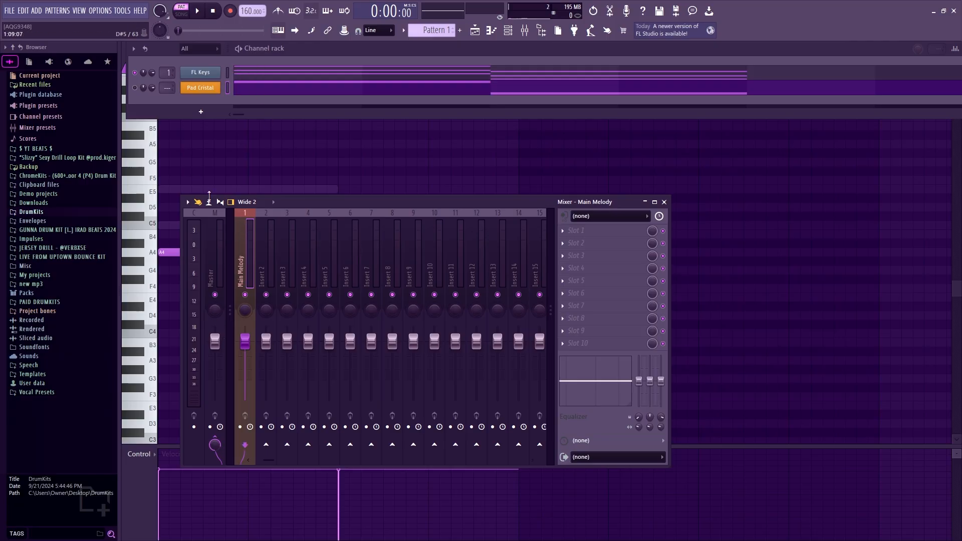
- Play the pattern to check the Main Melody track's signal, and load Fruity Parametric EQ 2 into its effect slot 1
key(space)
key(space)
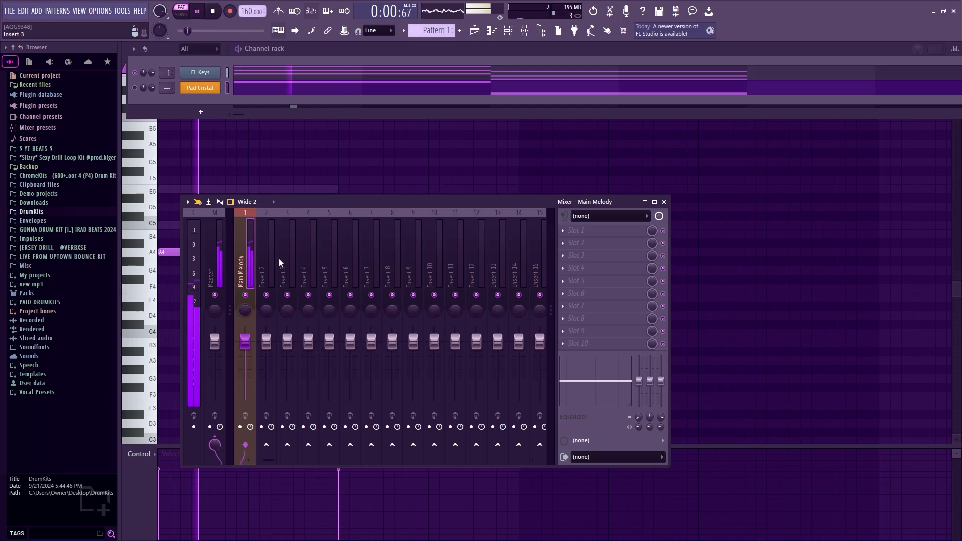
key(space)
click(571, 232)
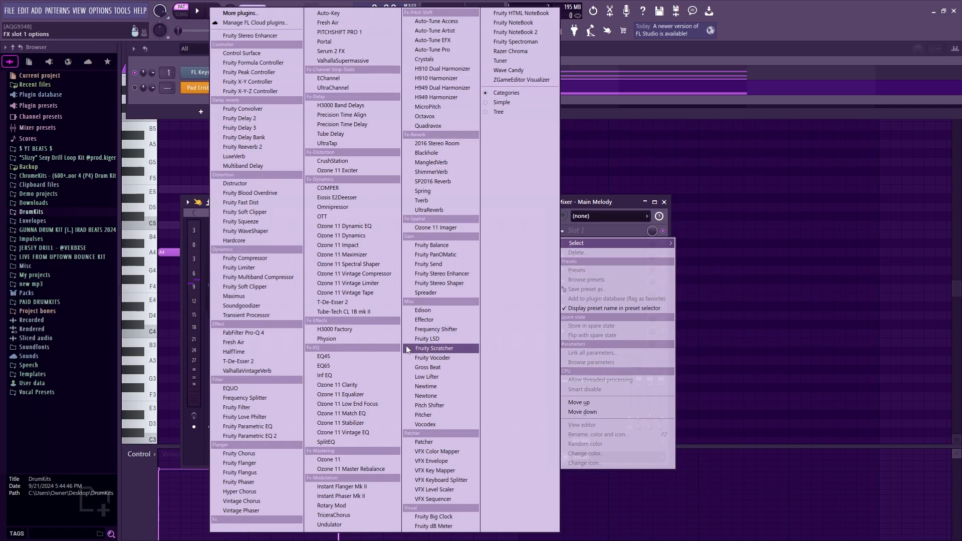
click(249, 436)
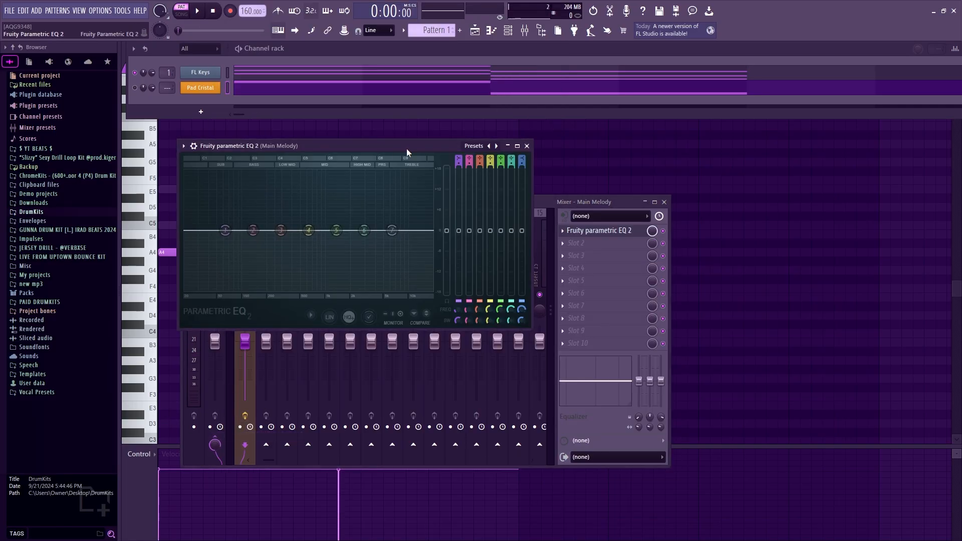
- Apply the 20Hz + 18kHz cut preset to the EQ and raise the band 1 high-pass cutoff to about 164 Hz
click(473, 146)
click(414, 151)
click(474, 149)
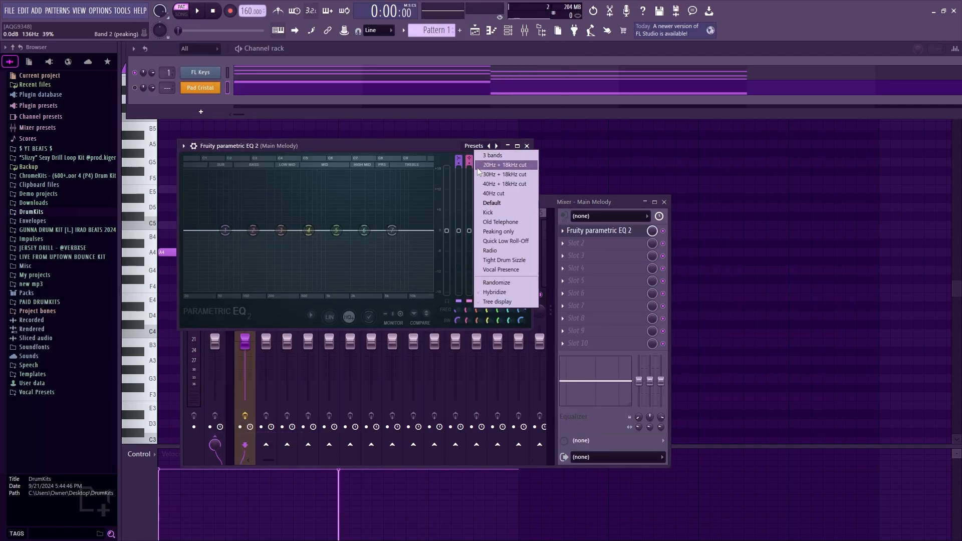
click(512, 171)
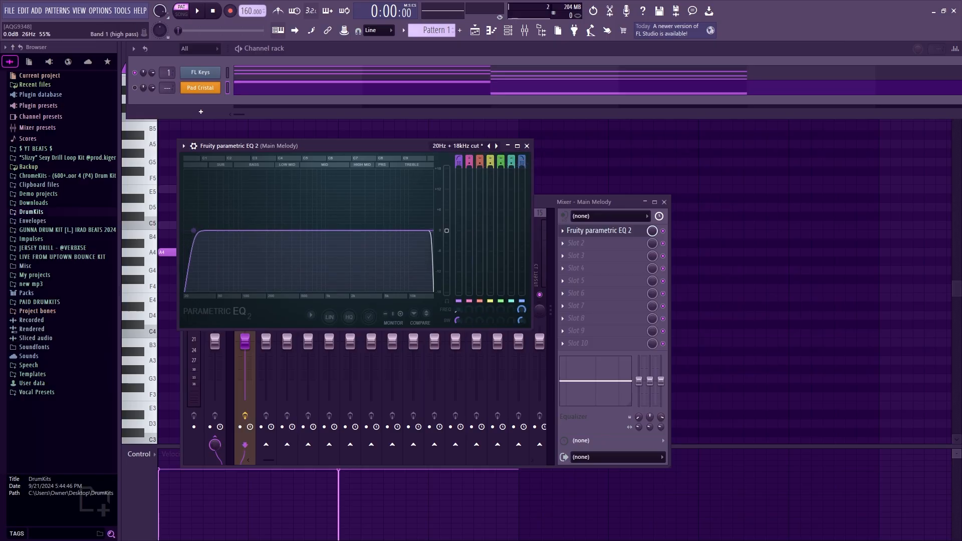
drag(194, 230, 259, 230)
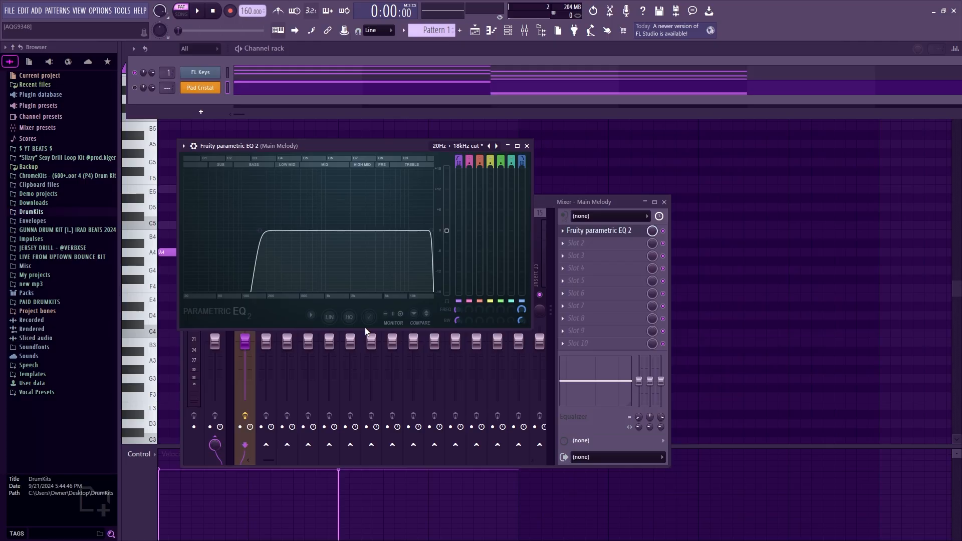
- Compare the Main Melody track during playback with the EQ enabled and bypassed, moving the EQ window clear of the mixer
key(space)
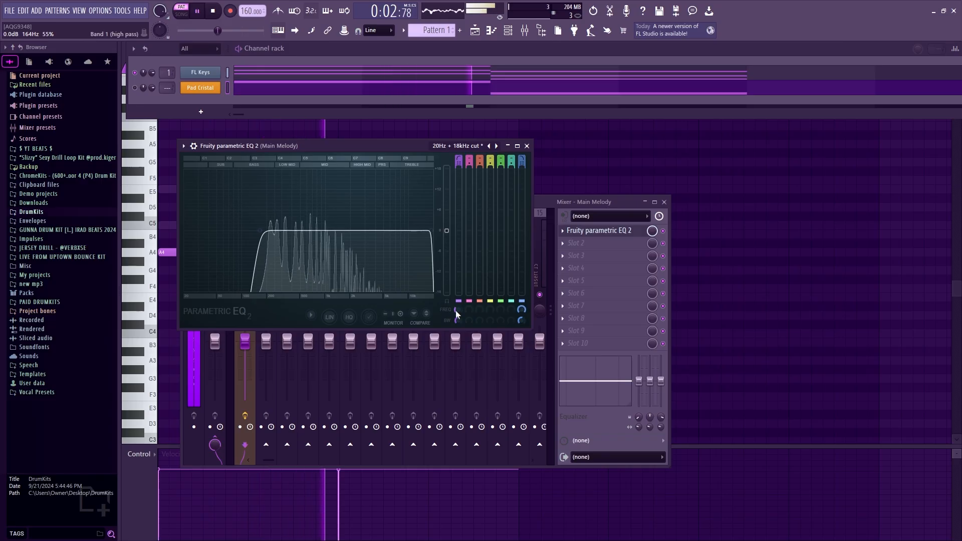
key(space)
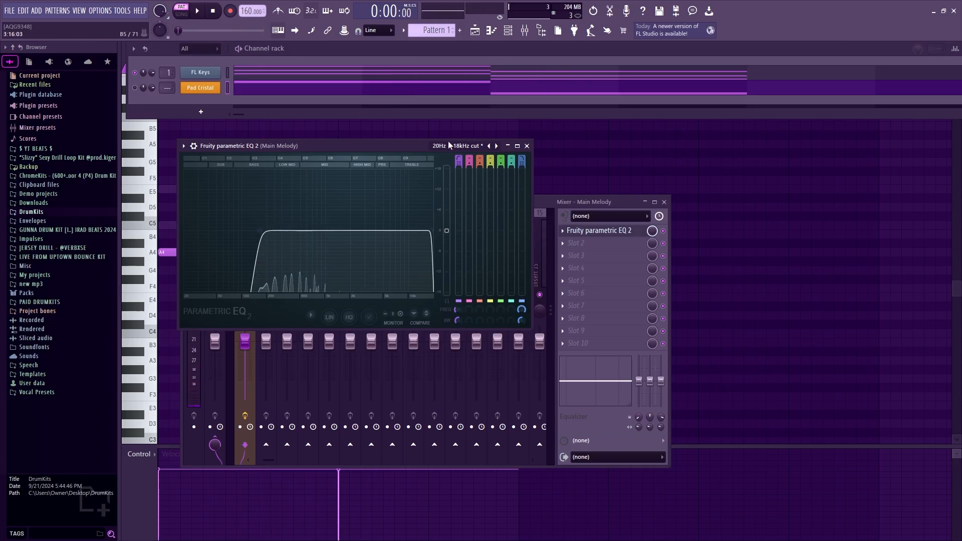
click(664, 231)
key(space)
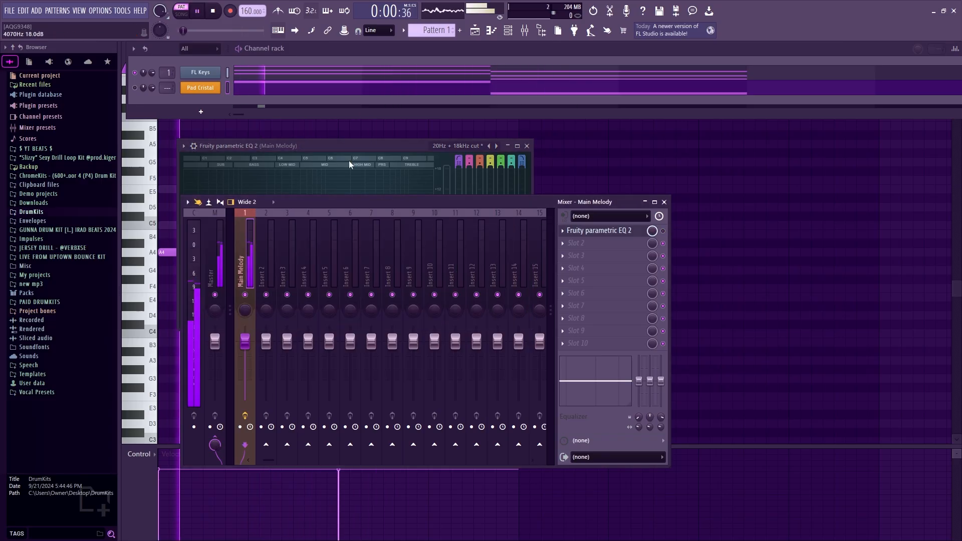
drag(332, 148, 330, 129)
click(663, 230)
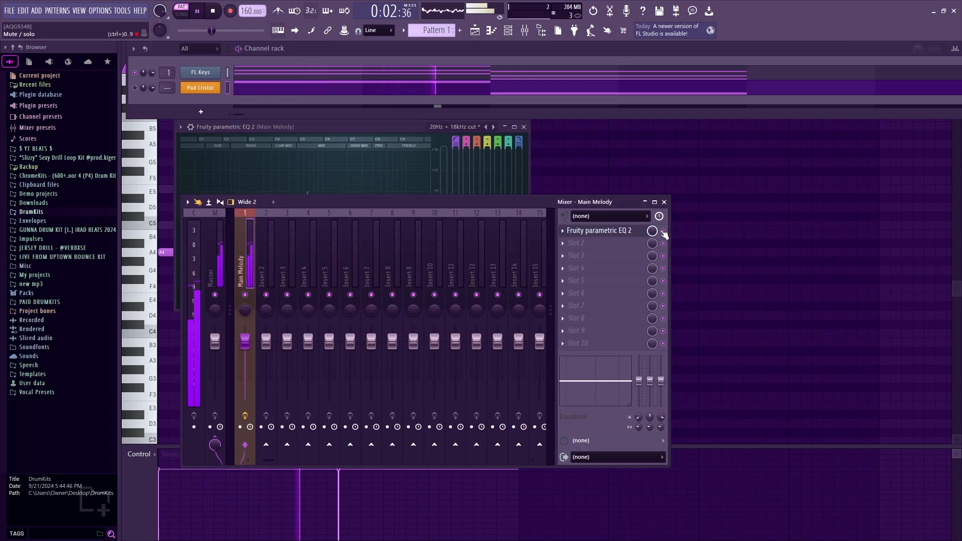
drag(314, 129, 308, 112)
key(space)
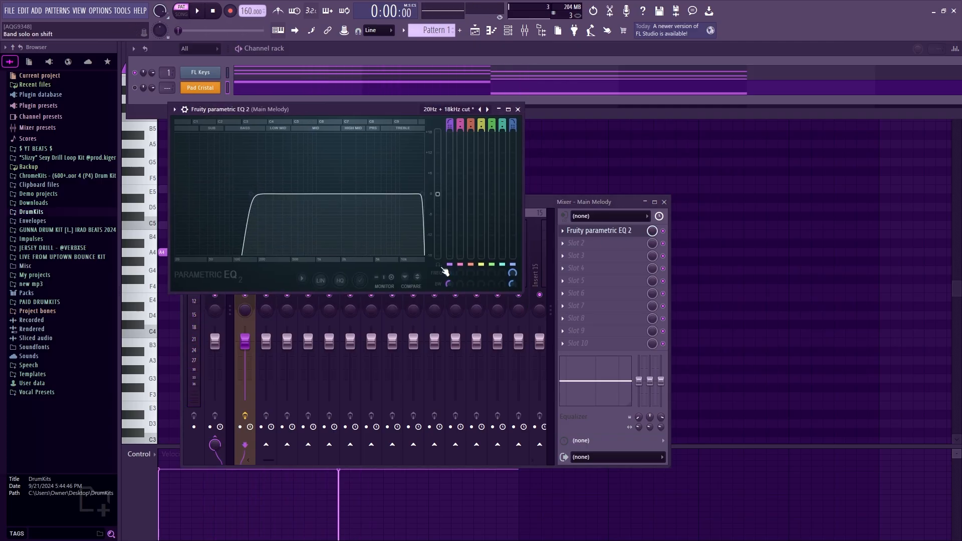
- Raise the EQ's band 1 high-pass cutoff further while the pattern plays
key(space)
mouse_move(448, 272)
mouse_down()
mouse_move(448, 259)
mouse_move(446, 270)
mouse_up()
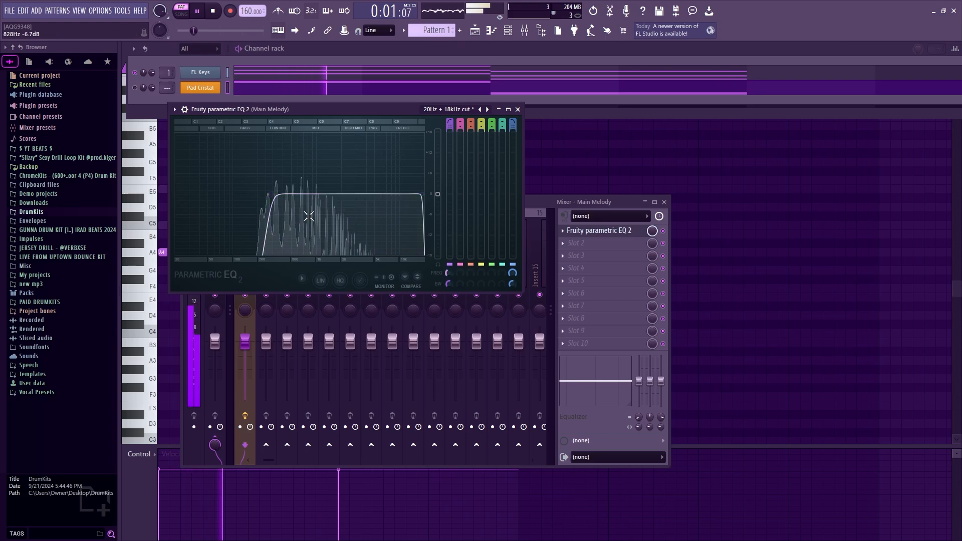
- Stop playback and set the bandwidth of the EQ's band 1 high-pass to 70% for a gentler slope
key(space)
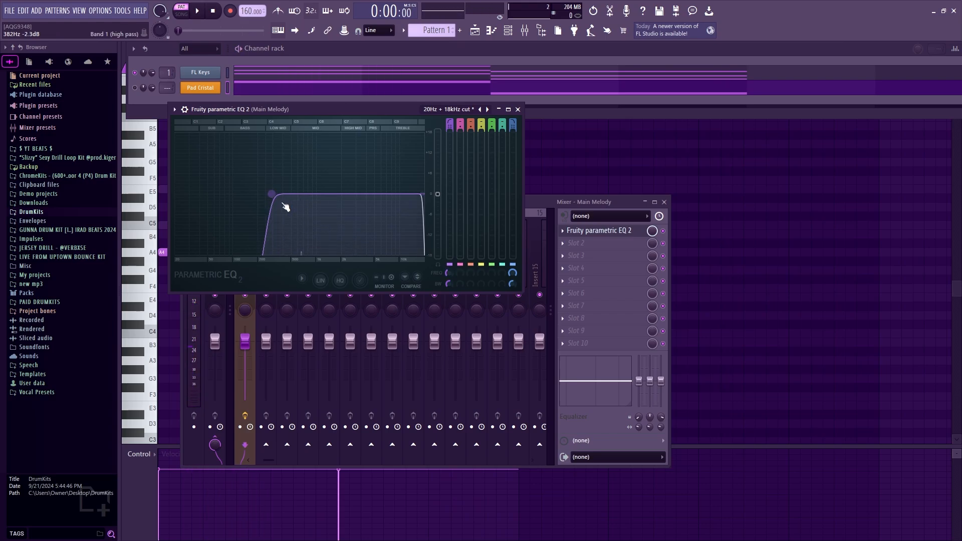
scroll(275, 197, down, 3)
scroll(275, 197, up, 7)
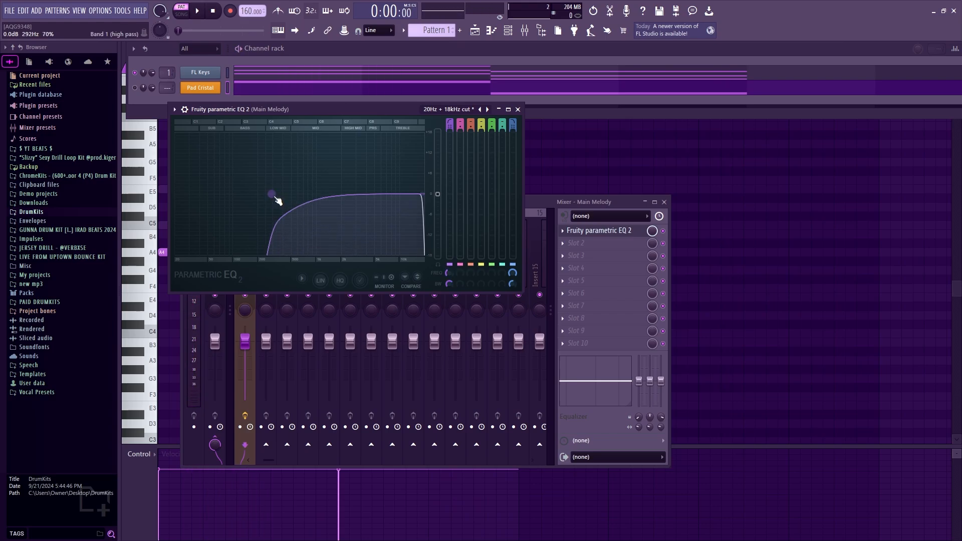
scroll(275, 198, down, 5)
scroll(274, 197, up, 3)
scroll(275, 197, down, 4)
scroll(275, 197, up, 6)
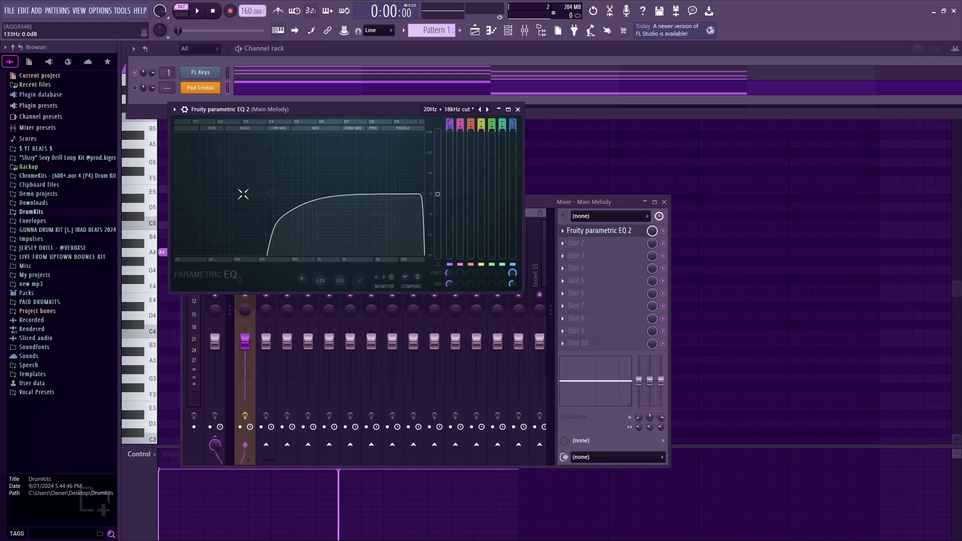
- Lower the band 1 high-pass cutoff to about 209 Hz while the pattern plays, and close the EQ
key(space)
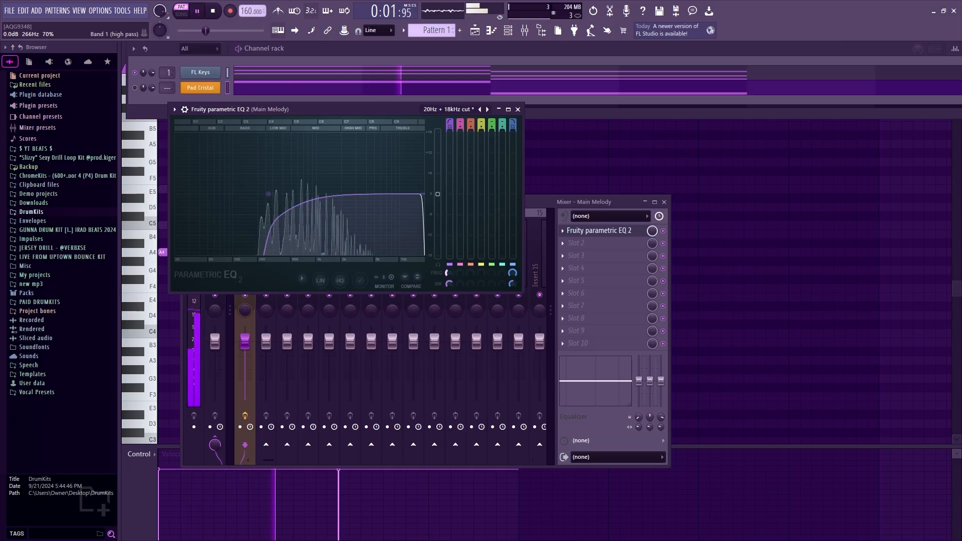
drag(452, 273, 452, 276)
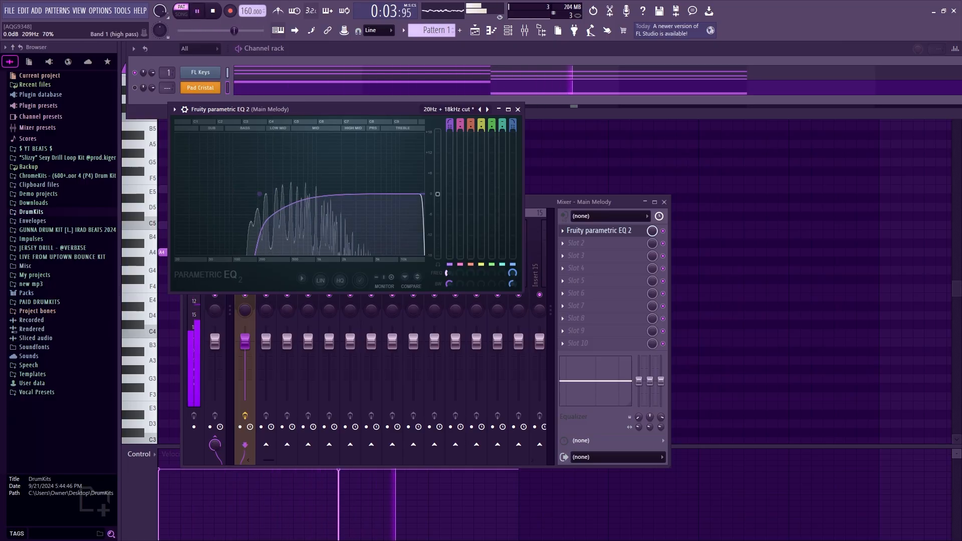
key(Escape)
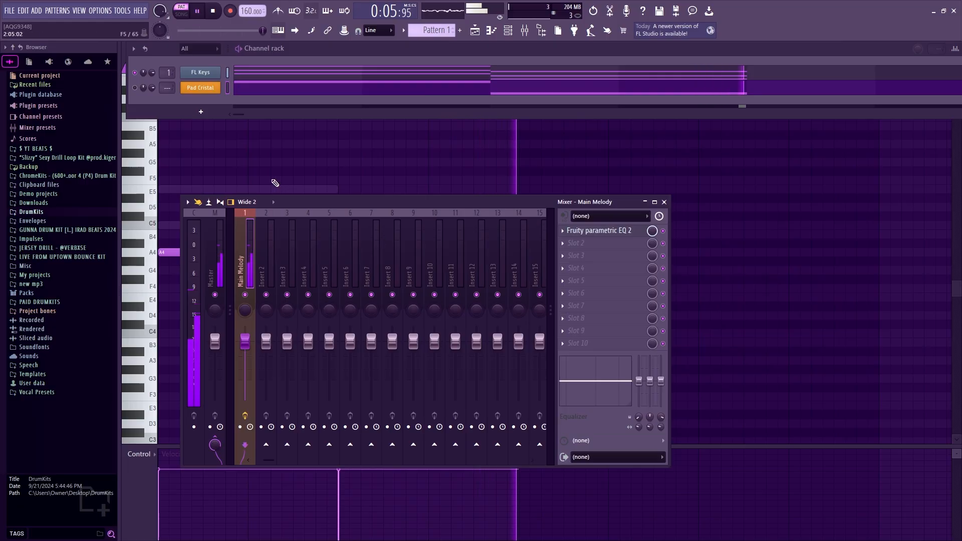
key(space)
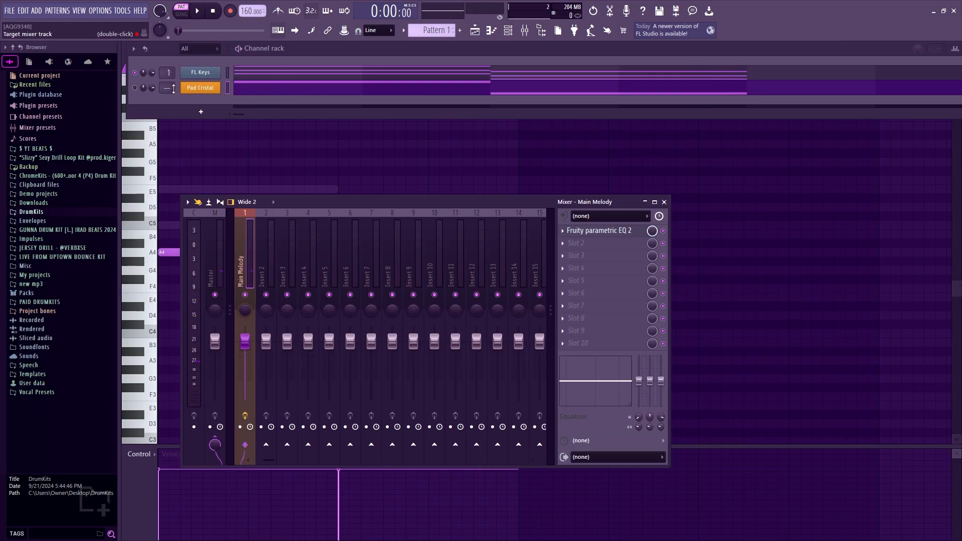
- Route the Pad Cristal channel to mixer track 2, unmute it and play the pattern to check its level
scroll(174, 88, up, 2)
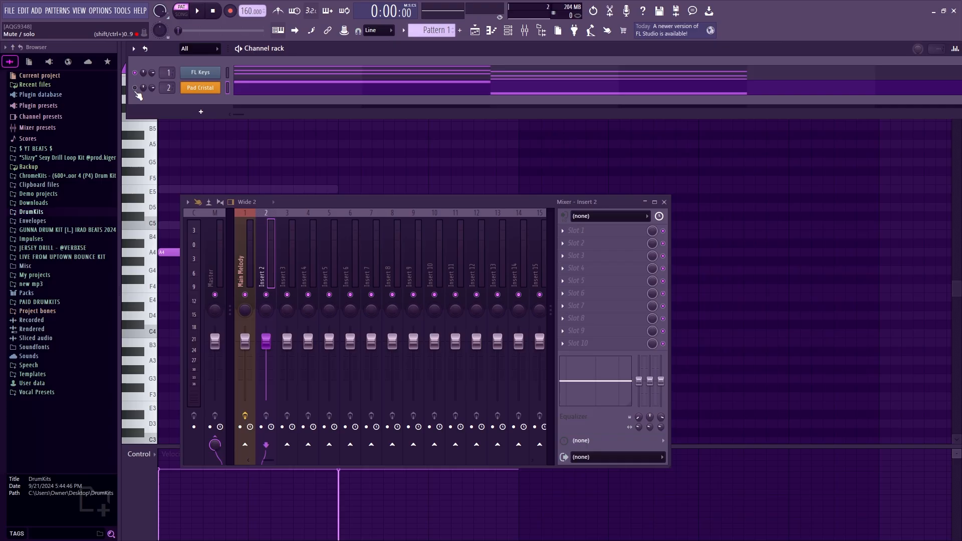
key(space)
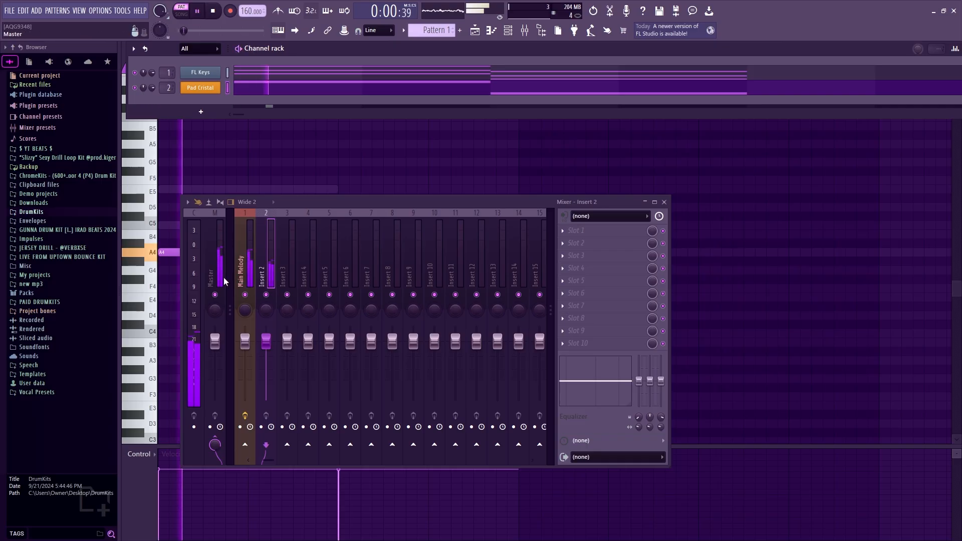
key(space)
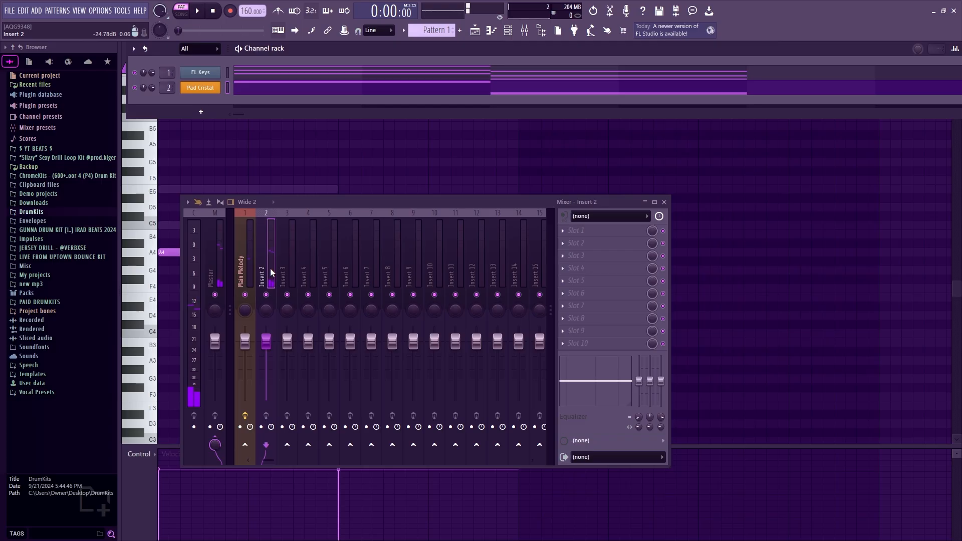
- Lower the Insert 2 fader to -13.1 dB and play the pattern to check the pad against the keys
drag(265, 341, 266, 371)
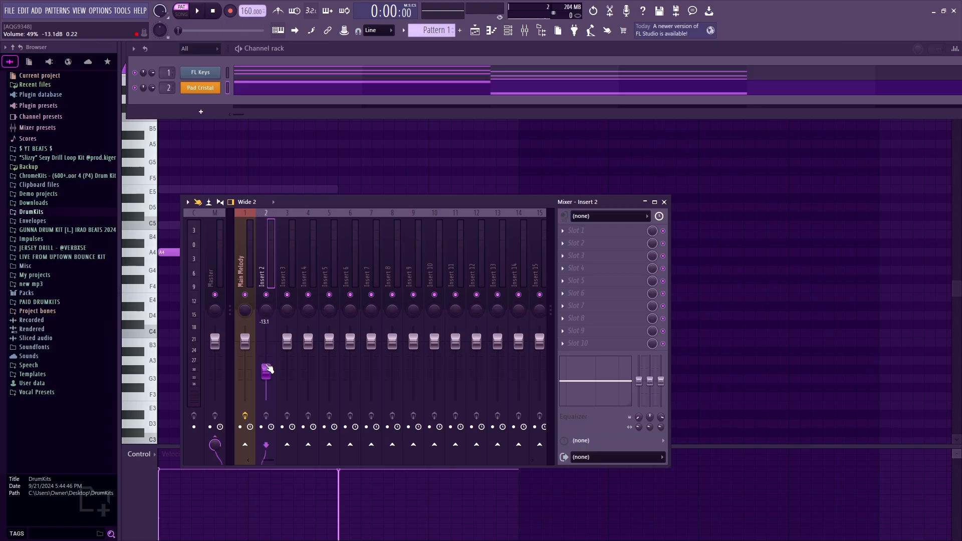
key(space)
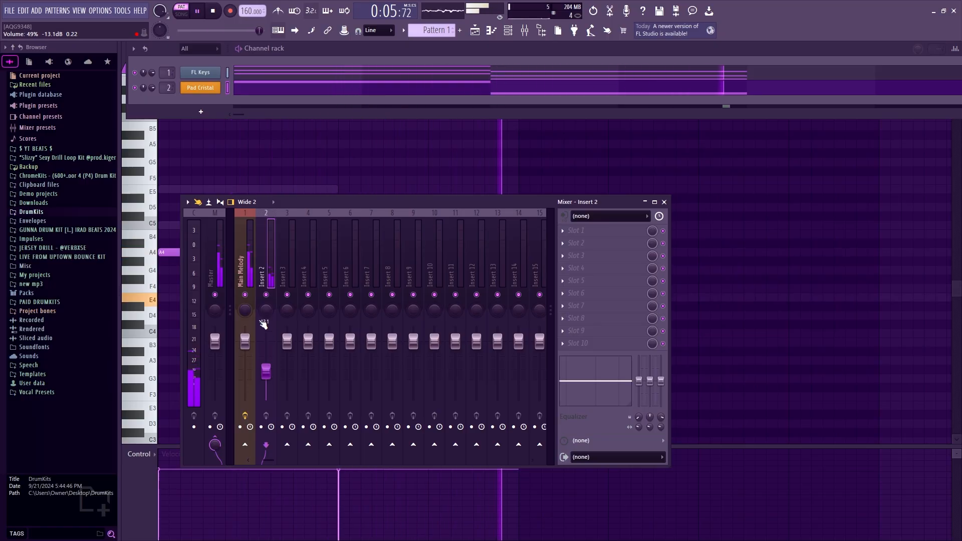
click(200, 73)
click(203, 88)
click(208, 89)
key(space)
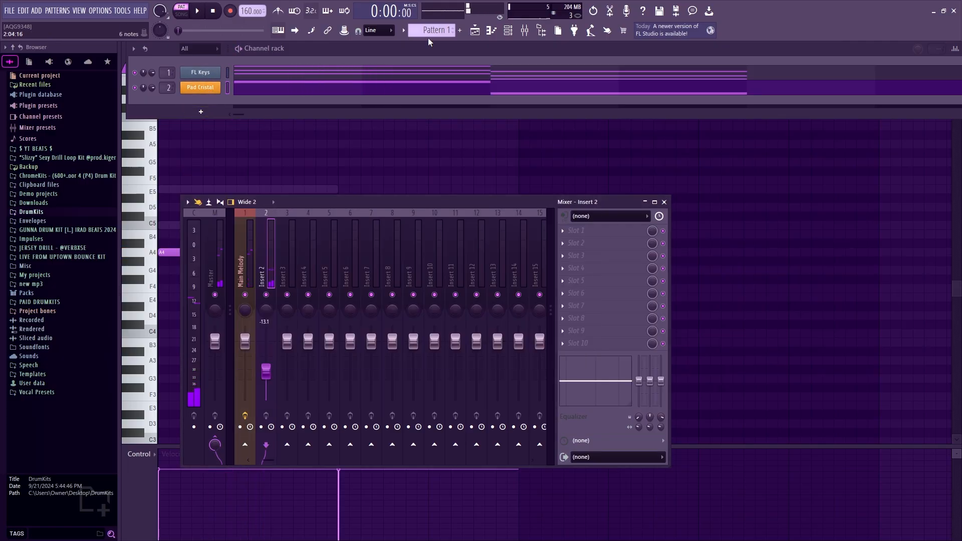
- Toggle the mixer's visibility several times and leave it closed
click(664, 202)
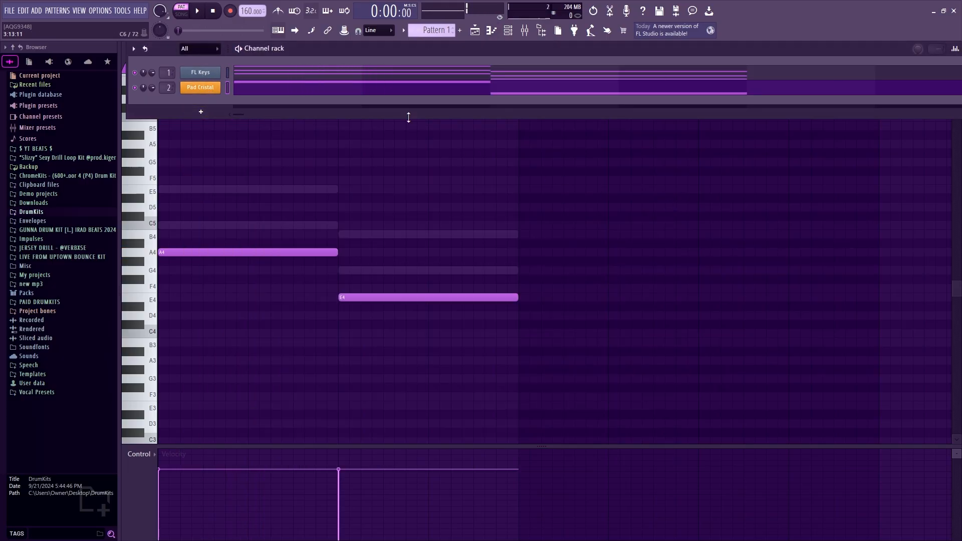
click(524, 31)
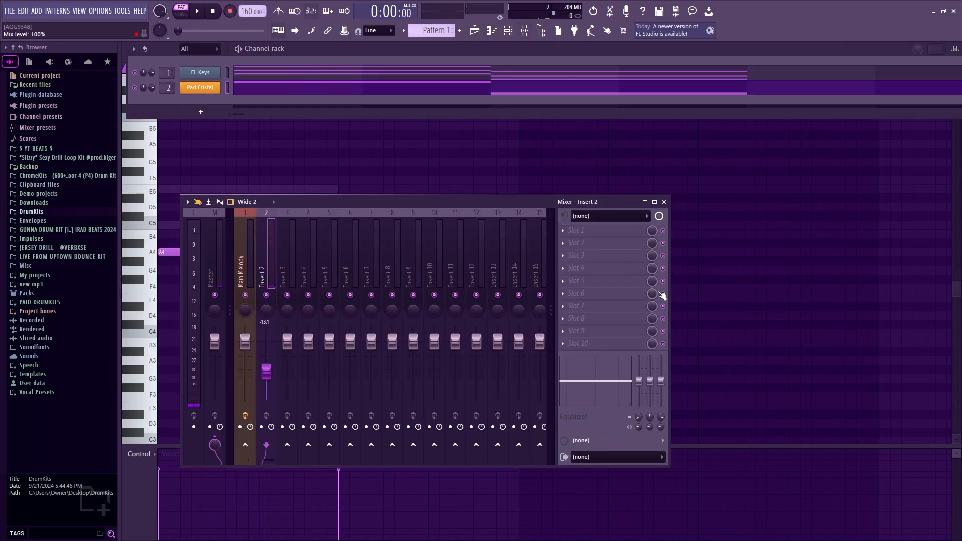
click(525, 34)
click(525, 34)
click(525, 34)
click(525, 34)
click(525, 34)
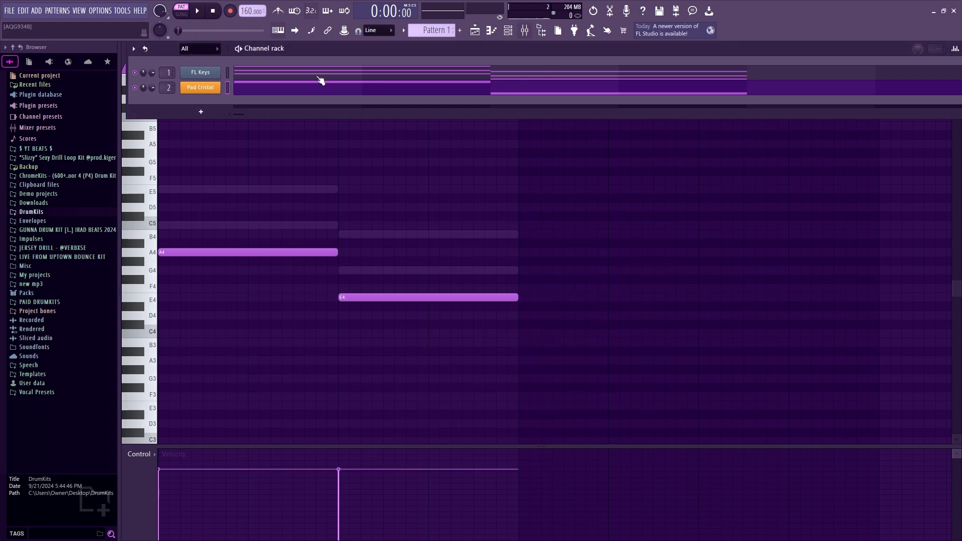
- Add a FLEX instrument as a new channel
click(195, 115)
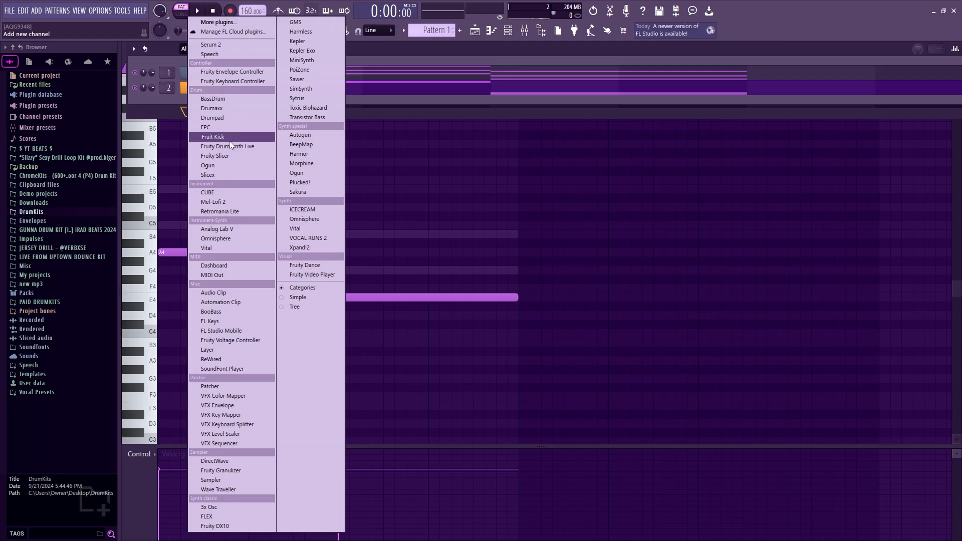
click(231, 517)
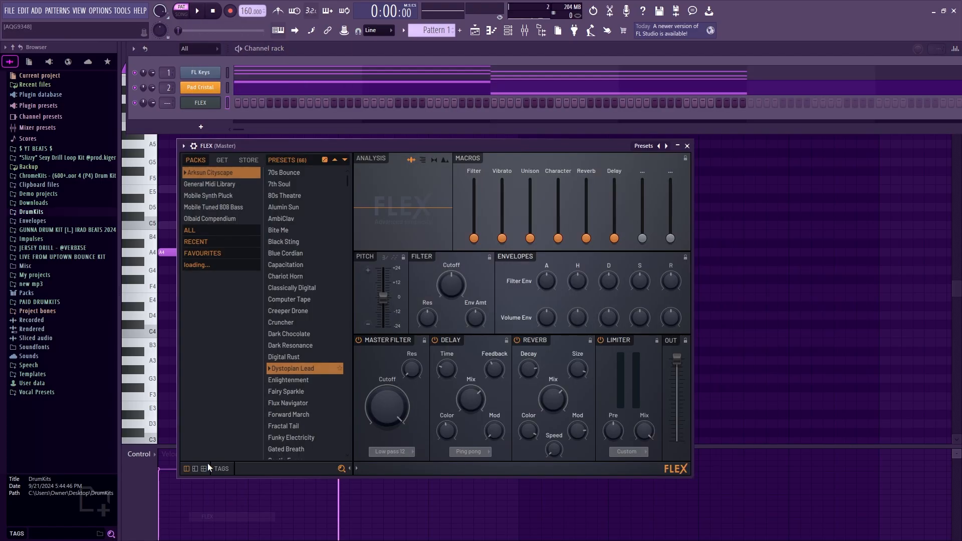
click(294, 274)
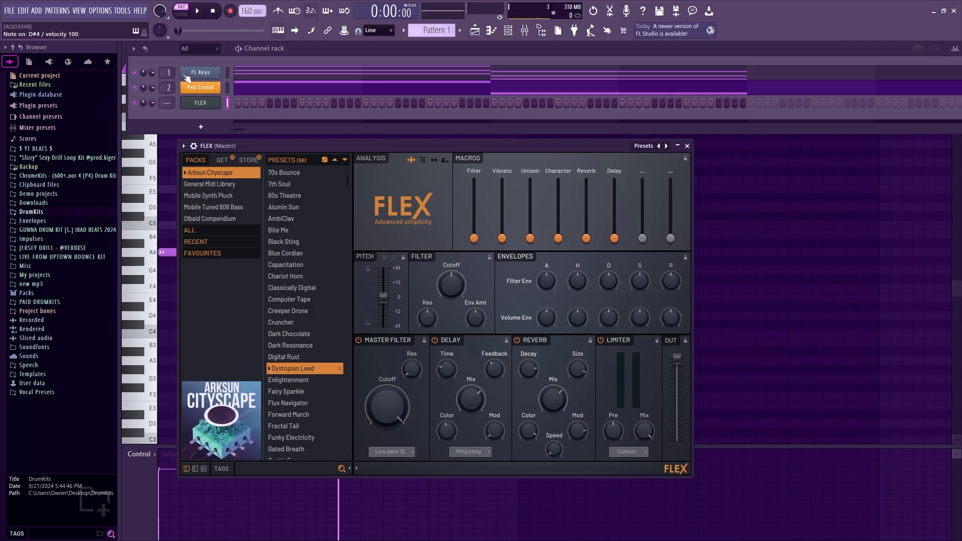
- Load the White Pluck preset from FLEX's Arksun Cityscape pack and route its channel to mixer track 3
scroll(288, 277, down, 7)
scroll(288, 277, down, 7)
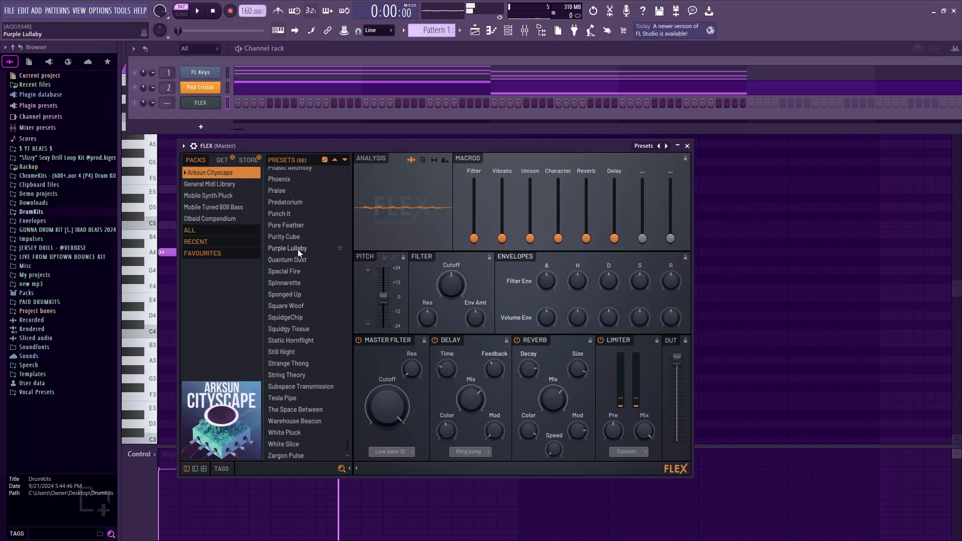
click(305, 407)
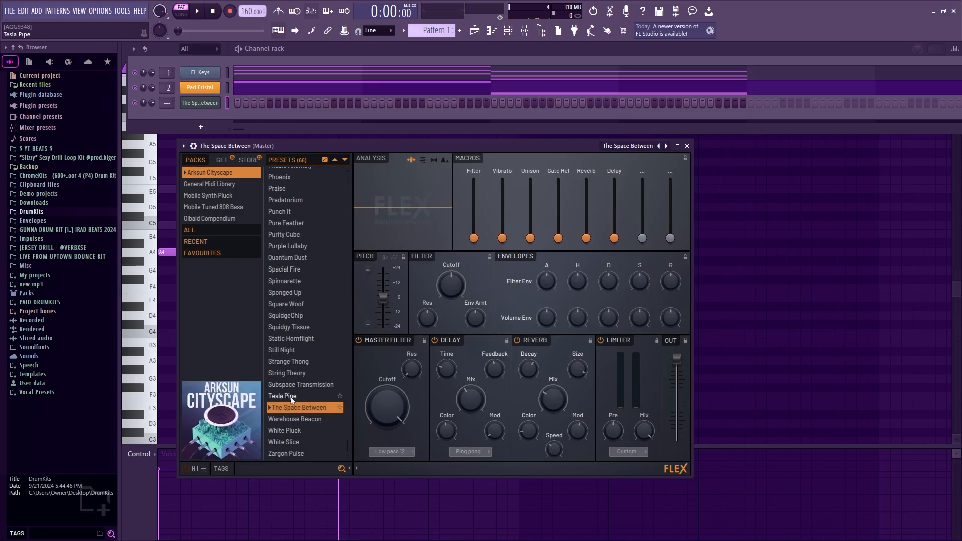
click(291, 440)
click(296, 430)
scroll(299, 422, up, 14)
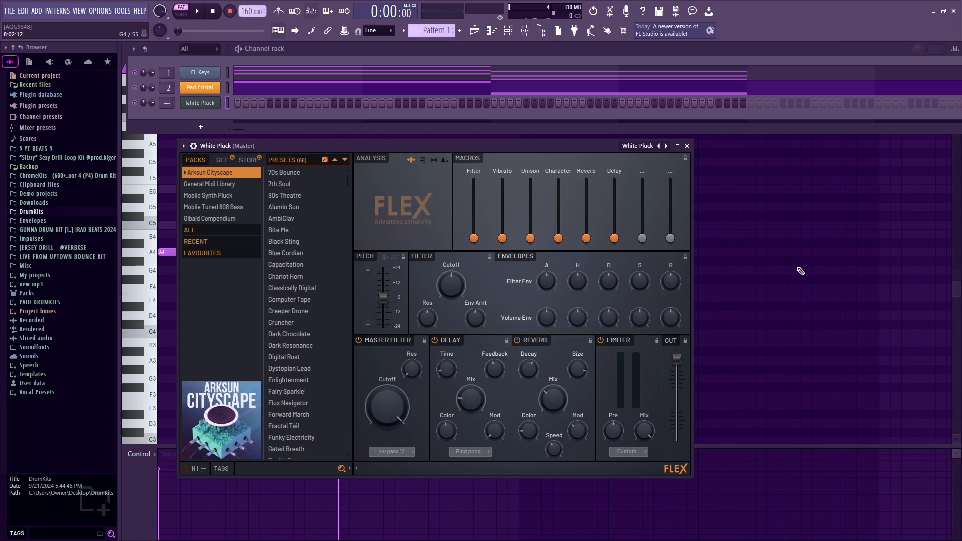
click(686, 145)
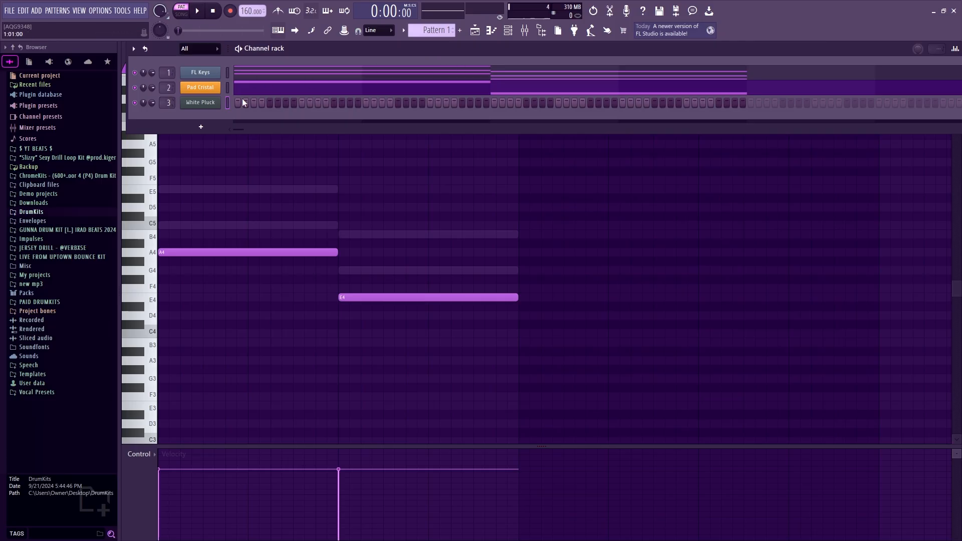
- Open the White Pluck channel in the piano roll and draw a two-bar A4 note from bar 1
click(296, 162)
right_click(297, 163)
click(353, 48)
click(363, 113)
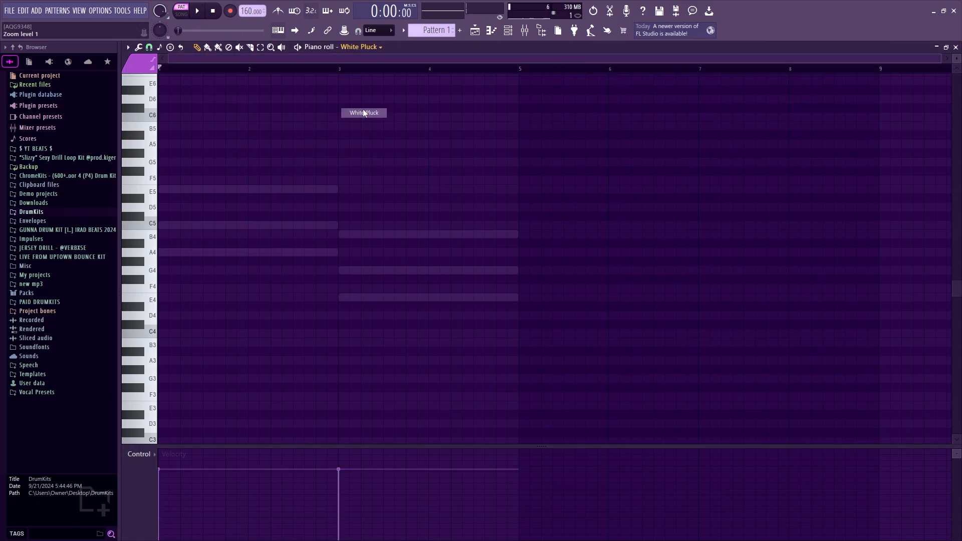
click(183, 252)
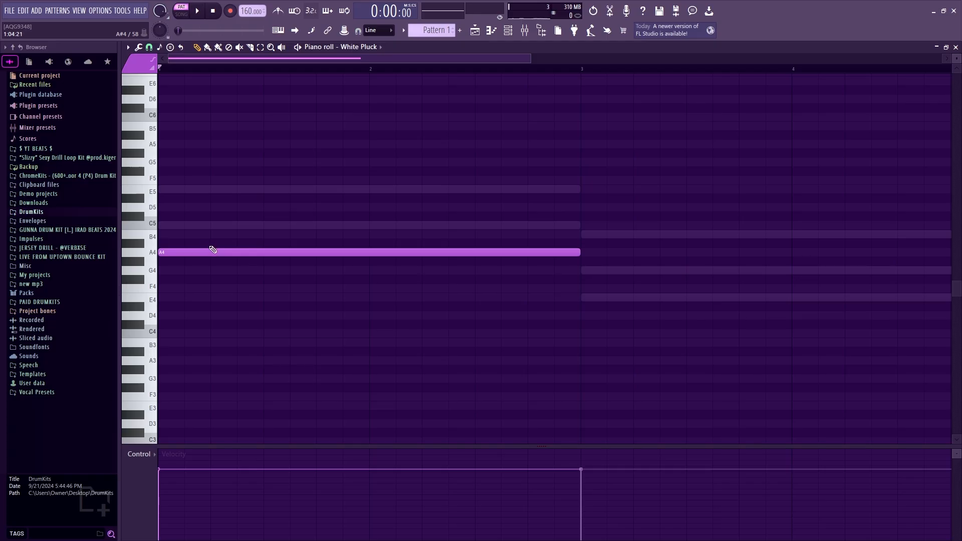
- Try slicing the A4 note one beat in and deleting the remainder, and undo both edits
key(c)
click(211, 255)
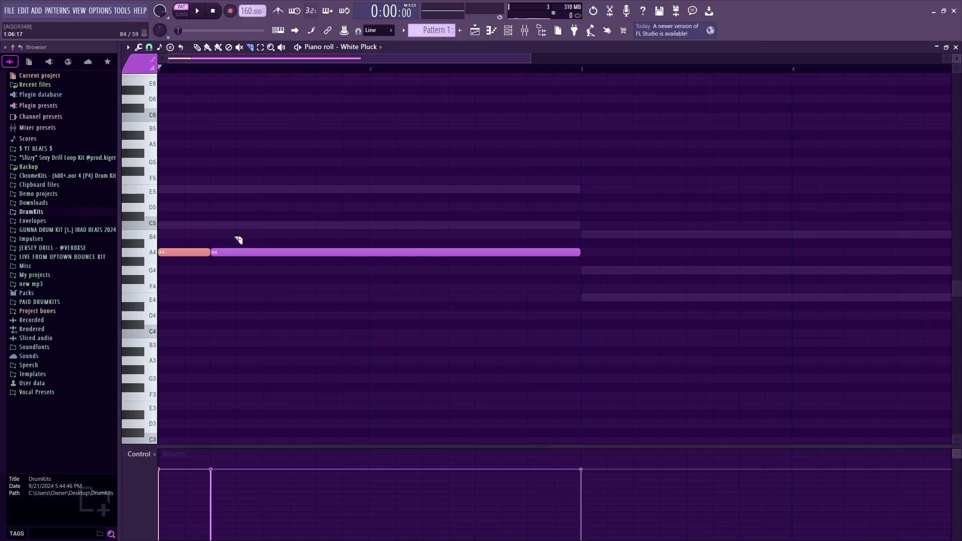
drag(235, 231, 601, 285)
key(Delete)
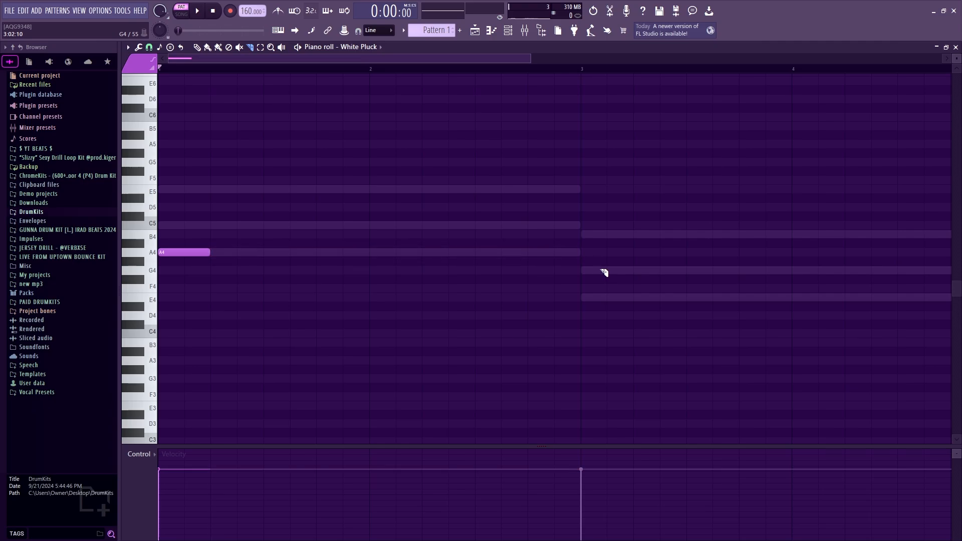
key(ctrl+z)
key(ctrl+z)
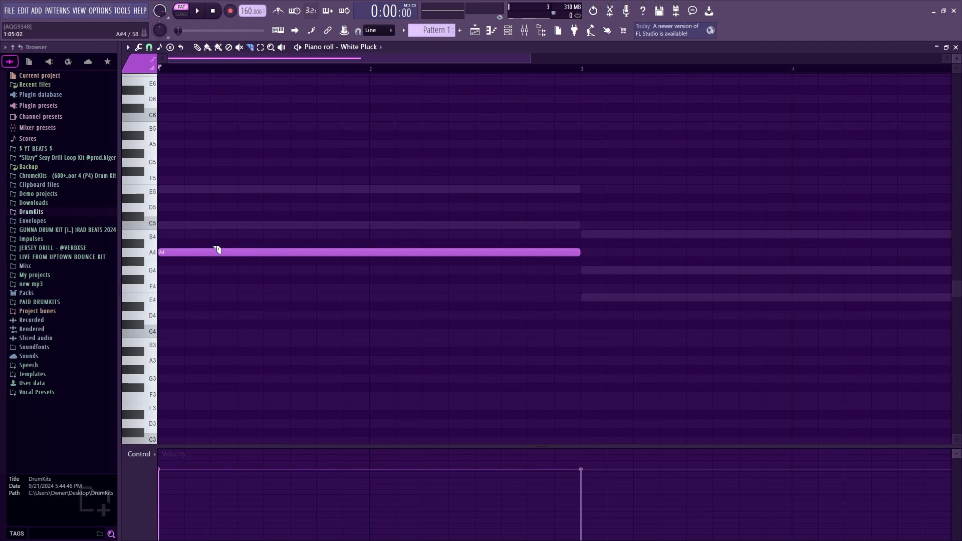
- Slice the A4 note after its first beat and delete the remaining part
drag(210, 236, 211, 265)
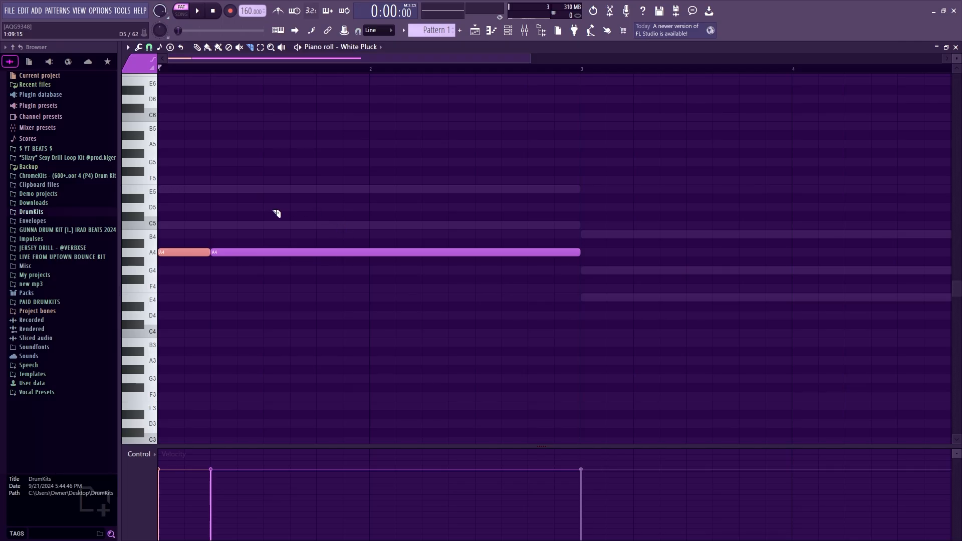
drag(262, 195, 603, 284)
key(Delete)
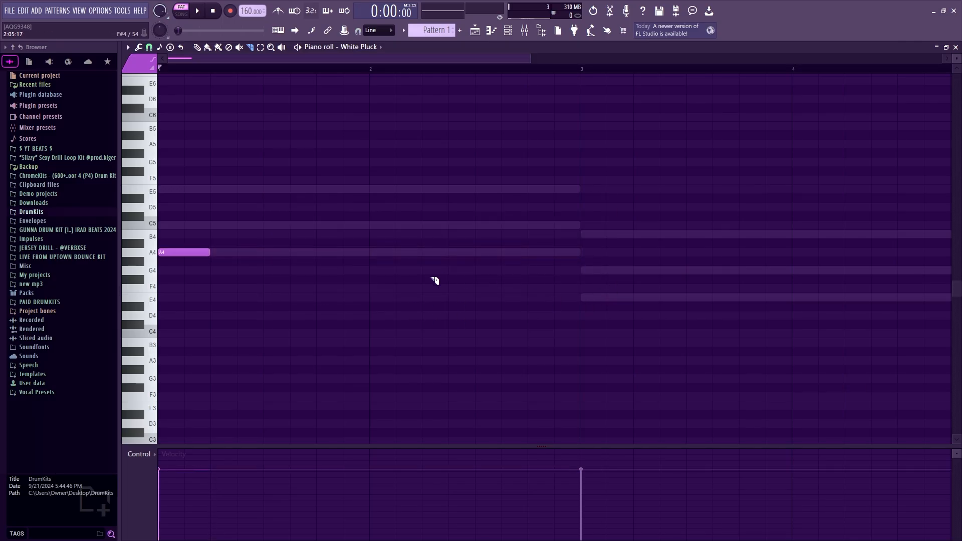
- Draw a one-beat C5 note directly after the A4 note, removing any stray note
key(p)
drag(191, 251, 168, 241)
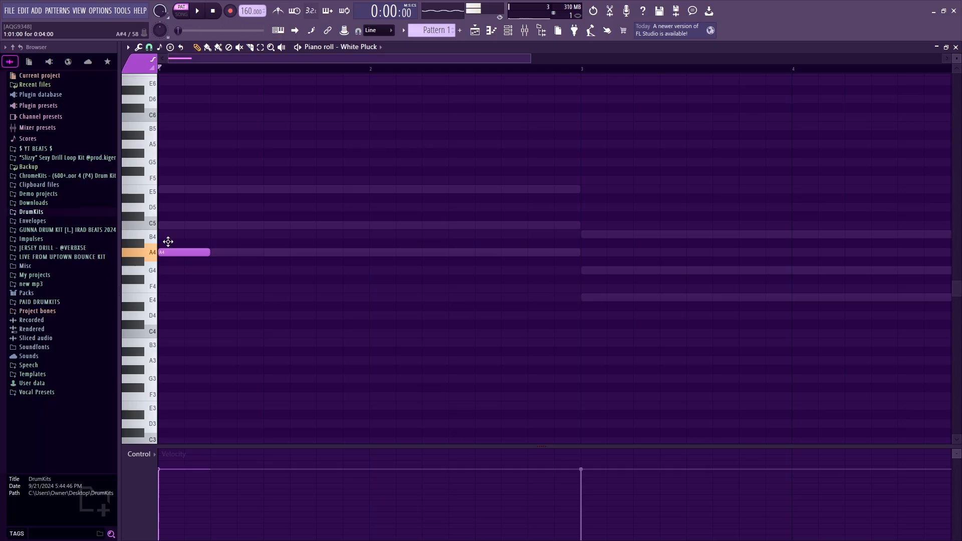
click(215, 225)
click(315, 199)
drag(315, 199, 264, 178)
right_click(264, 178)
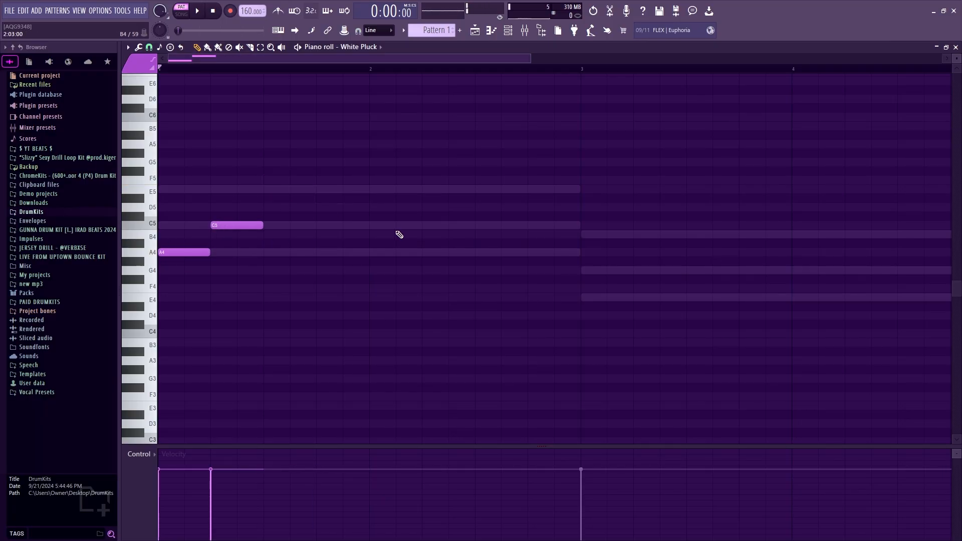
- Add one-beat E5 and C5 notes on beats 3 and 4 of bar 1 while playing the pattern
key(space)
click(275, 190)
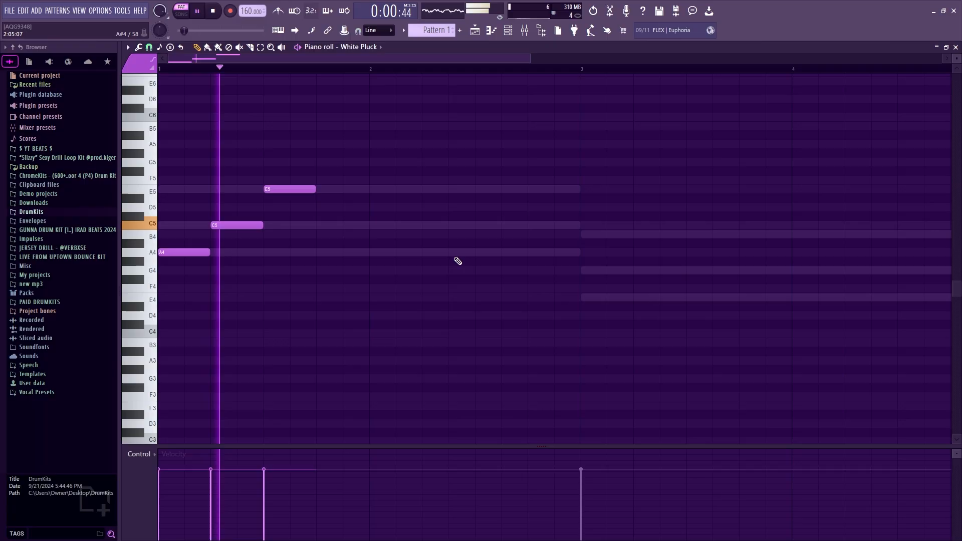
click(327, 227)
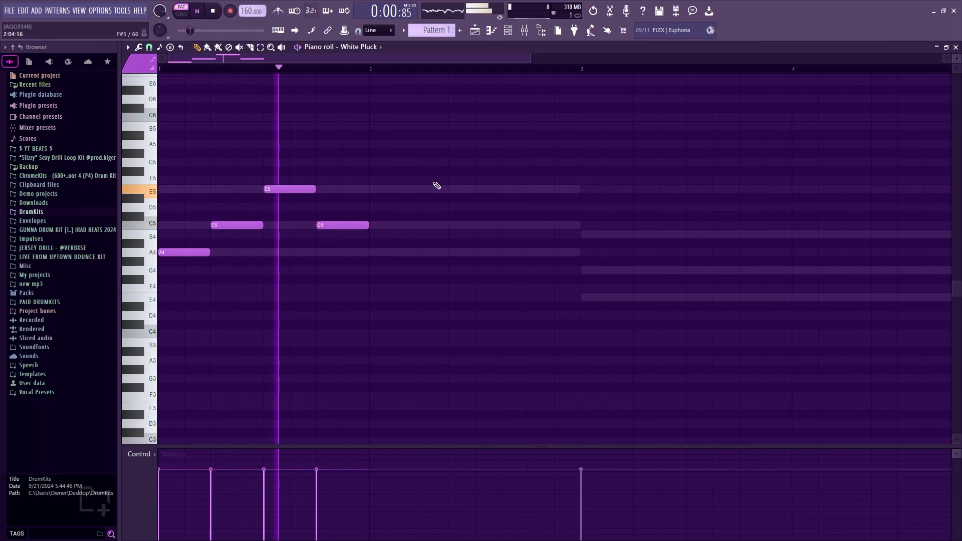
key(space)
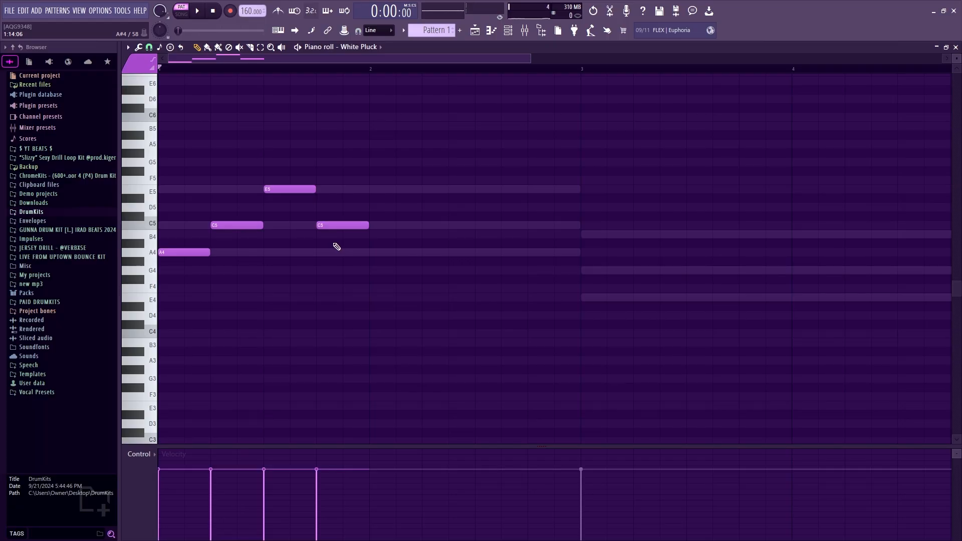
- Duplicate the bar 1 White Pluck arpeggio into bar 2 and play the result
key(ctrl+b)
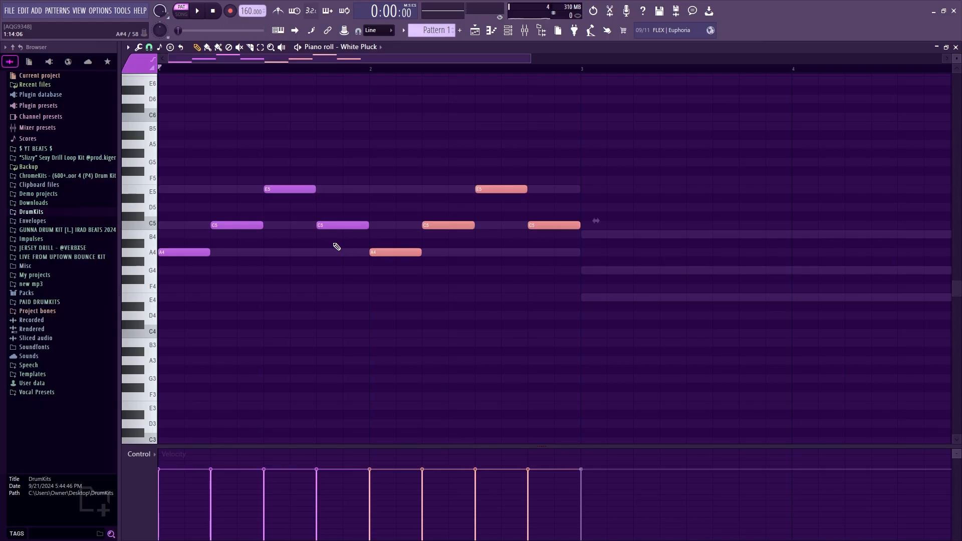
scroll(292, 58, down, 2)
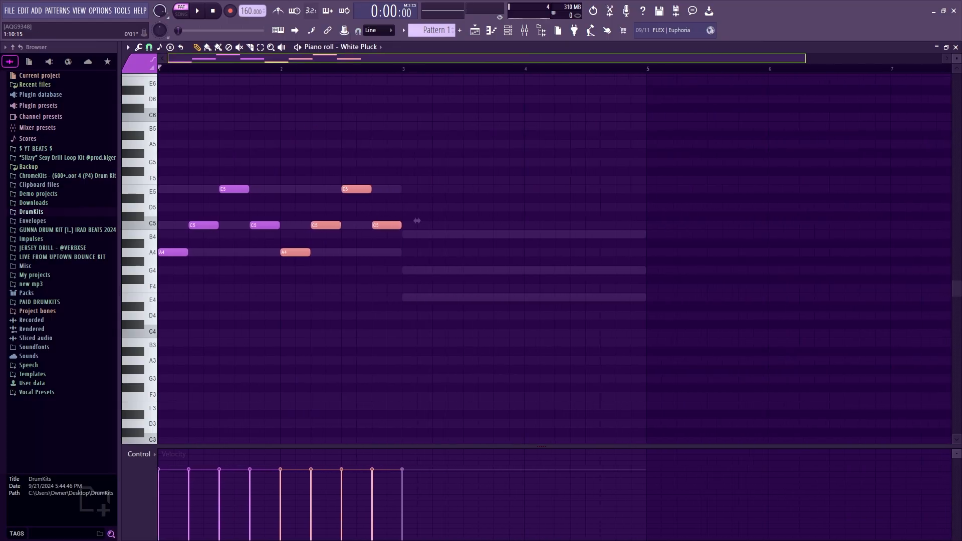
key(space)
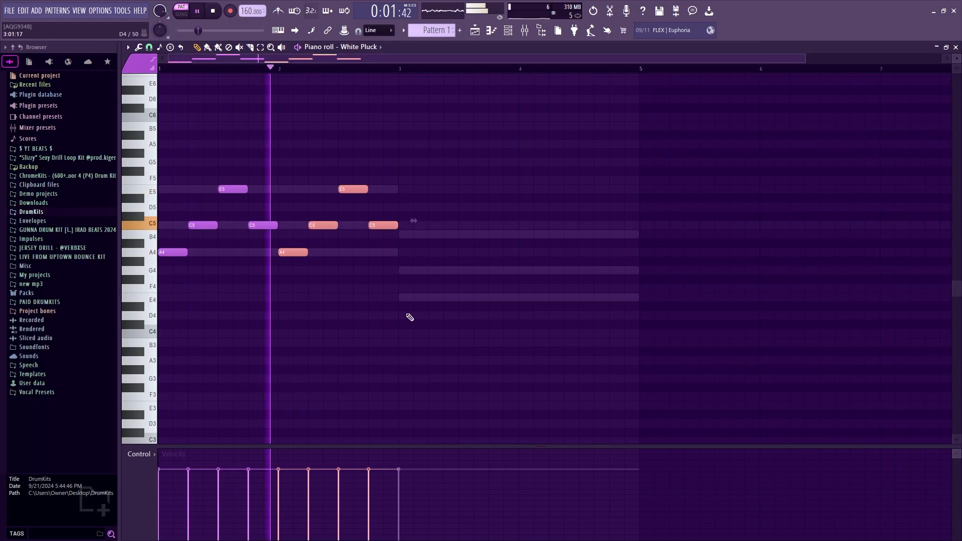
key(space)
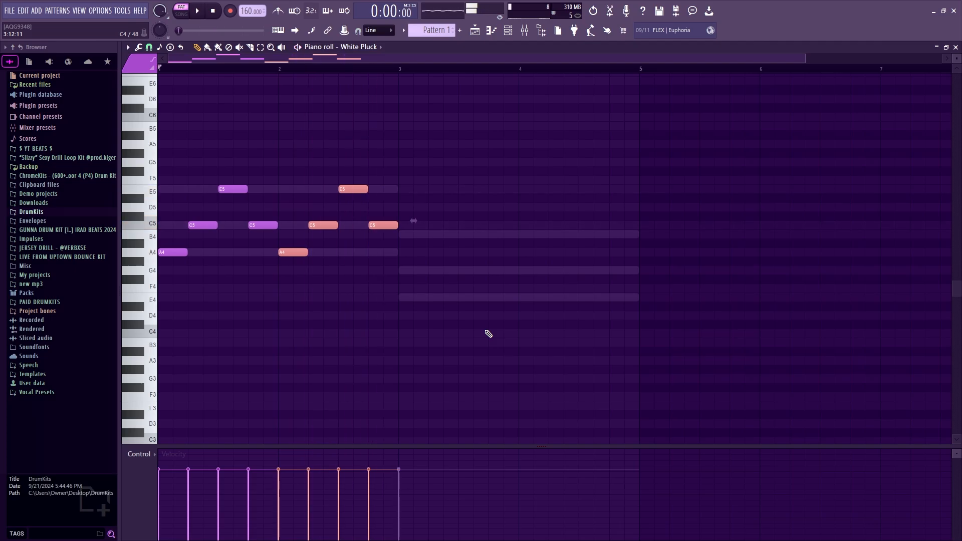
- Copy the two-bar arpeggio into bars 3 and 4 and transpose the copy down five semitones to E4, G4 and B4
click(427, 286)
right_click(434, 284)
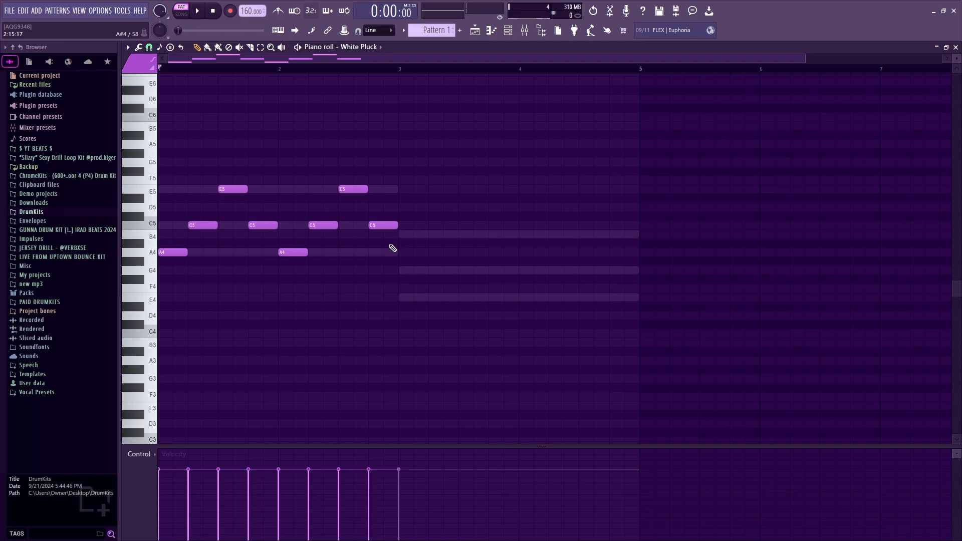
key(ctrl+b)
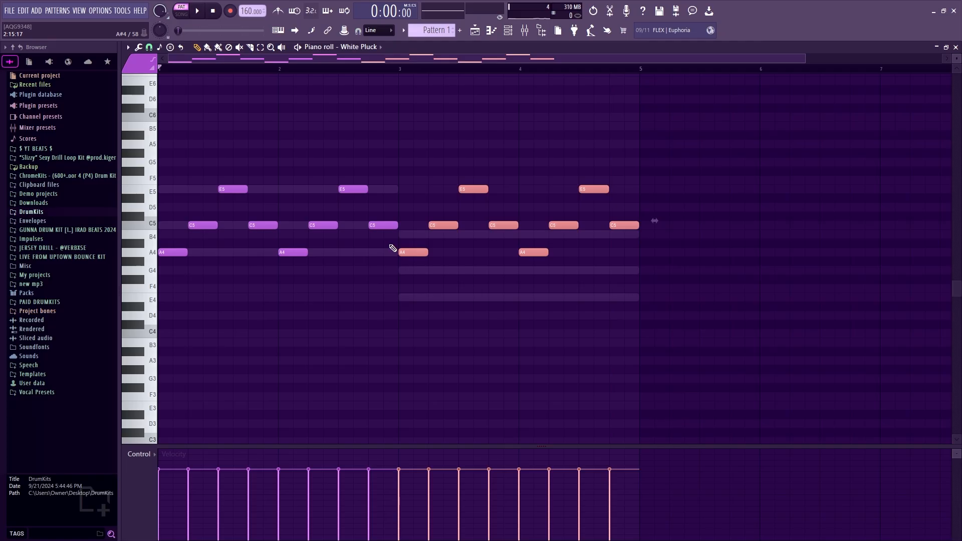
key(Down)
key(Down)
key(Down)
key(Down)
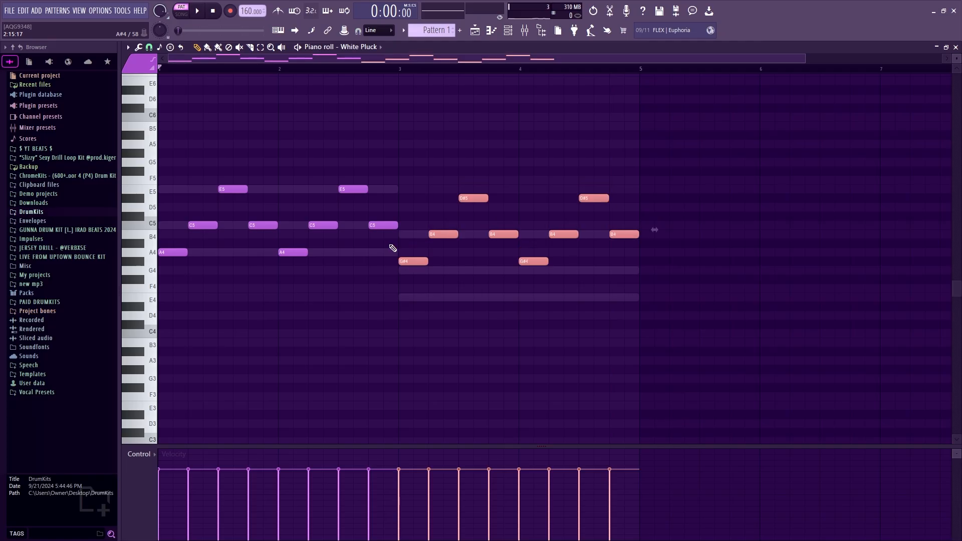
key(Down)
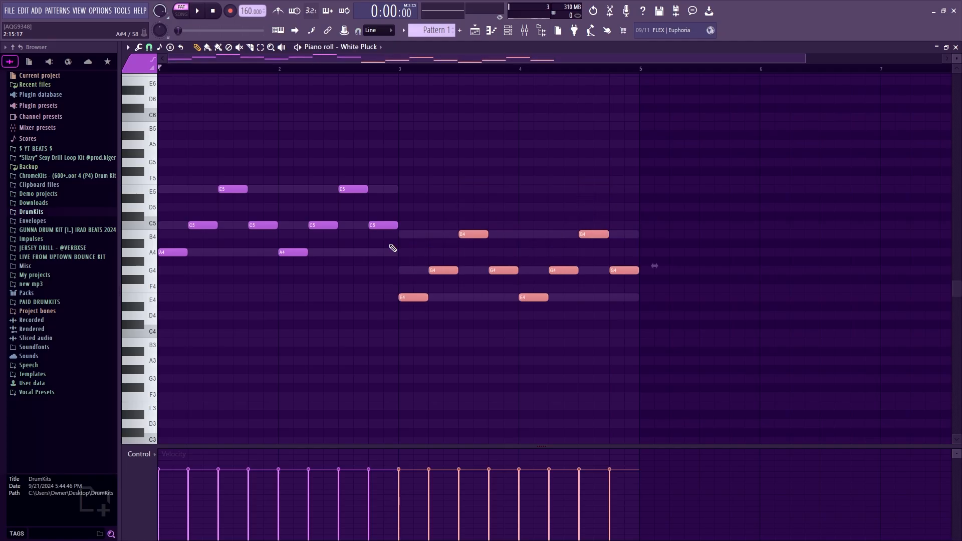
- Play back the four-bar White Pluck arpeggio with the chords
key(space)
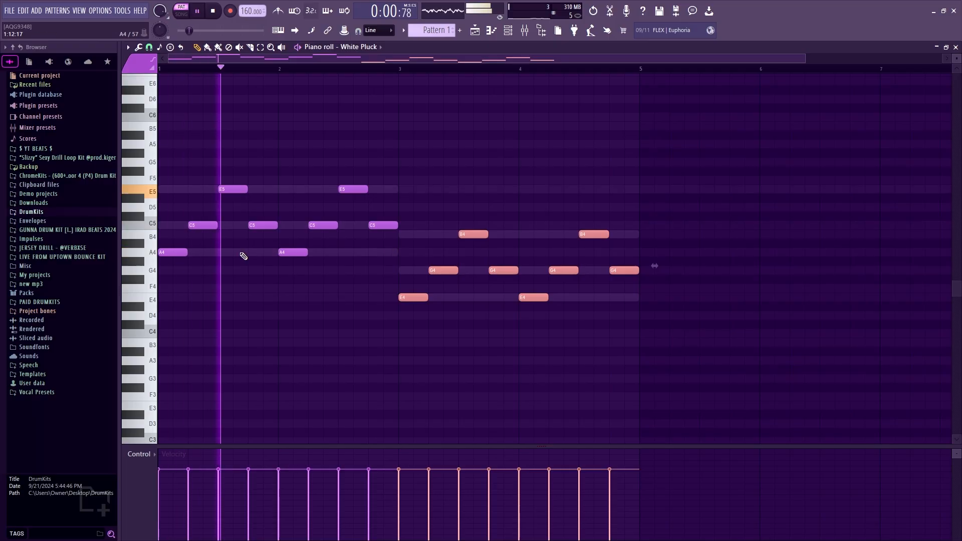
scroll(289, 60, down, 1)
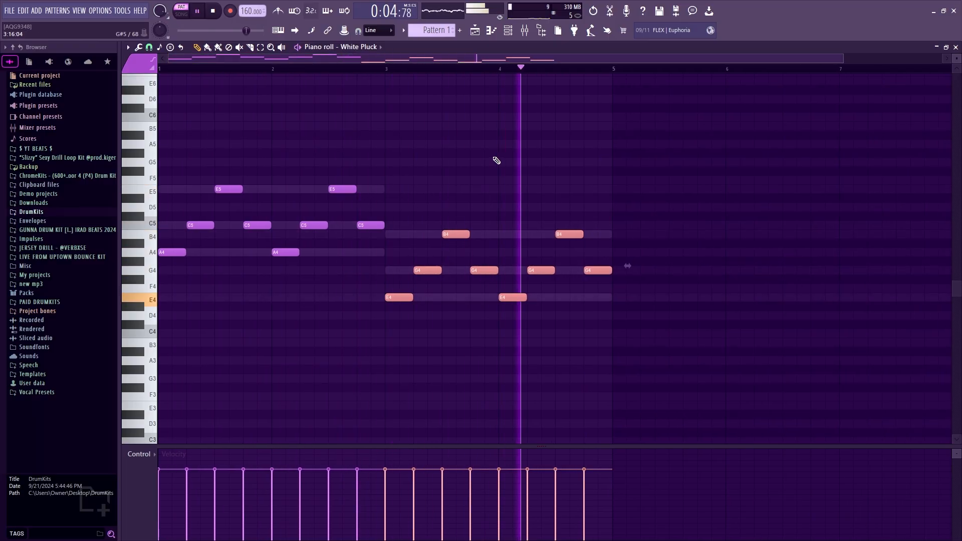
key(space)
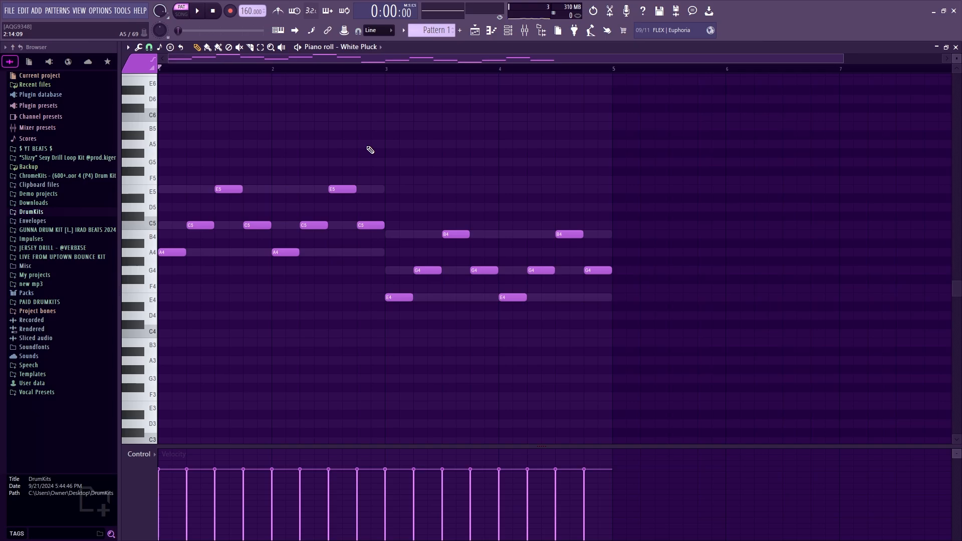
- Transpose the whole White Pluck arpeggio up one octave and listen to it
key(ctrl+Up)
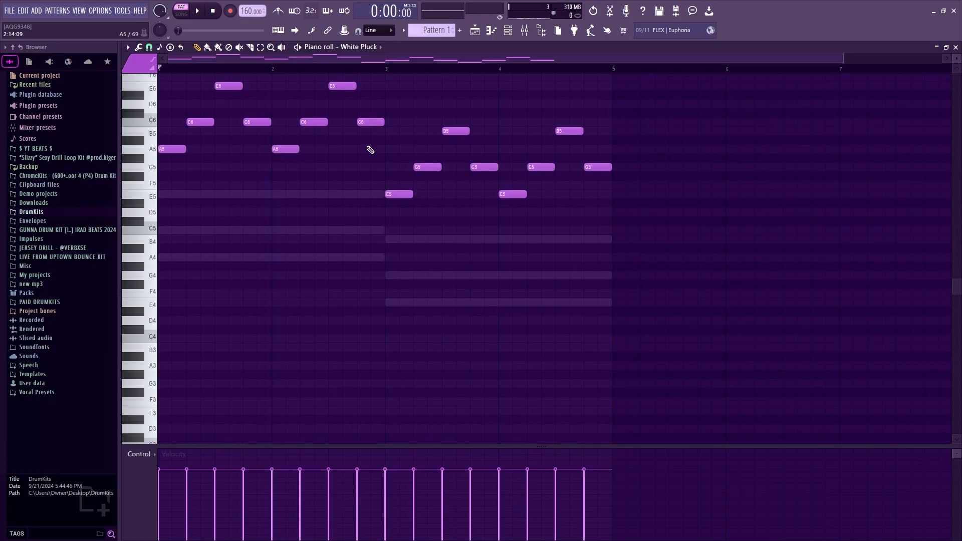
key(space)
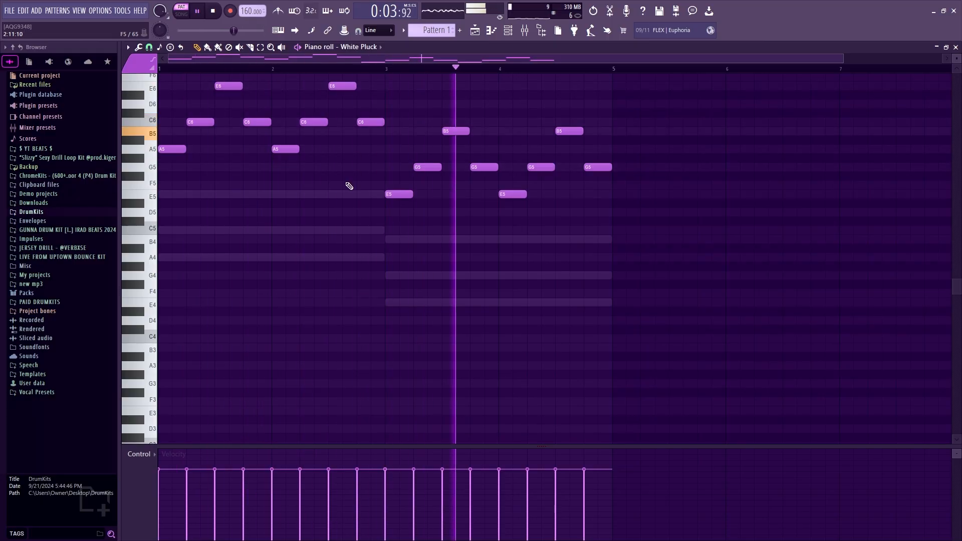
key(space)
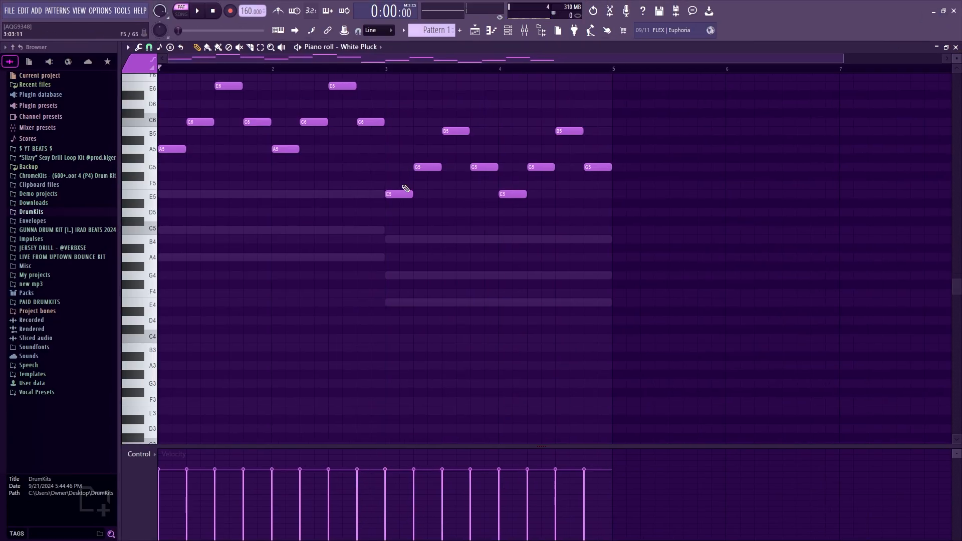
- Audition the arpeggio two octaves lower, then raise it back two octaves and play it again
key(ctrl+Down)
key(ctrl+Down)
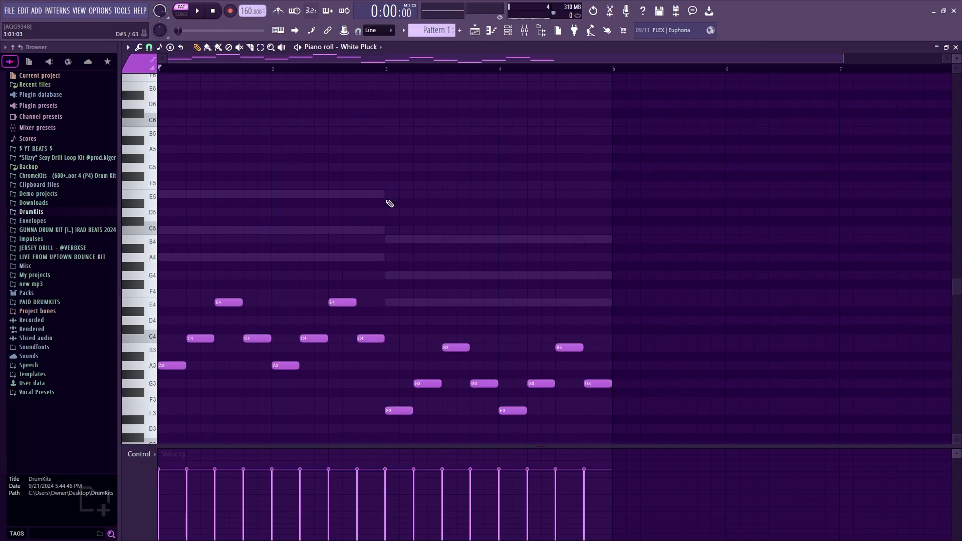
key(space)
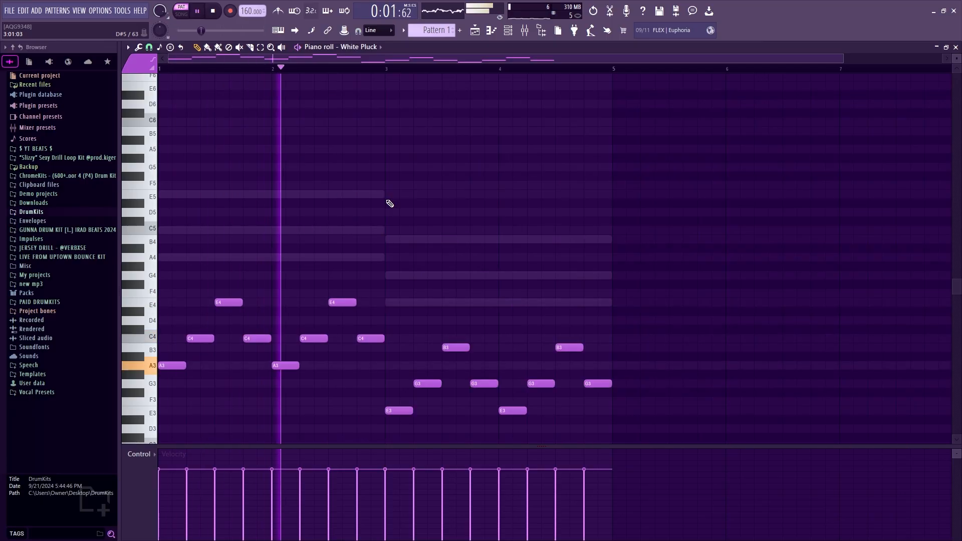
key(space)
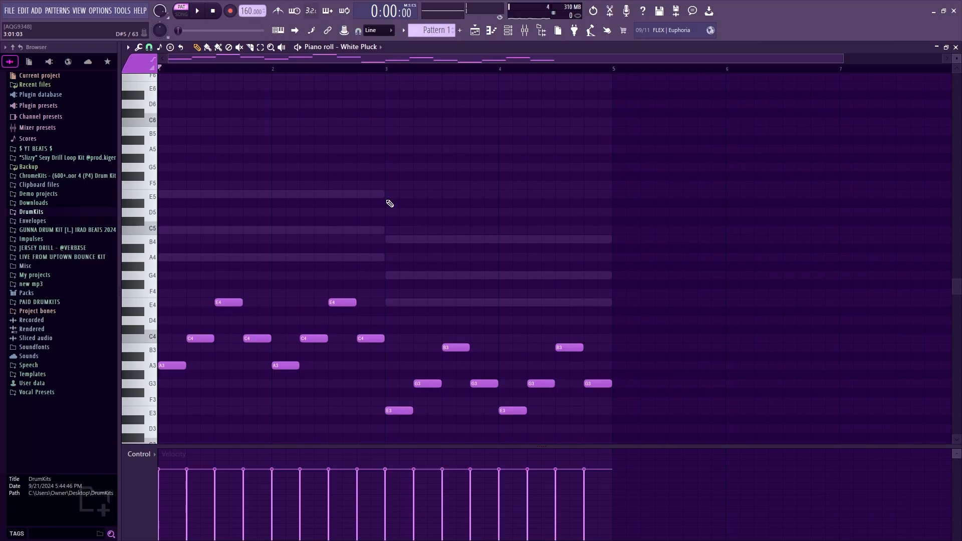
key(ctrl+Up)
key(ctrl+Up)
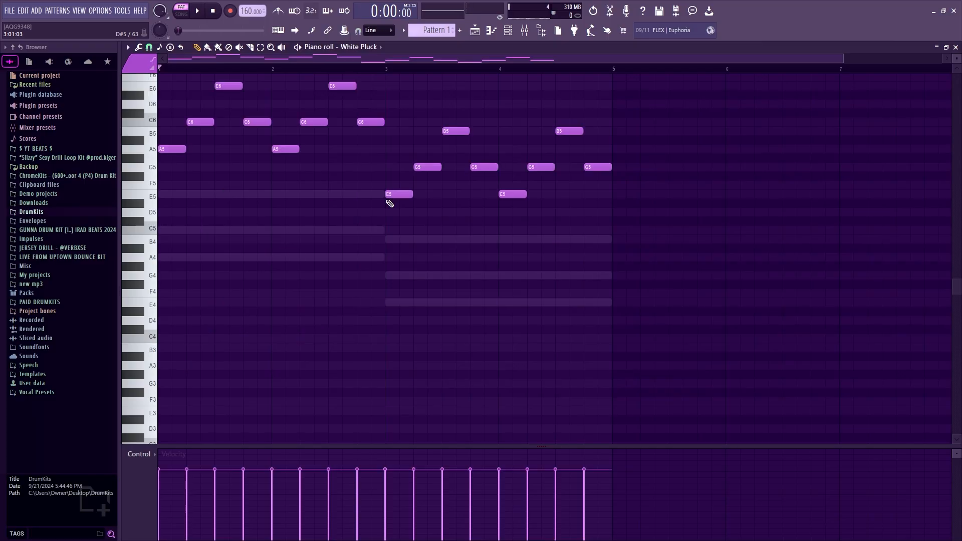
scroll(401, 196, up, 3)
key(space)
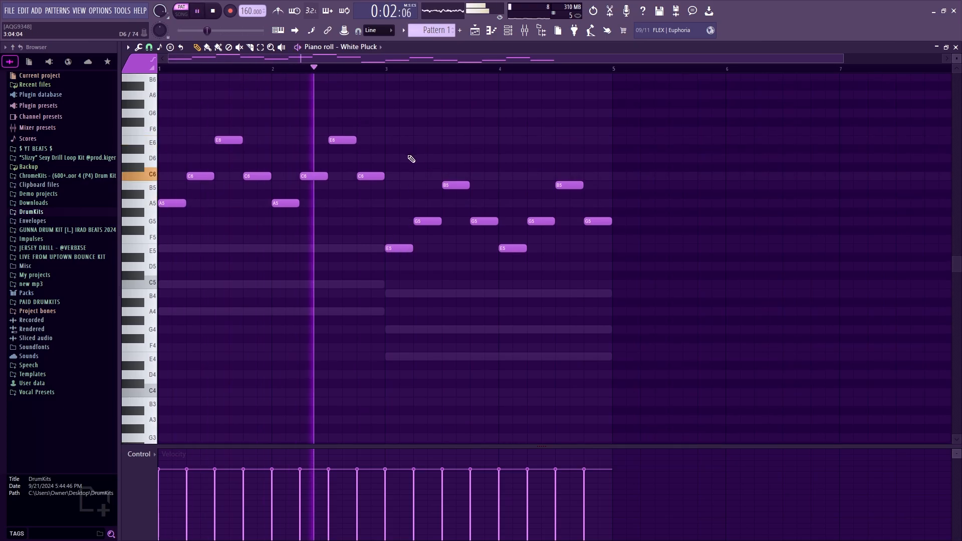
key(space)
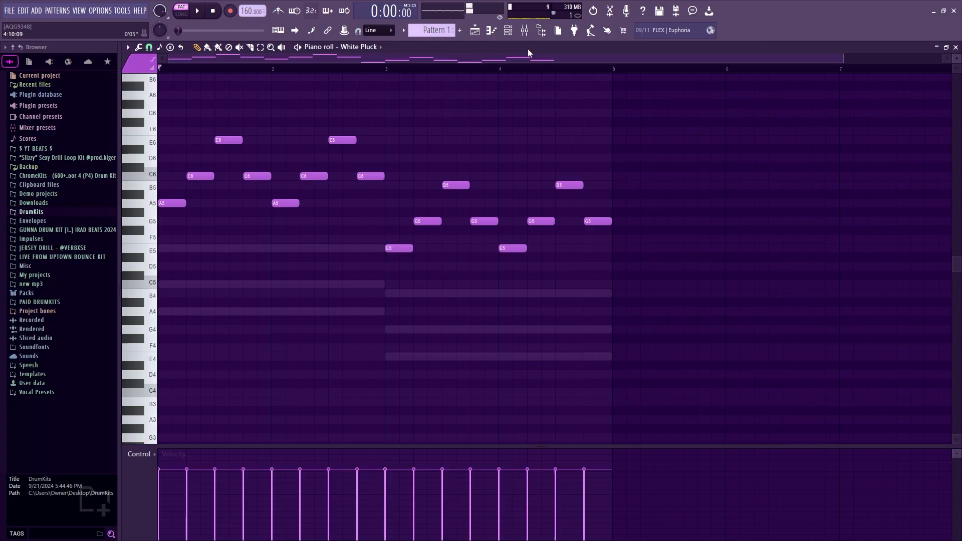
- Lower the Insert 3 mixer track's volume to about -4.2 dB while the pattern plays
click(530, 31)
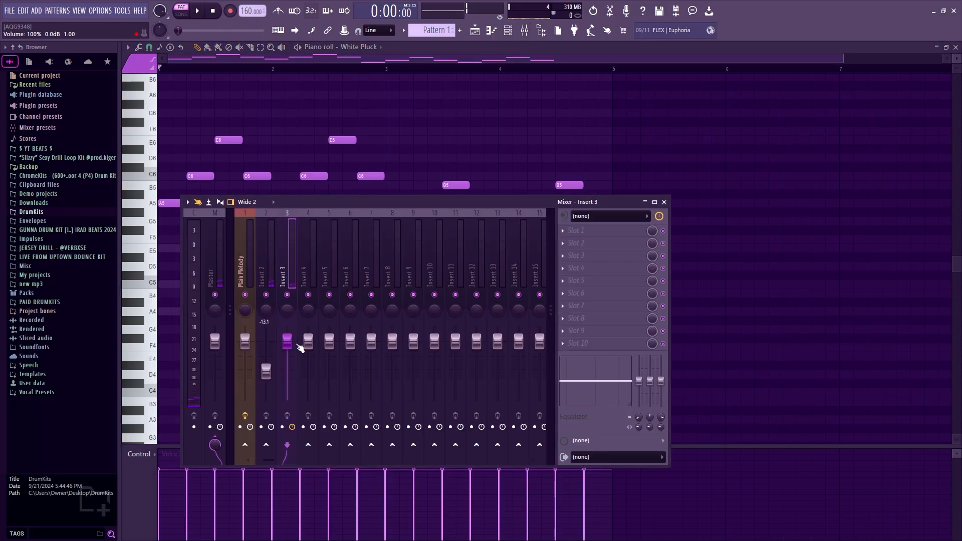
drag(287, 341, 287, 351)
key(space)
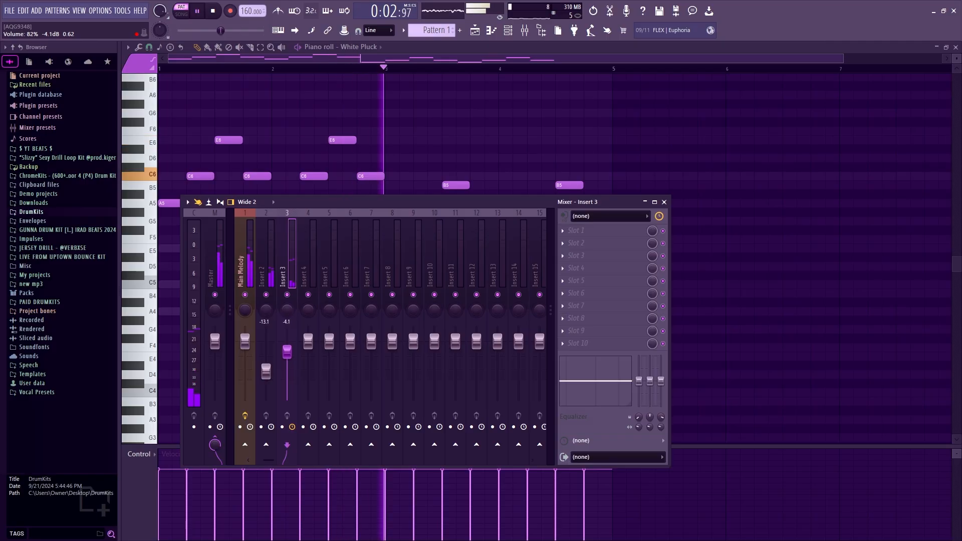
click(570, 231)
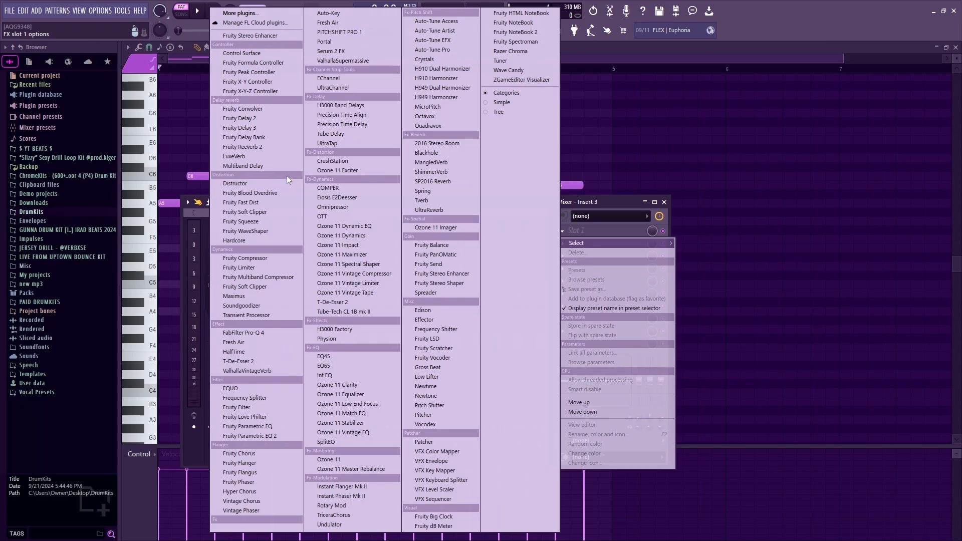
click(192, 210)
- Mute the FL Keys and Pad Cristal channels and play the White Pluck on its own
click(507, 33)
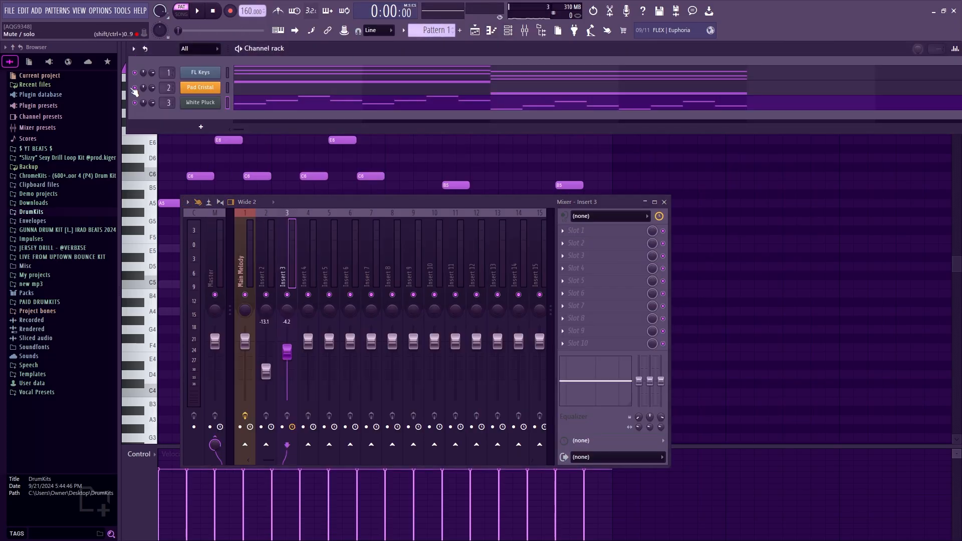
key(space)
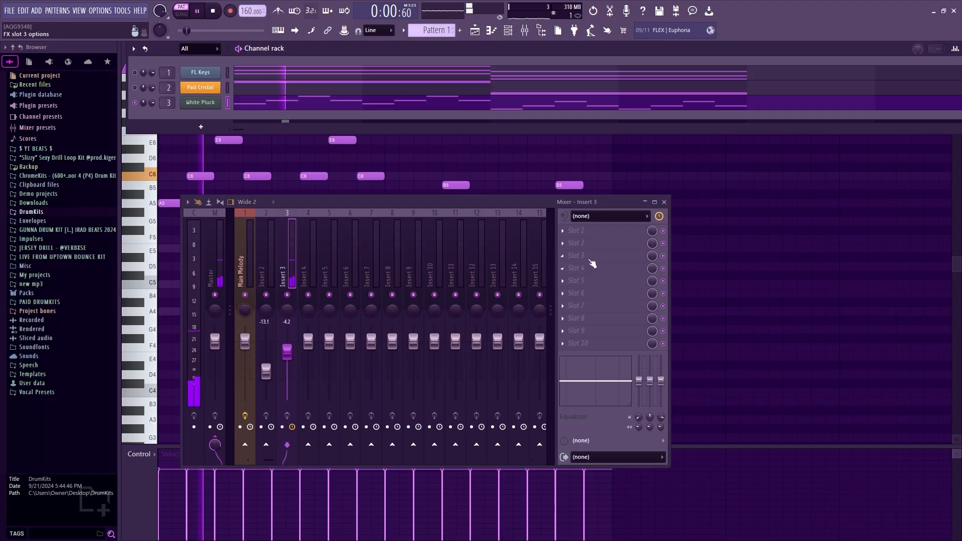
key(space)
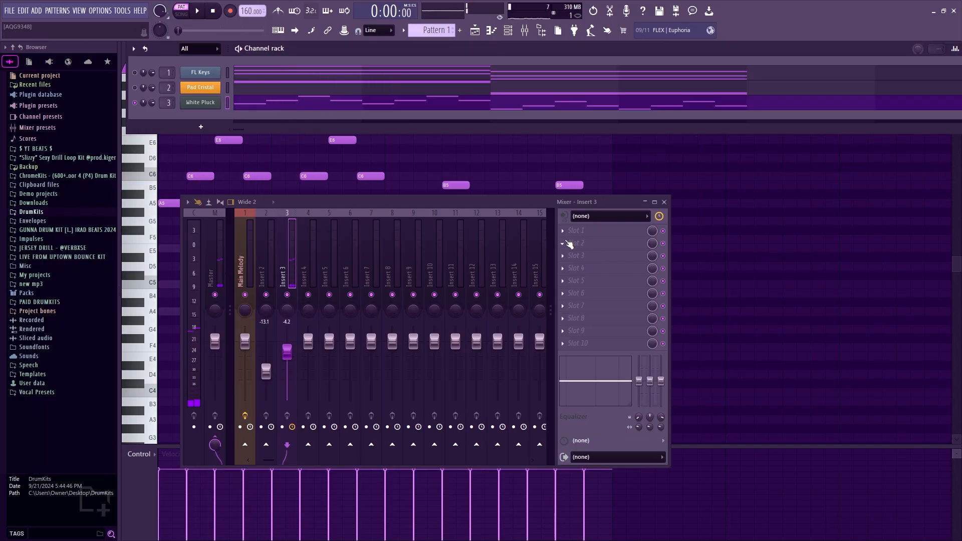
key(space)
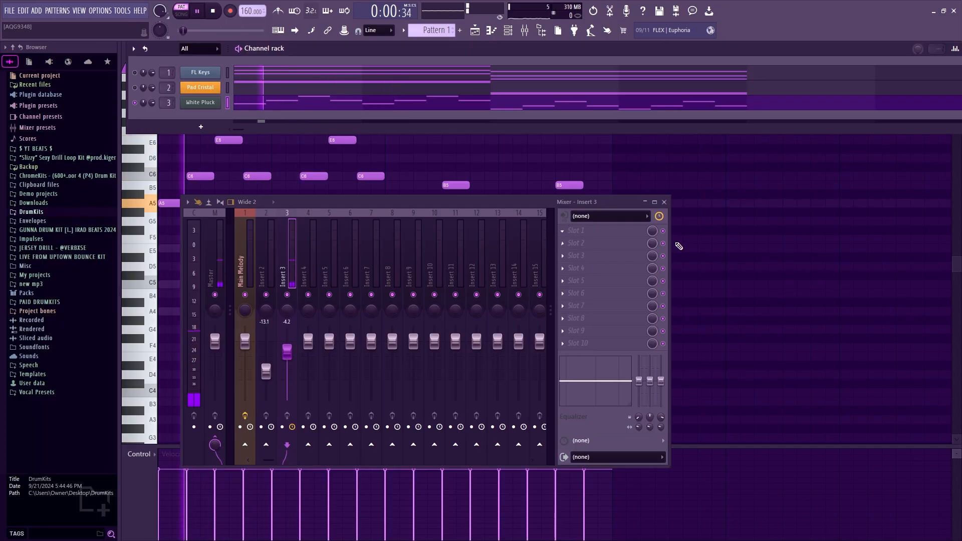
- Load Fruity Reeverb 2 into effect slot 1 of Insert 3 and listen to the pluck
click(630, 231)
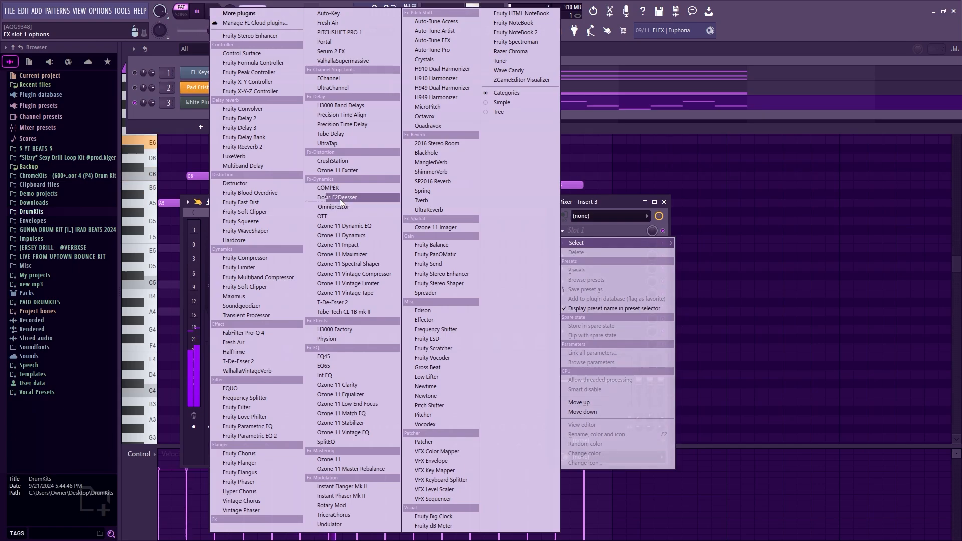
click(259, 148)
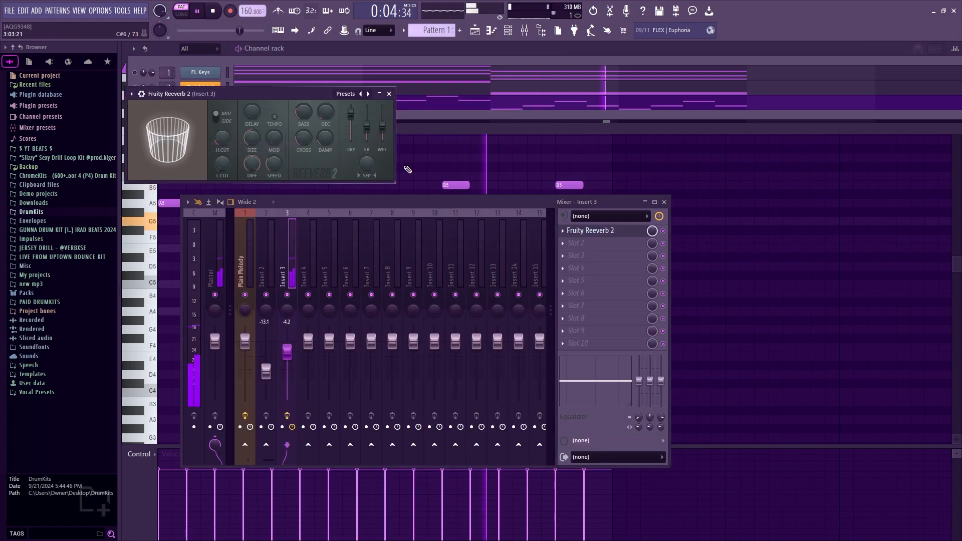
key(space)
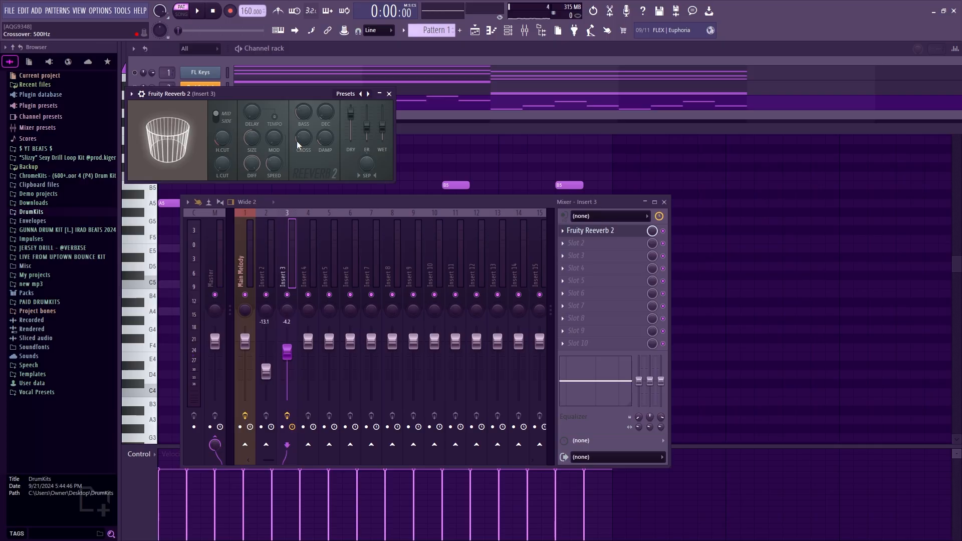
- Try Fruity Reeverb in effect slot 2 of Insert 3 and remove it again
click(594, 243)
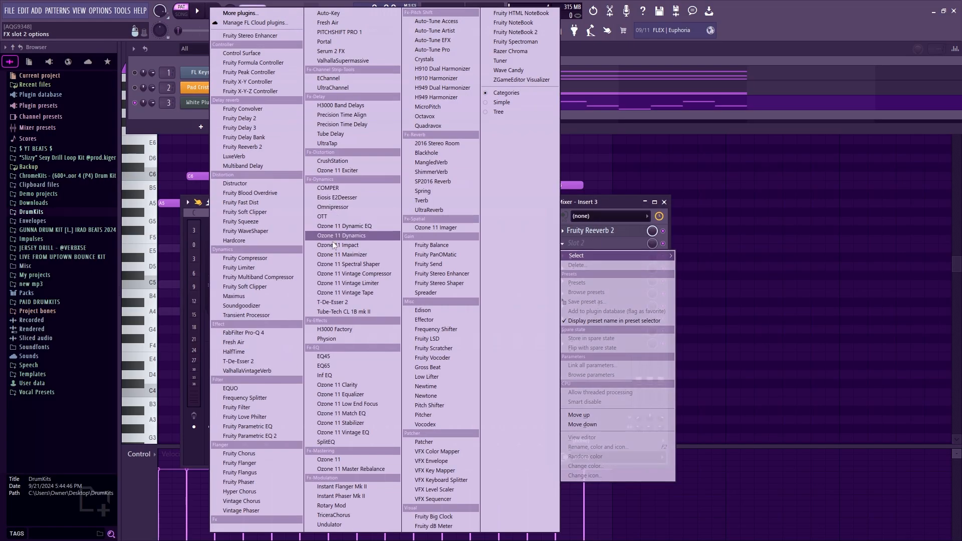
click(263, 14)
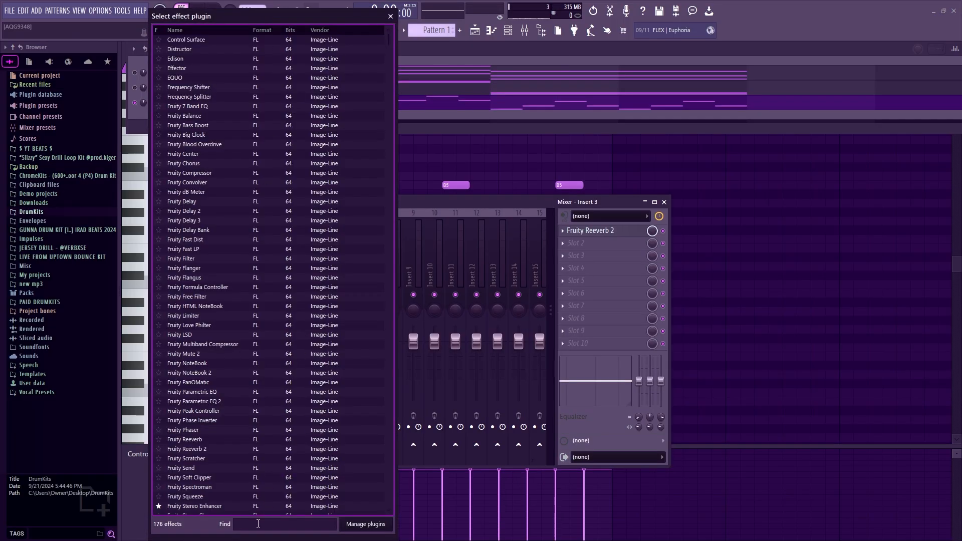
text(Reve)
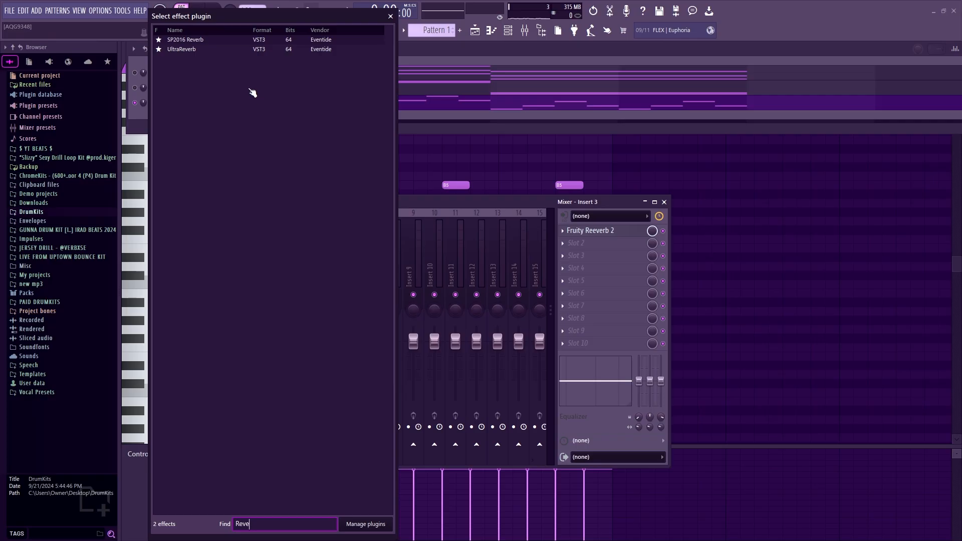
key(BackSpace)
key(BackSpace)
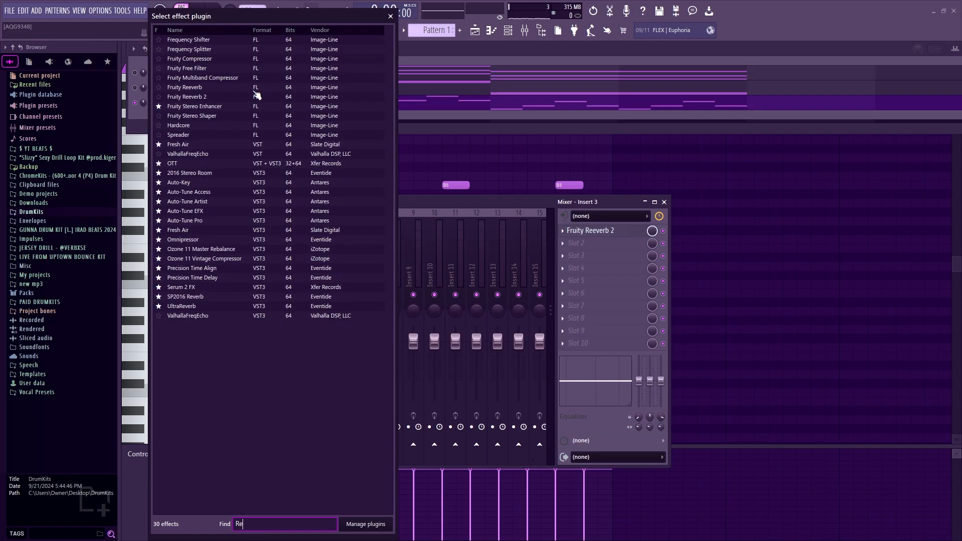
text(e)
click(192, 62)
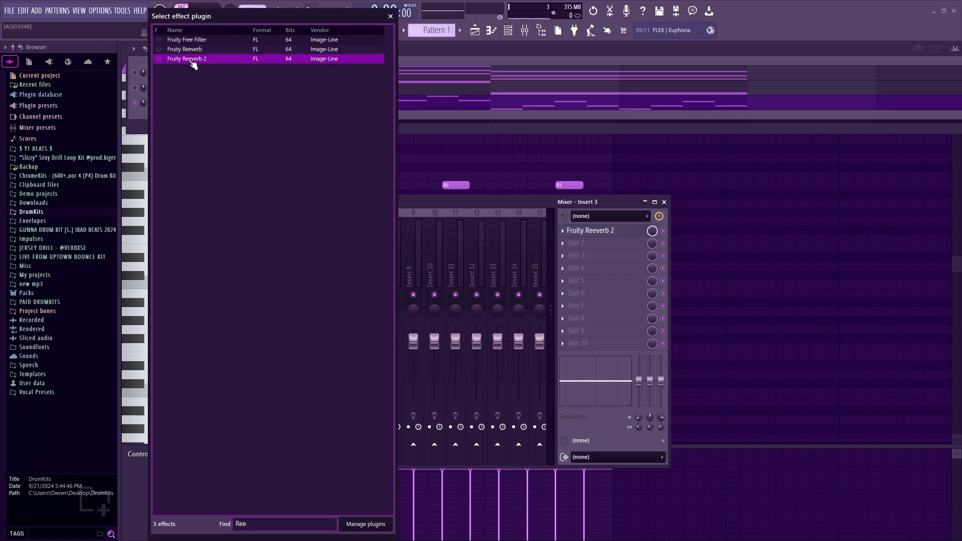
double_click(189, 50)
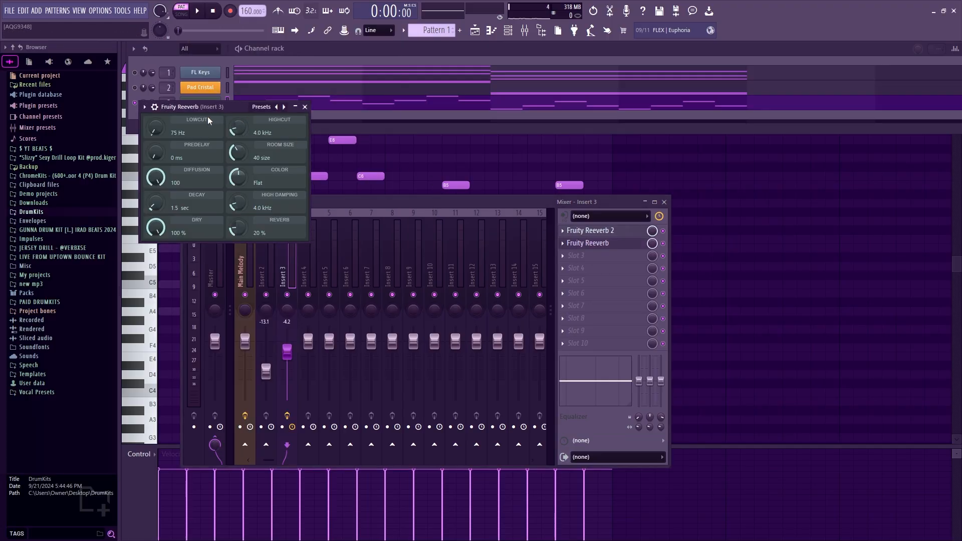
click(564, 244)
click(576, 265)
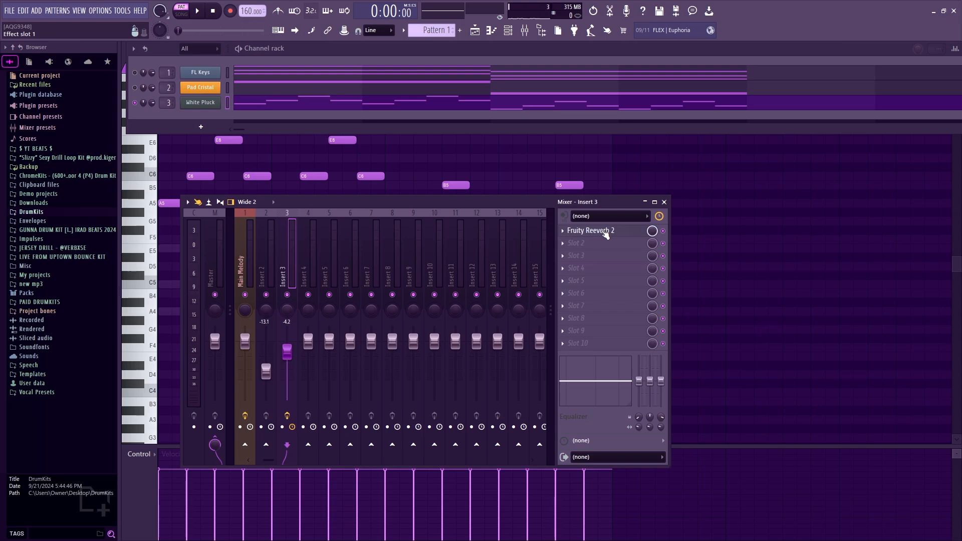
- Push the wet level of Insert 3's Fruity Reeverb 2 to 125% while auditioning the pluck, and ease it back partway
click(606, 236)
key(space)
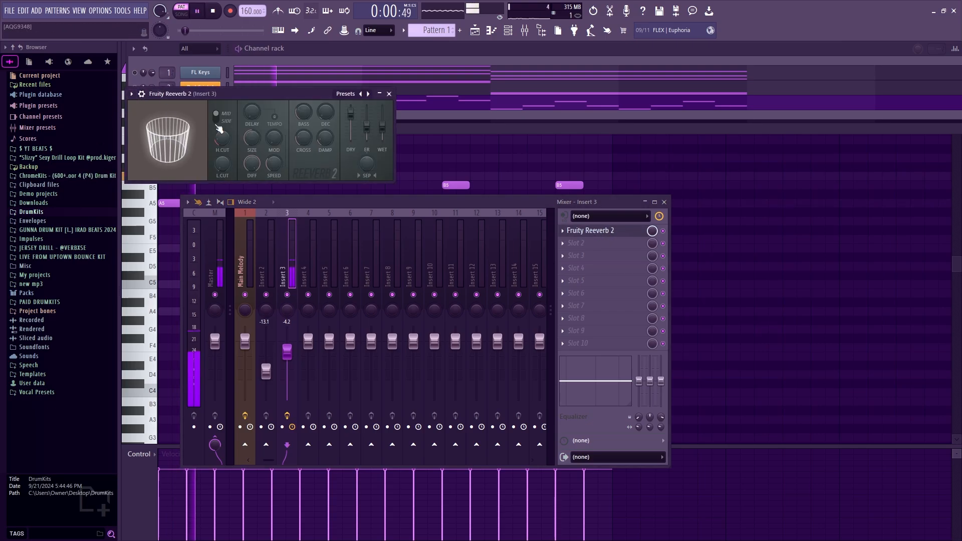
key(space)
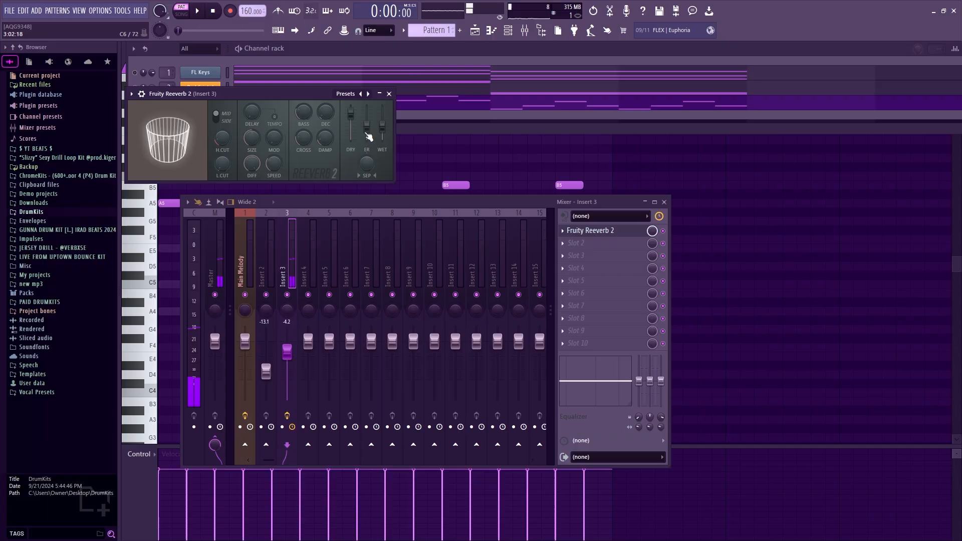
drag(382, 128, 383, 108)
key(space)
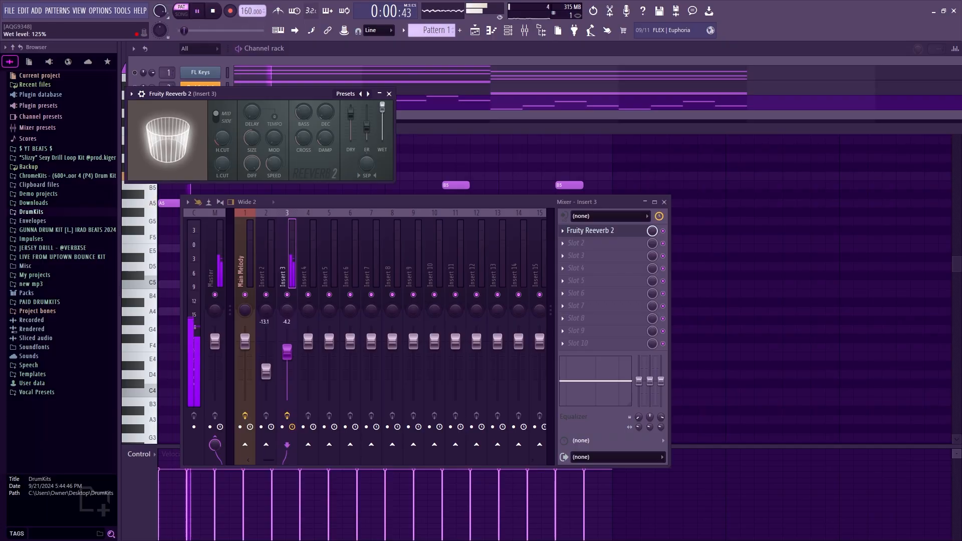
key(space)
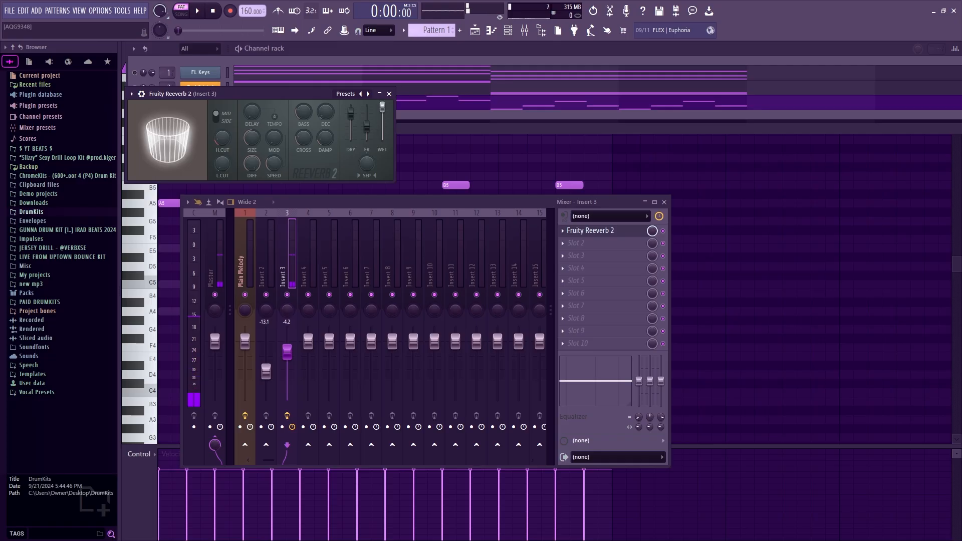
drag(383, 108, 382, 118)
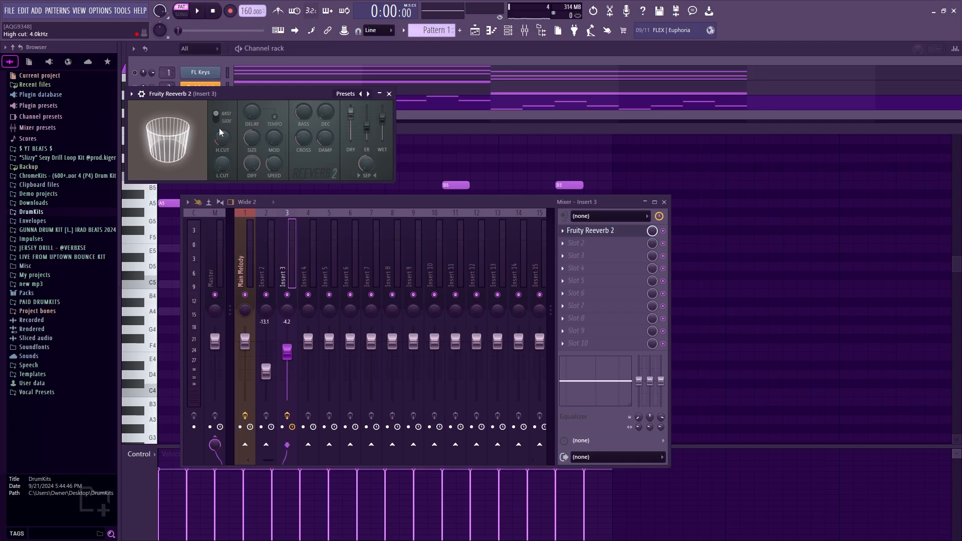
- Set the Fruity Reeverb 2 room size to 92 and audition the pluck
drag(252, 138, 252, 130)
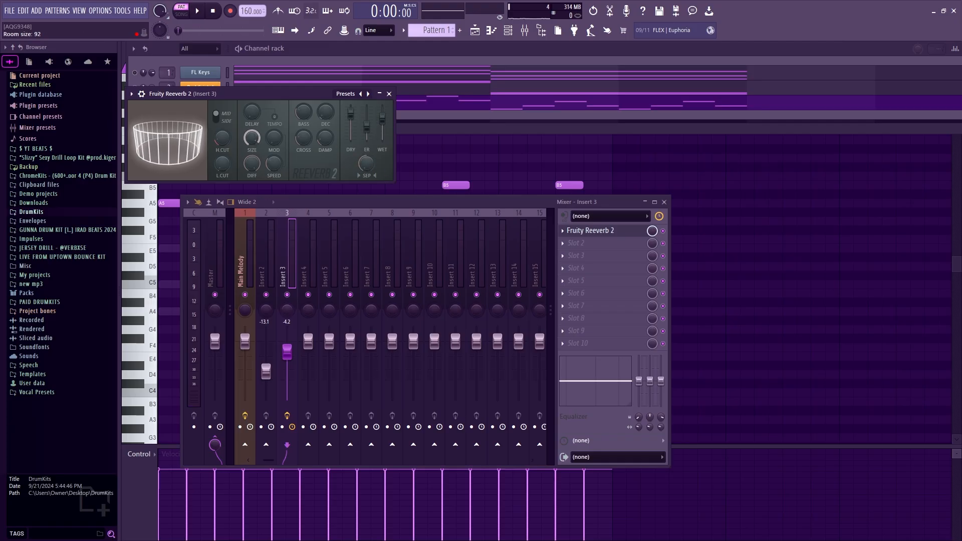
key(space)
key(space)
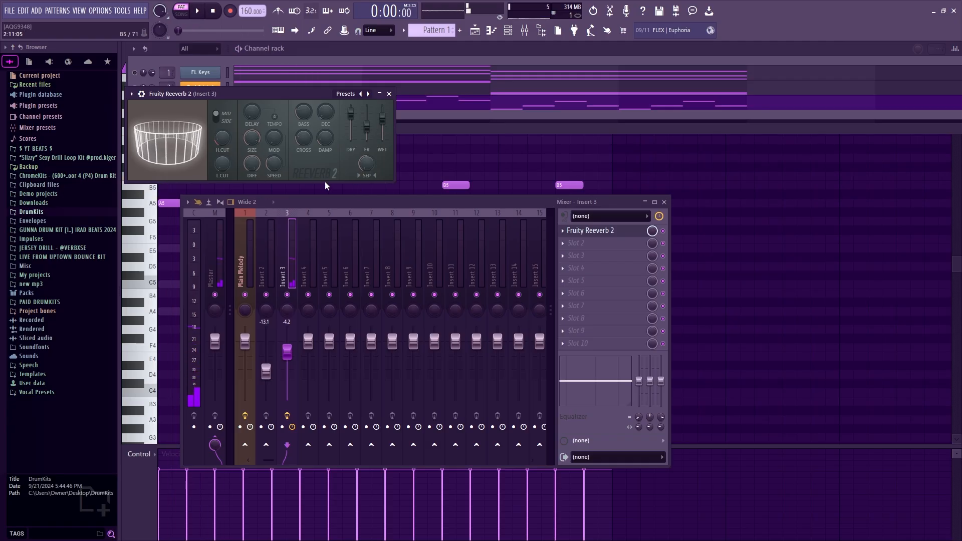
key(space)
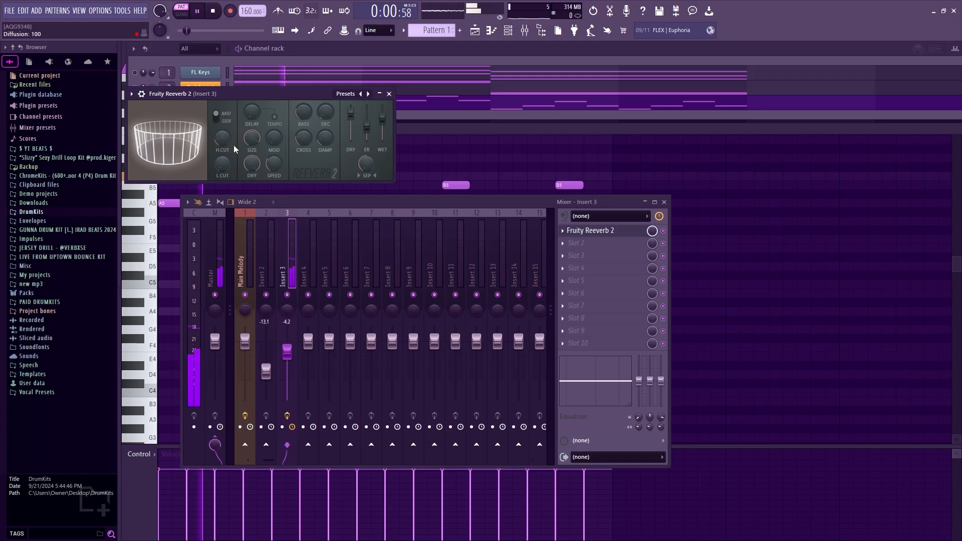
- Lower the reverb's dry level to about 41% and raise its wet level slightly, playing the pluck to compare
drag(237, 94, 239, 125)
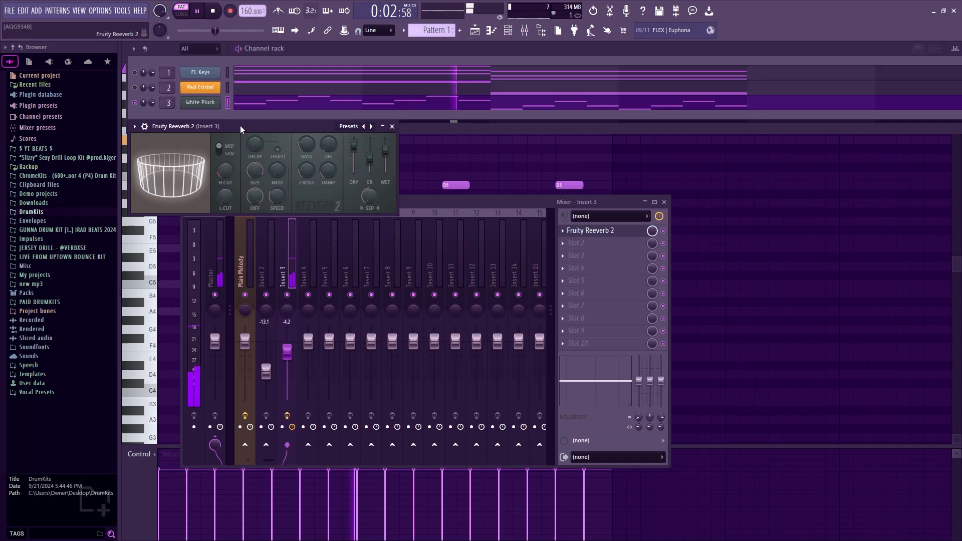
key(space)
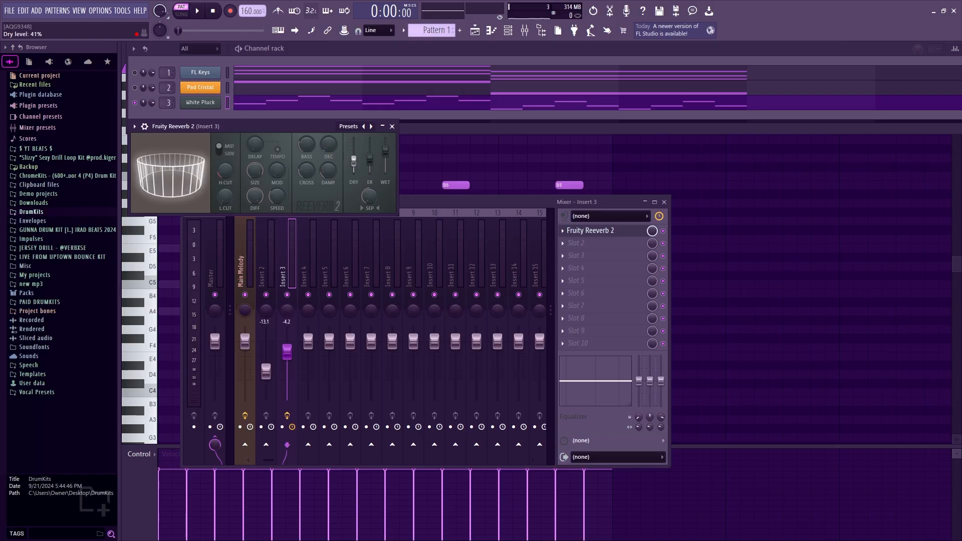
drag(386, 154, 386, 150)
key(space)
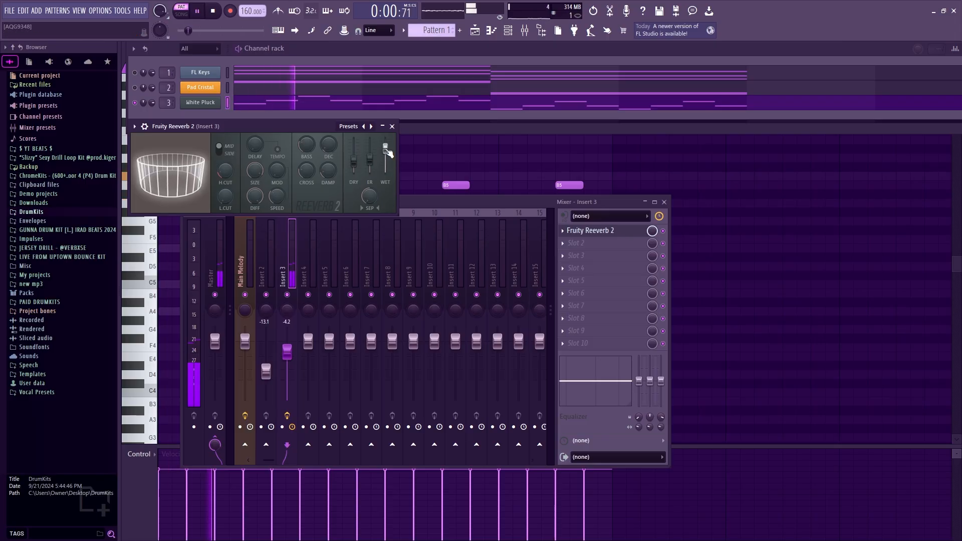
key(space)
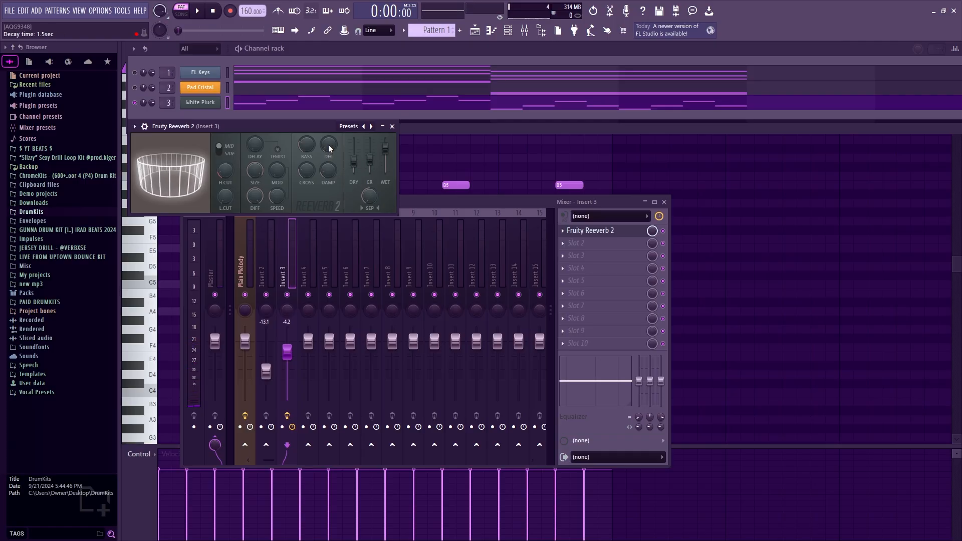
- Lengthen the reverb's decay time to about 2.6 sec while auditioning the pluck
drag(328, 145, 328, 128)
key(space)
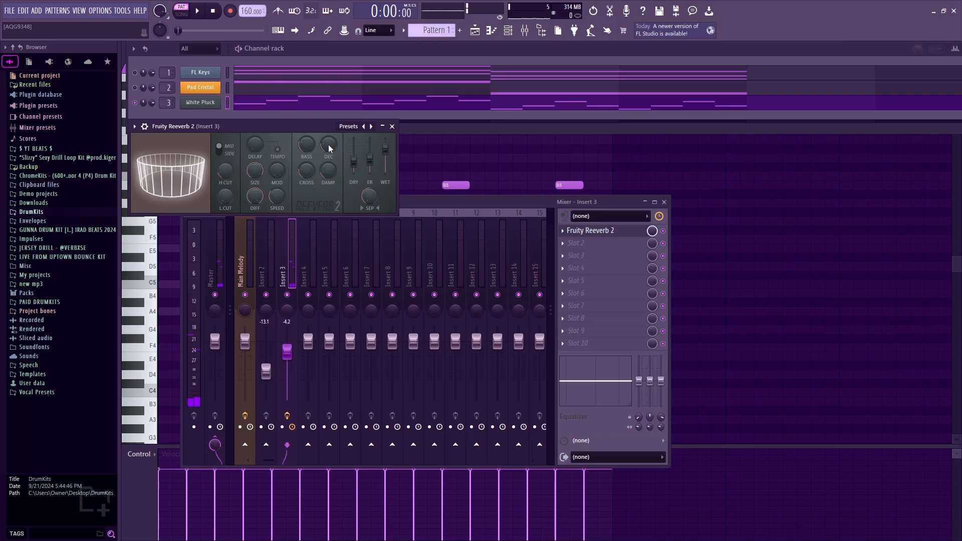
mouse_move(330, 148)
mouse_down()
mouse_move(329, 157)
mouse_move(328, 149)
mouse_up()
key(space)
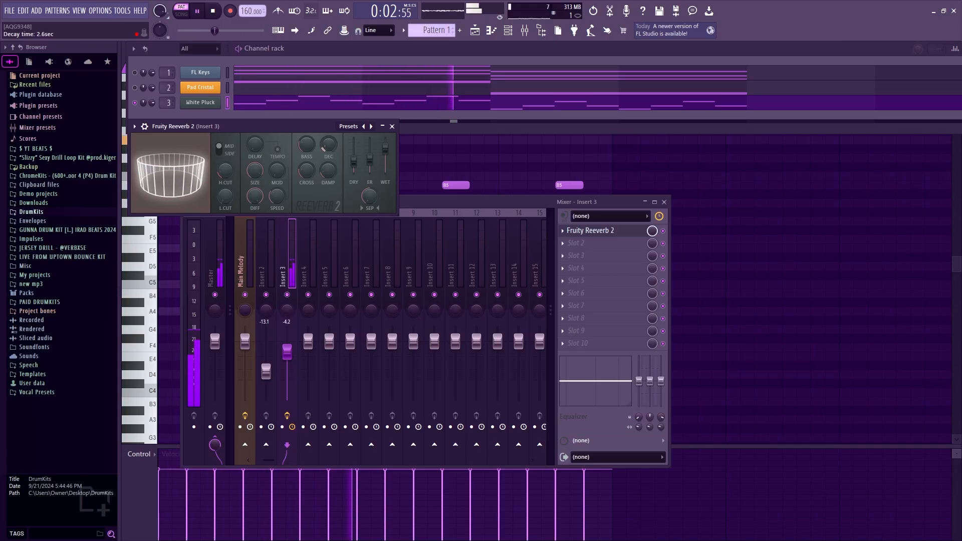
key(space)
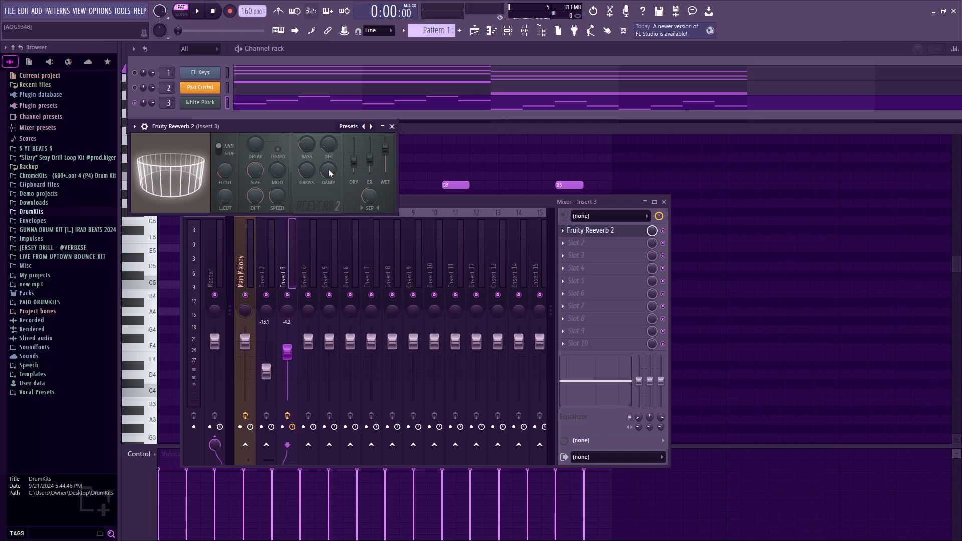
- Set the reverb's high damping to about 1.2 kHz and play the pluck with FL Keys and Pad Cristal unmuted
key(space)
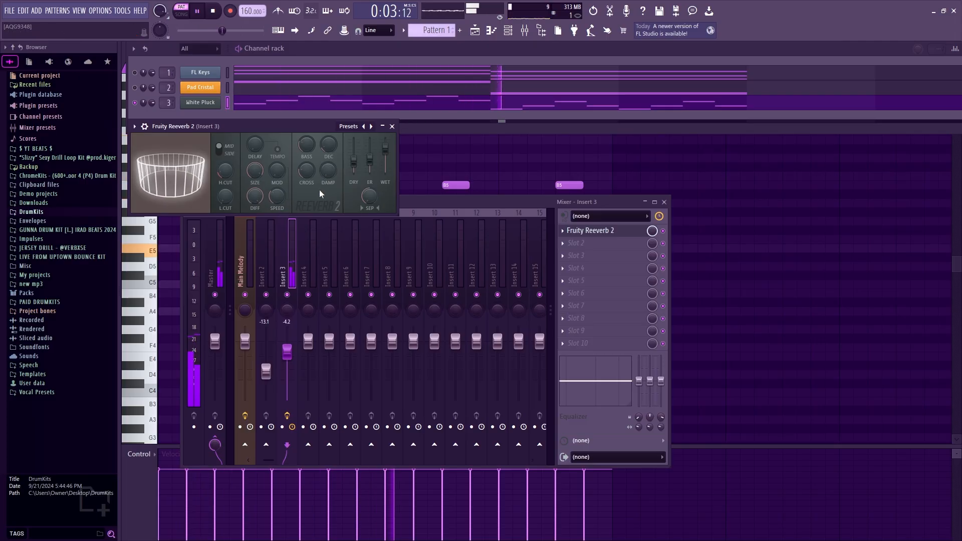
drag(326, 173, 318, 110)
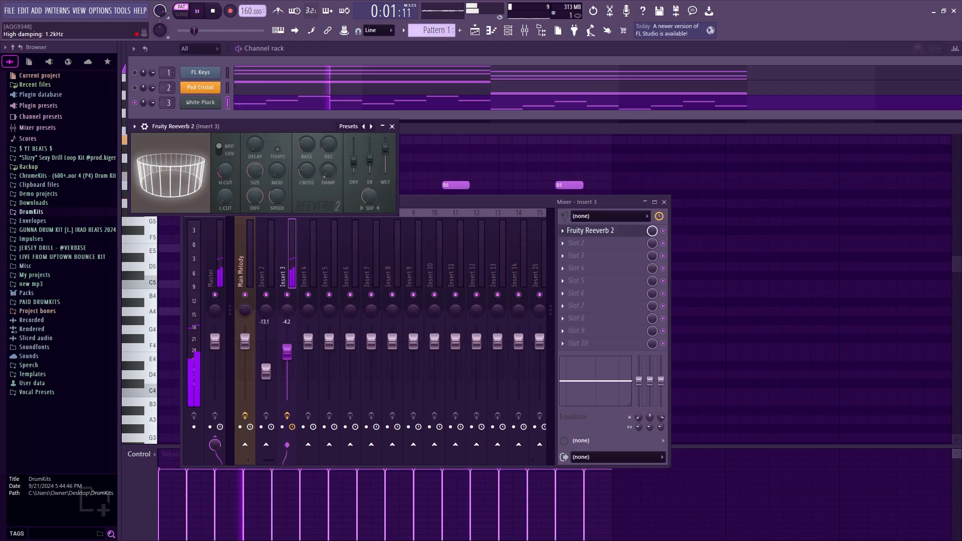
click(391, 126)
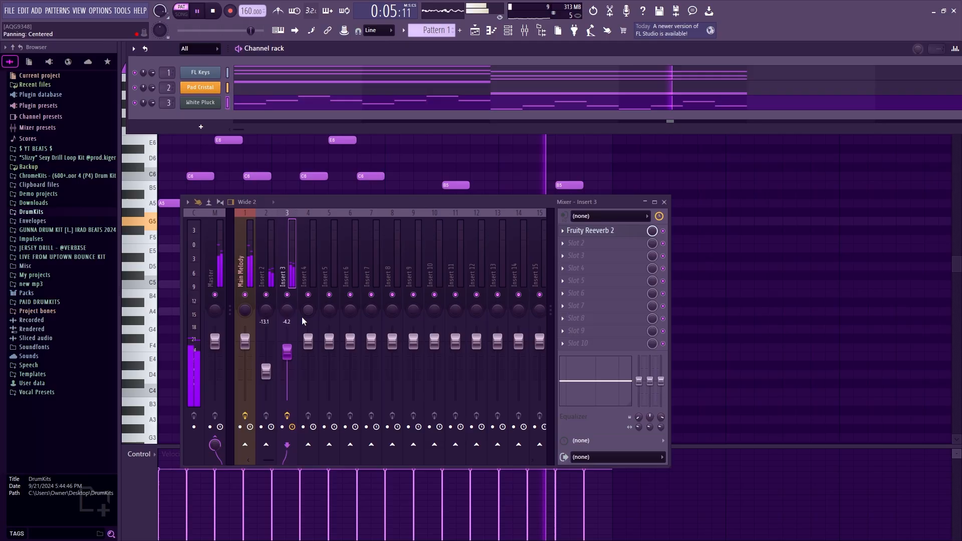
key(space)
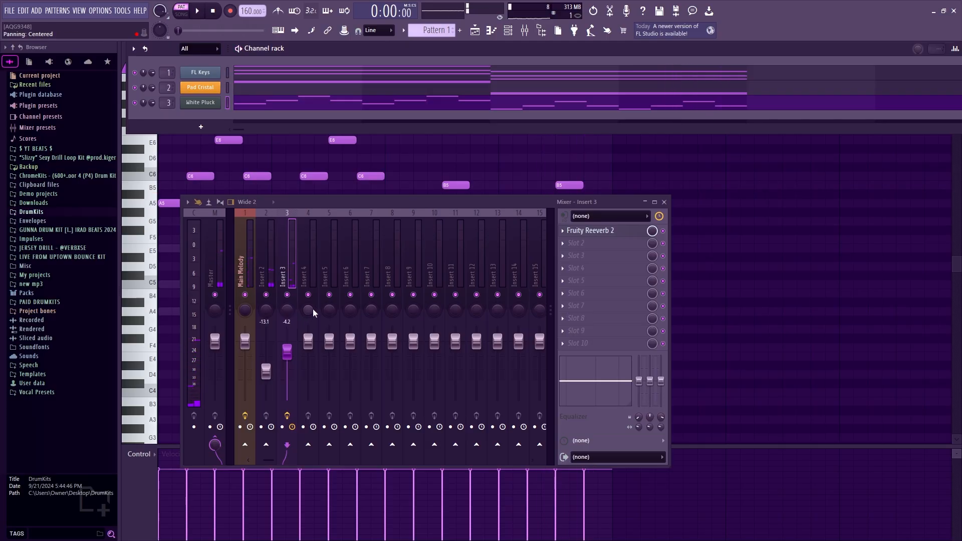
- Raise the Insert 3 mixer track's volume to 0 dB while playing the full pattern
drag(287, 352, 287, 349)
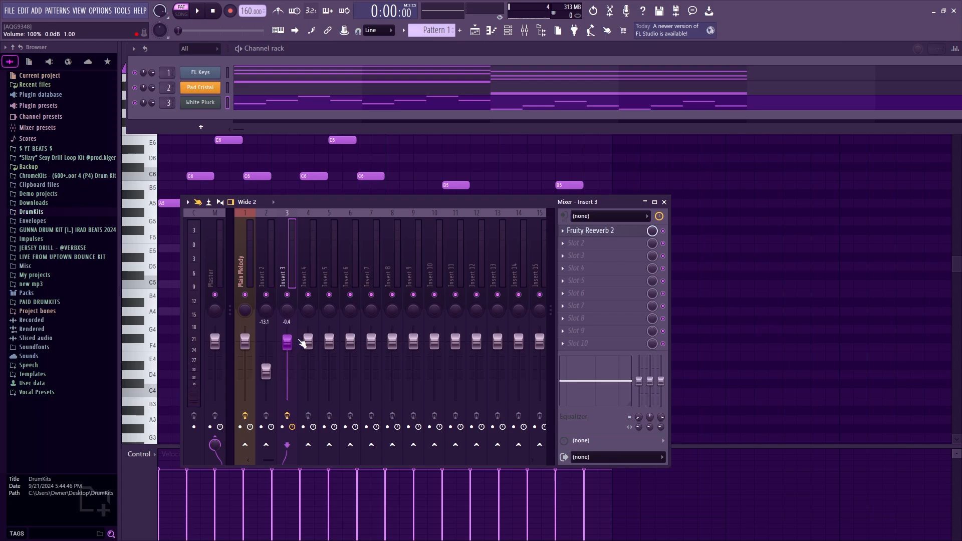
key(space)
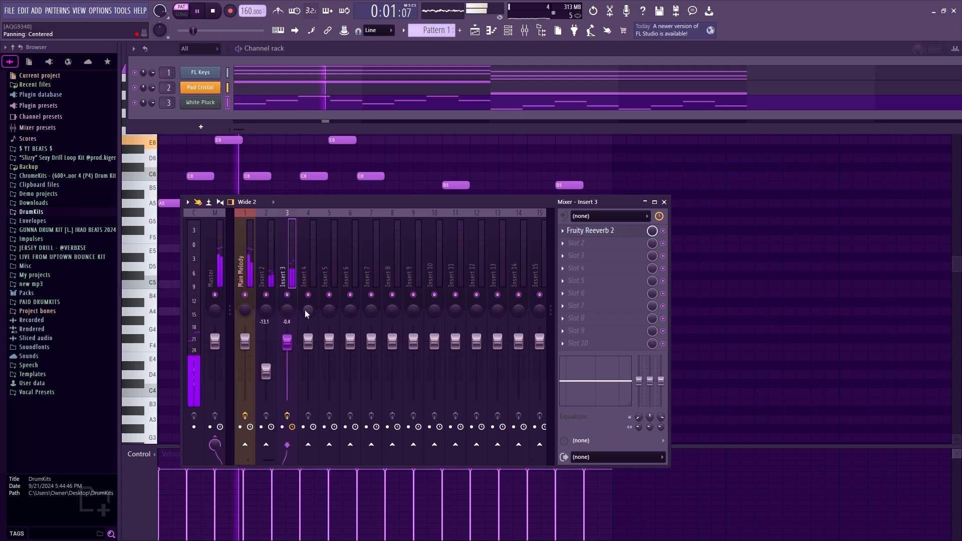
drag(291, 344, 292, 343)
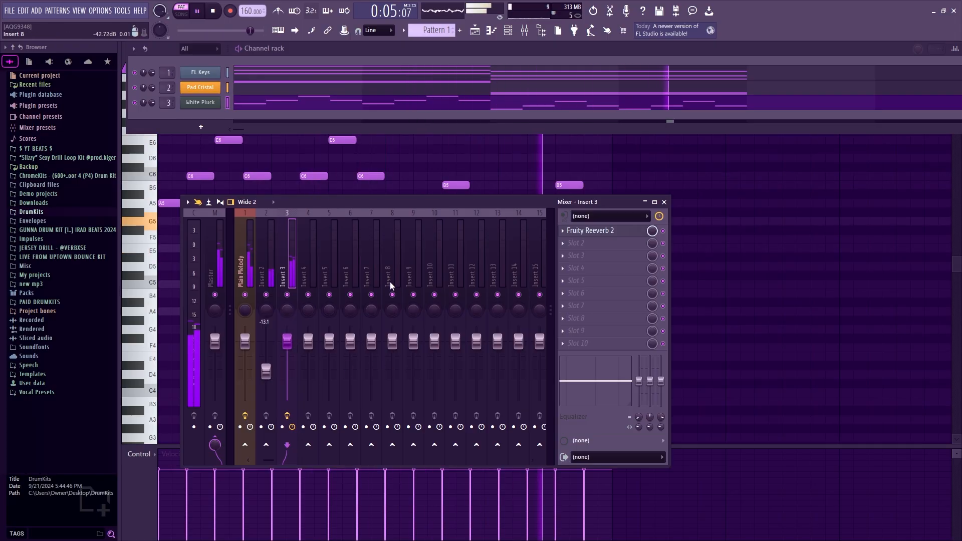
key(space)
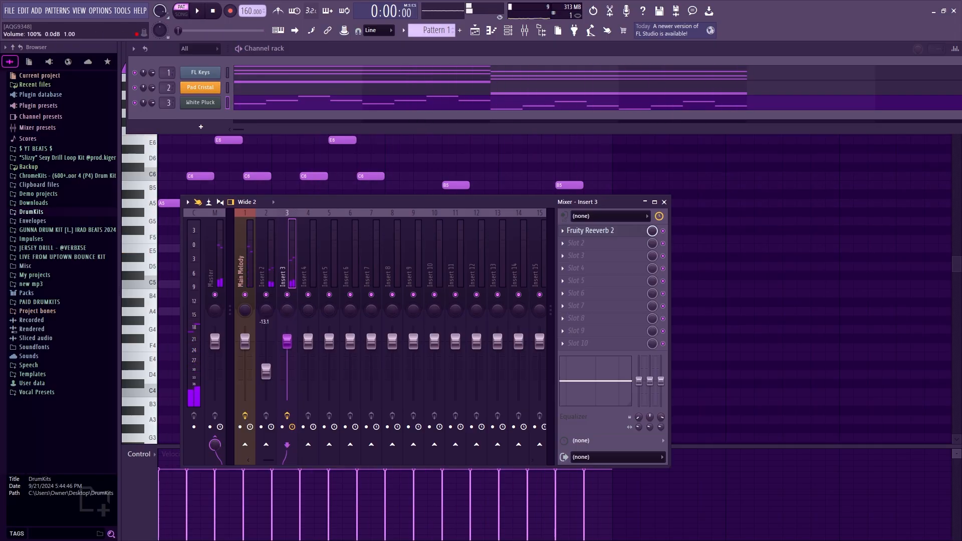
- Try Insert 3's volume at 5.6 dB during playback and reset the fader to its default level
drag(287, 340, 287, 327)
key(space)
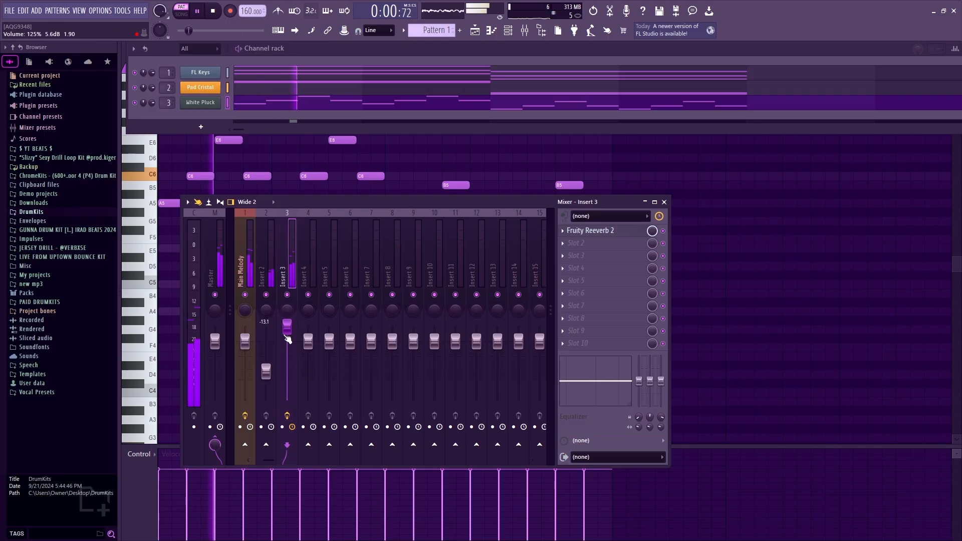
right_click(288, 335)
click(290, 335)
right_click(288, 342)
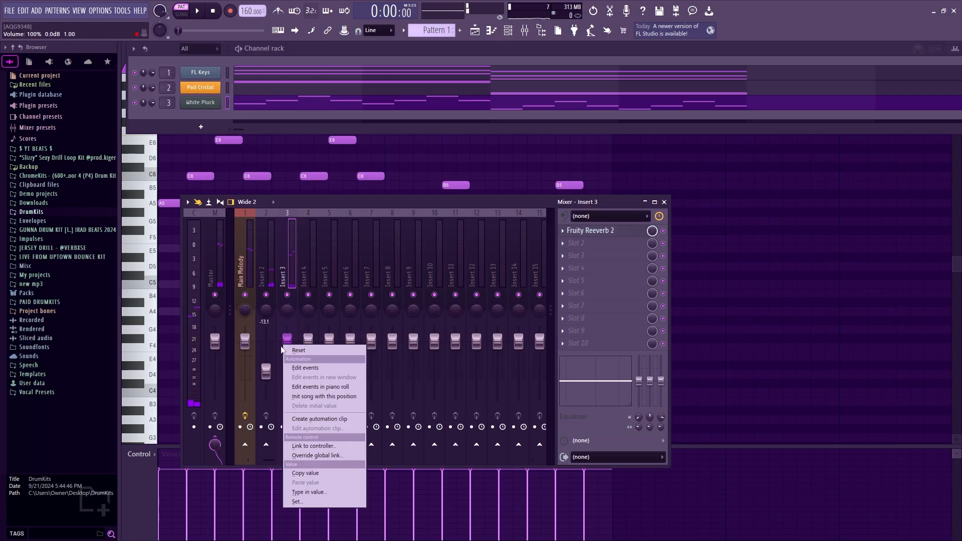
click(294, 348)
- Load Fruity Compressor into effect slot 2 of Insert 3, set its gain to 4.0 dB and play the pattern
click(575, 243)
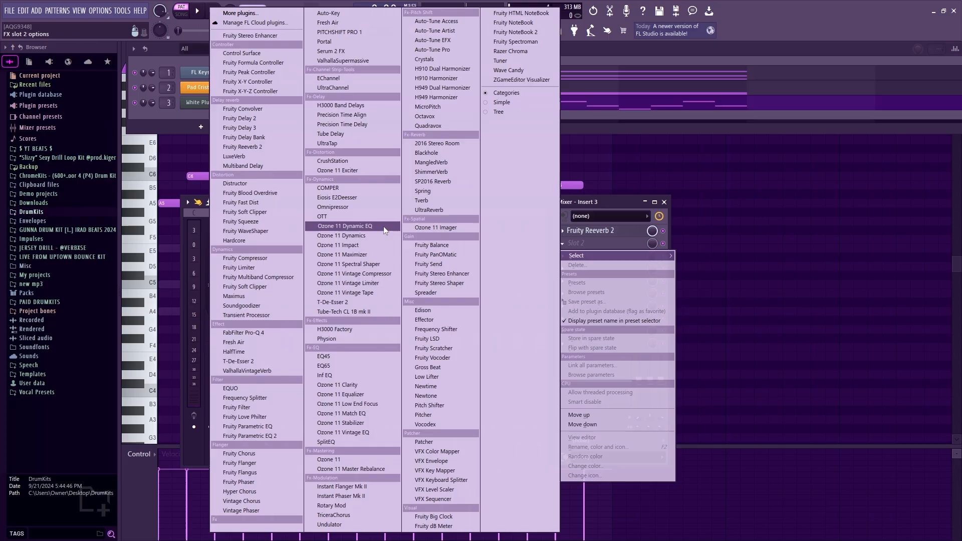
click(223, 257)
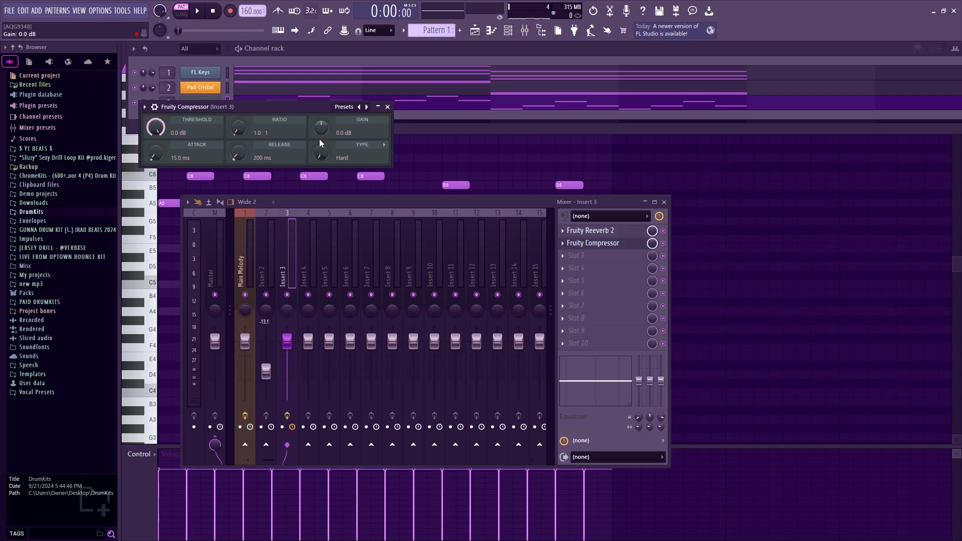
drag(324, 129, 323, 93)
key(space)
key(space)
key(space)
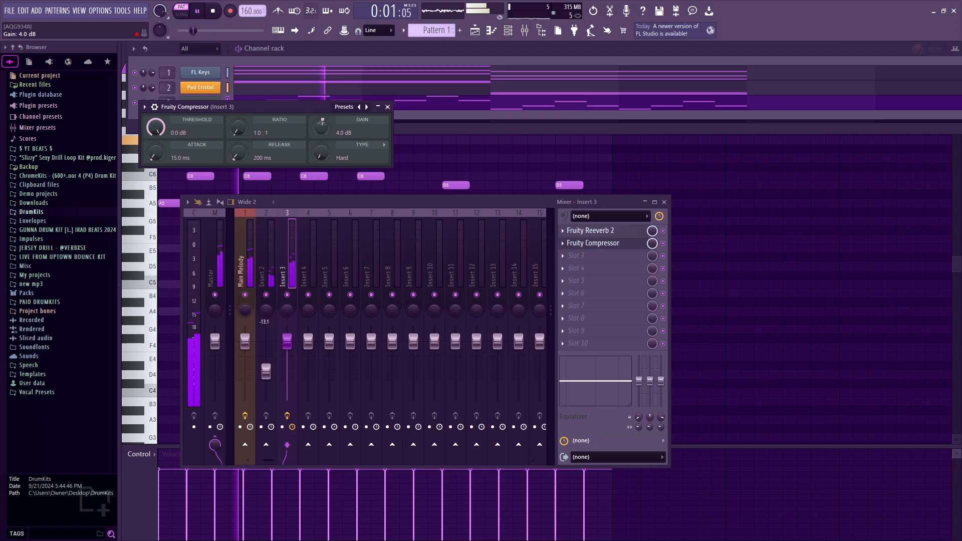
- Set the Fruity Compressor gain on Insert 3 to 3.0 dB during playback, close the compressor and stop the pattern
drag(322, 127, 322, 129)
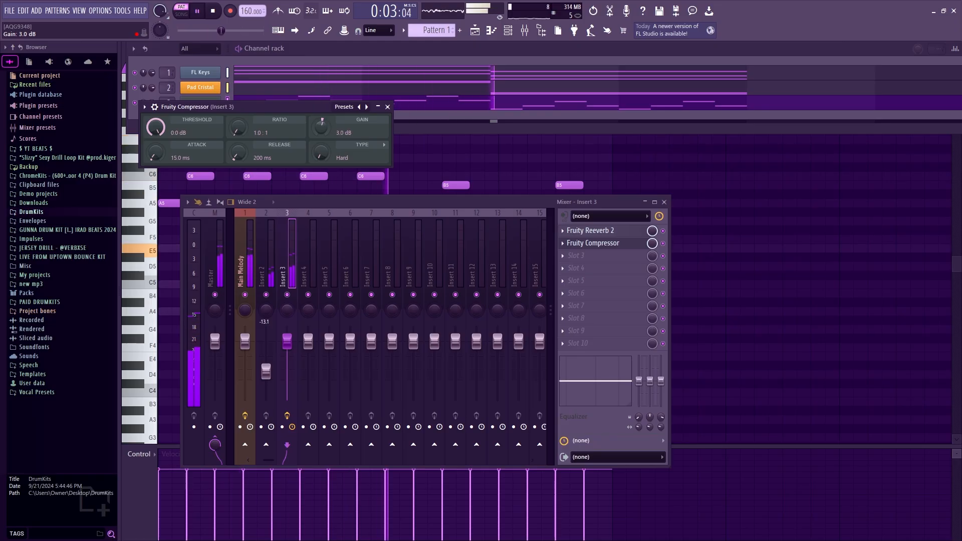
click(387, 107)
key(space)
- Load Fruity Parametric EQ 2 into effect slot 3 of Insert 3 and toggle its heatmap display
click(607, 258)
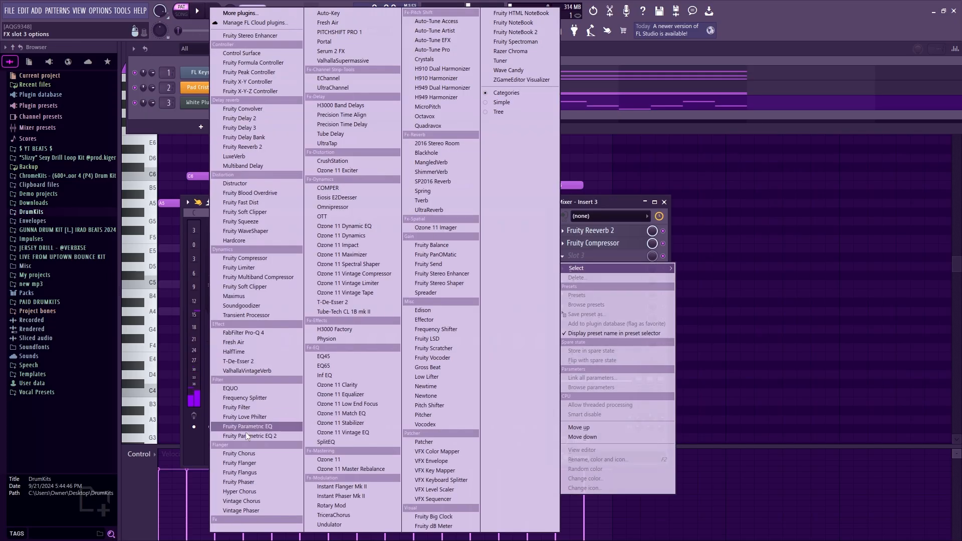
click(257, 429)
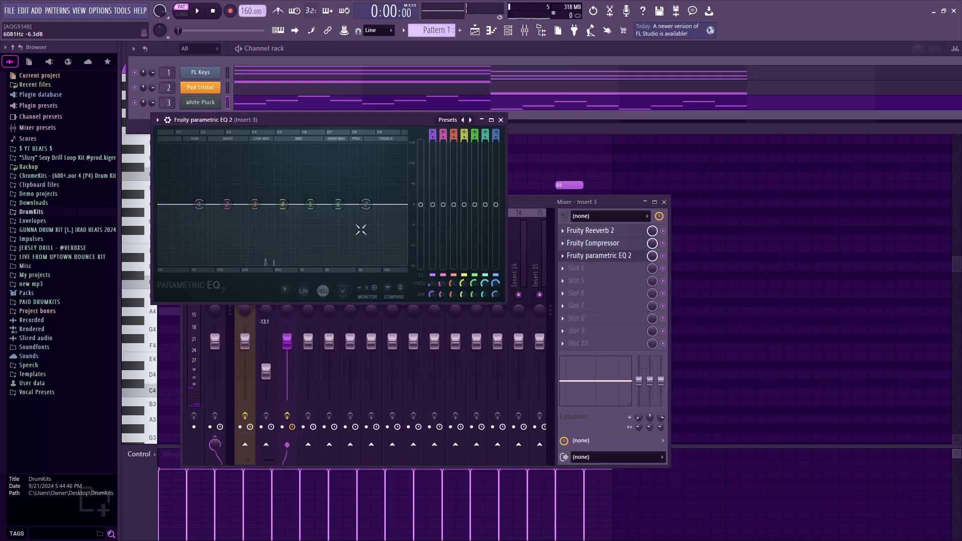
key(space)
click(285, 289)
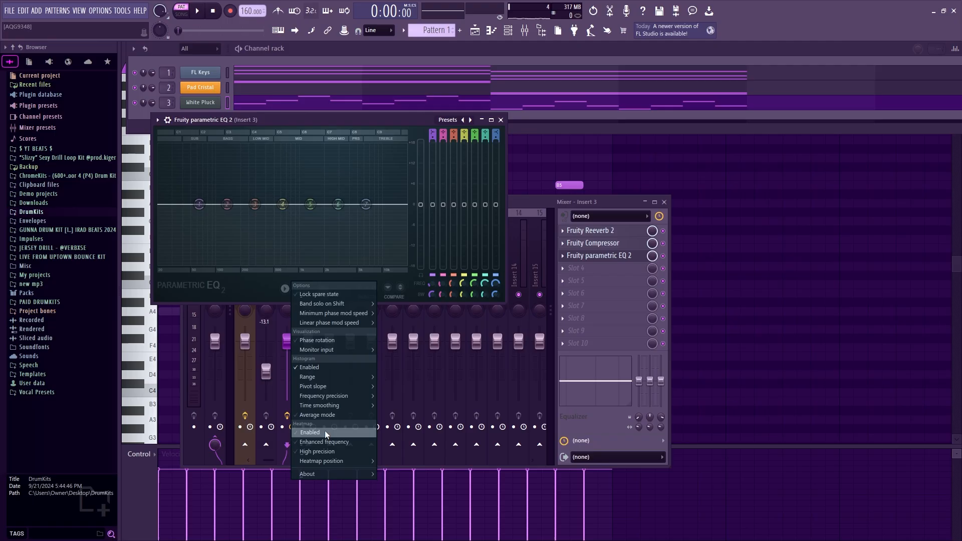
click(237, 275)
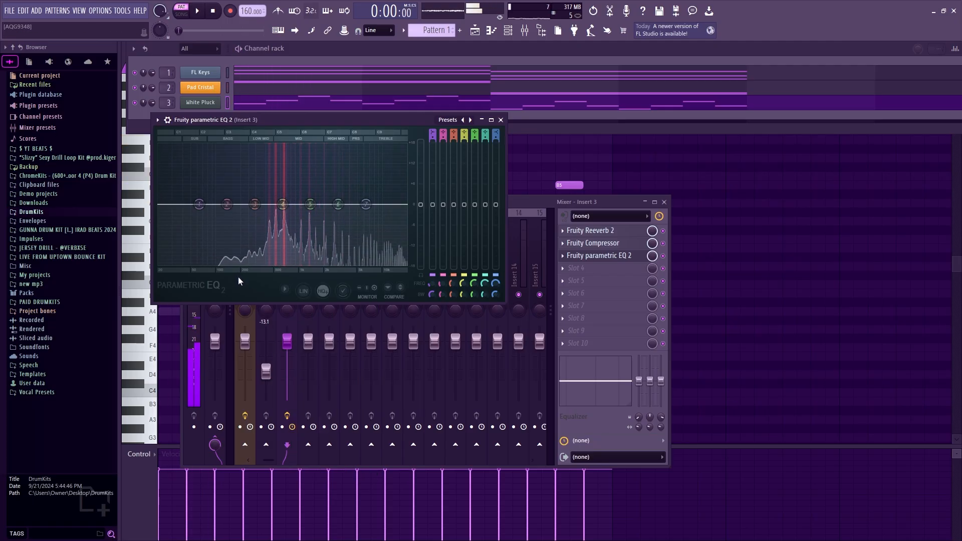
- Apply the EQ's 20Hz + 18kHz cut preset, raise the low cut into the low mids and play the pattern
click(448, 120)
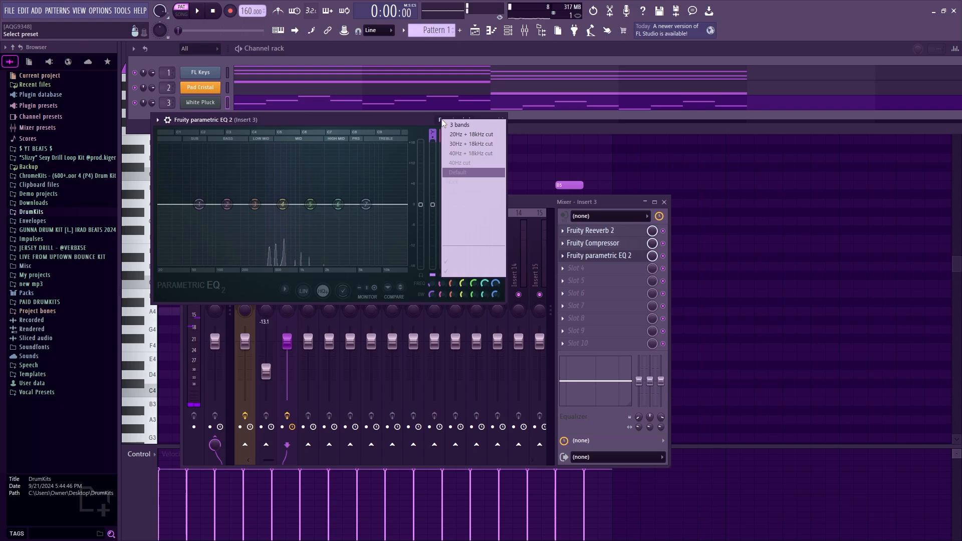
click(468, 139)
key(space)
drag(159, 204, 259, 204)
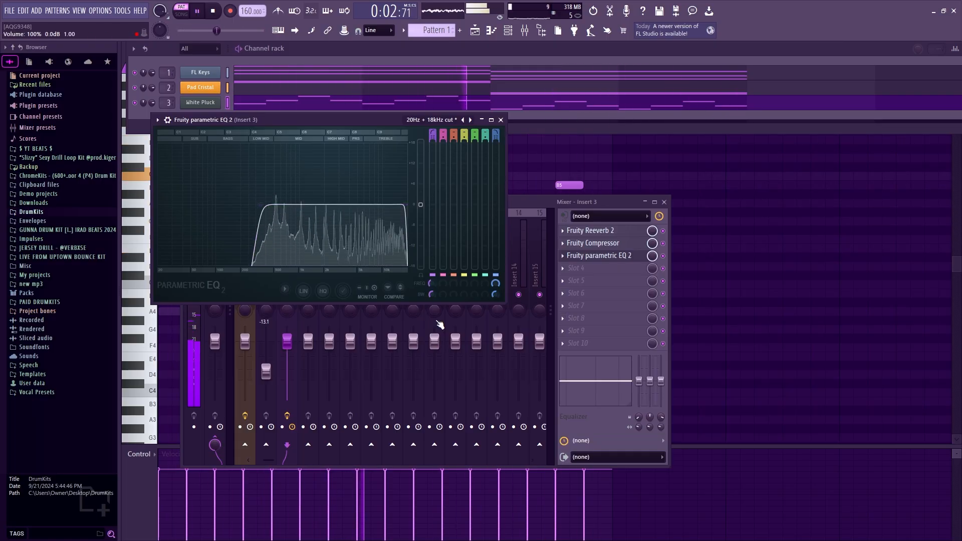
key(Escape)
click(269, 269)
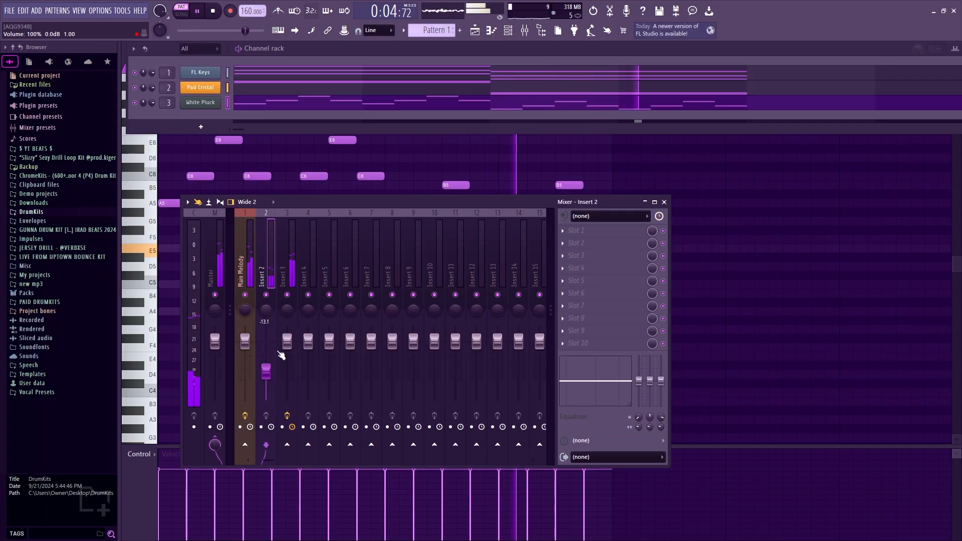
key(F9)
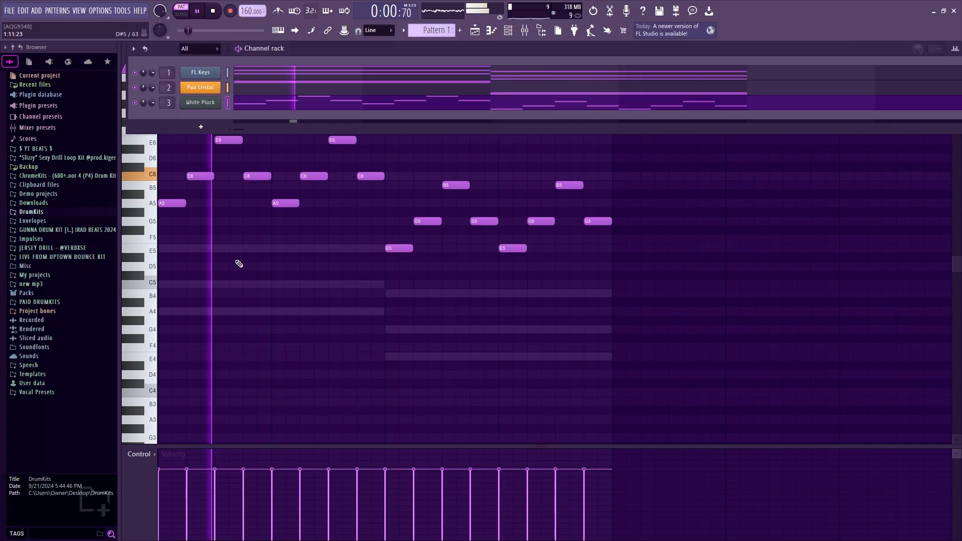
key(space)
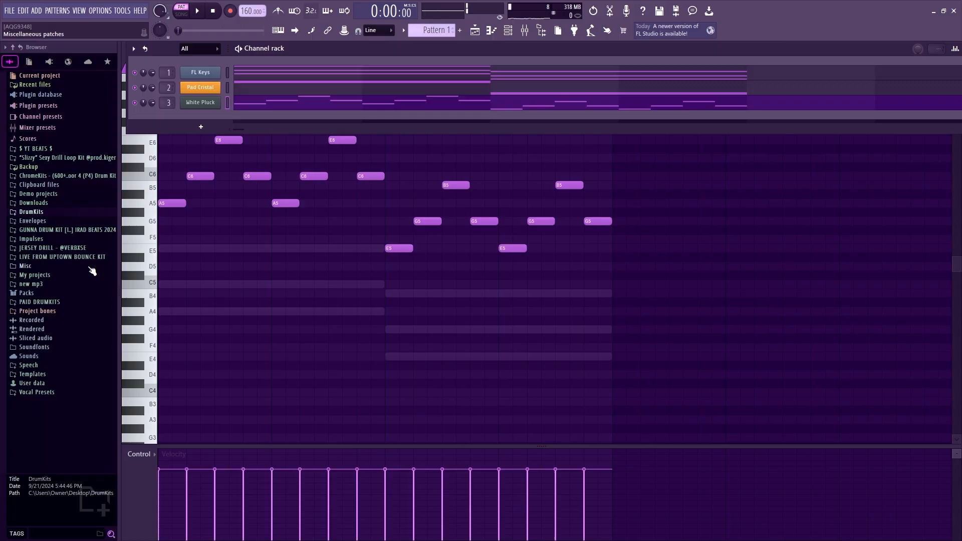
- Browse the DrumKits folder and expand $ RackzForever $ and its !Lucki drum kit
click(74, 217)
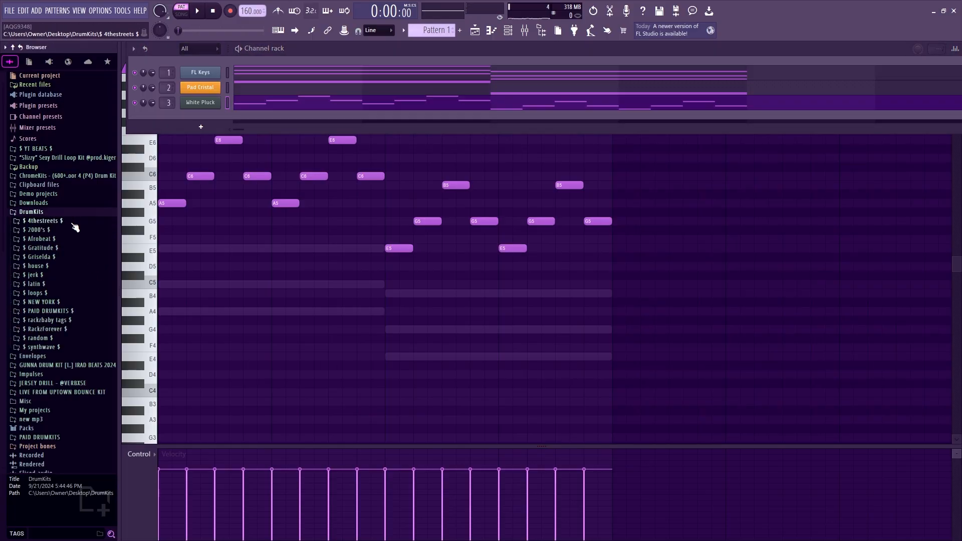
click(73, 223)
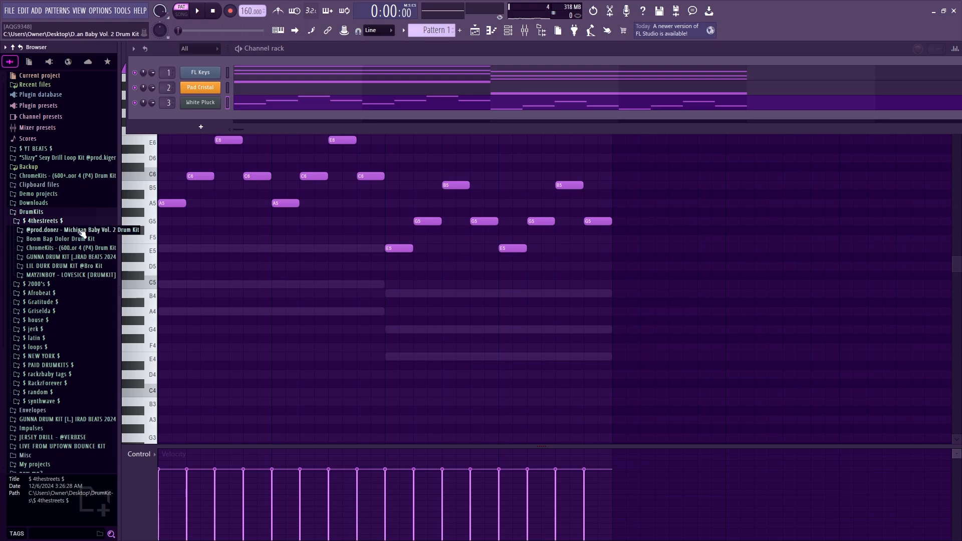
click(42, 221)
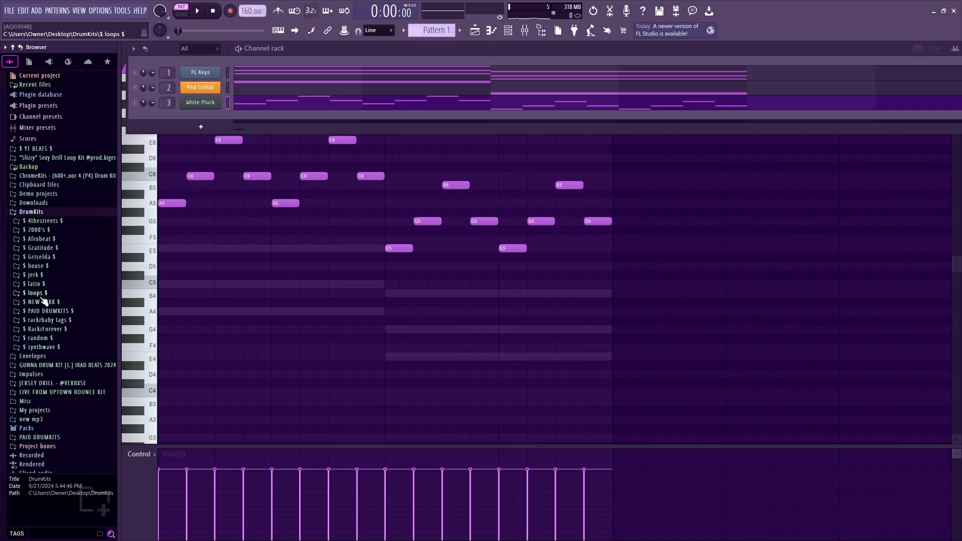
scroll(44, 301, down, 1)
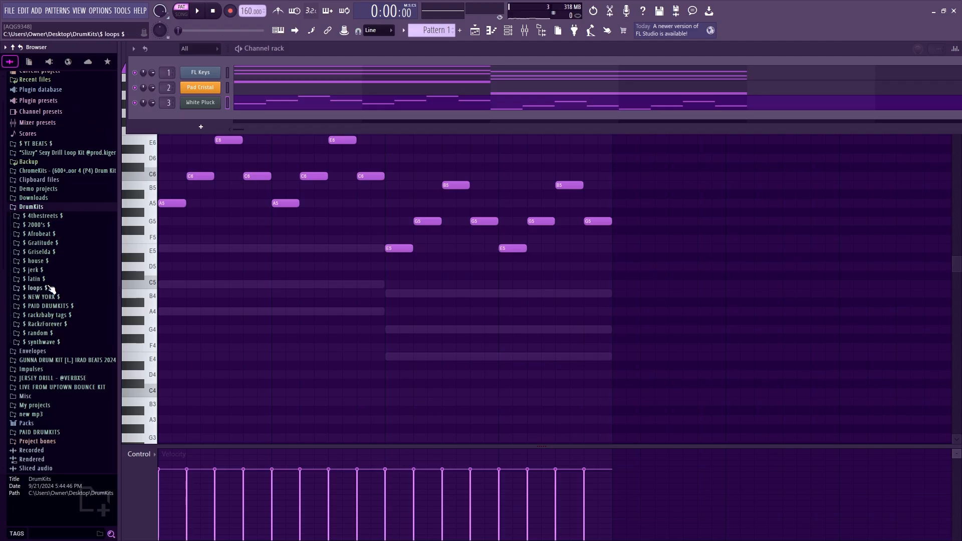
click(50, 323)
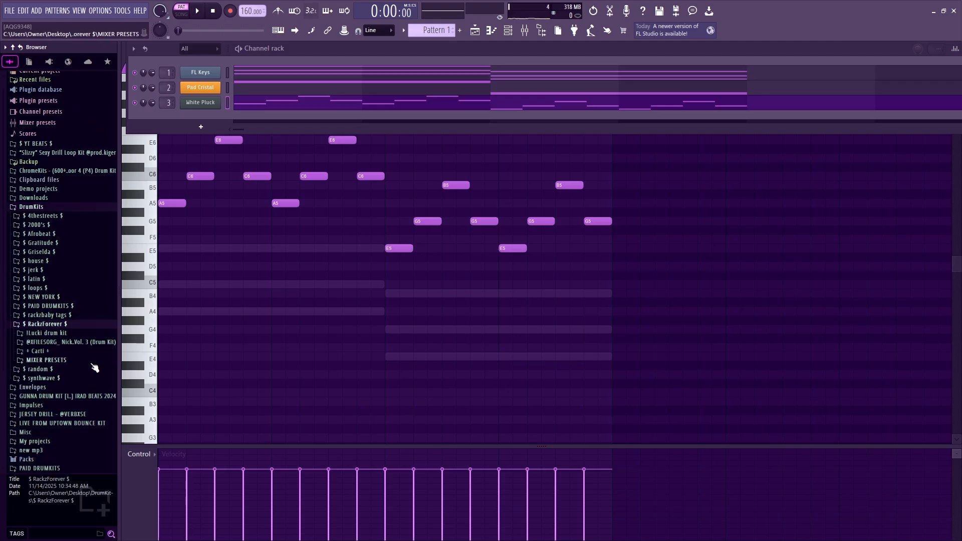
click(61, 333)
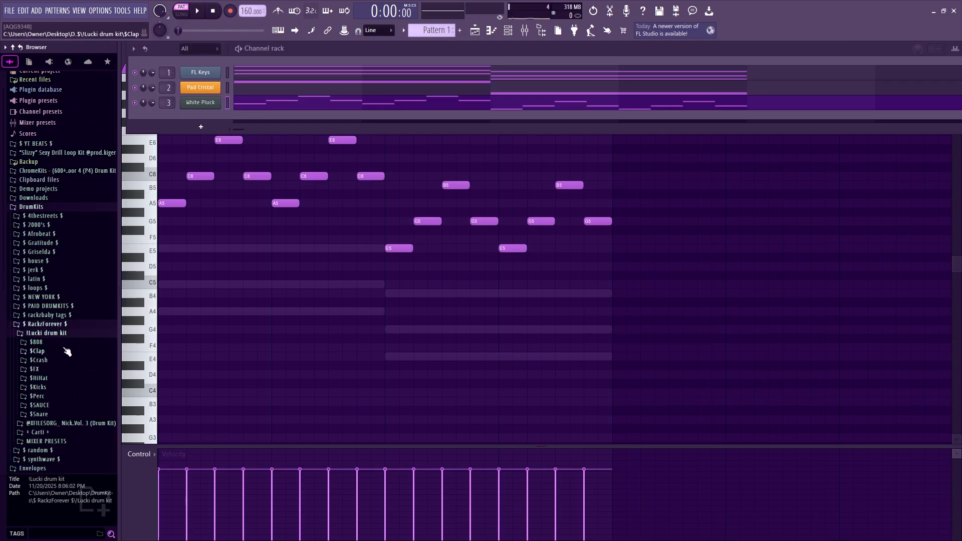
- Preview the $808 sample "just a distorted spinz" and add it as channel 4
scroll(67, 351, down, 2)
click(50, 288)
click(70, 376)
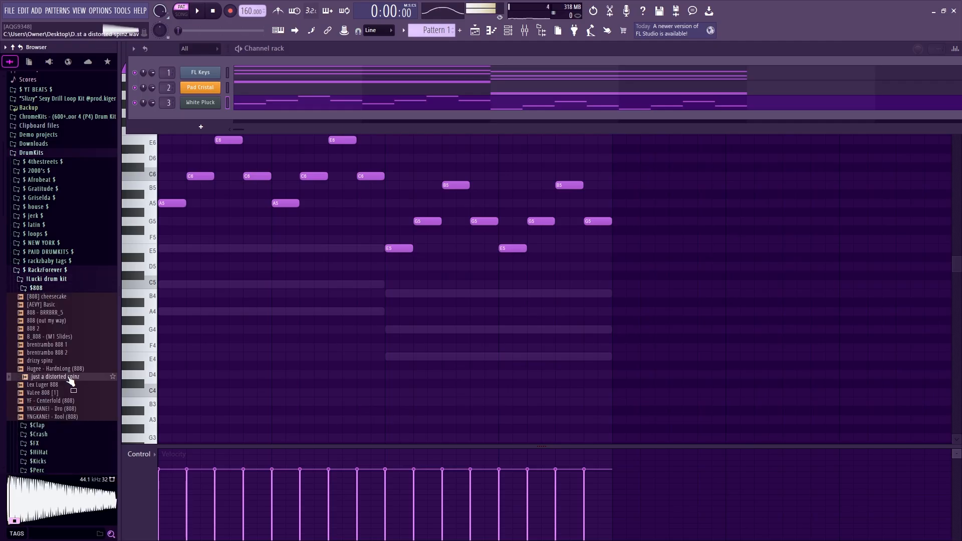
drag(70, 381, 164, 120)
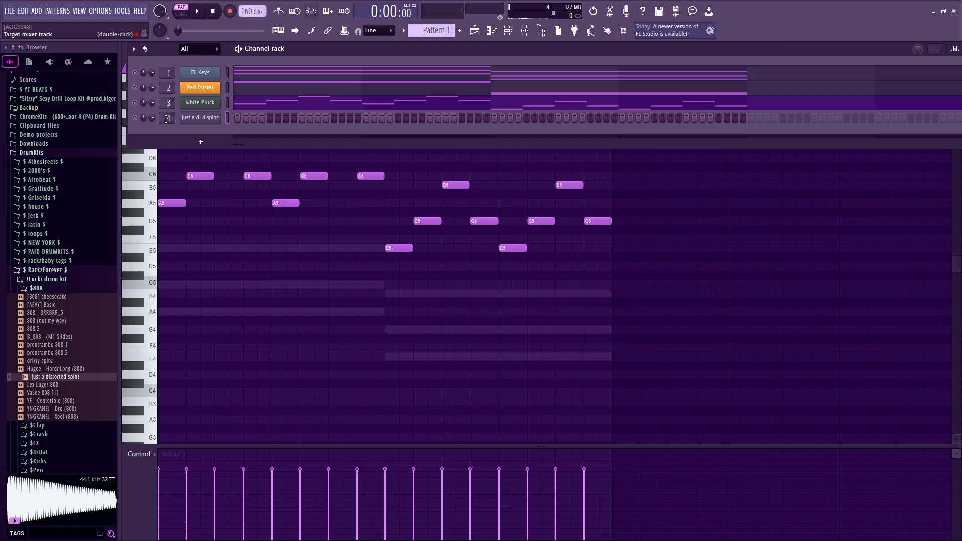
- Enable Cut itself on the 808 channel and turn on its volume envelope with minimum attack, maximum hold and adjusted decay
right_click(190, 115)
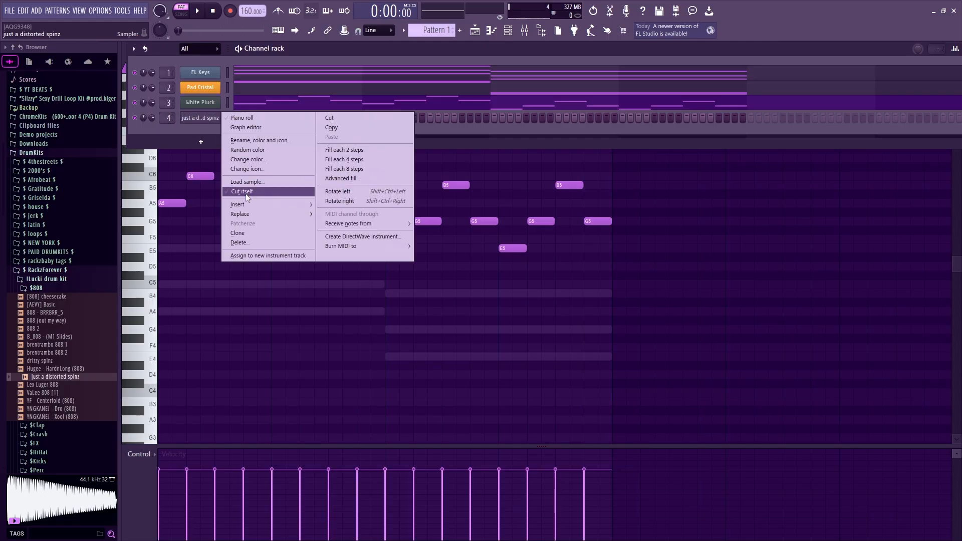
click(245, 193)
click(195, 120)
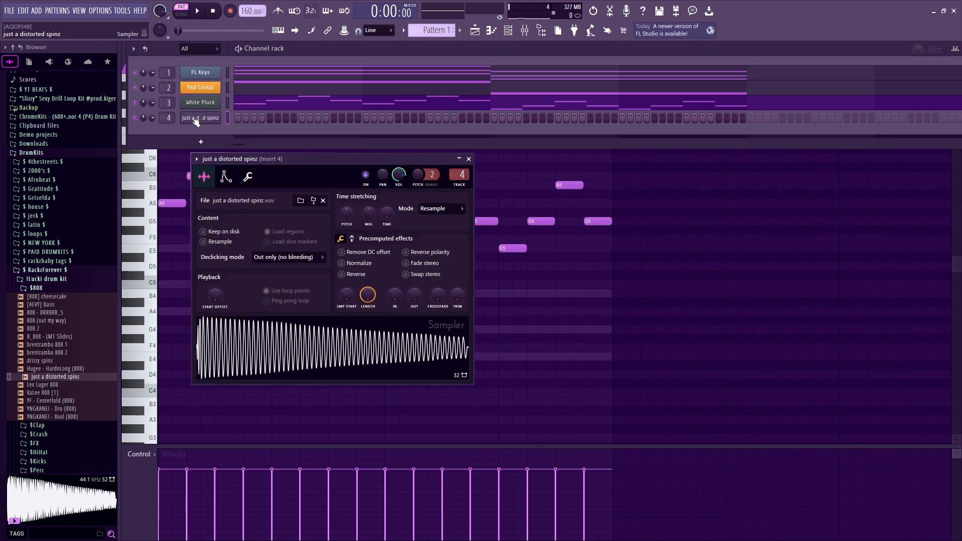
click(226, 176)
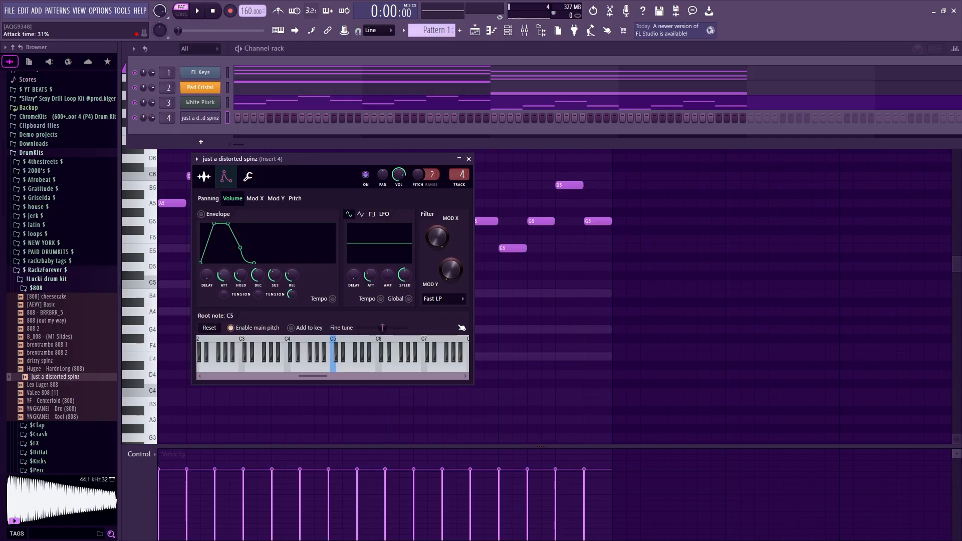
drag(224, 275, 243, 261)
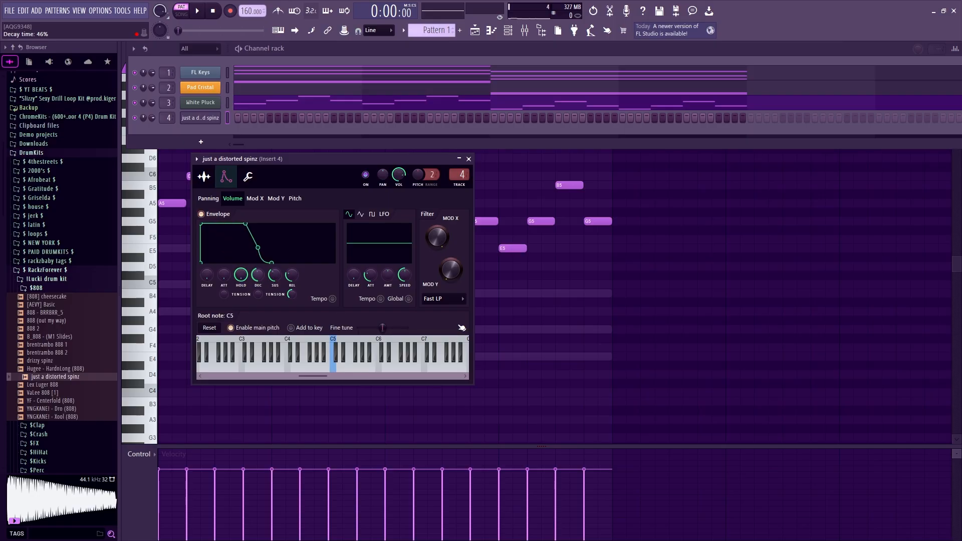
drag(258, 274, 291, 291)
click(197, 119)
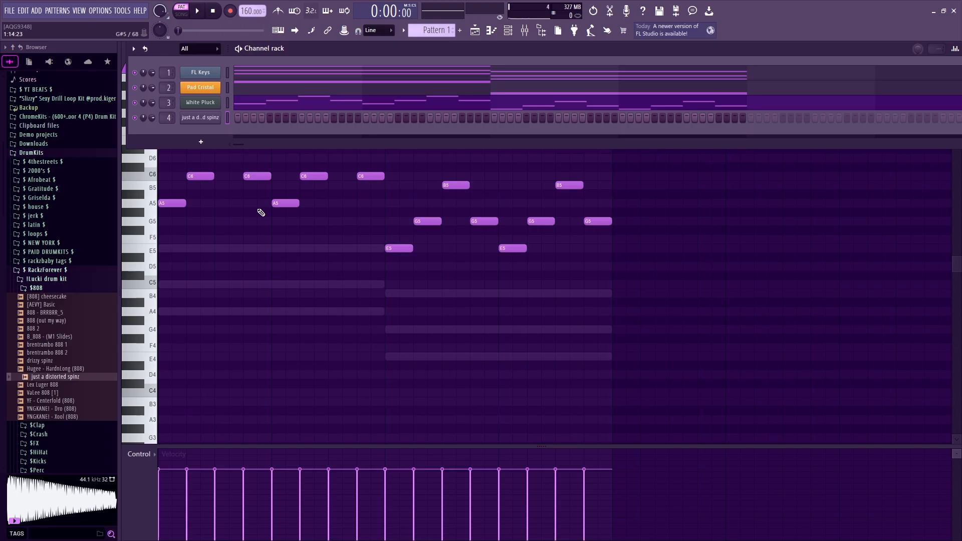
- Switch the piano roll from White Pluck to the just a distorted spinz channel
click(269, 275)
key(ctrl+z)
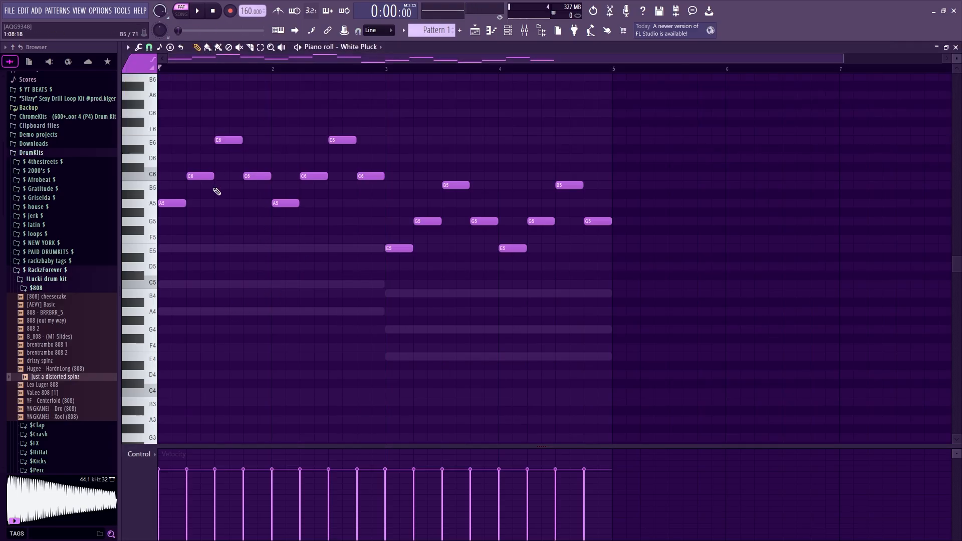
click(359, 46)
click(359, 47)
click(359, 46)
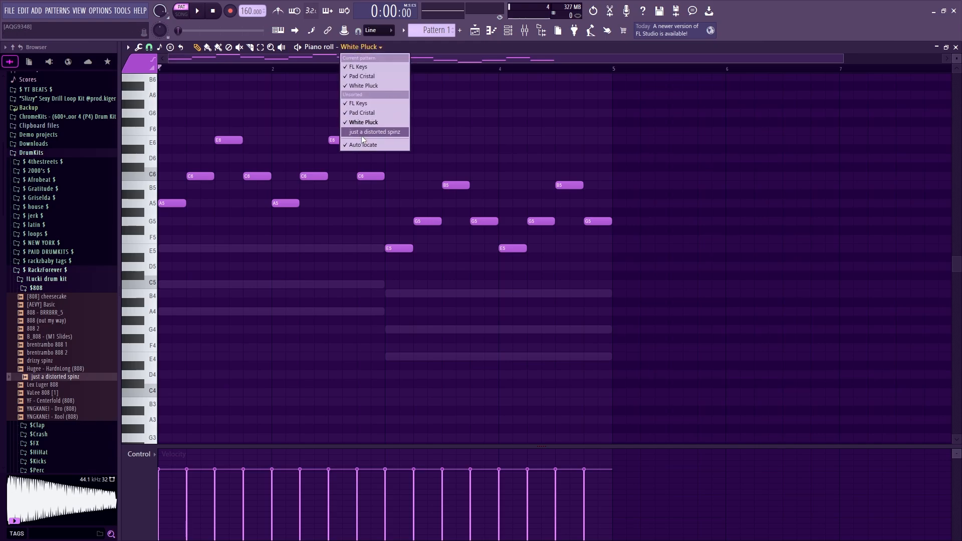
click(368, 132)
- Place 808 hits on steps 1, 7, 13, 21, 27, 33, 39 and 45 in the channel rack during playback
click(490, 31)
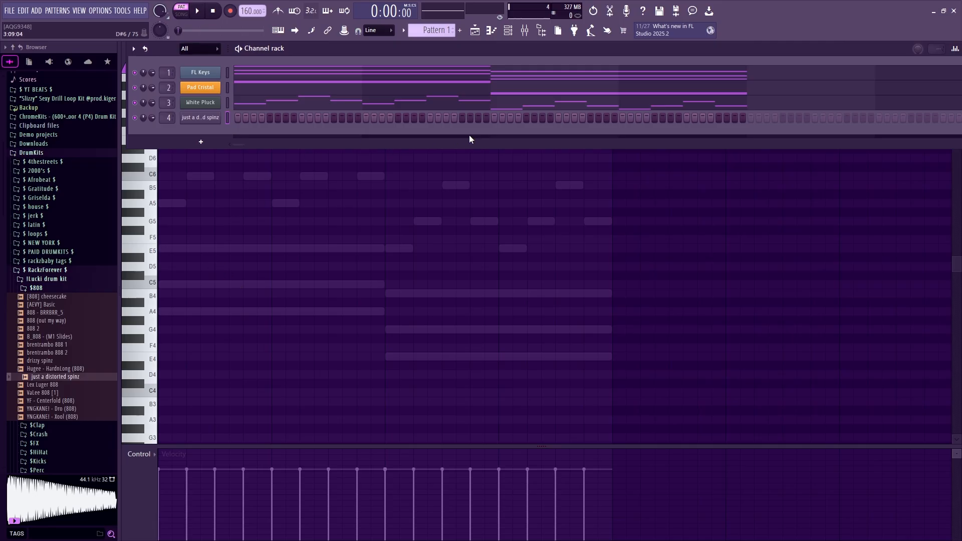
click(238, 119)
key(space)
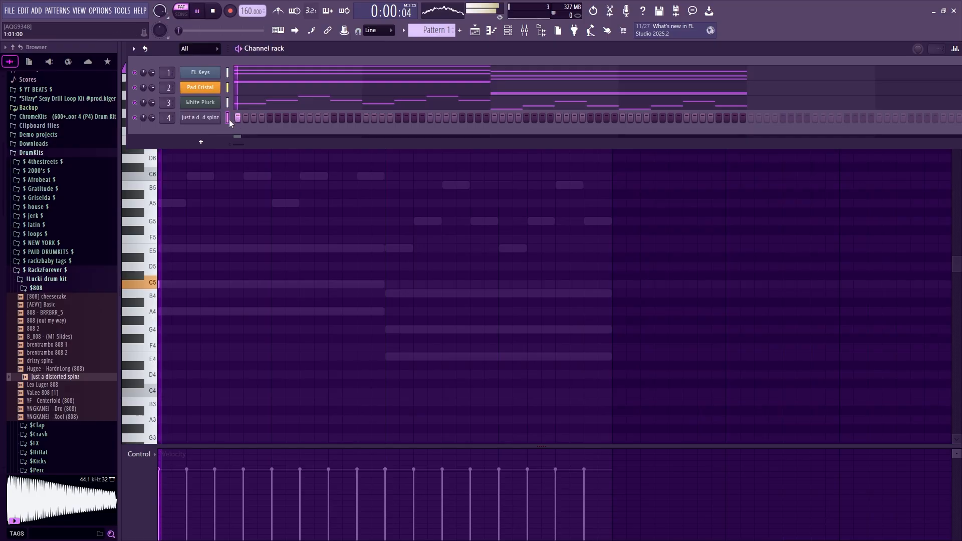
click(286, 118)
click(333, 117)
click(398, 117)
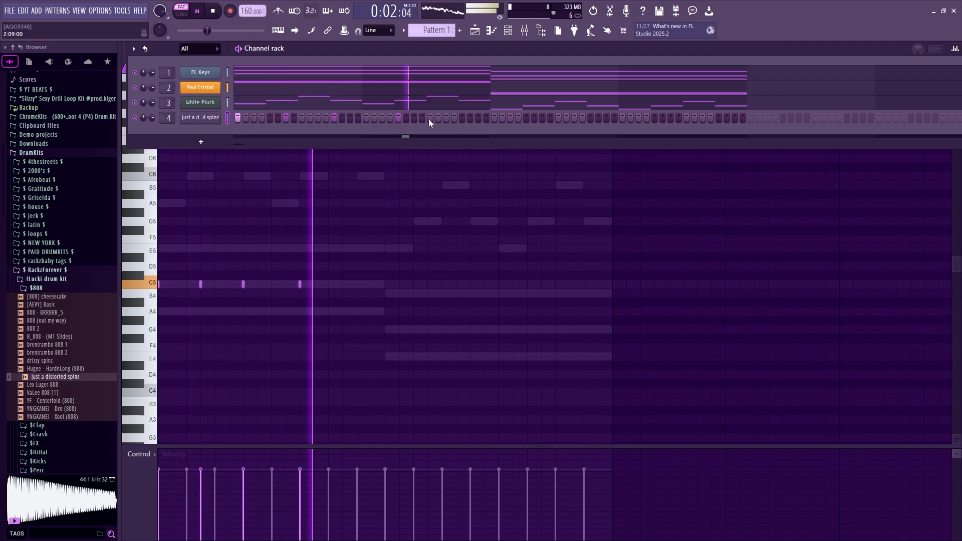
click(446, 117)
click(494, 117)
click(542, 117)
click(590, 117)
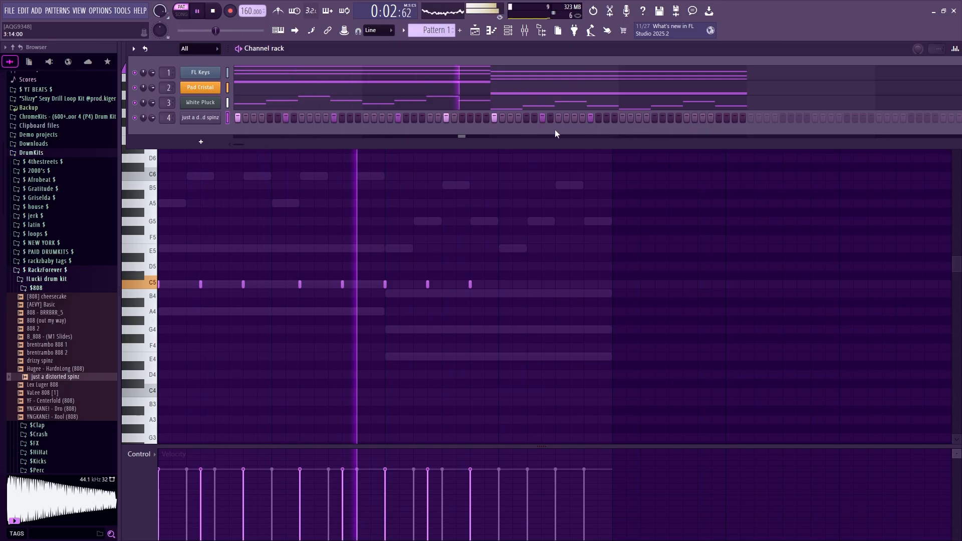
- Try 808 hits on steps 51, 53 and 59 during playback and clear them
click(638, 117)
click(654, 118)
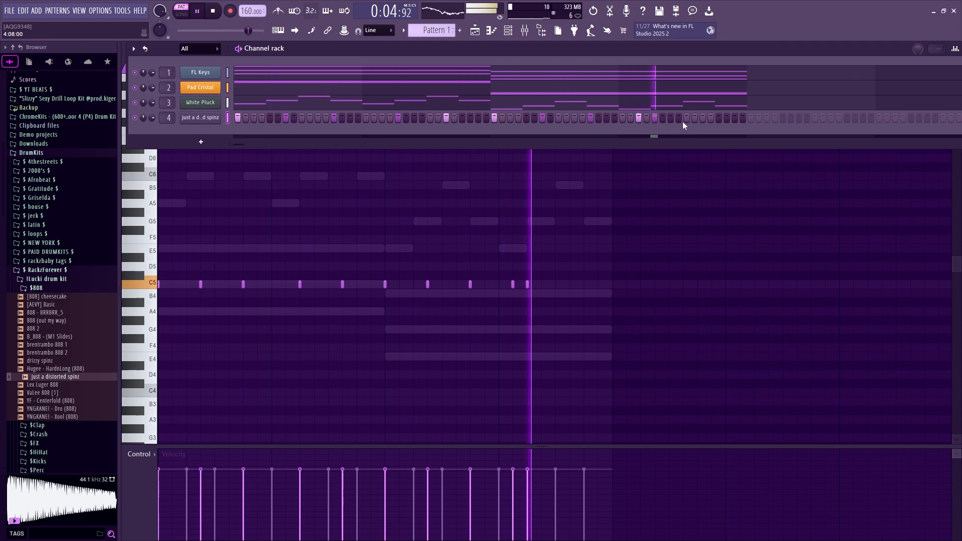
click(703, 119)
right_click(703, 119)
right_click(654, 119)
right_click(638, 118)
- Try 808 hits on steps 55 and 57 during playback and clear both
click(670, 118)
click(687, 118)
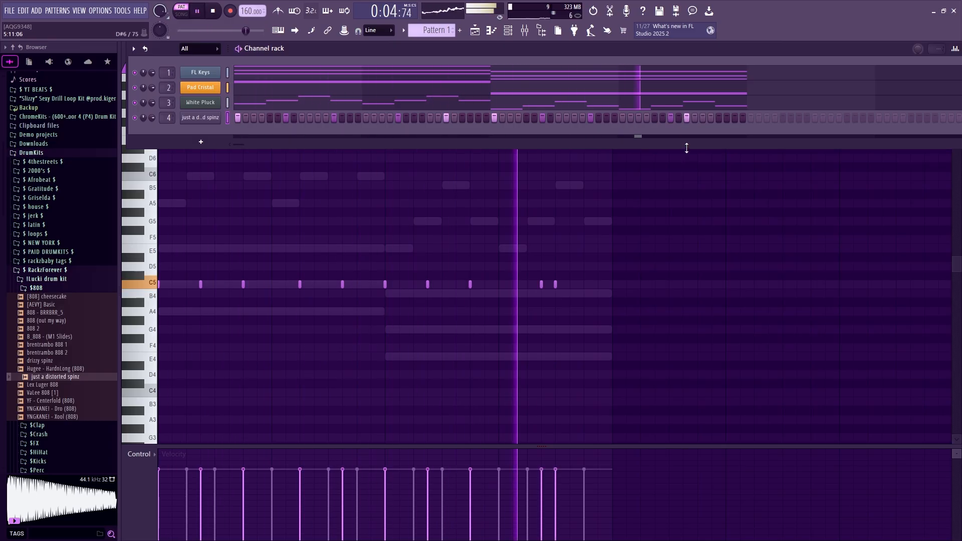
right_click(686, 118)
right_click(671, 119)
- Place 808 hits on steps 53, 55 and 59, stop playback and check the pattern in the piano roll
click(654, 118)
click(670, 118)
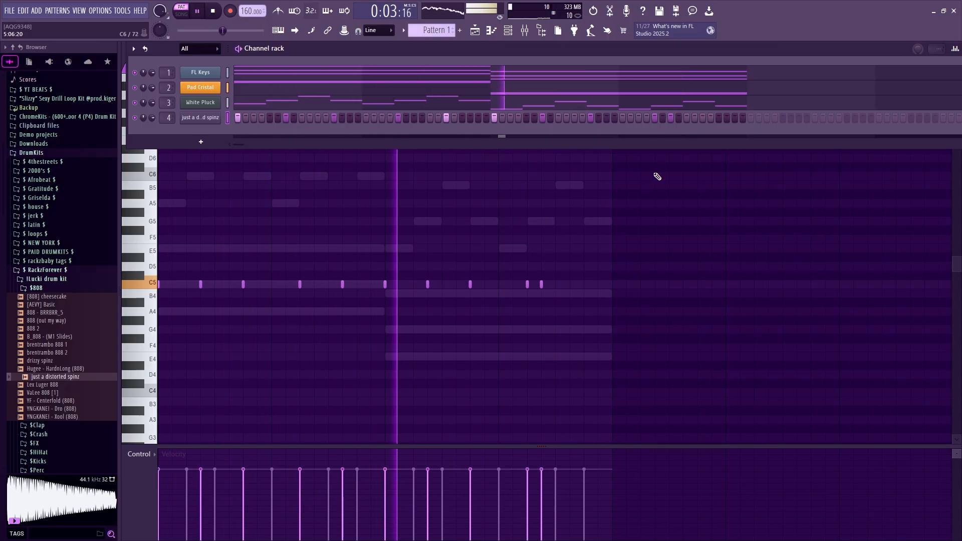
click(702, 118)
key(space)
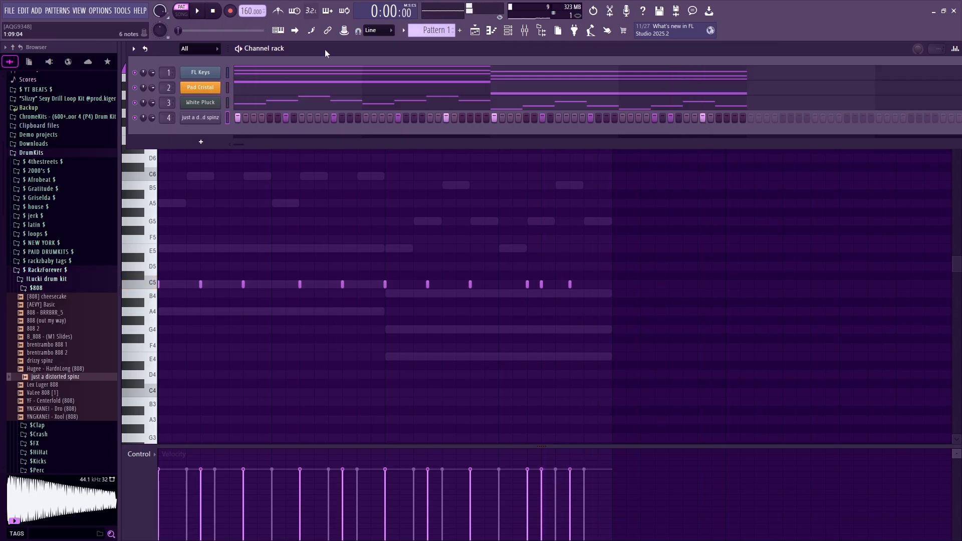
click(508, 32)
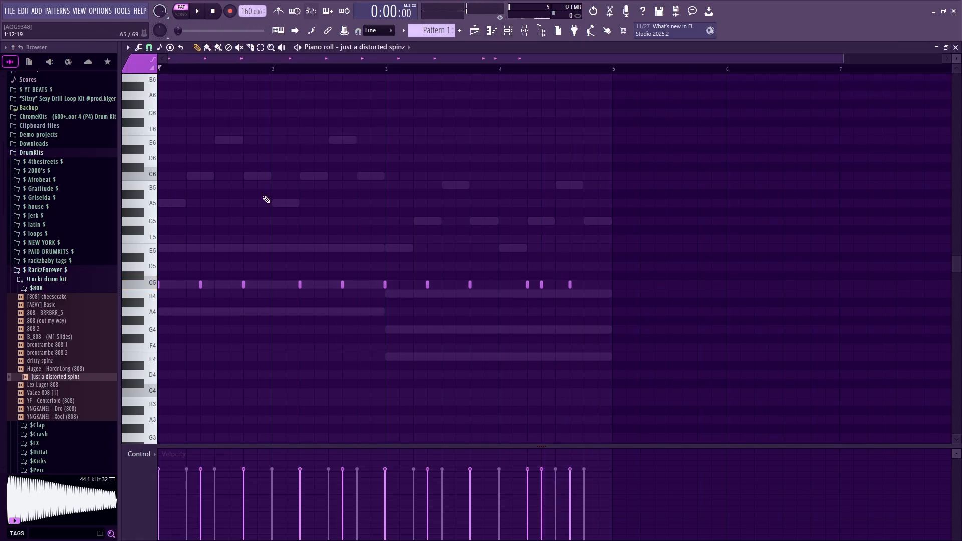
click(507, 31)
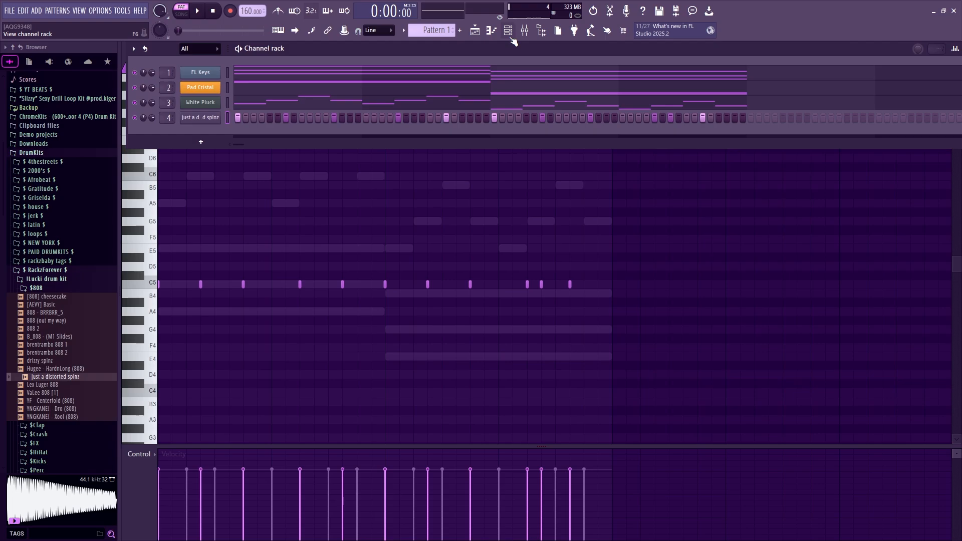
- Hide the channel rack and apply legato to the 808 notes so each extends to the next one
click(511, 38)
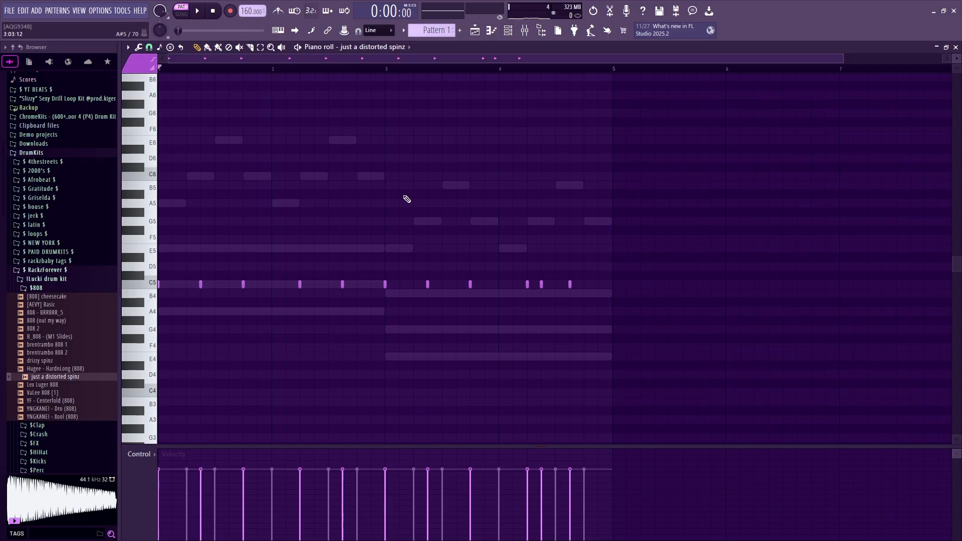
key(ctrl+l)
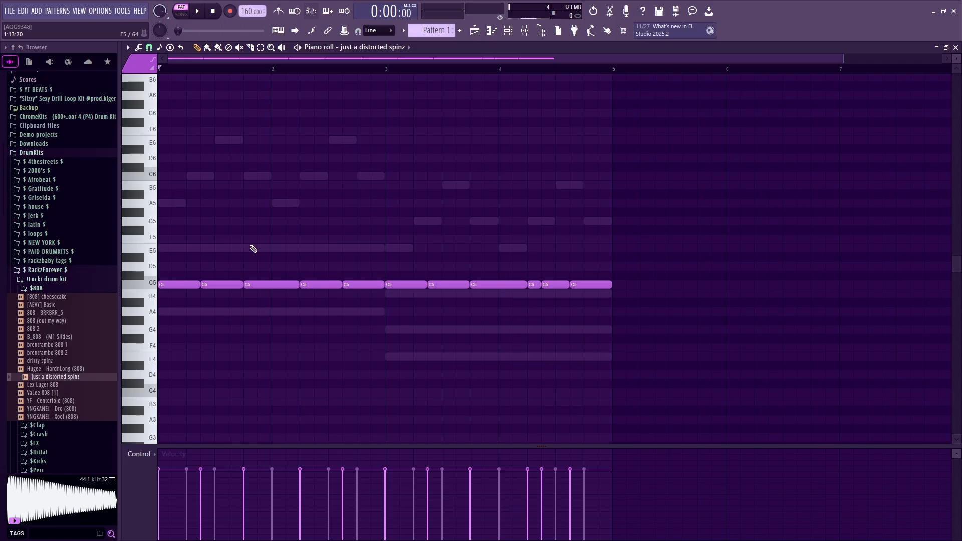
mouse_move(267, 59)
mouse_down()
mouse_move(267, 100)
mouse_move(284, 53)
mouse_up()
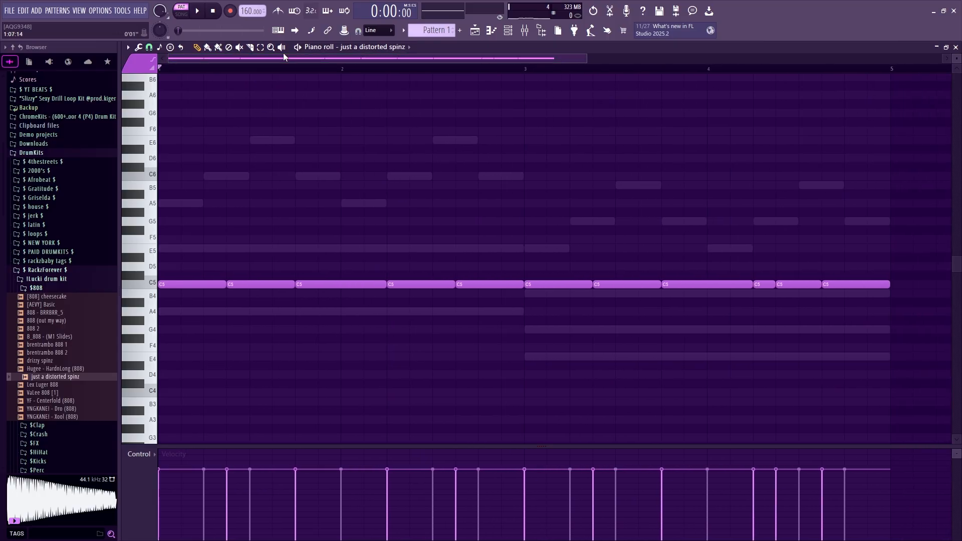
- Select the five 808 notes in bars 1 and 2, move them down to A4, and audition the pattern
click(496, 32)
click(506, 37)
click(491, 31)
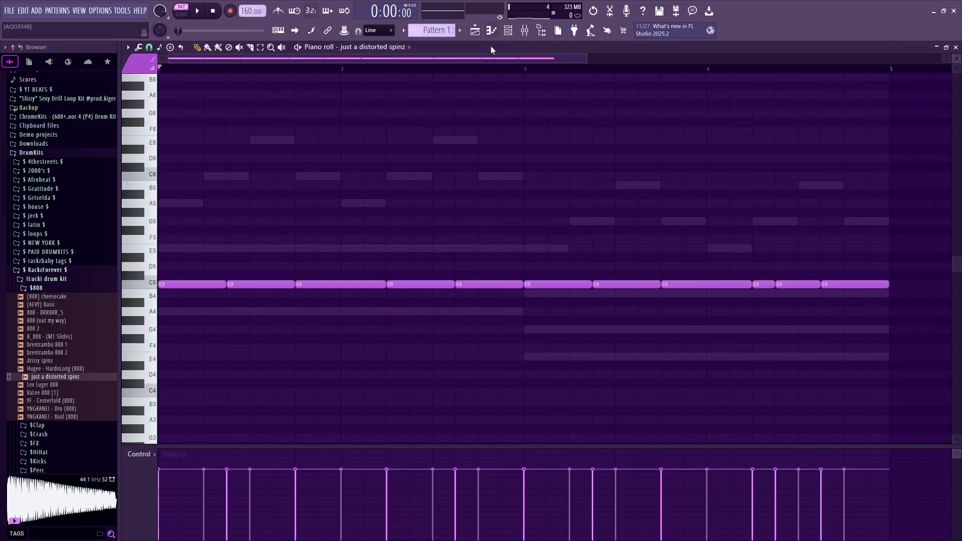
scroll(350, 320, down, 2)
scroll(352, 307, up, 3)
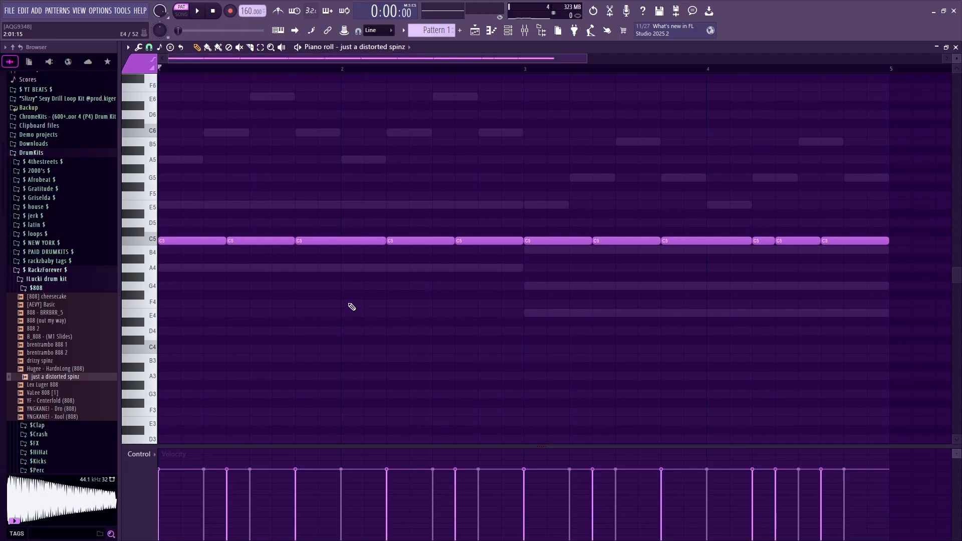
scroll(384, 309, down, 1)
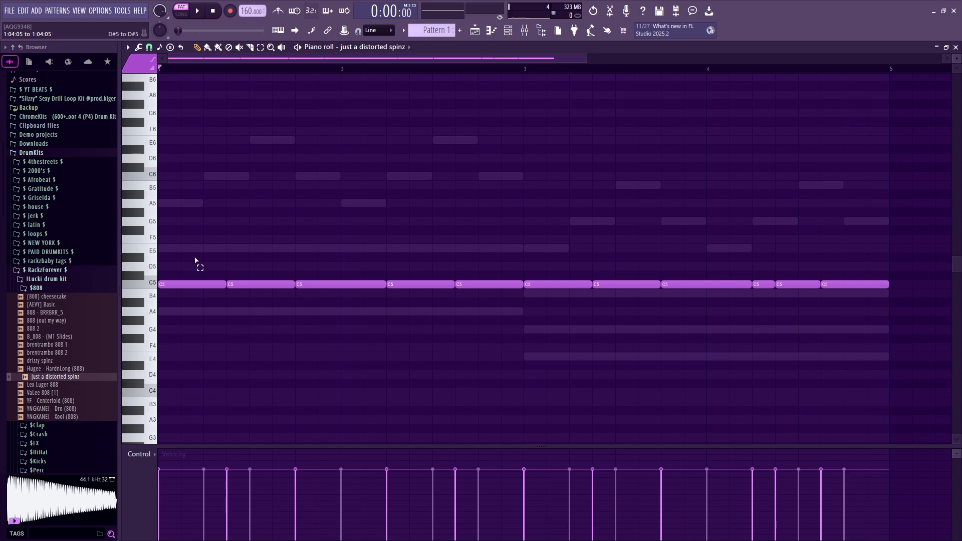
drag(196, 271, 505, 308)
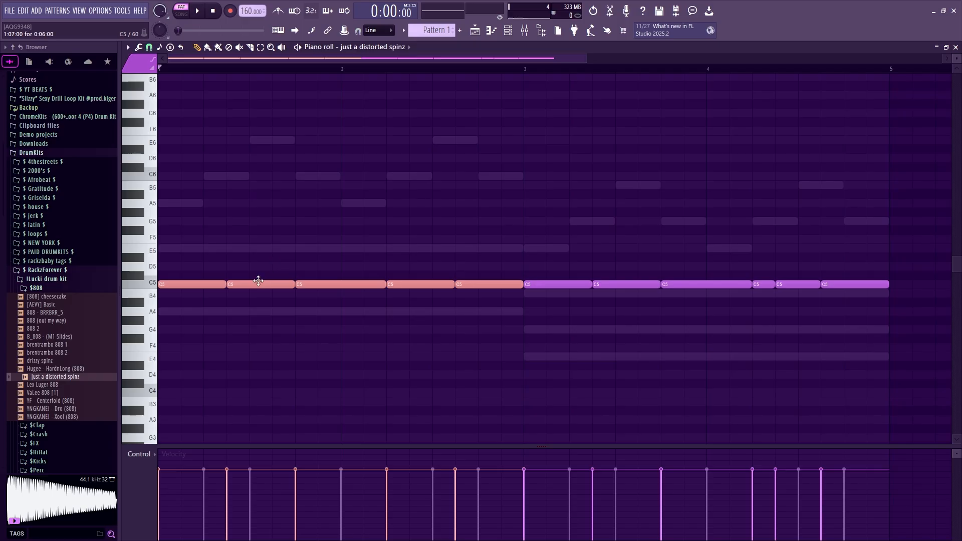
drag(264, 284, 246, 316)
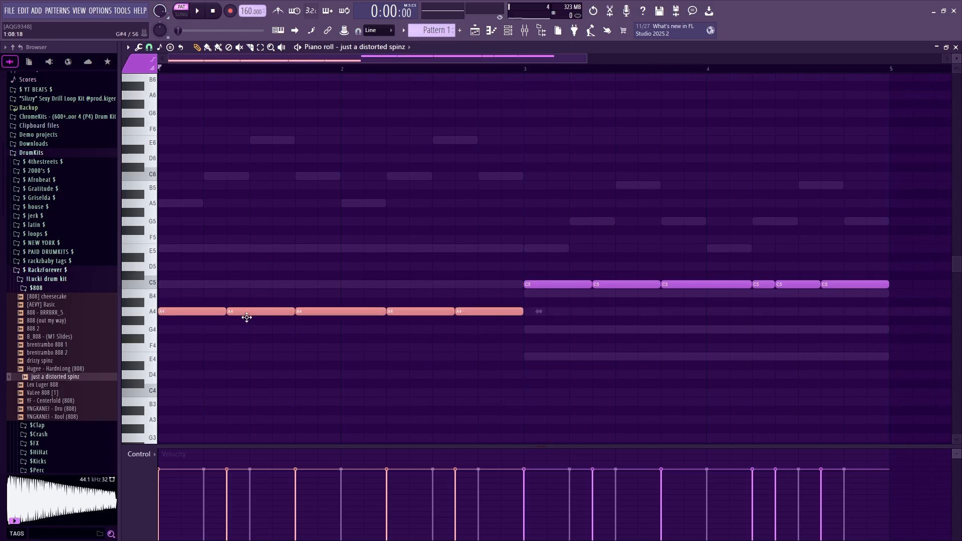
key(space)
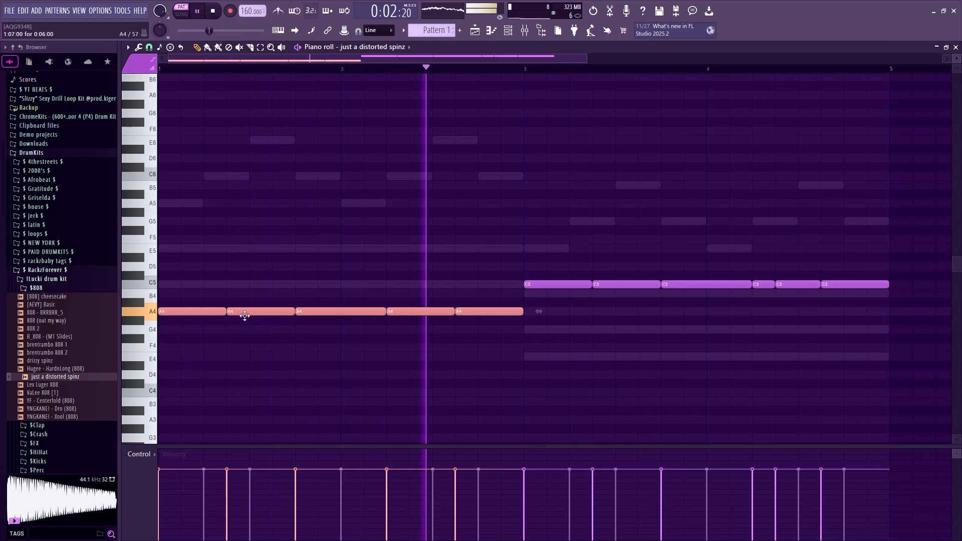
key(space)
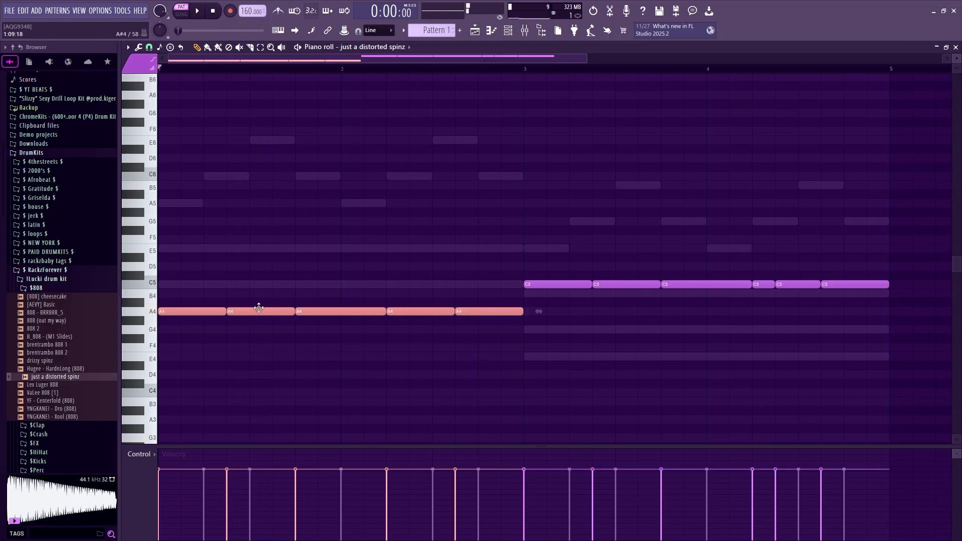
- Move the five selected 808 notes in bars 1 and 2 up to E5 and start playback
drag(259, 311, 231, 250)
key(space)
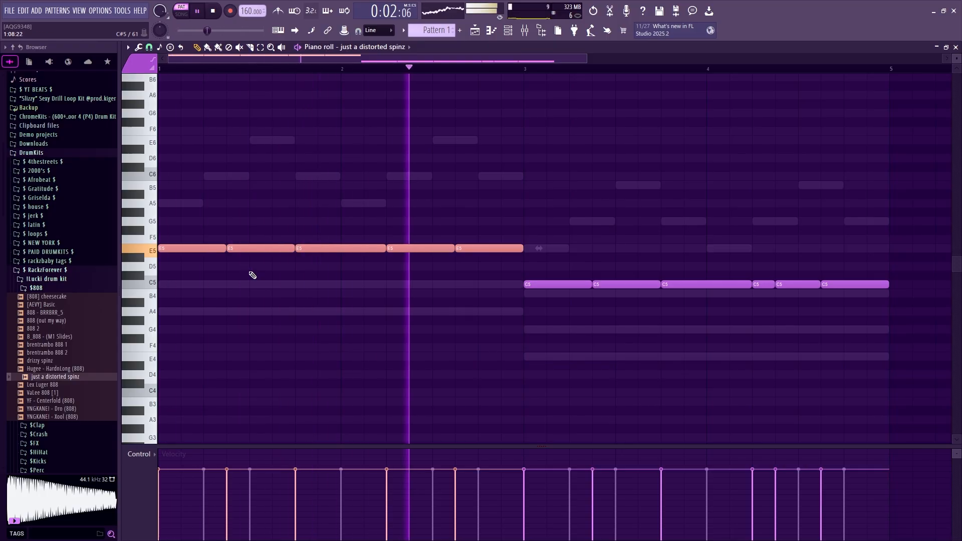
- Lower the five 808 notes in bars 1–2 to C5 and play the pattern to check them
key(space)
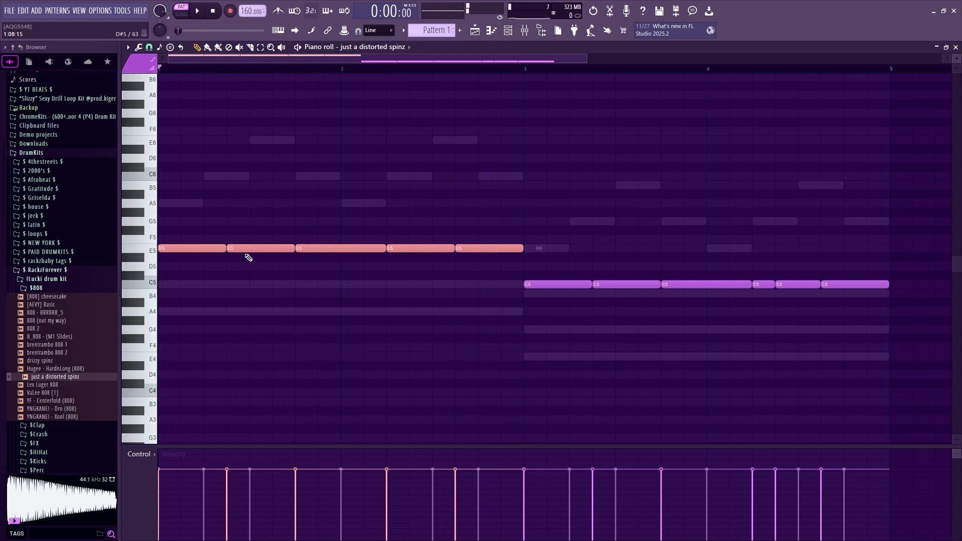
drag(246, 249, 240, 284)
key(space)
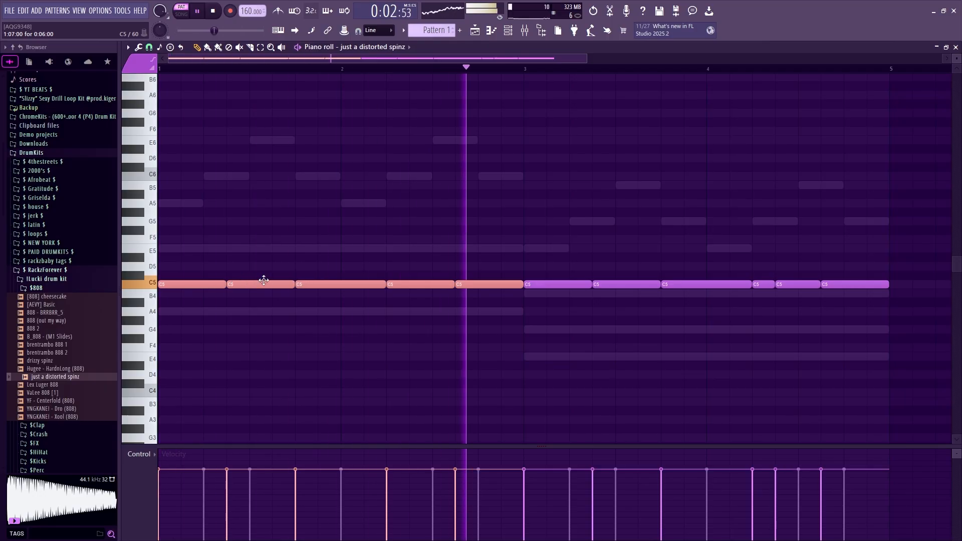
key(space)
- Try a short E5 note at the start of the 808 pattern and delete it
scroll(306, 61, down, 8)
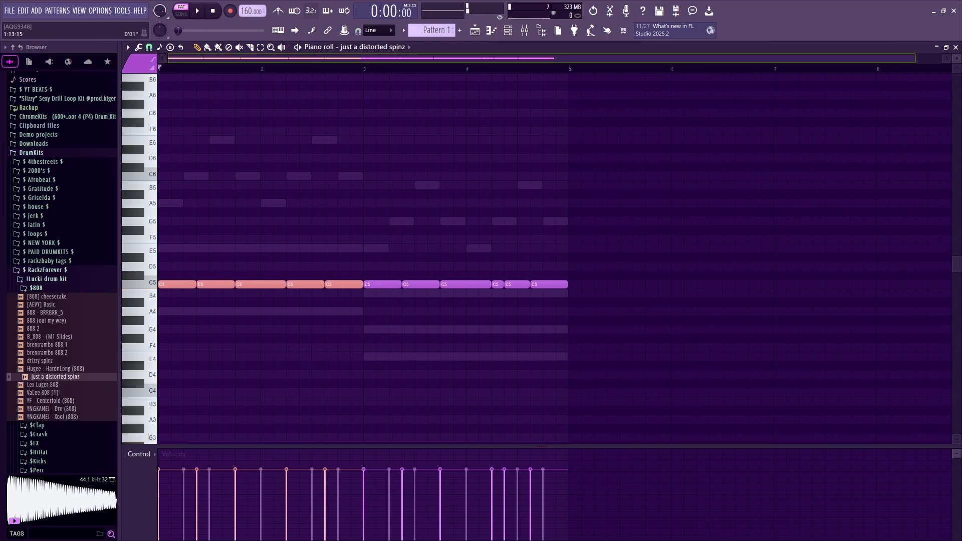
scroll(307, 61, up, 1)
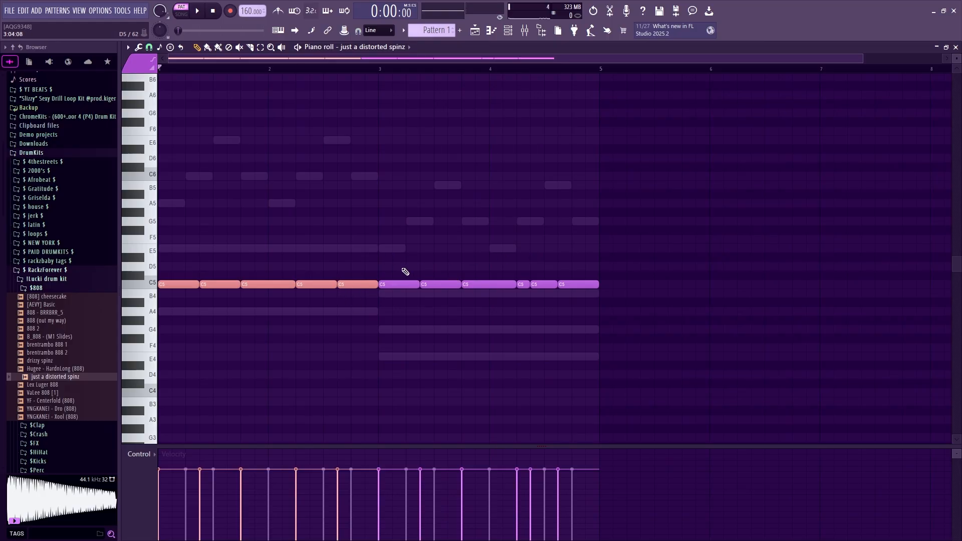
drag(397, 273, 667, 299)
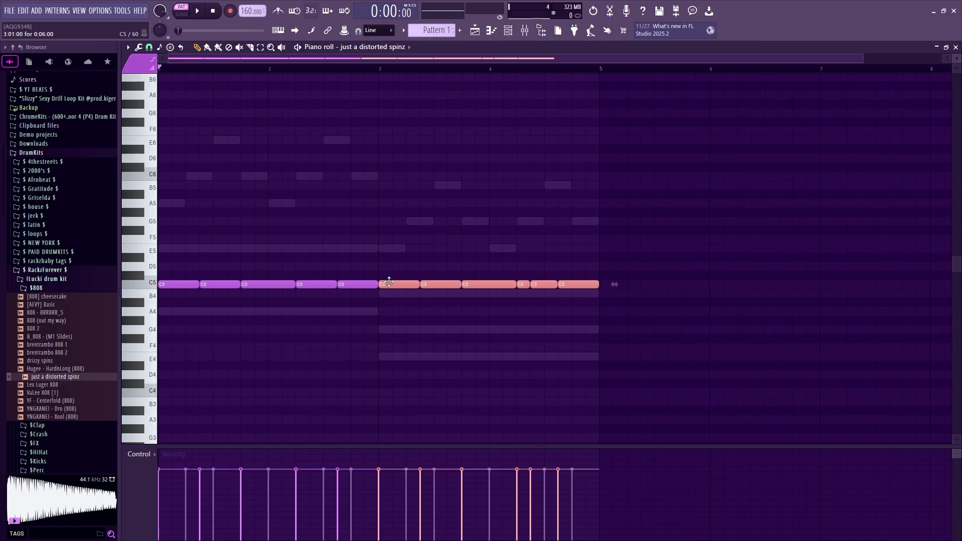
drag(316, 58, 294, 77)
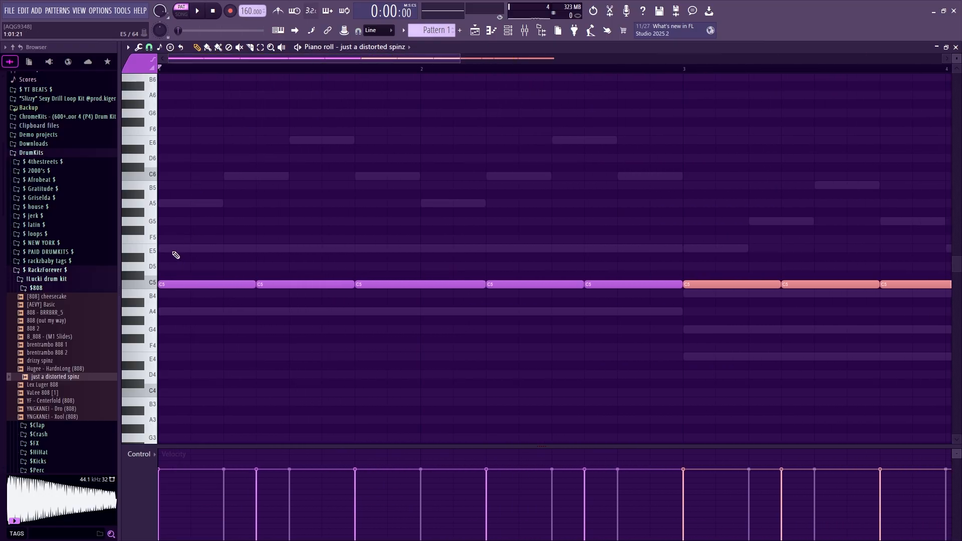
click(169, 252)
right_click(176, 252)
click(162, 250)
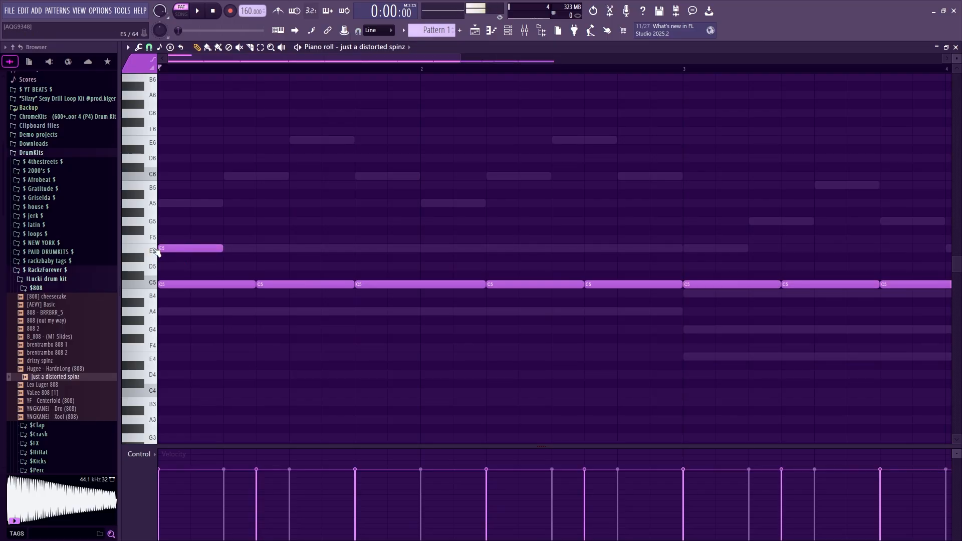
right_click(160, 250)
click(149, 238)
click(149, 251)
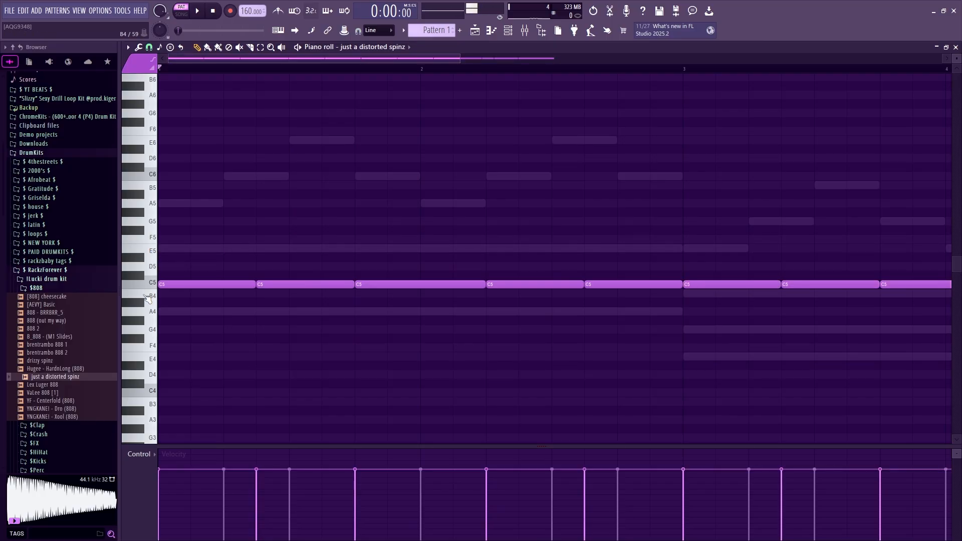
- Audition temporary E5, A4, D5 and G5 notes in the first bar, deleting each one
click(156, 251)
click(170, 249)
right_click(177, 249)
click(197, 311)
right_click(202, 312)
click(195, 266)
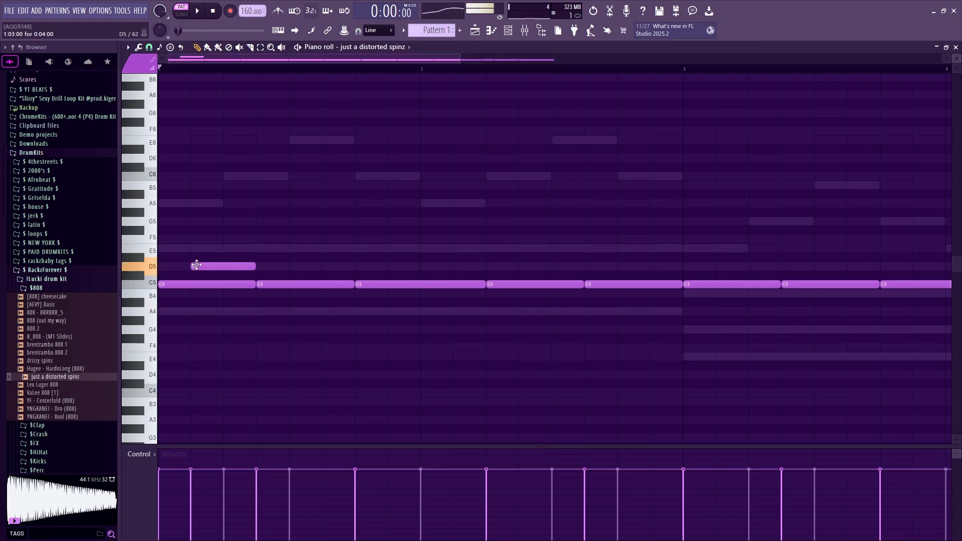
right_click(196, 265)
drag(181, 127, 167, 247)
right_click(168, 246)
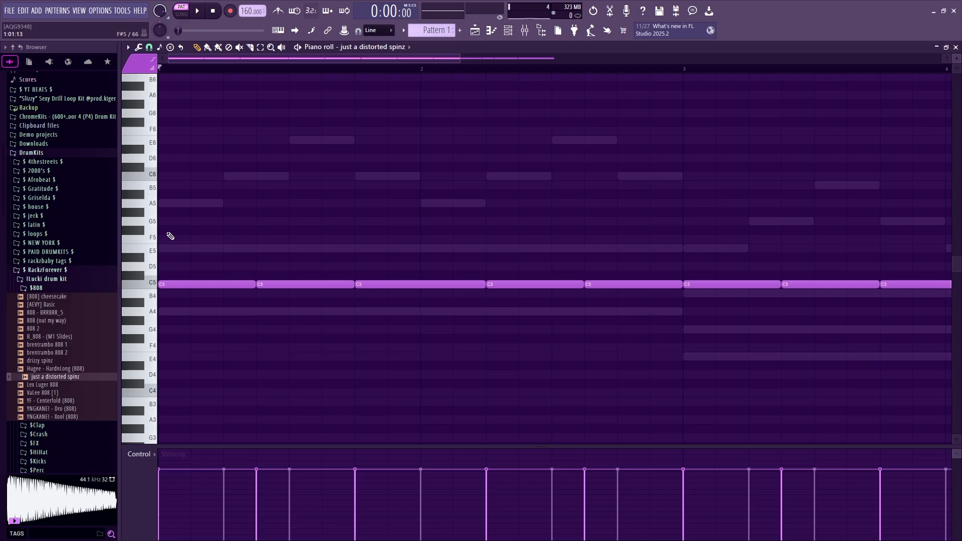
drag(171, 212, 173, 219)
right_click(172, 220)
- Lower the six 808 notes in bars 3–4 to B4 and play the pattern
scroll(242, 61, down, 5)
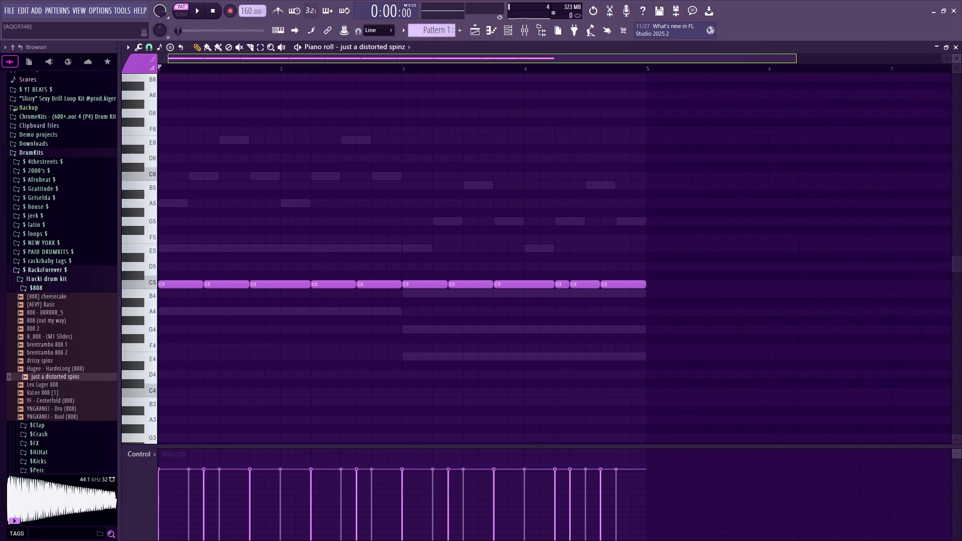
drag(738, 333, 410, 245)
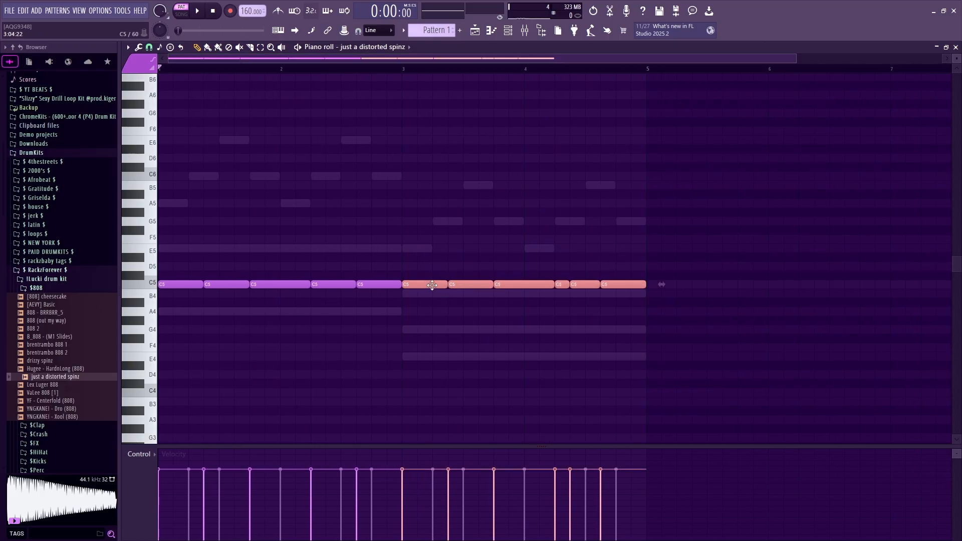
drag(432, 285, 431, 297)
key(space)
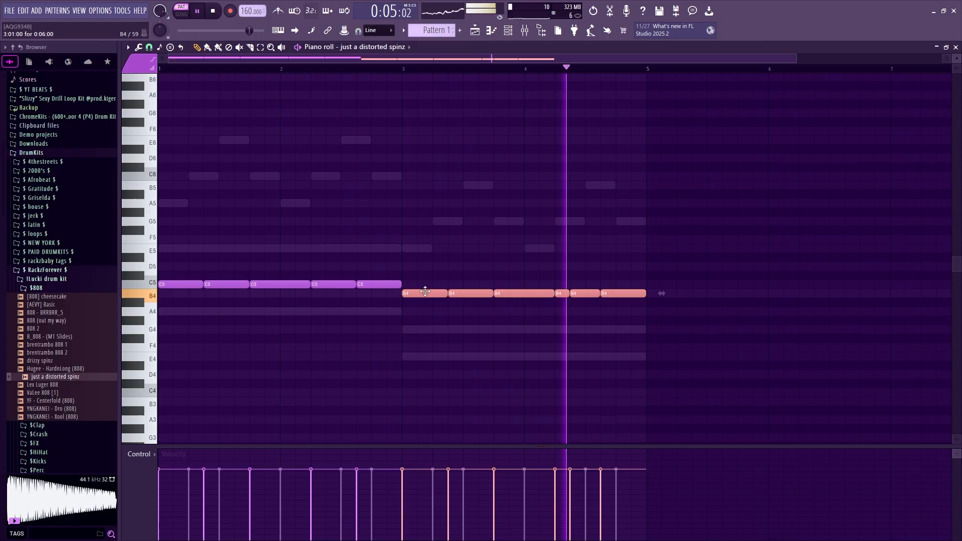
- Try the six 808 notes in bars 3–4 on G4, return them to B4, and stop playback
drag(425, 292, 429, 329)
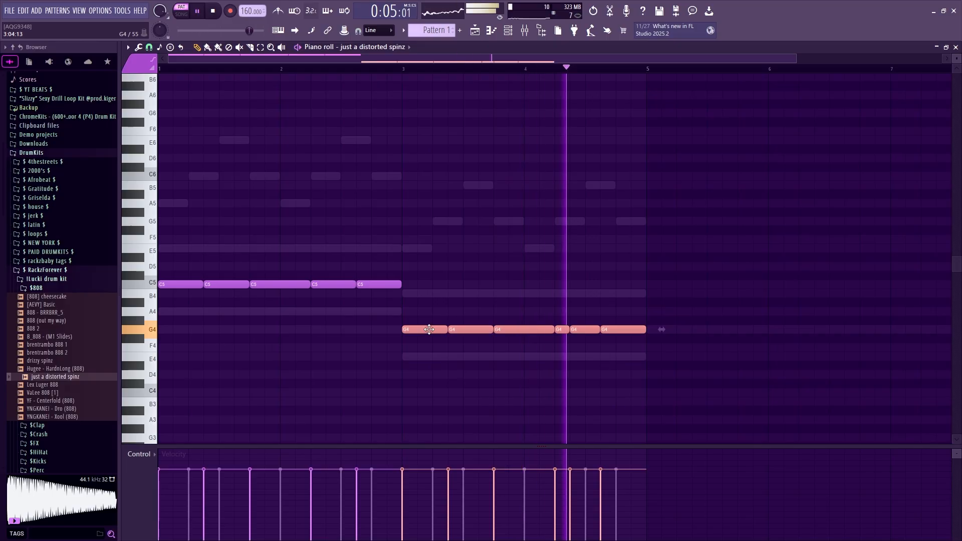
drag(429, 326, 425, 287)
click(477, 328)
right_click(476, 328)
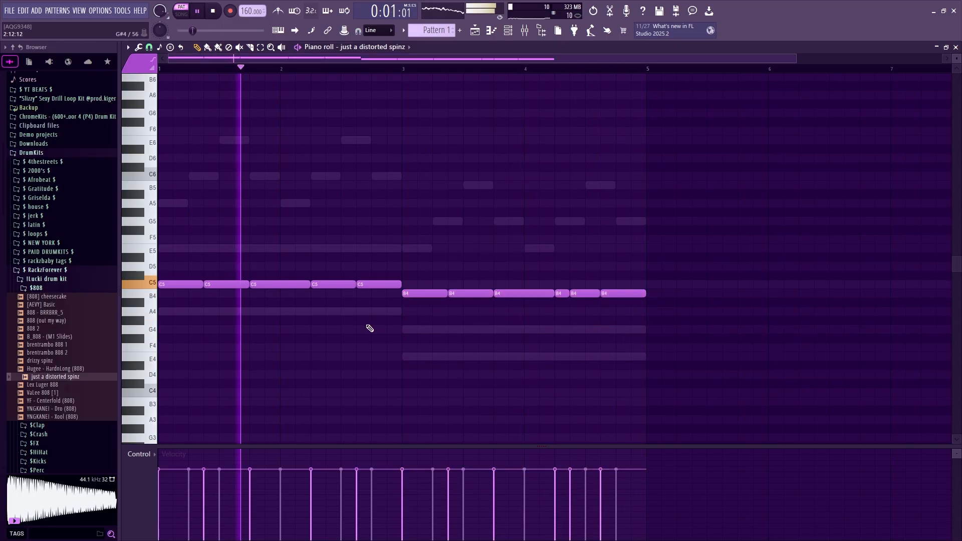
key(space)
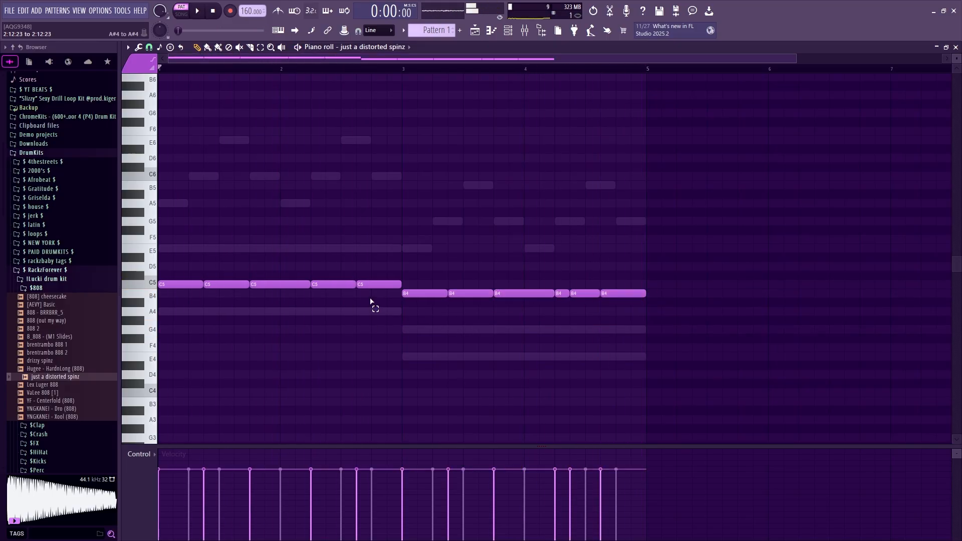
- Play the five 808 notes in bars 1–2 on E5, and raise them to A5
drag(370, 305, 176, 239)
key(space)
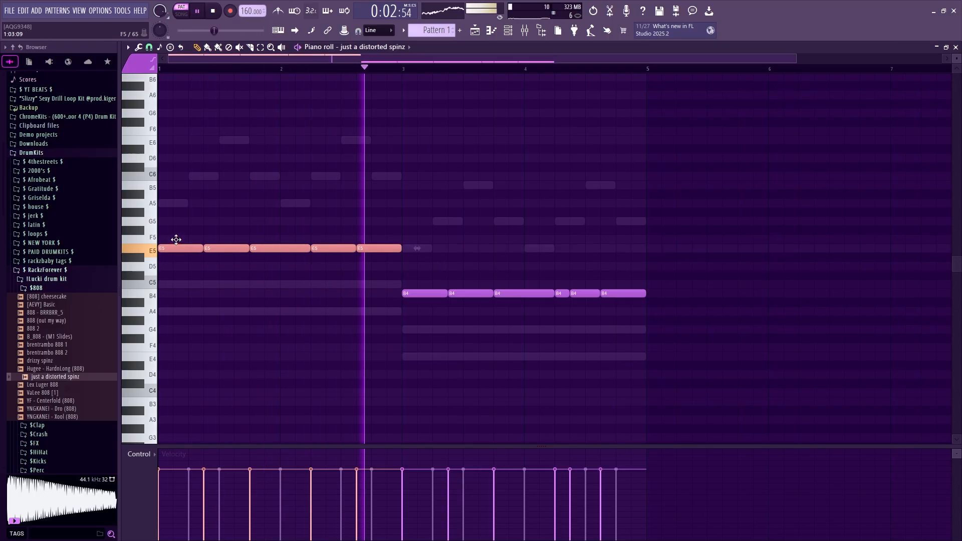
drag(165, 251, 127, 200)
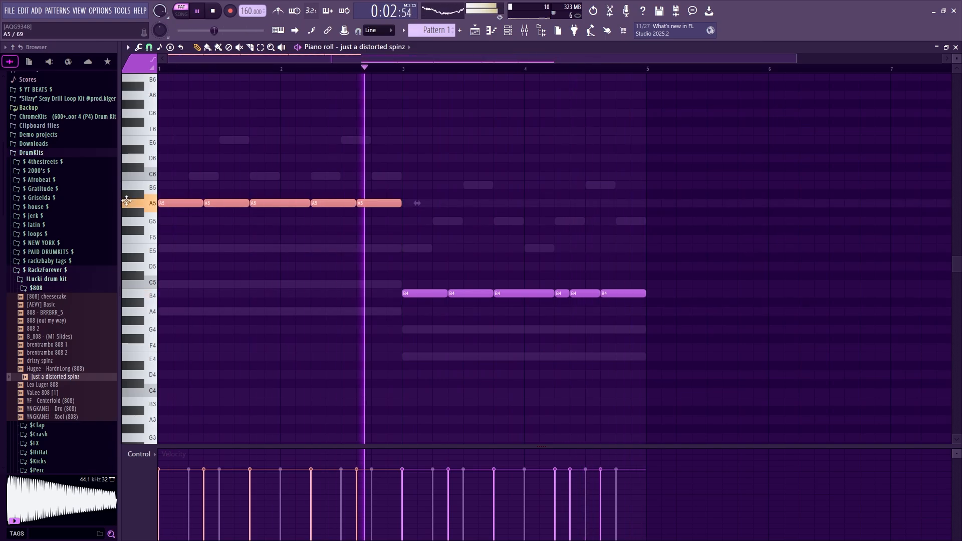
key(space)
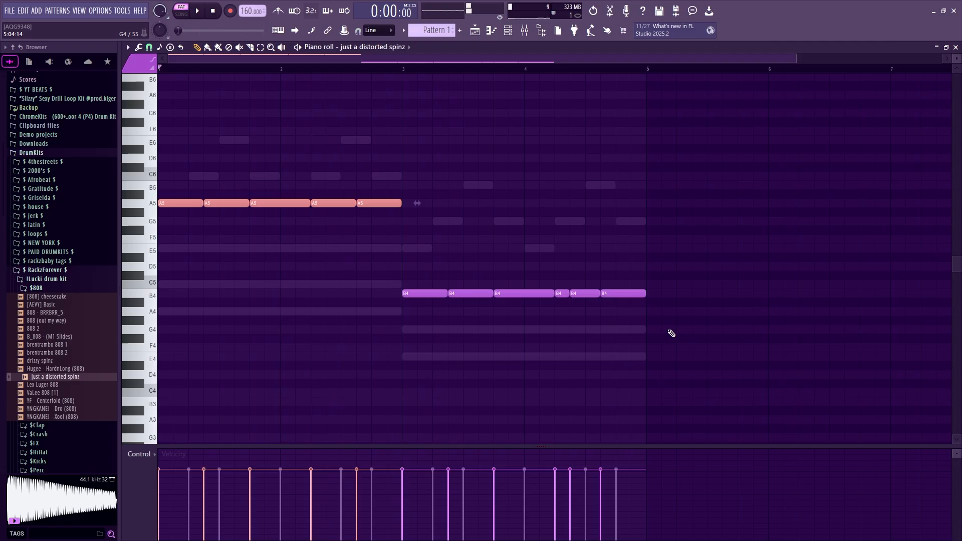
- Raise the six 808 notes in bars 3–4 to G5 and play the pattern to check them
click(420, 329)
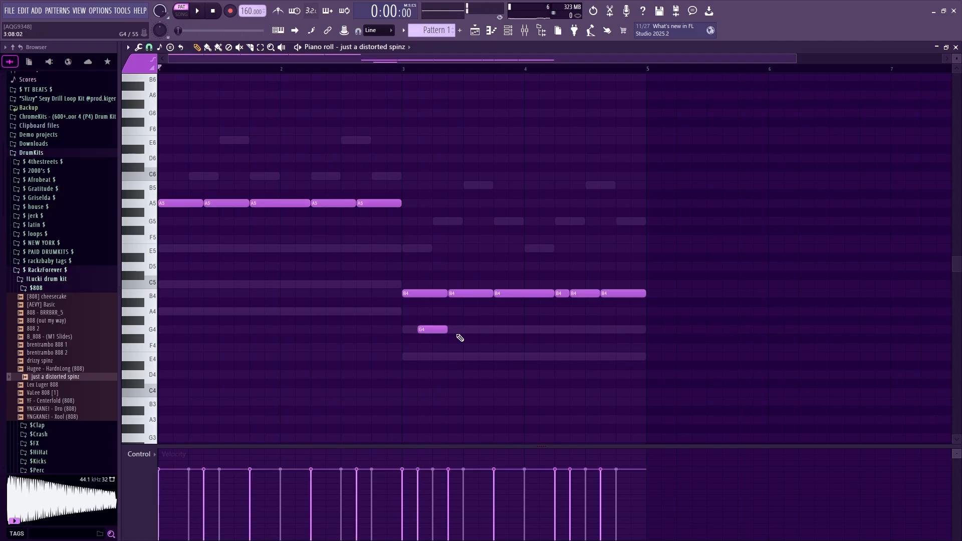
right_click(432, 329)
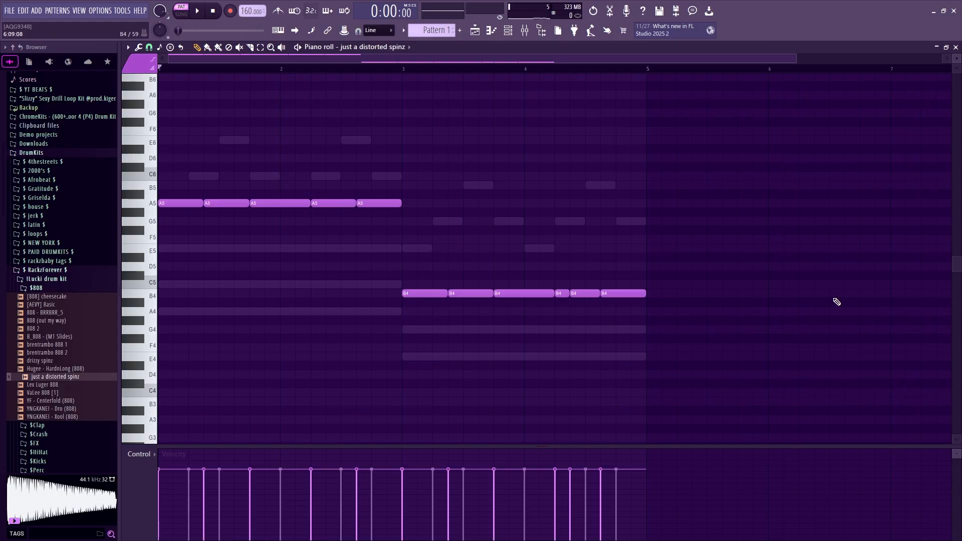
mouse_move(834, 301)
mouse_down()
mouse_move(446, 274)
mouse_move(429, 230)
mouse_move(438, 214)
mouse_up()
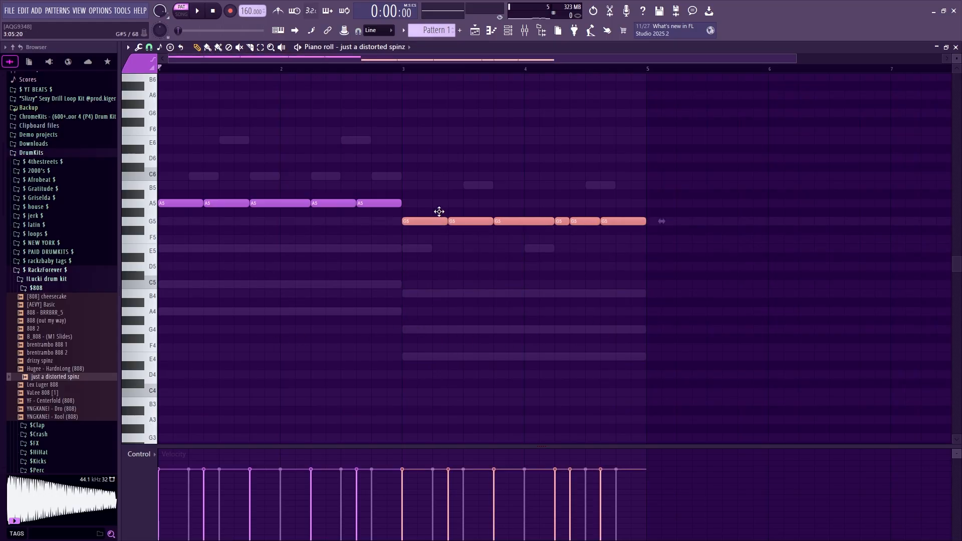
key(space)
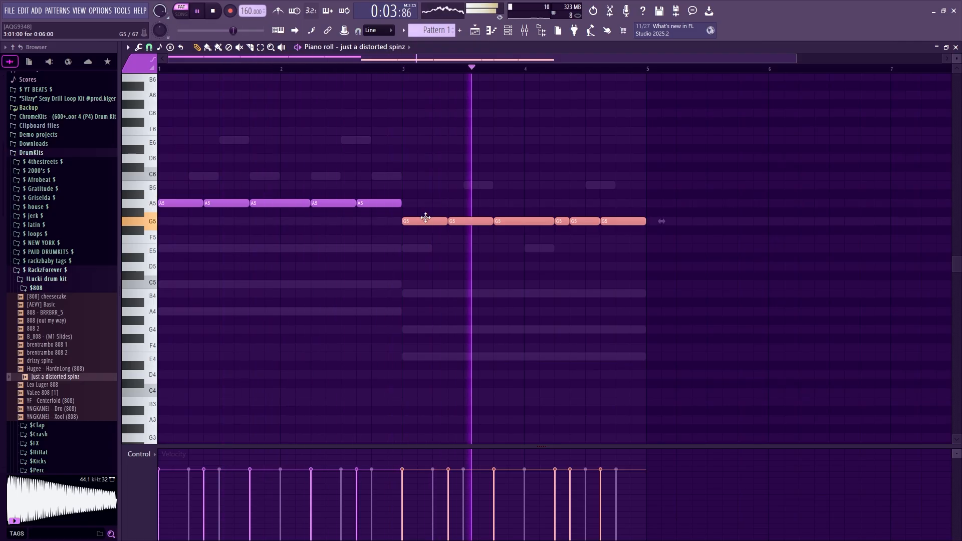
key(space)
- Move the six 808 notes in bars 3–4 to E5, play the pattern, and clear the note selection
drag(415, 220, 413, 248)
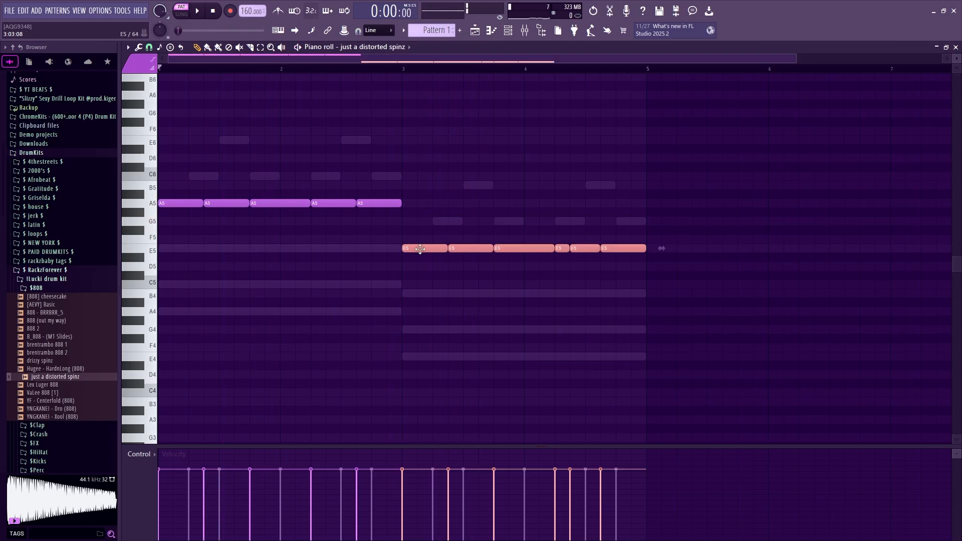
key(space)
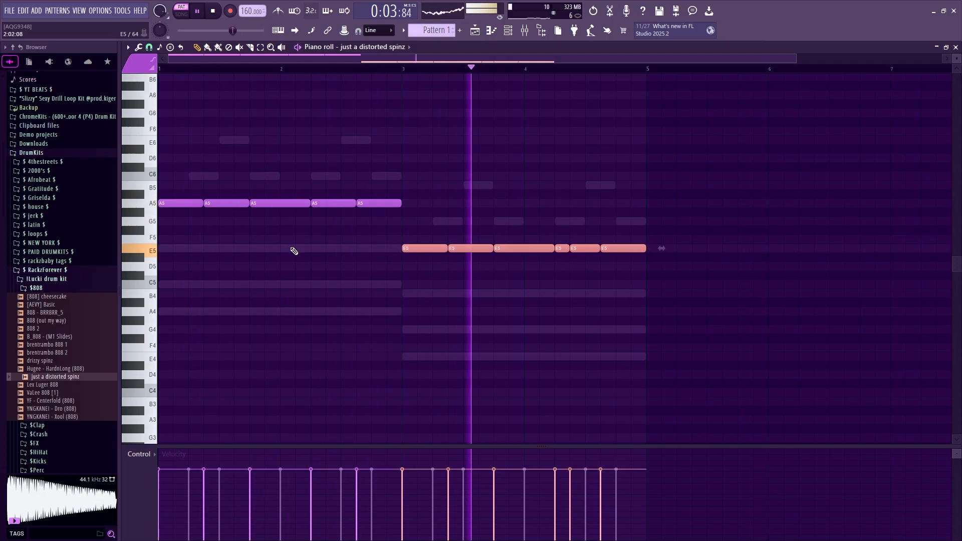
drag(344, 58, 344, 60)
key(space)
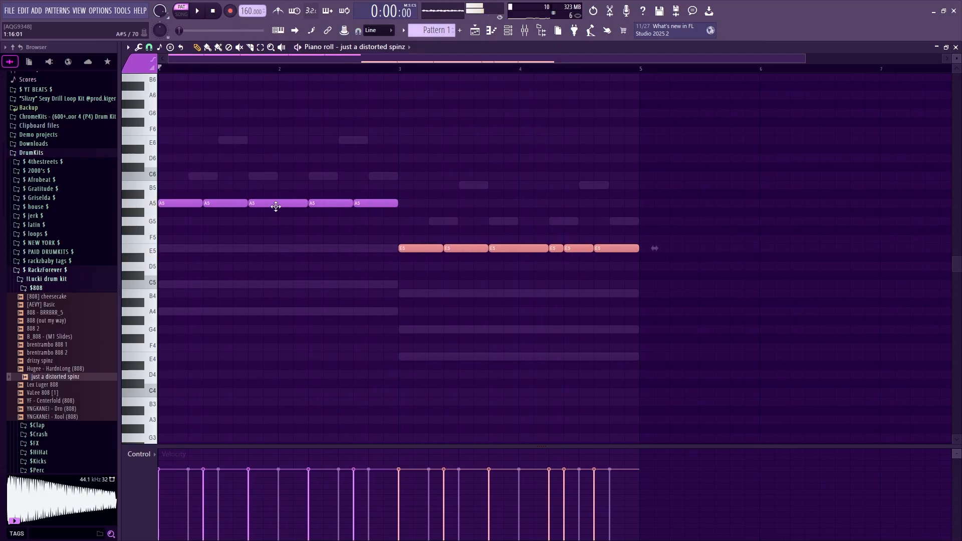
right_click(386, 357)
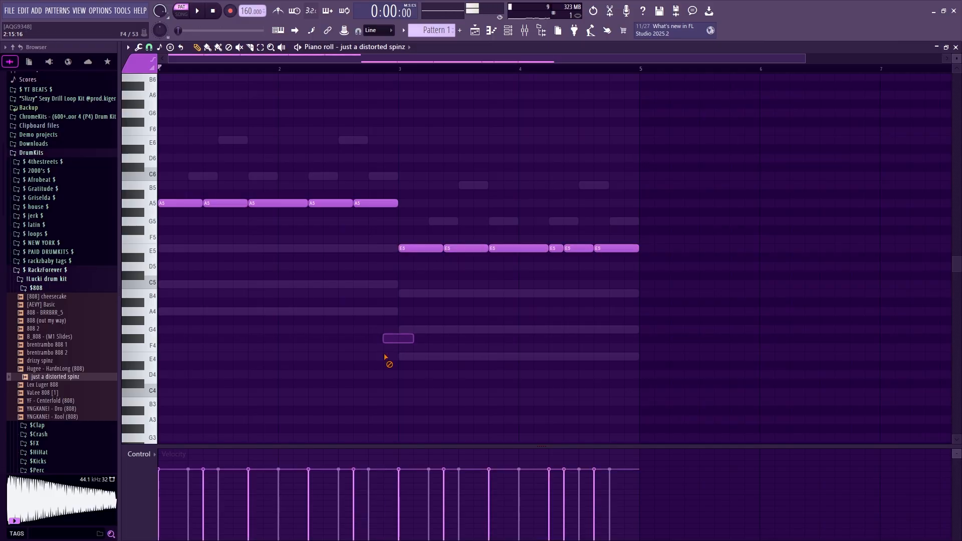
- Show the channel rack, collapse the $808 folder, and expand the $HiHat folder of the !Lucki drum kit
click(501, 31)
click(36, 289)
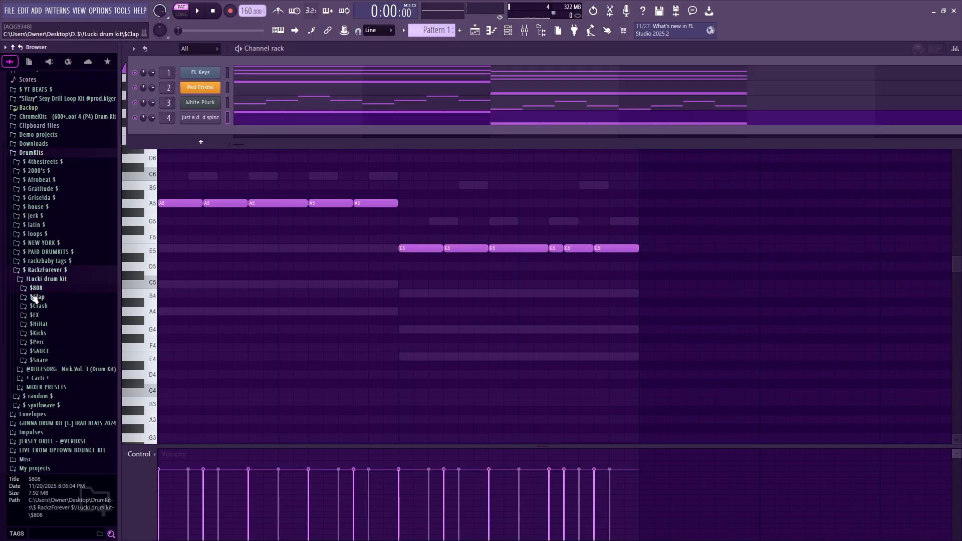
click(38, 324)
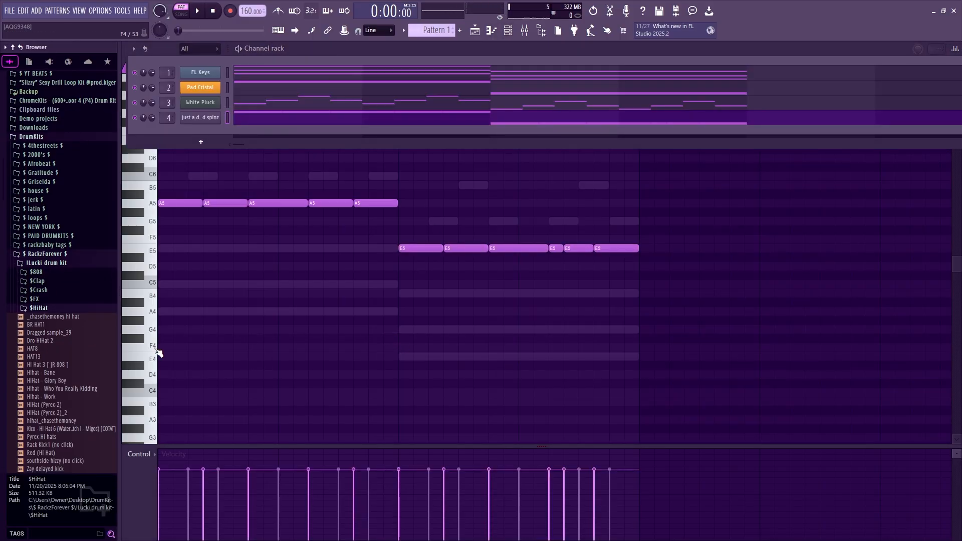
- Audition the hi-hat samples from _chasethemoney hi hat through Hihat - Who You Really Kidding
click(45, 318)
click(50, 332)
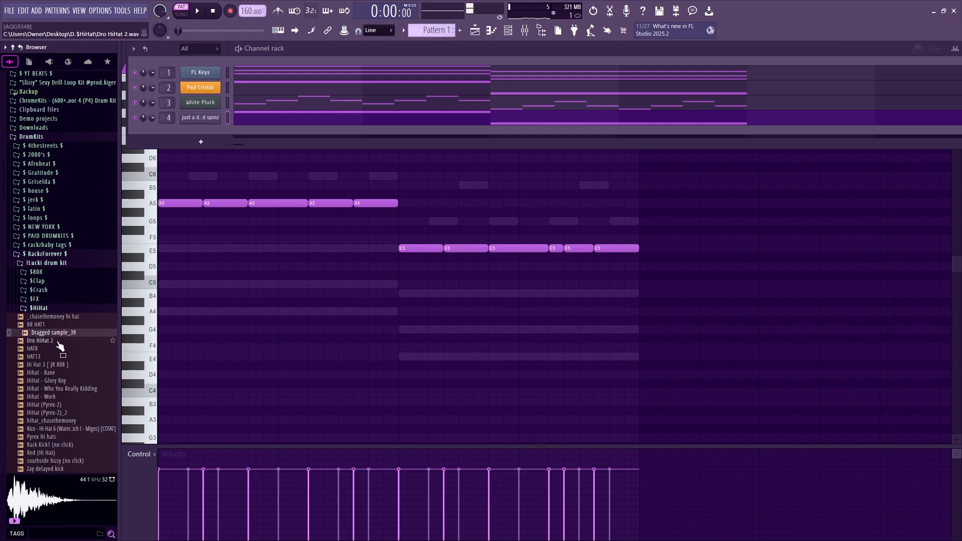
click(57, 341)
click(59, 349)
click(59, 356)
click(61, 365)
click(61, 373)
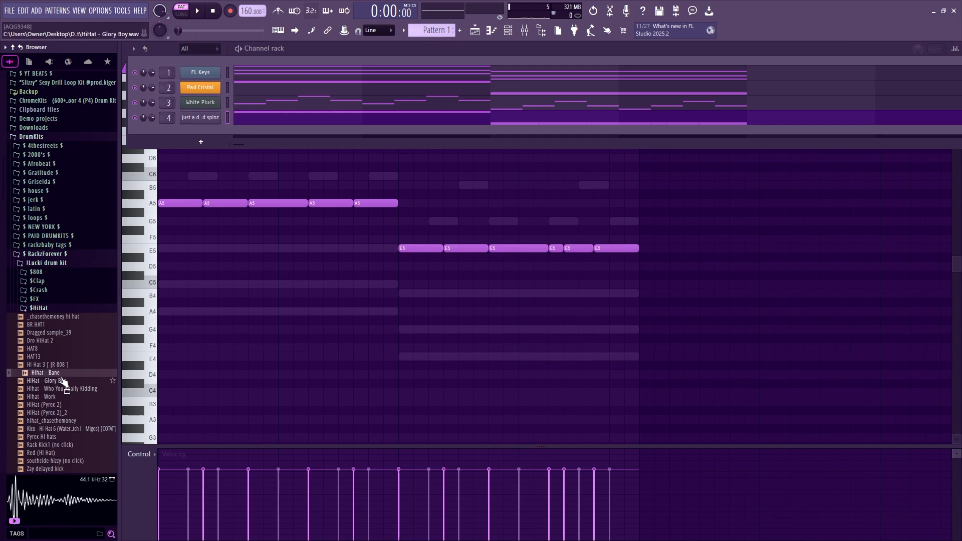
click(62, 381)
click(64, 389)
- Audition the hi-hat samples from Hihat - Work through Kico - Hi-Hat 6 in the $HiHat folder
scroll(60, 380, down, 6)
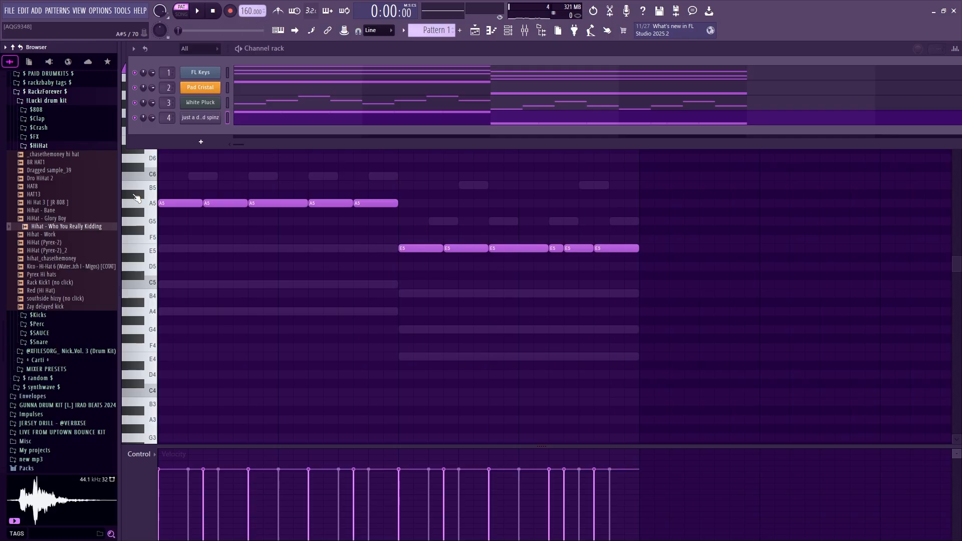
key(Down)
key(Down)
key(Down)
key(Down)
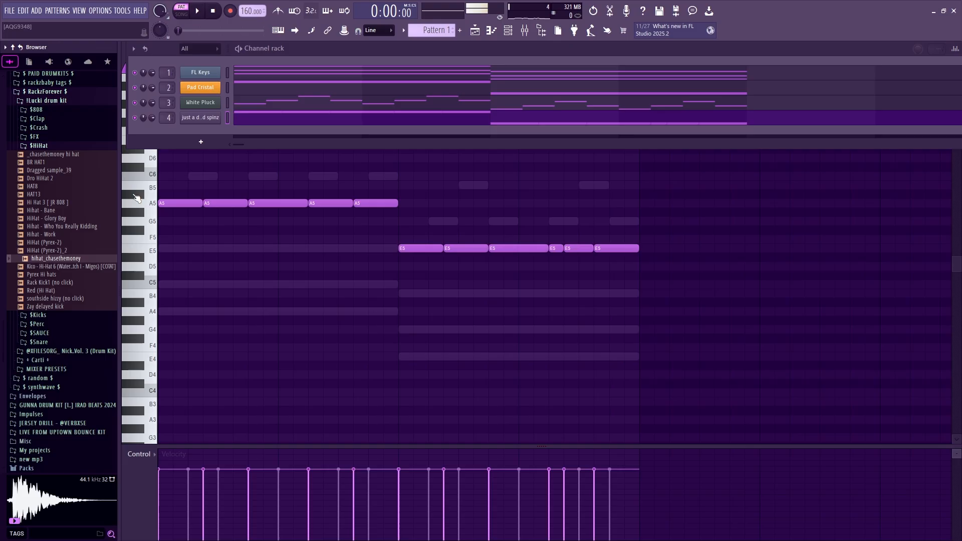
key(Up)
key(Up)
key(Up)
key(Down)
key(Down)
key(Down)
key(Up)
key(Up)
key(Down)
key(Down)
key(Down)
key(Down)
key(Down)
key(Down)
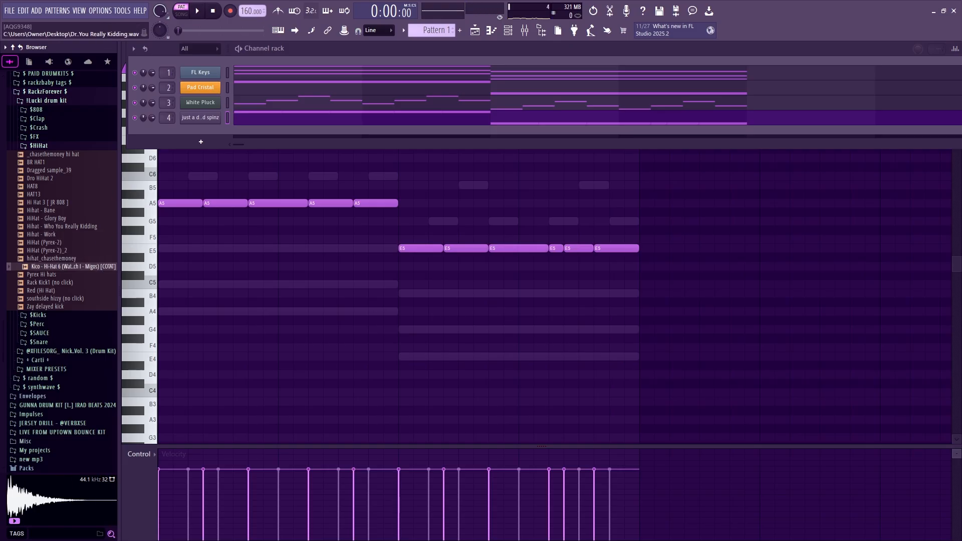
- Audition the last samples in the $HiHat folder and add Red (Hi Hat) as a new channel below the 808
click(46, 301)
click(45, 305)
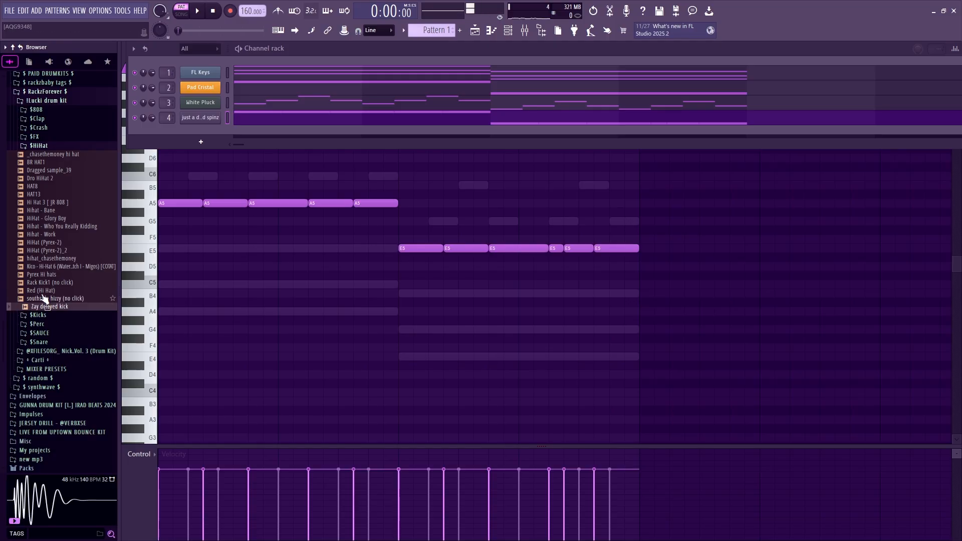
click(42, 293)
click(39, 284)
click(42, 294)
drag(44, 292, 196, 149)
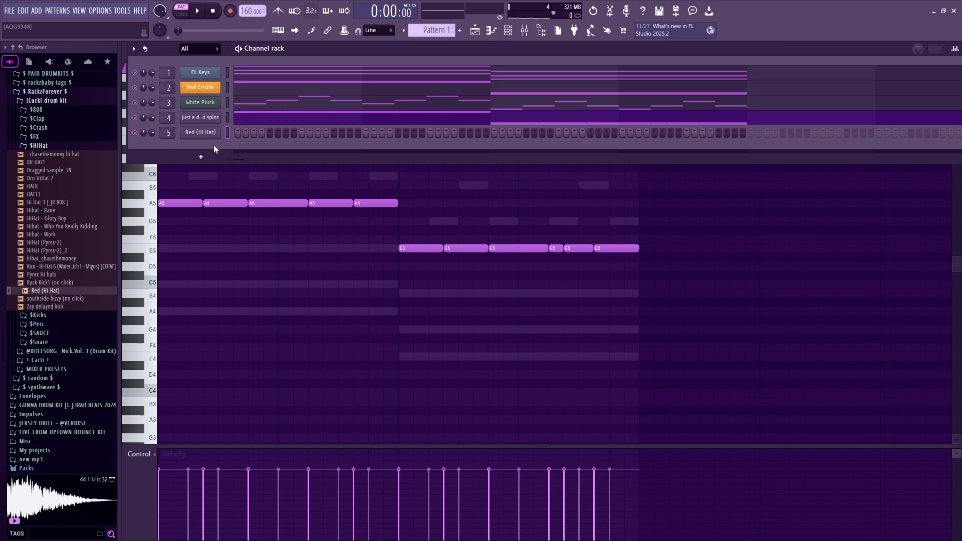
- Fill the Red (Hi Hat) channel on every 2 steps and play the pattern
right_click(203, 133)
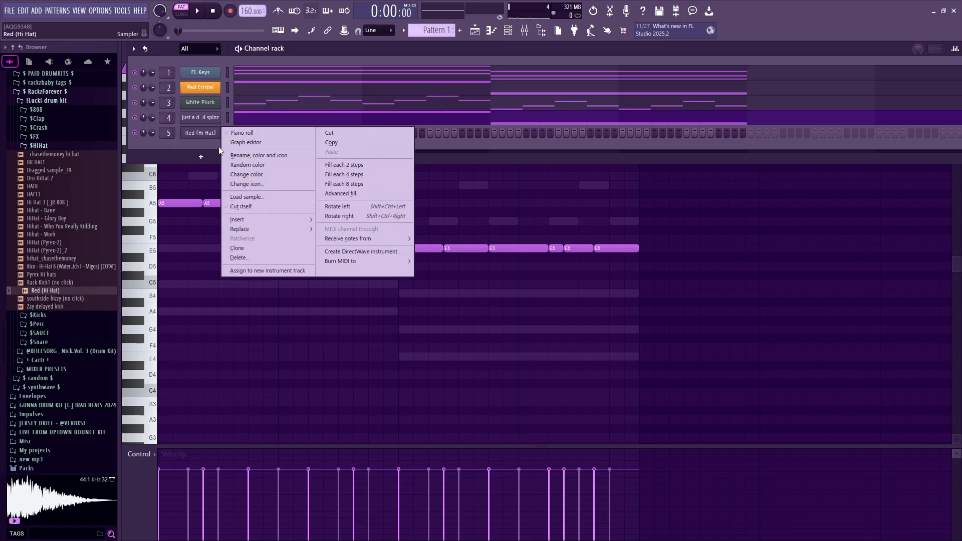
right_click(196, 135)
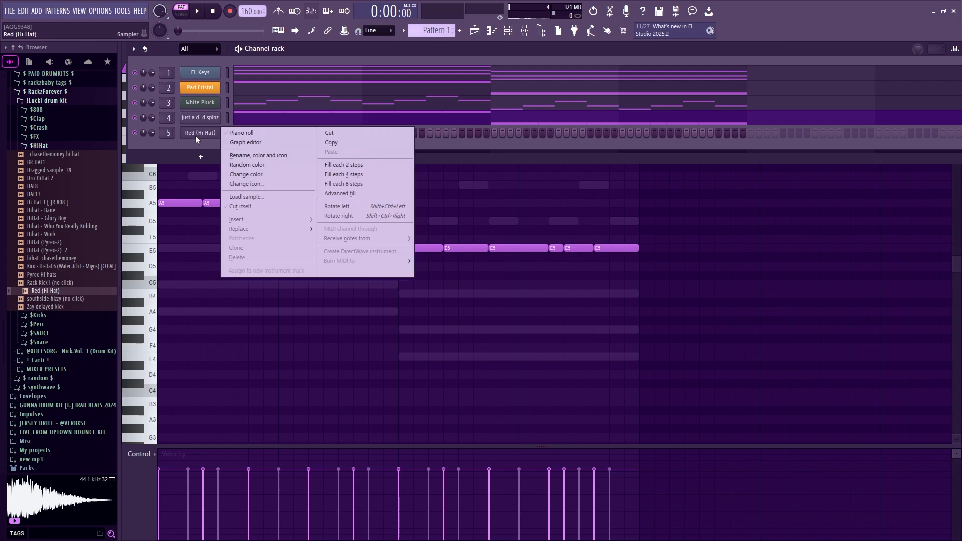
click(368, 164)
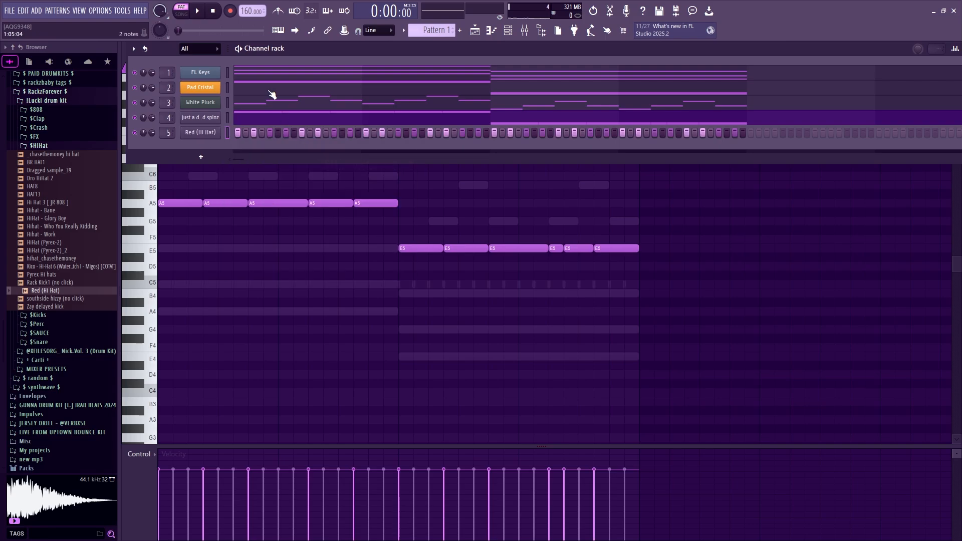
key(space)
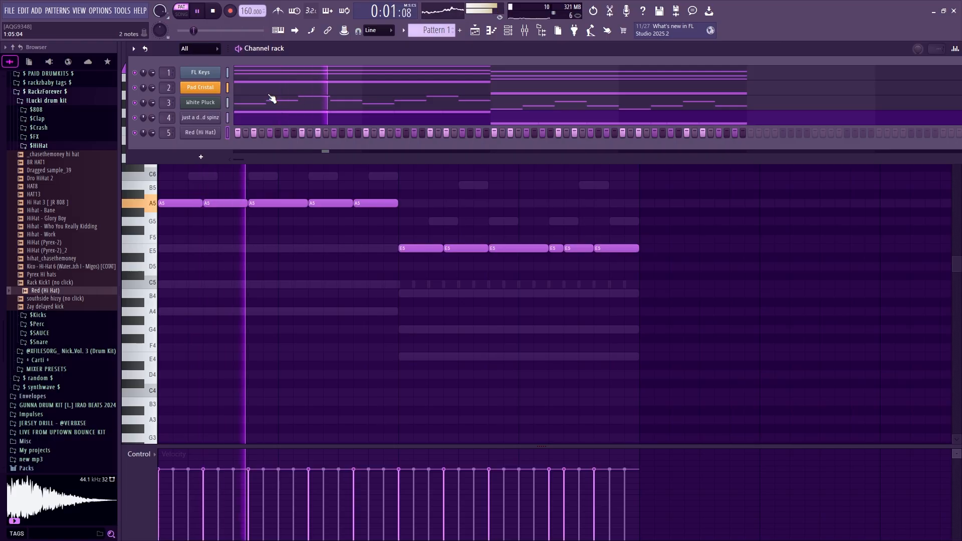
key(space)
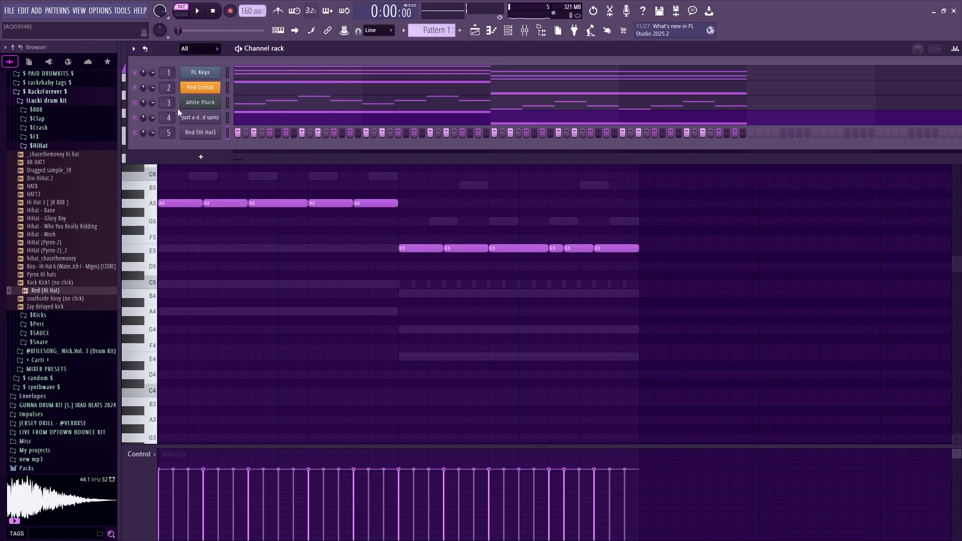
- Lower the mixer's Master volume to -5.0 dB and play the pattern to check the level
click(525, 32)
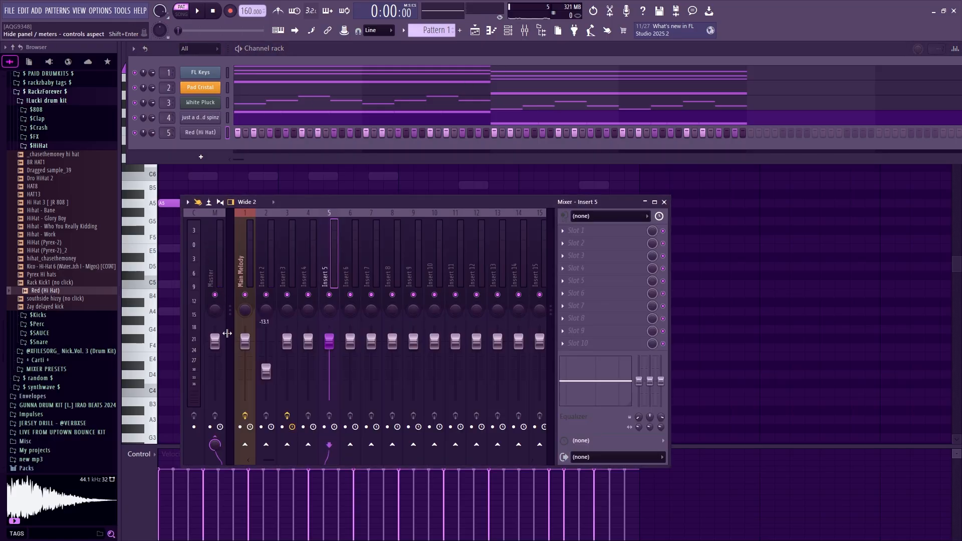
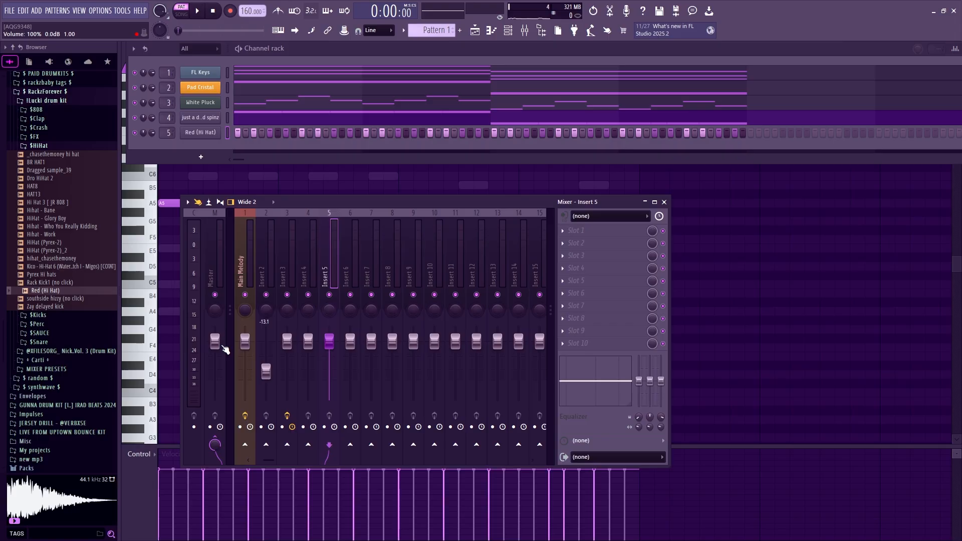
click(224, 349)
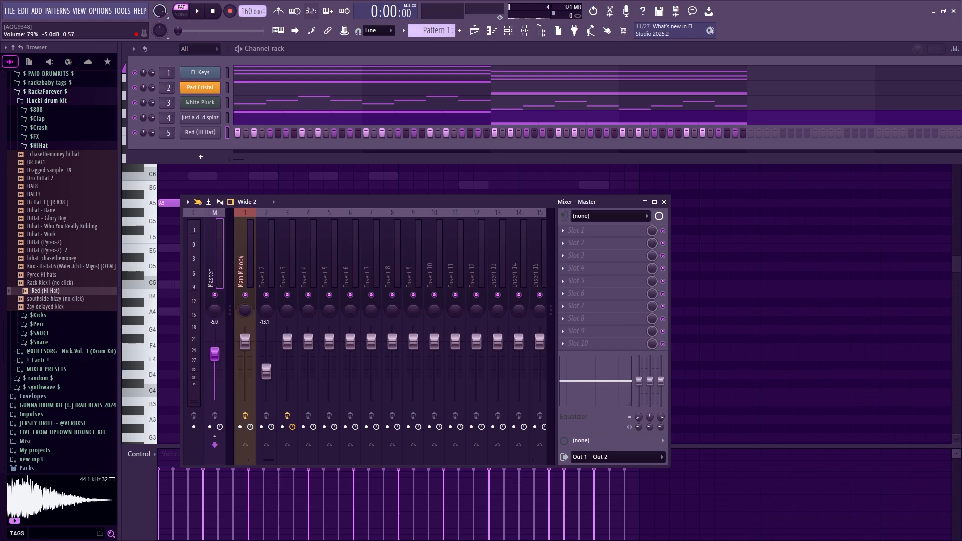
key(space)
key(F9)
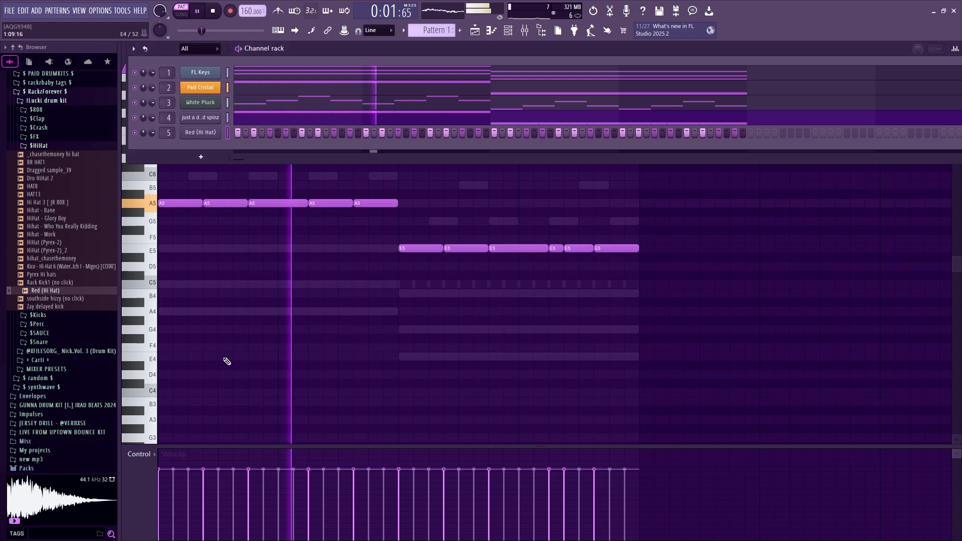
key(space)
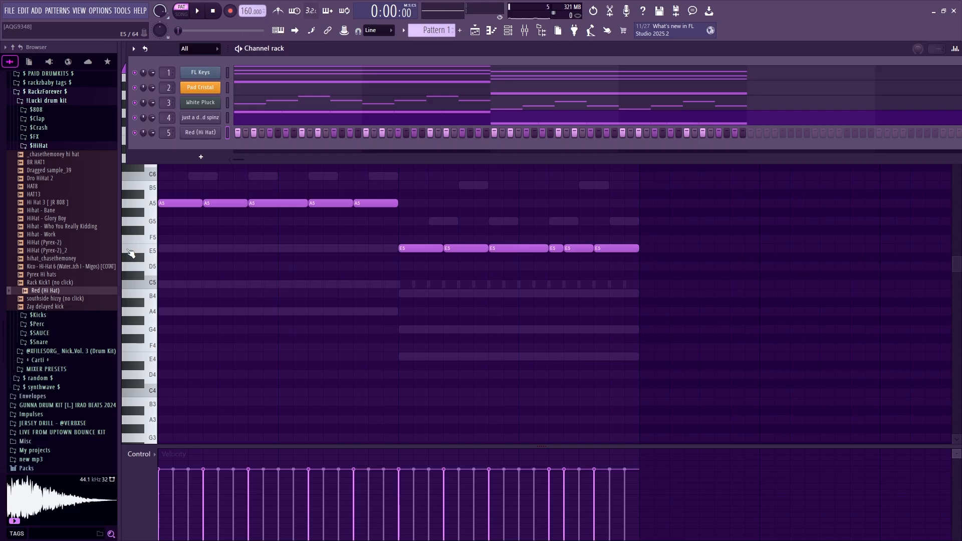
key(space)
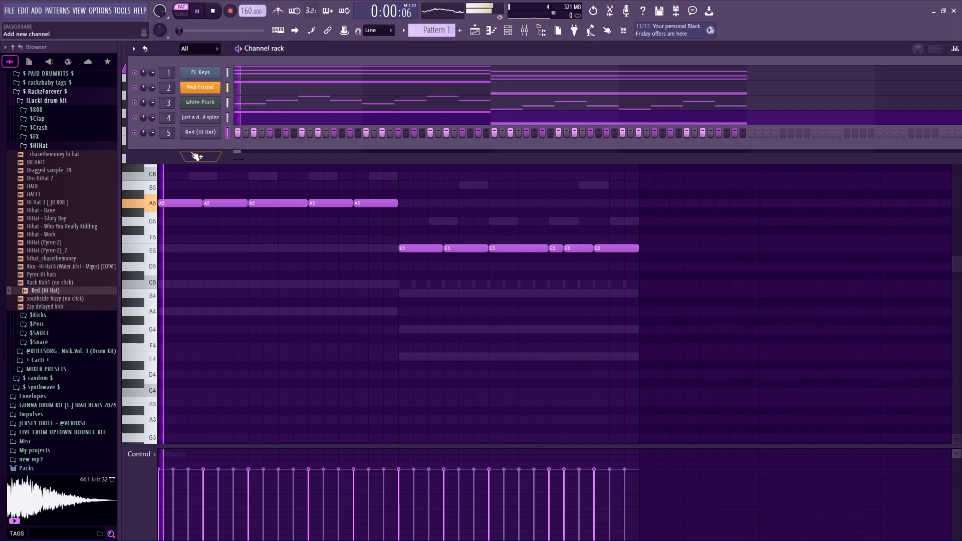
key(space)
- Check the Red (Hi Hat) channel's mixer routing and lower the Insert 5 volume while playing the pattern
click(204, 134)
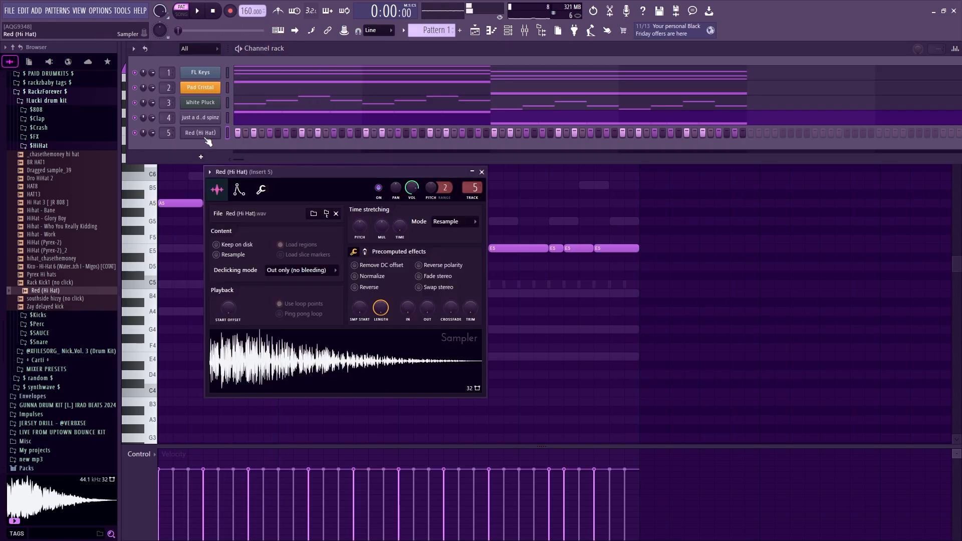
key(Escape)
click(523, 33)
drag(329, 340, 330, 345)
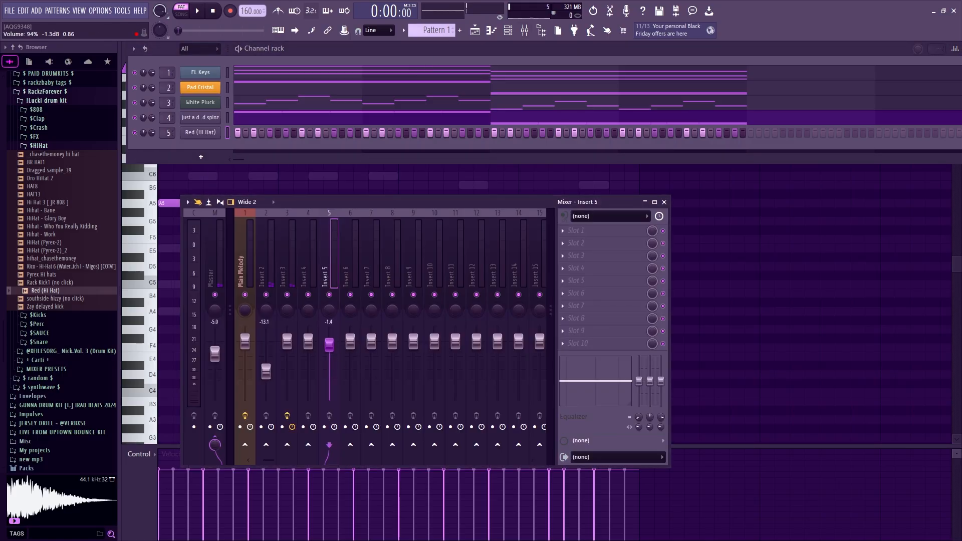
key(space)
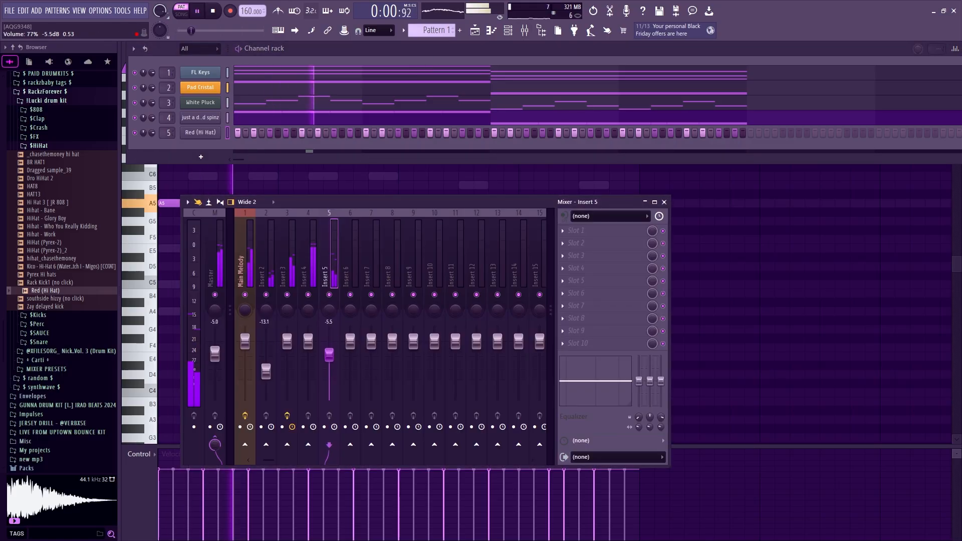
drag(329, 354, 329, 349)
key(F9)
key(space)
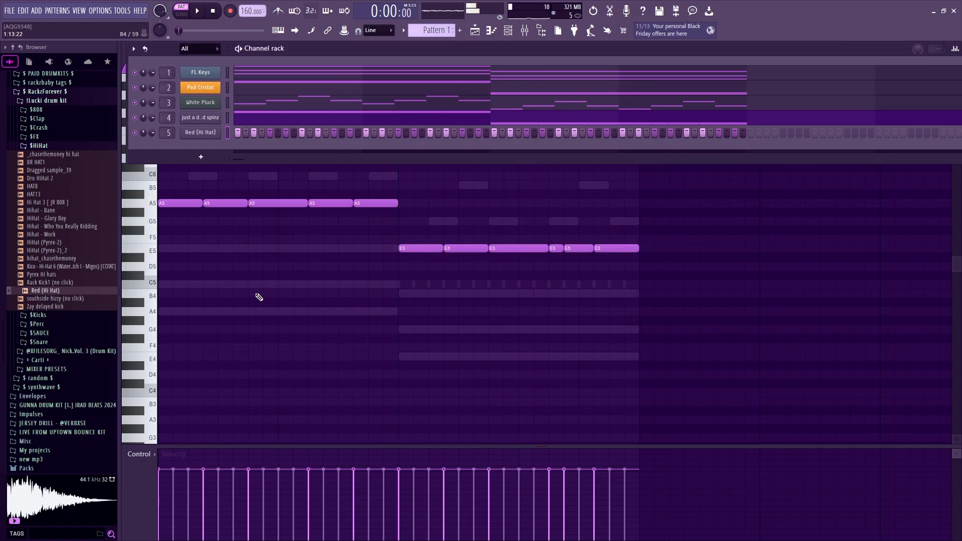
- Show the Red (Hi Hat) notes in the piano roll and extend them so each reaches the next
key(F6)
click(378, 47)
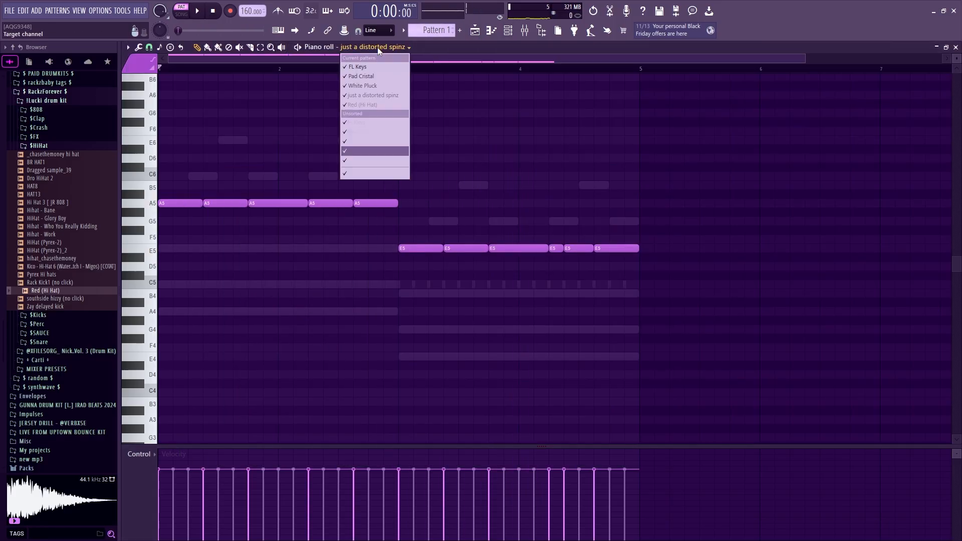
click(355, 160)
key(ctrl+l)
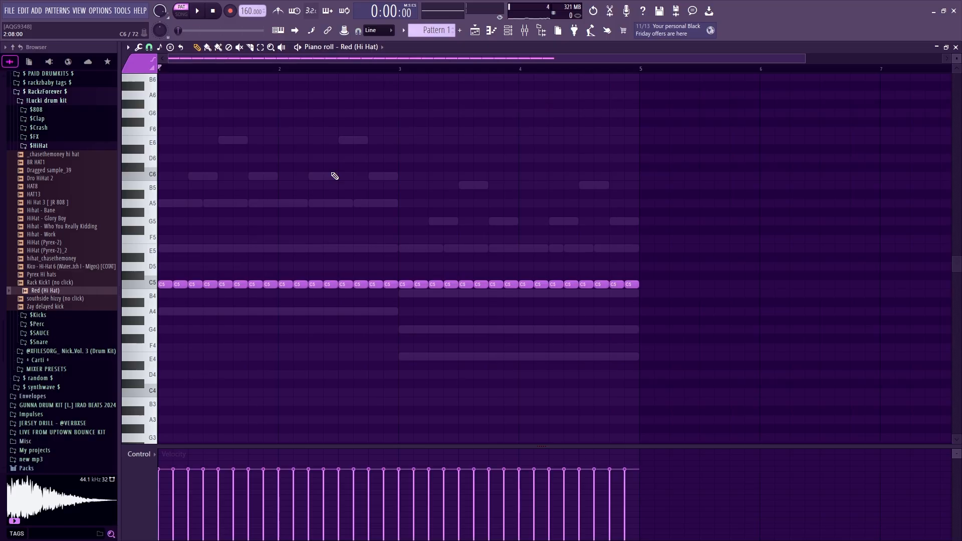
- Set the piano roll snap to 1/4 step for detailed hi-hat editing and briefly play the pattern
scroll(258, 60, up, 3)
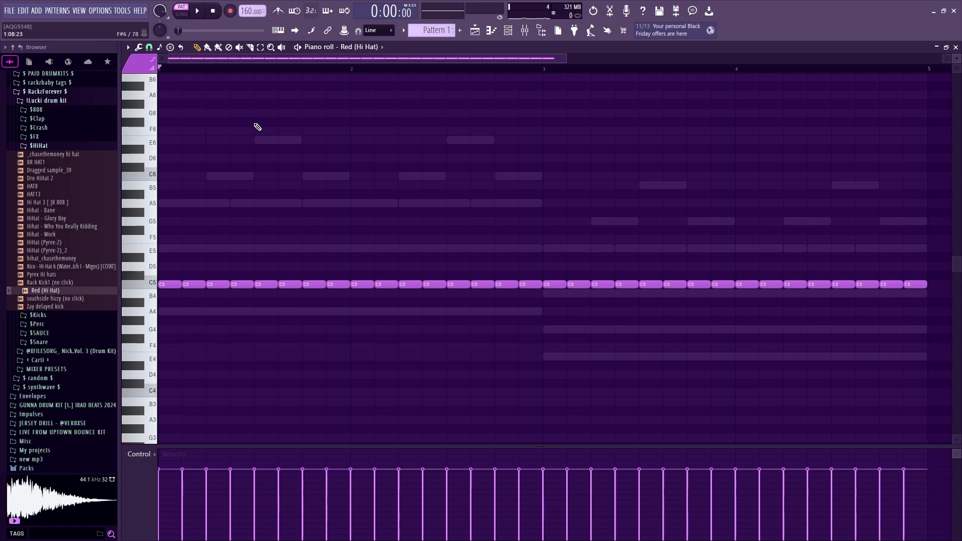
click(149, 48)
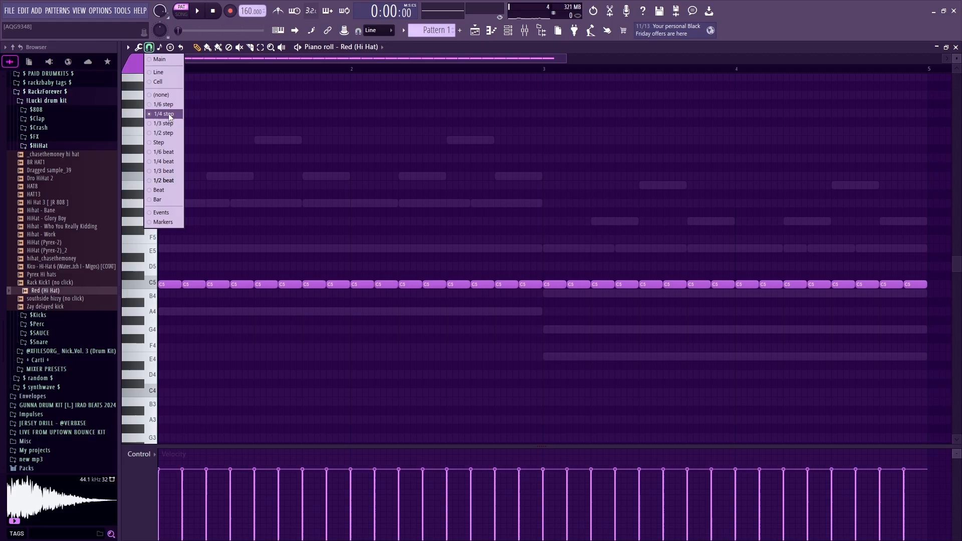
drag(280, 60, 280, 145)
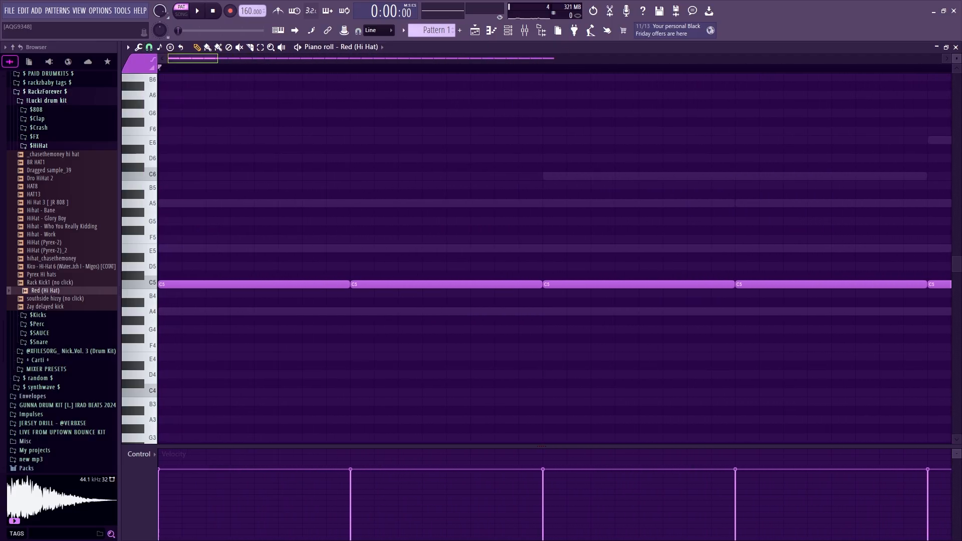
drag(217, 59, 257, 58)
key(space)
key(space)
- Slice the second-to-last hi-hat note of bar 2 into eight equal pieces and play the pattern
key(c)
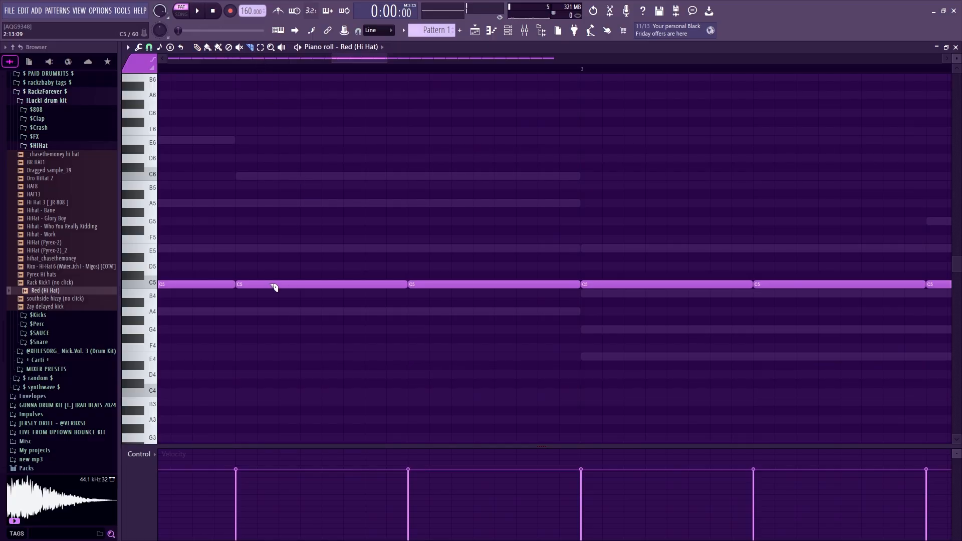
click(256, 284)
click(280, 284)
click(303, 284)
click(324, 285)
click(342, 285)
click(364, 285)
click(386, 284)
key(space)
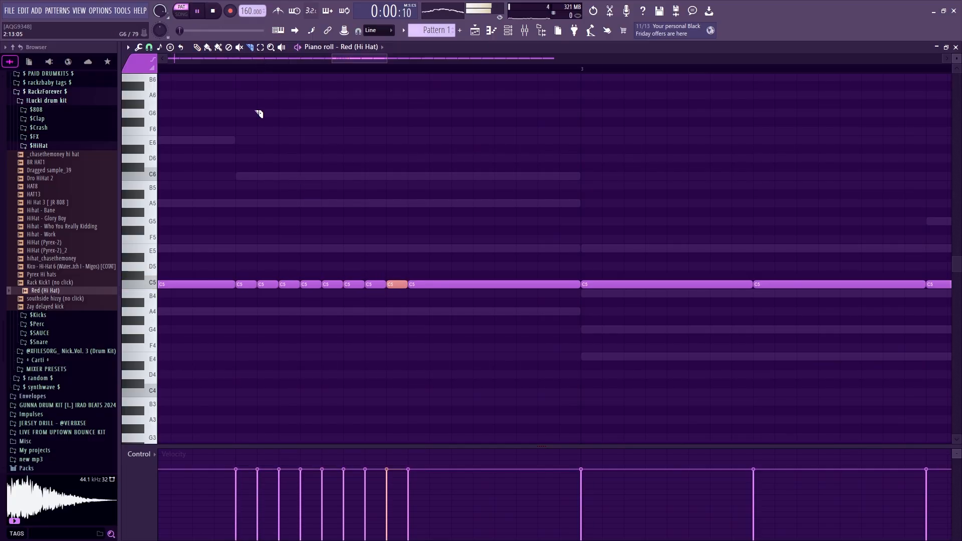
scroll(272, 59, down, 5)
drag(362, 59, 337, 59)
key(space)
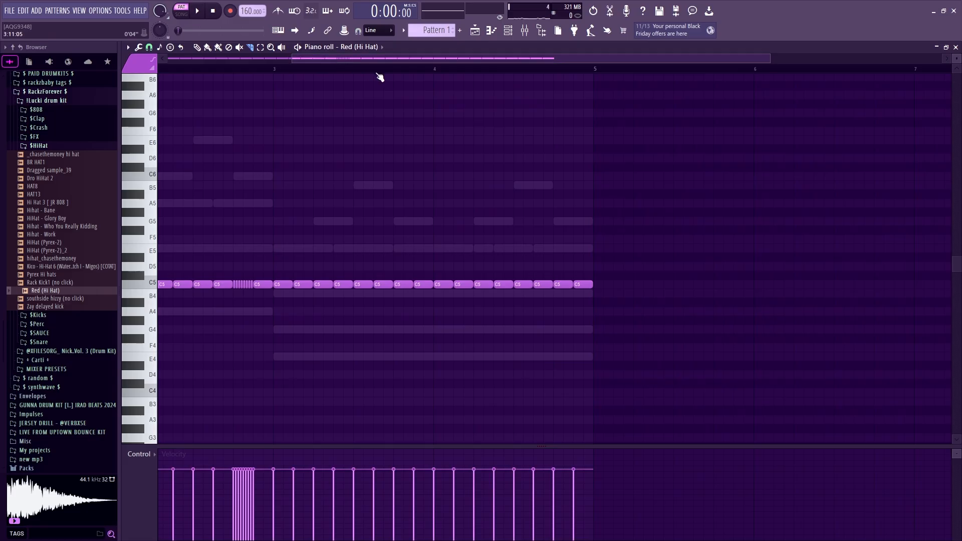
- Slice each of the last two hi-hat notes in bar 4 in half, play the pattern, and show the channel rack
drag(415, 59, 504, 105)
click(612, 284)
key(space)
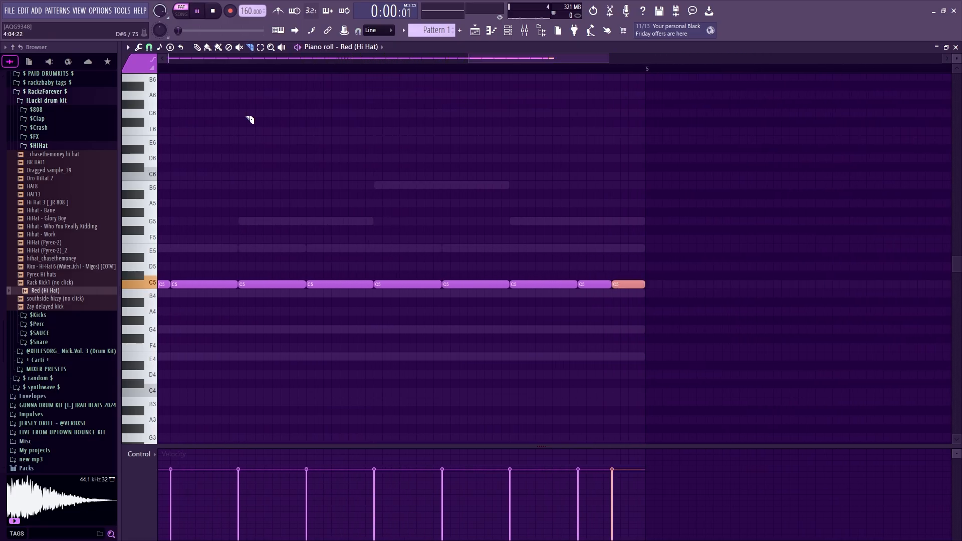
right_click(309, 62)
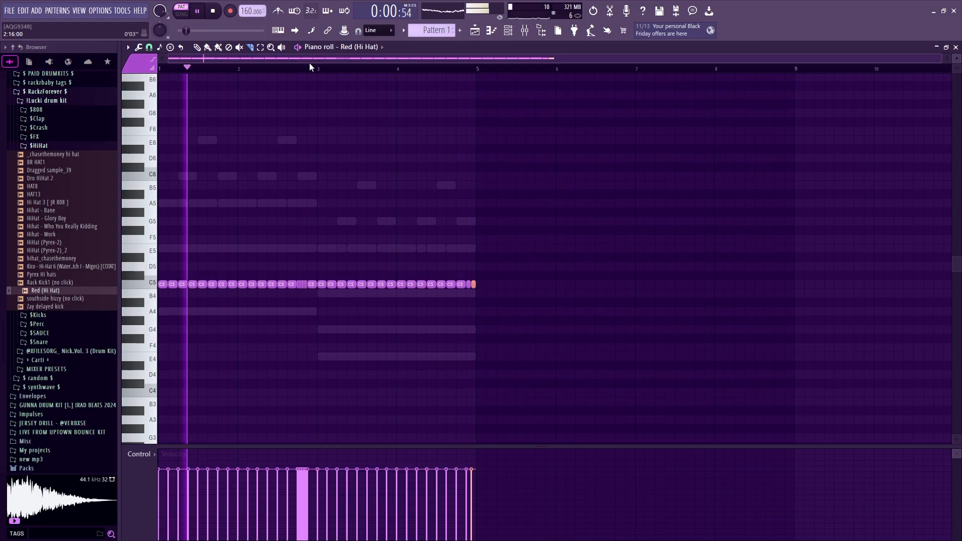
drag(308, 61, 315, 77)
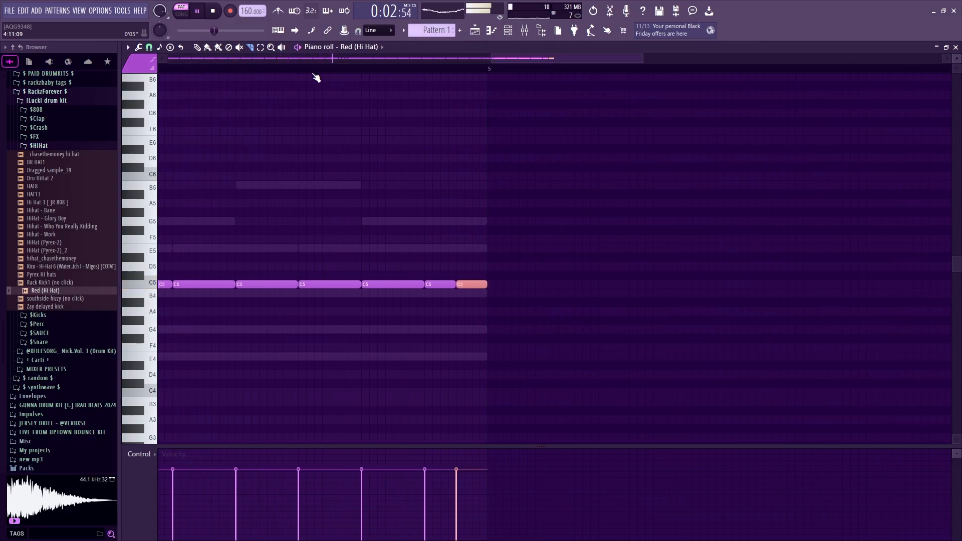
click(399, 284)
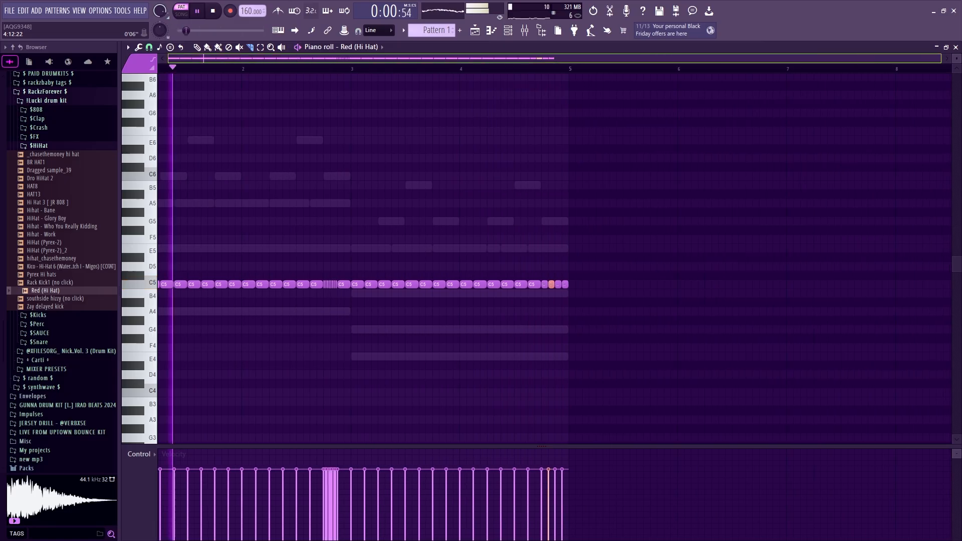
key(space)
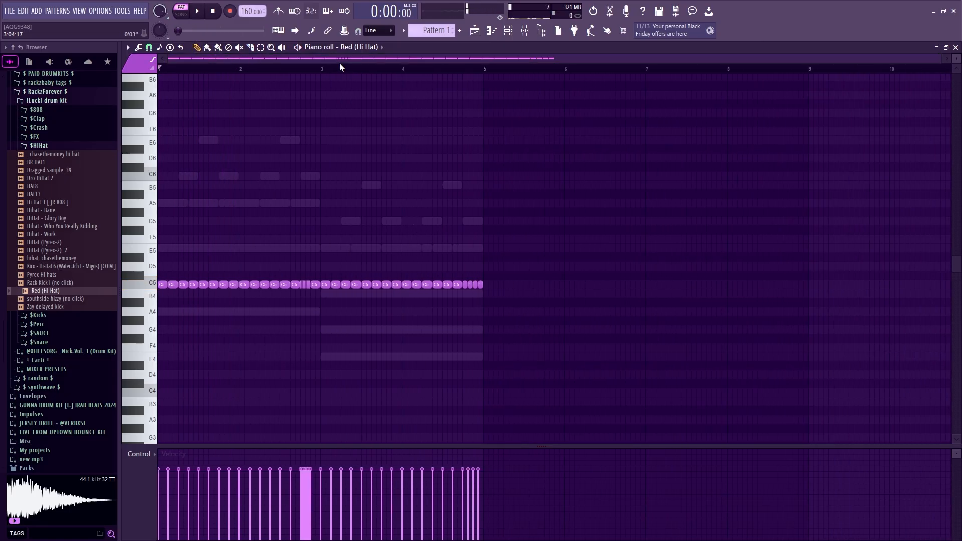
drag(940, 58, 565, 59)
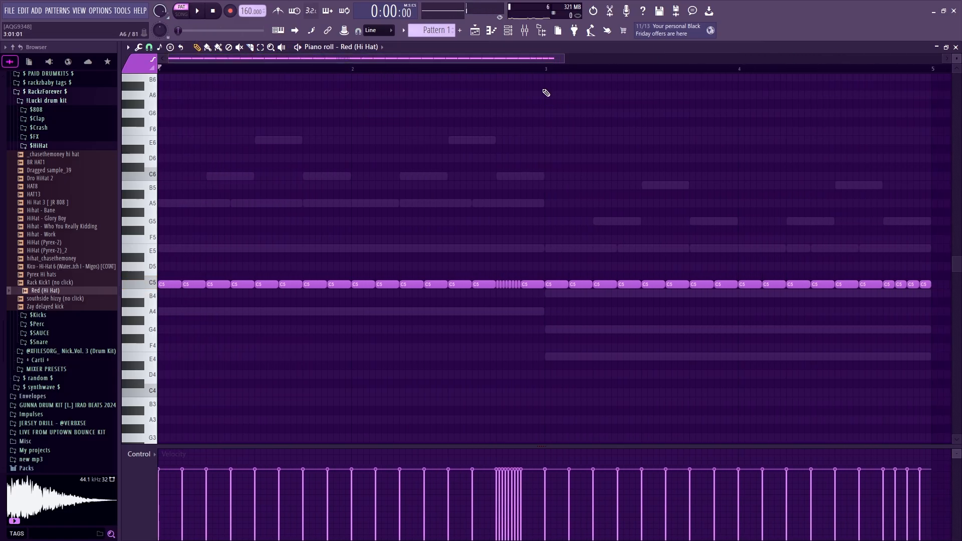
click(511, 36)
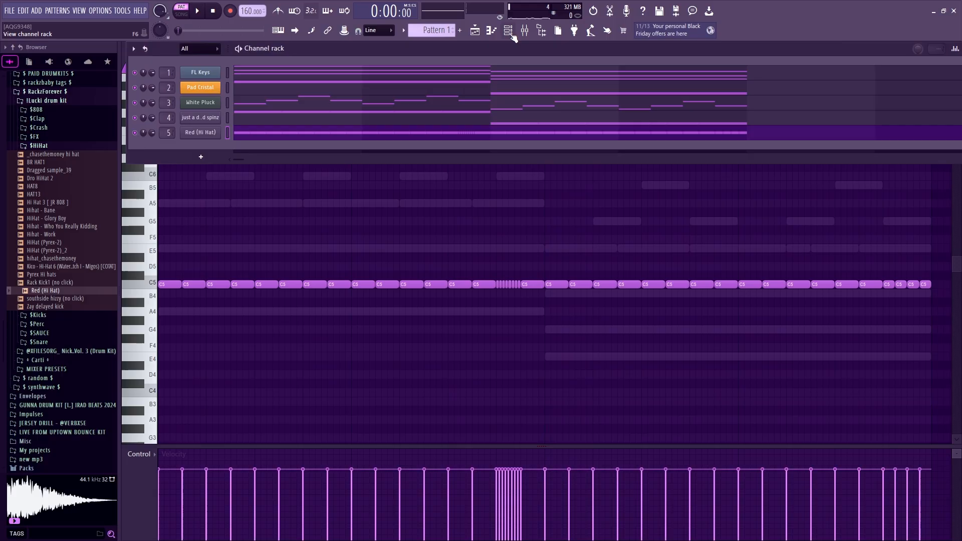
- Close the hi-hat sample folder and open the $Snare folder of the Lucki drum kit
click(65, 146)
click(60, 235)
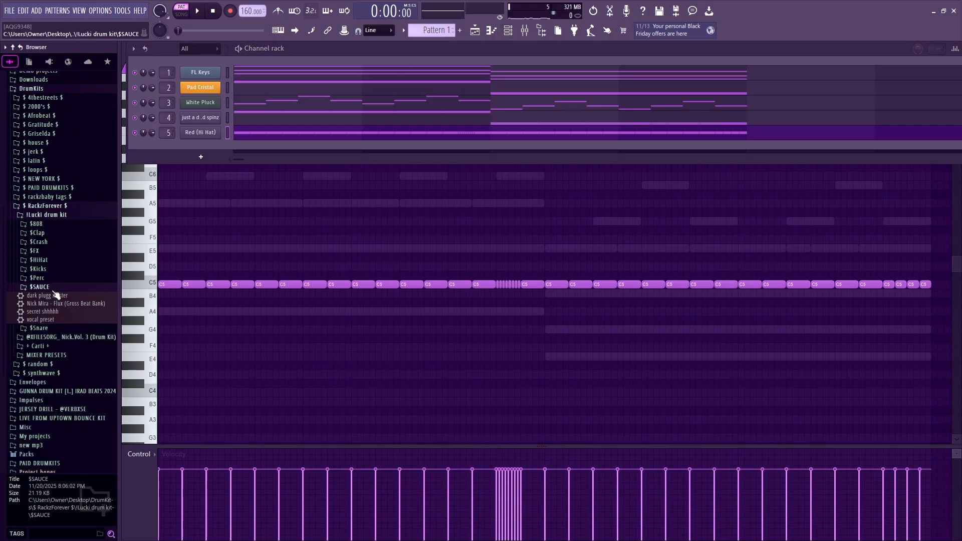
click(55, 289)
click(56, 278)
click(55, 279)
click(57, 296)
- Audition the snare samples against the playing pattern and add [KJ] Snare 5_15 as a new channel below the hi-hat
key(Down)
key(Down)
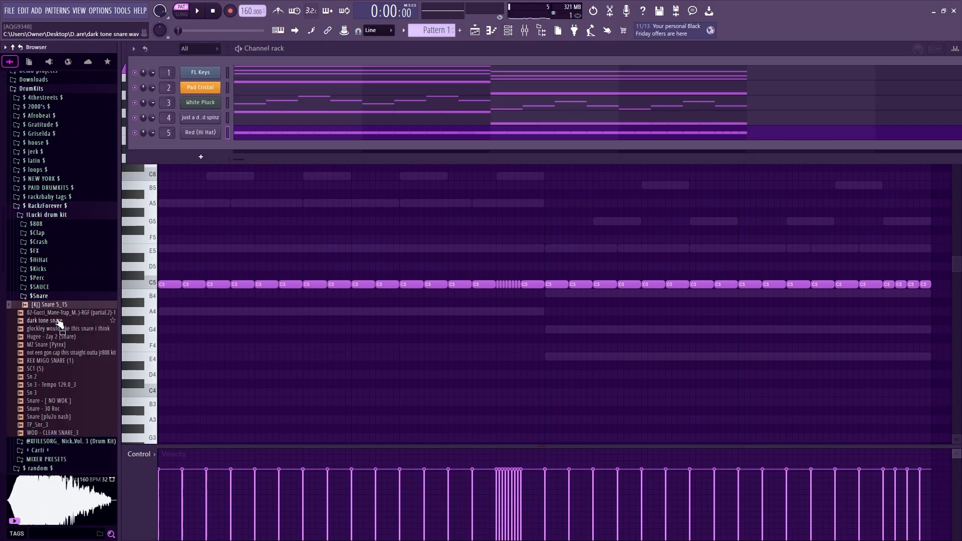
key(space)
key(Up)
scroll(59, 300, down, 4)
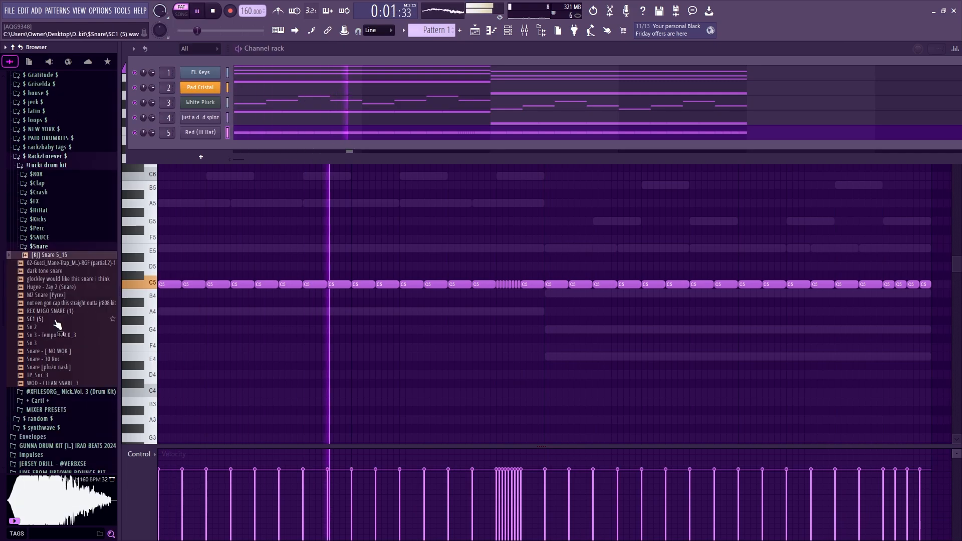
drag(56, 200, 183, 143)
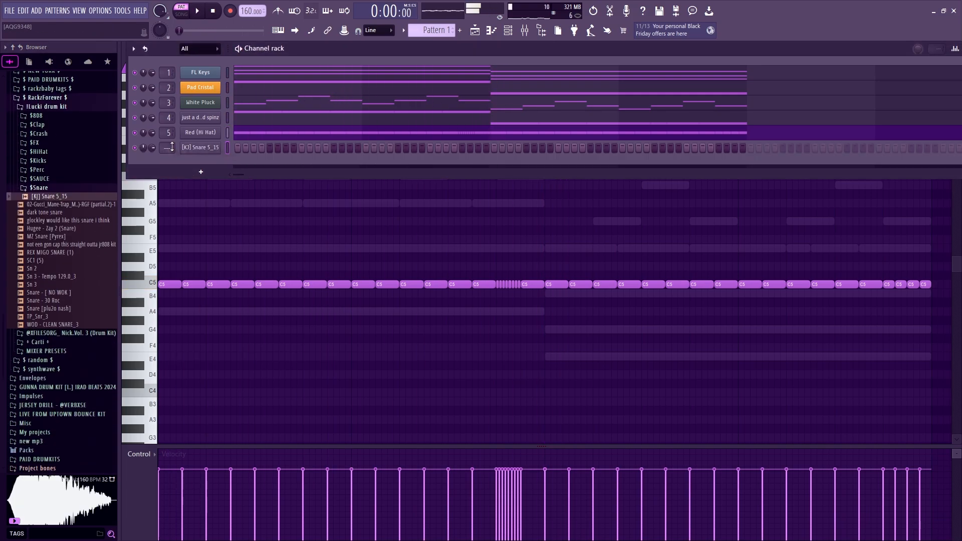
- With the pattern playing, place snare hits on step 9 of all four bars and an extra hit on step 15 of bar 4
key(space)
key(space)
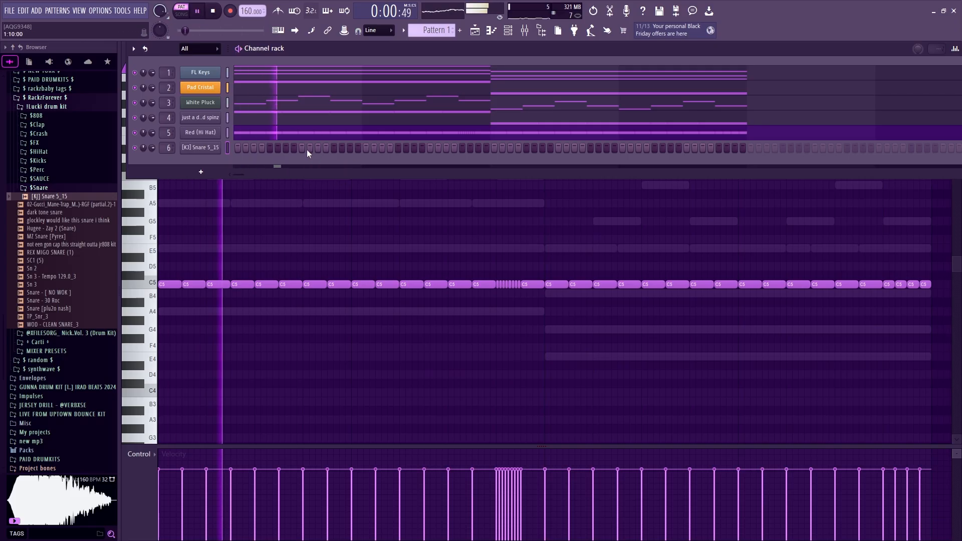
click(302, 147)
click(428, 148)
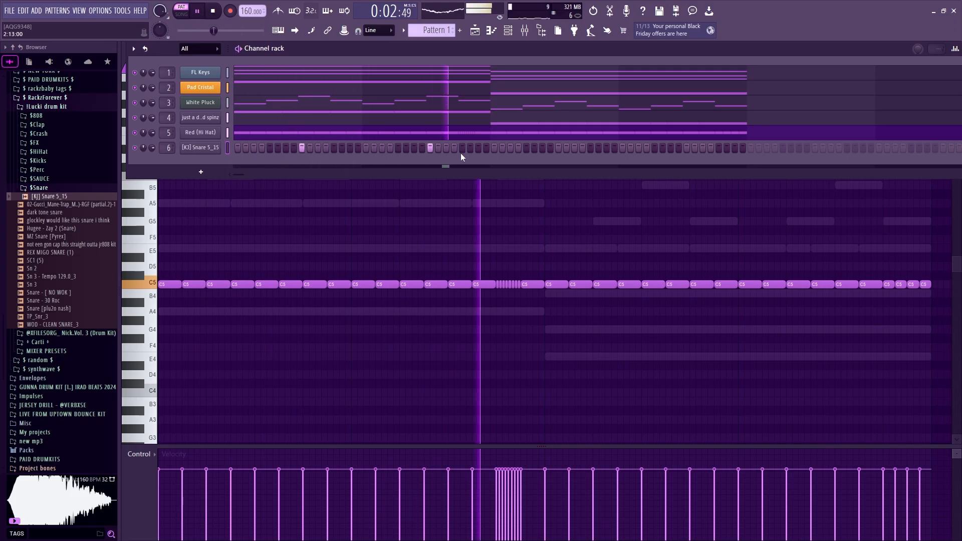
click(557, 149)
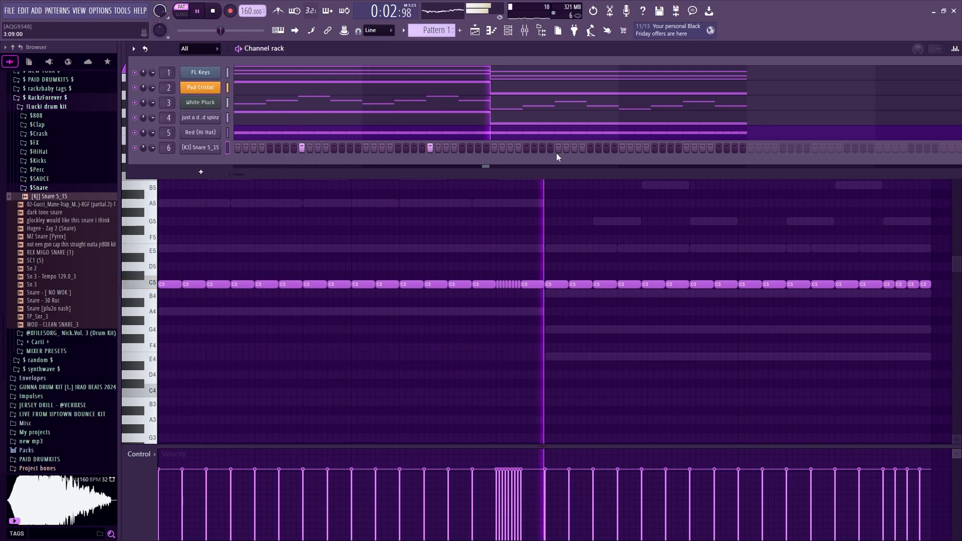
click(686, 148)
click(733, 148)
key(space)
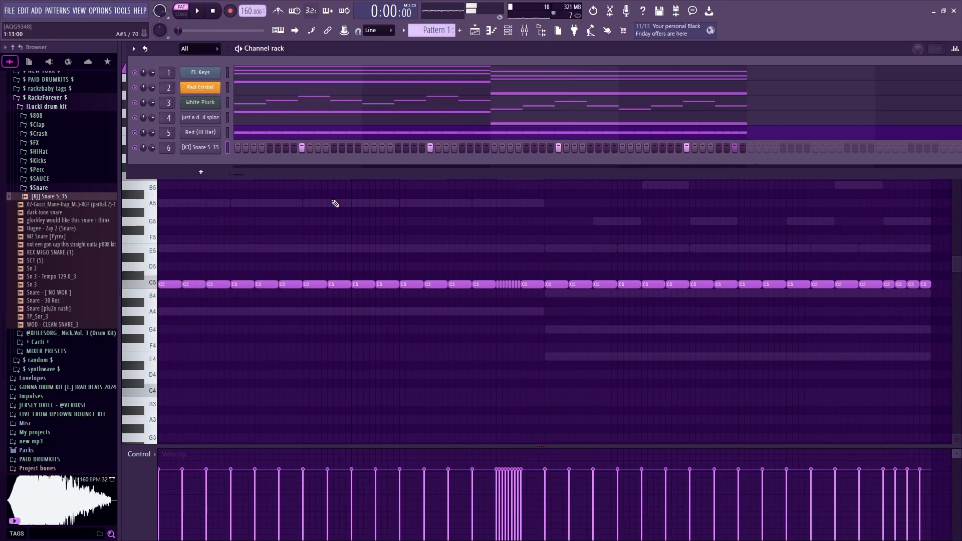
- Audition alternative samples in the $Snare folder and compare them with [KJ] Snare 5_15
click(203, 151)
click(203, 150)
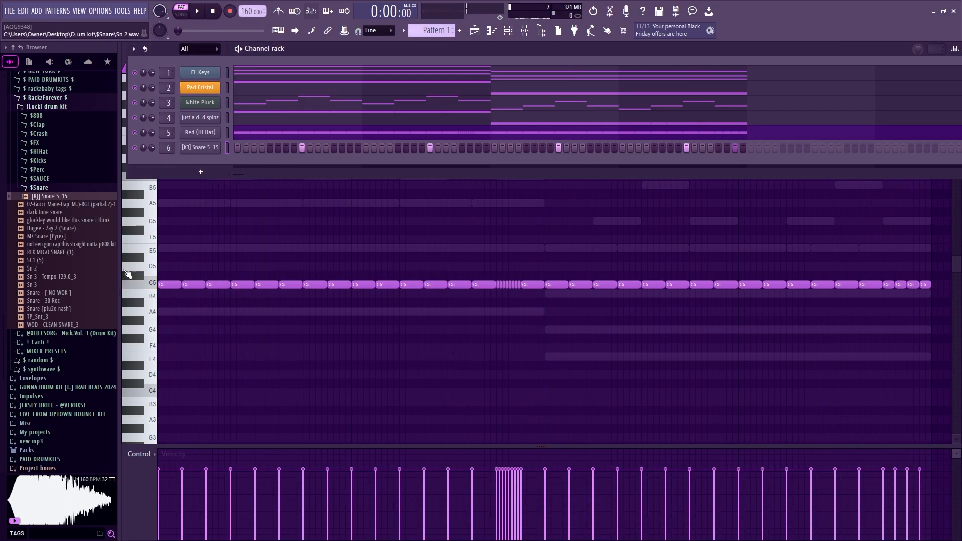
click(88, 325)
click(78, 310)
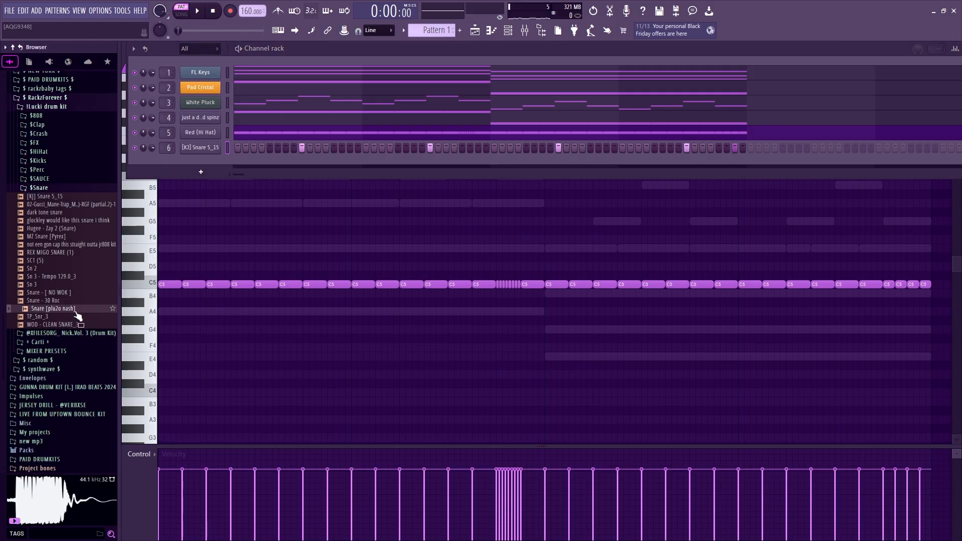
click(74, 316)
click(68, 301)
click(69, 294)
click(69, 283)
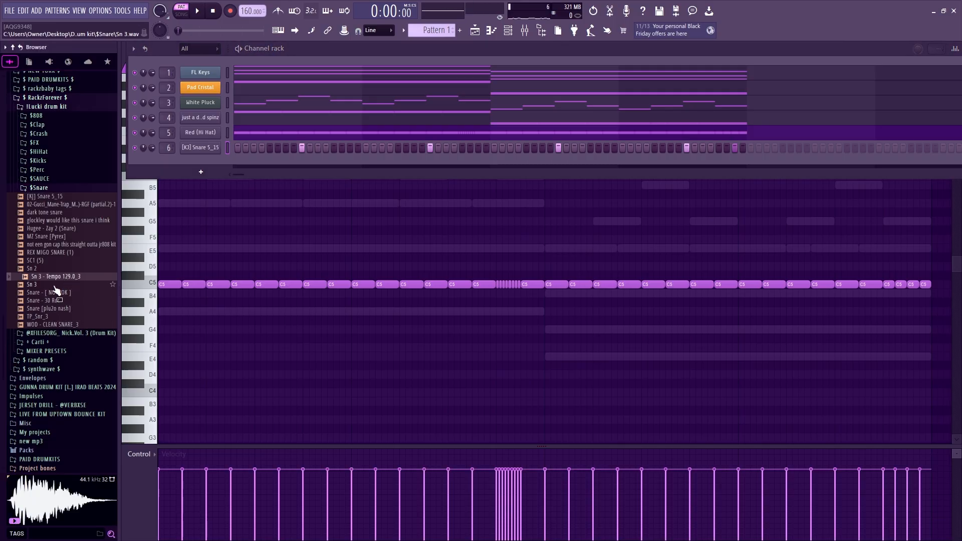
click(58, 197)
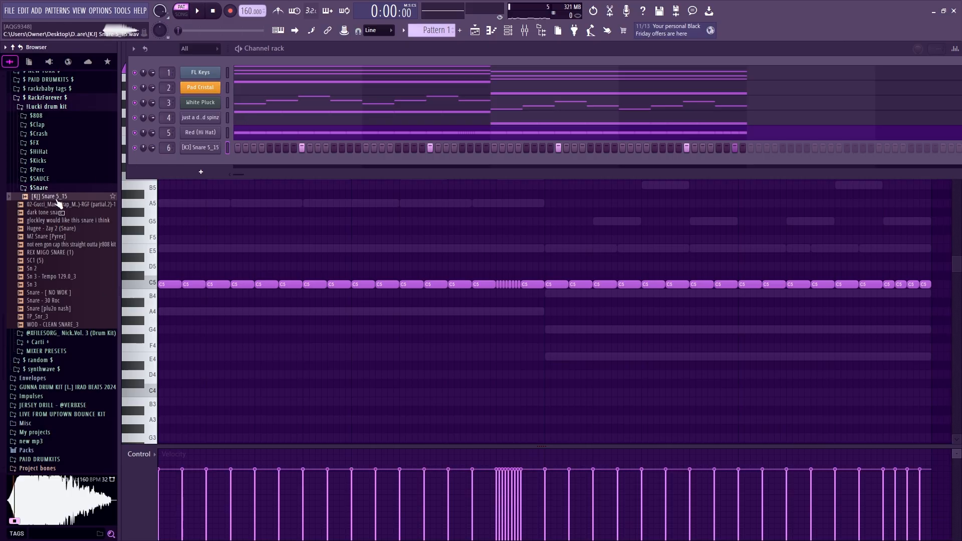
- Replace the snare channel's sample with Sn 3 and play the pattern
click(49, 293)
click(51, 286)
drag(52, 290, 204, 150)
key(space)
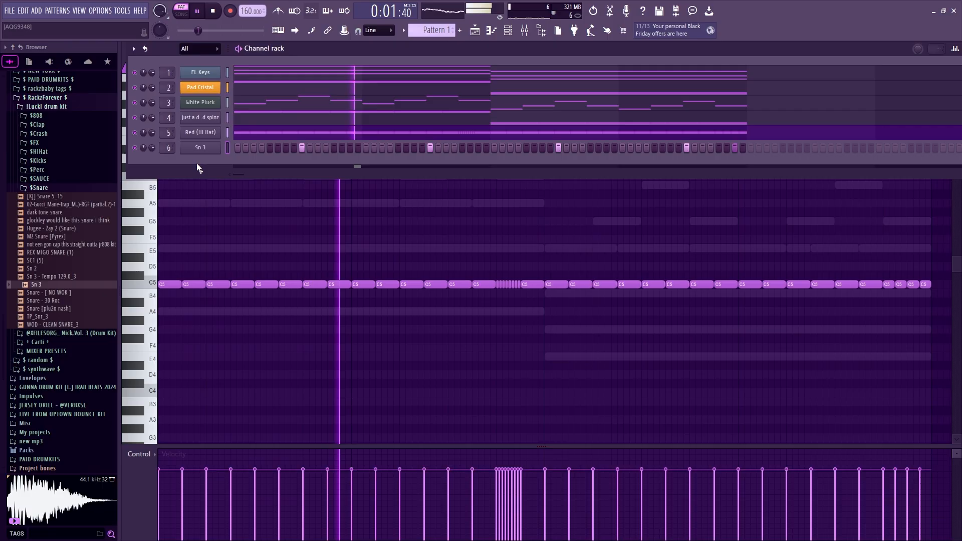
- Stop playback and switch the piano roll from Red (Hi Hat) to the Sn 3 channel
click(200, 148)
click(200, 148)
click(279, 347)
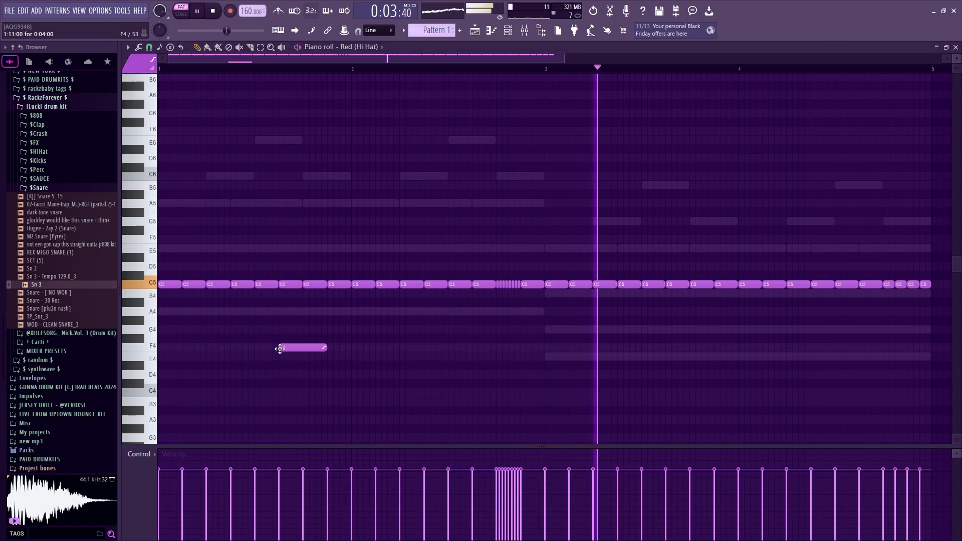
right_click(279, 348)
key(space)
scroll(372, 62, down, 3)
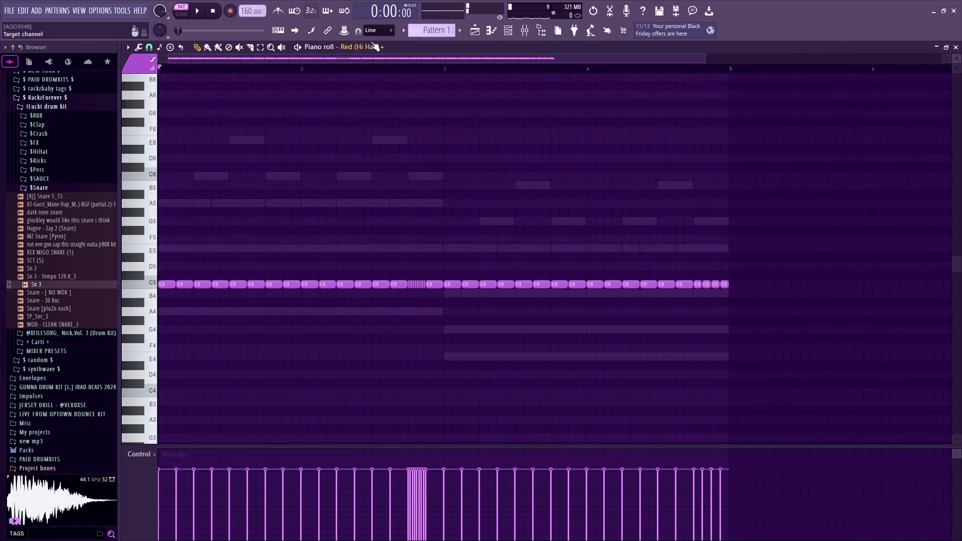
click(345, 47)
click(369, 180)
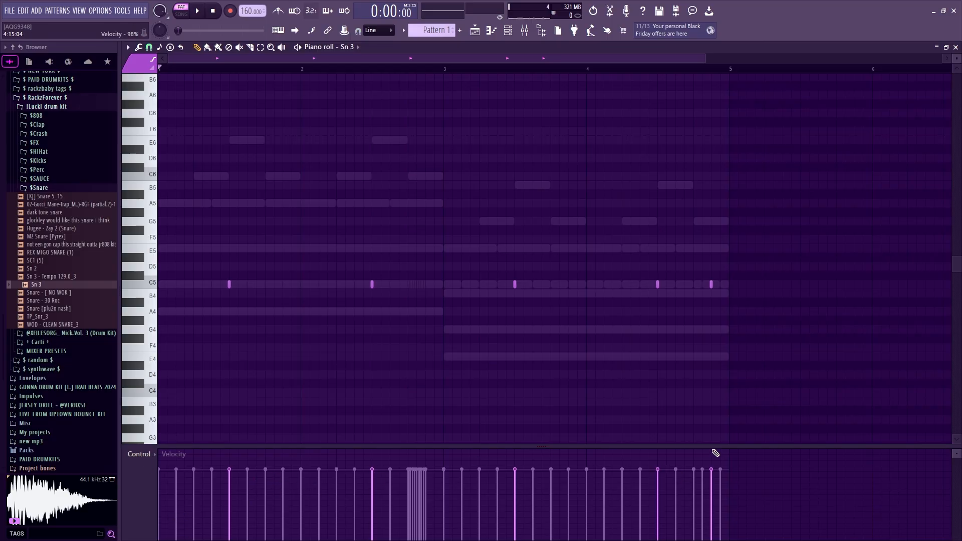
- Play the pattern from around bar 4 to check the last snare hits
scroll(657, 58, up, 3)
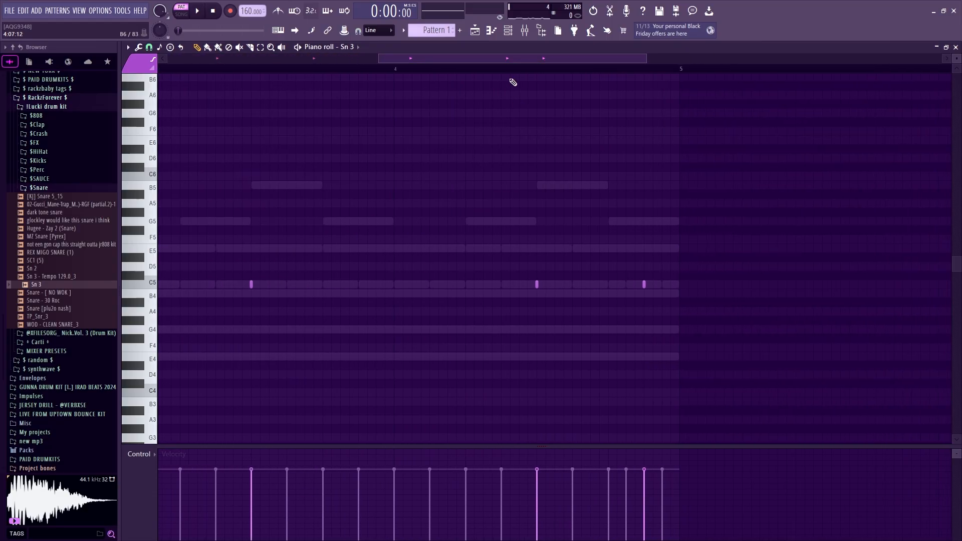
click(524, 69)
key(space)
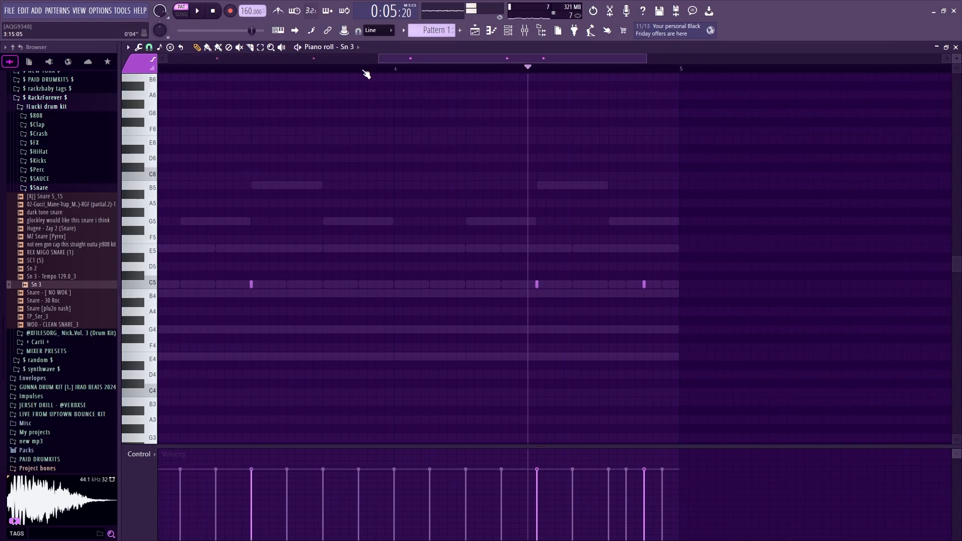
click(397, 73)
key(space)
right_click(407, 83)
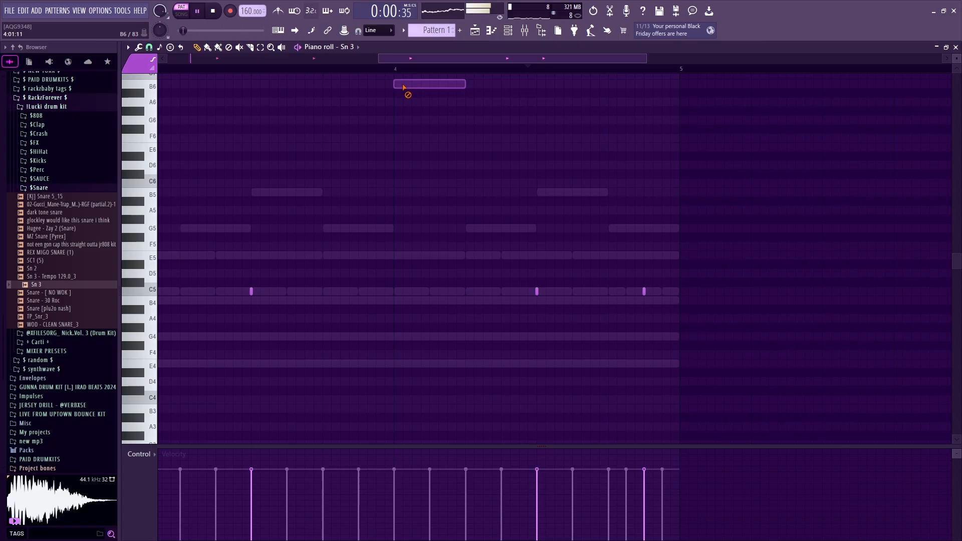
key(space)
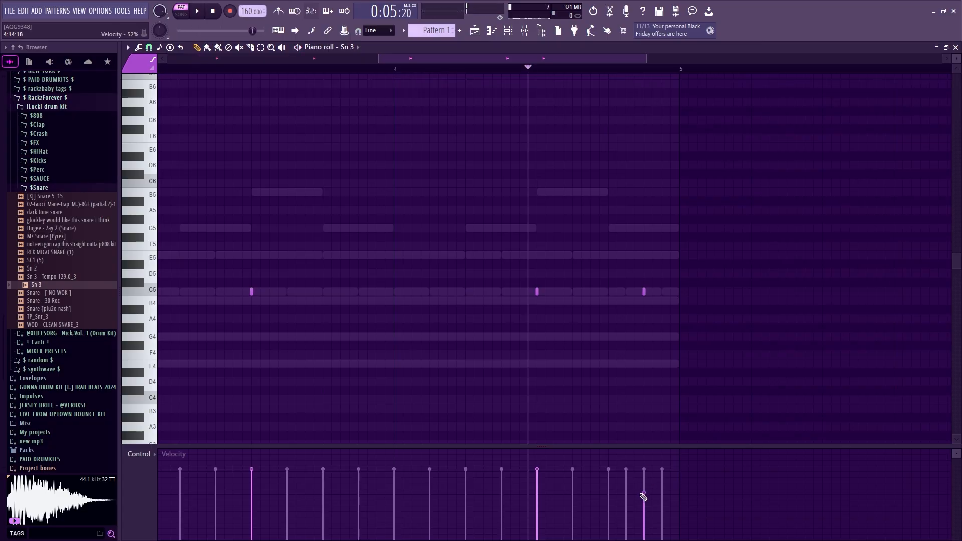
- Lower the velocity of the last snare note in bar 4 slightly and play bar 4 to check it
key(space)
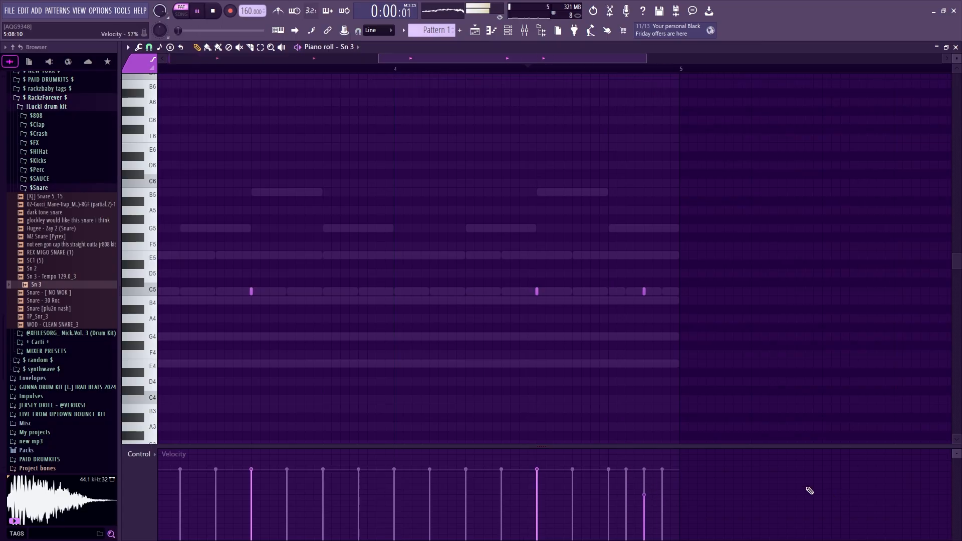
key(space)
key(space)
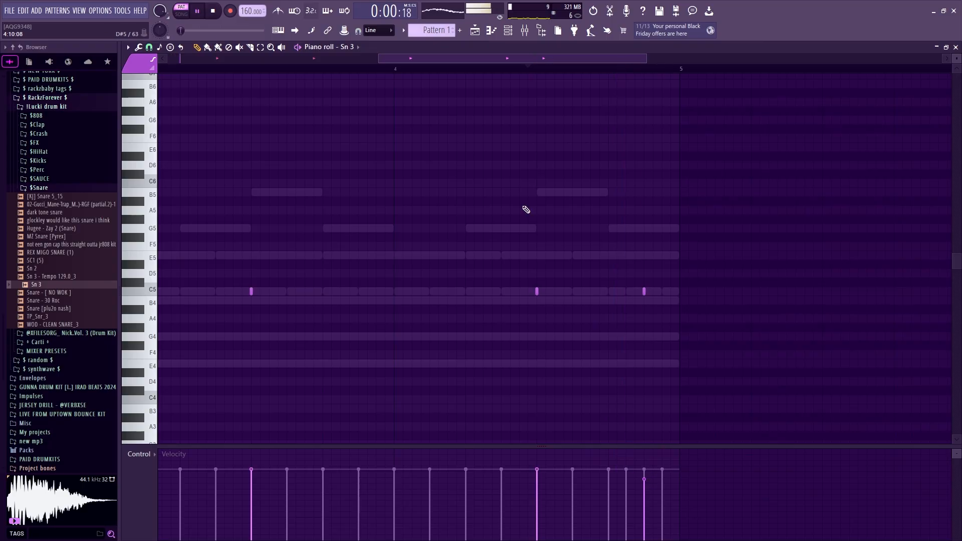
key(space)
click(397, 69)
key(space)
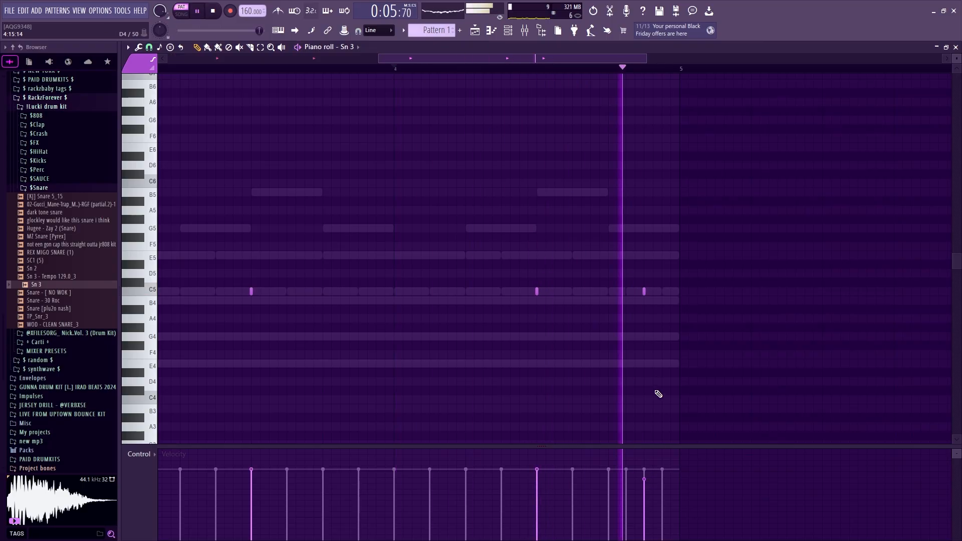
key(space)
click(213, 11)
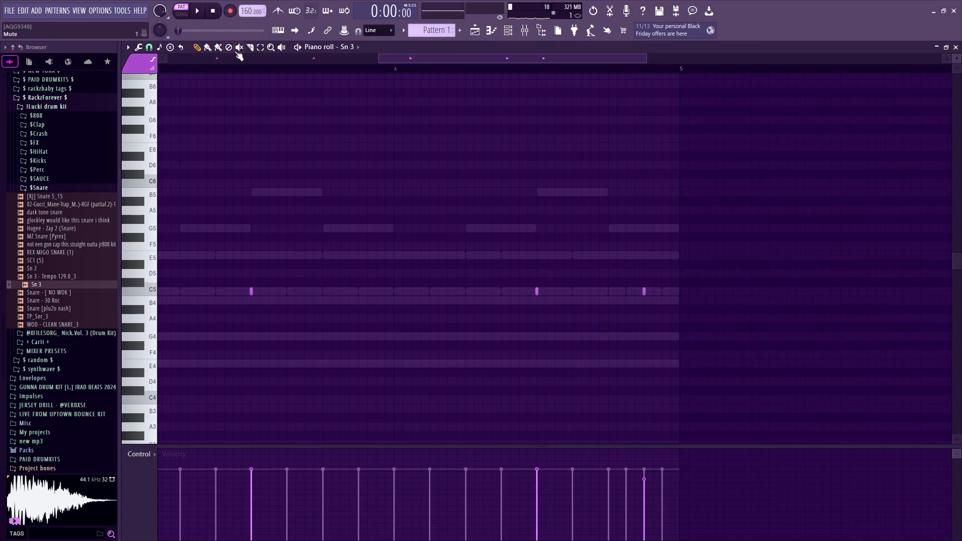
- Show the channel rack, close the snare sample folder and open the drum kit's $Kicks folder
scroll(239, 58, down, 5)
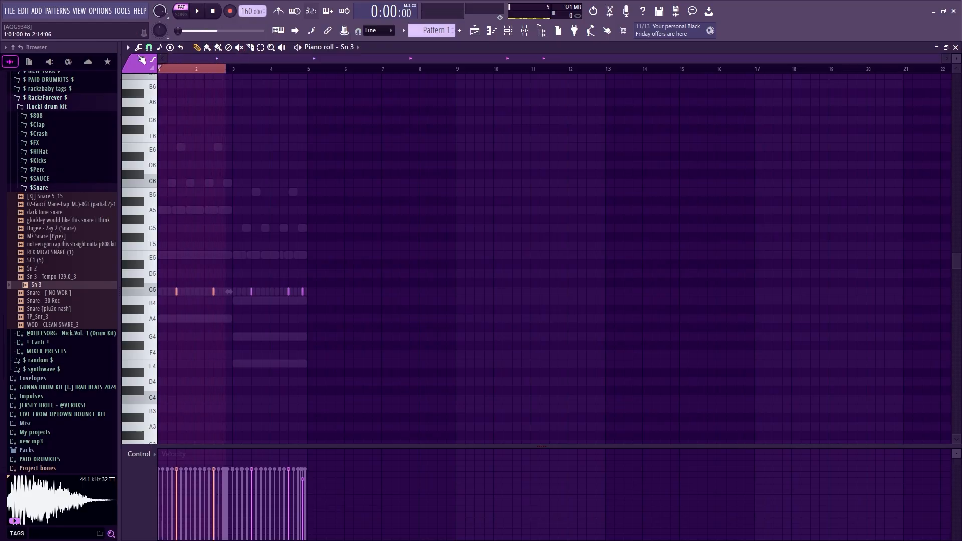
scroll(231, 65, up, 3)
click(509, 34)
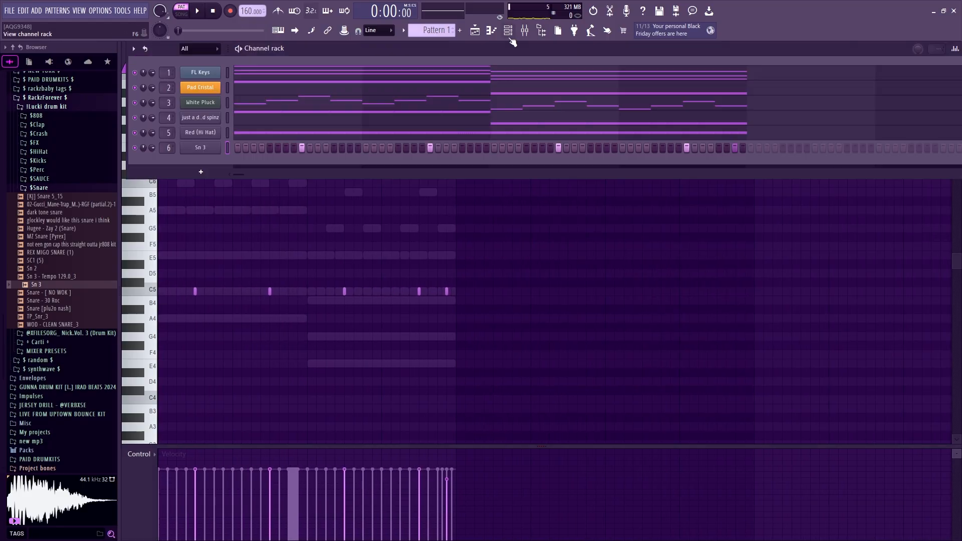
click(39, 188)
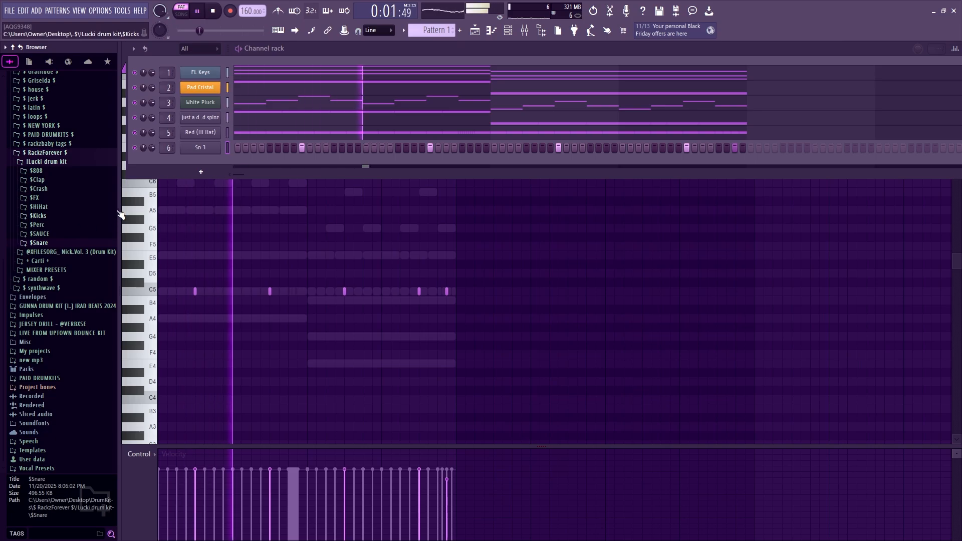
key(space)
click(80, 218)
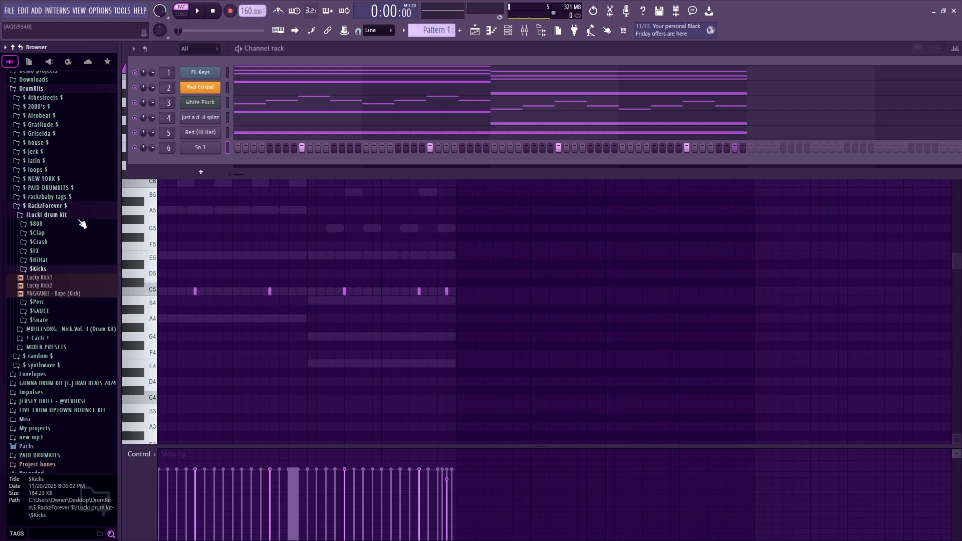
- Audition the kick samples and add Lucky Kick1 as a new channel directly below the 808
click(80, 278)
click(80, 295)
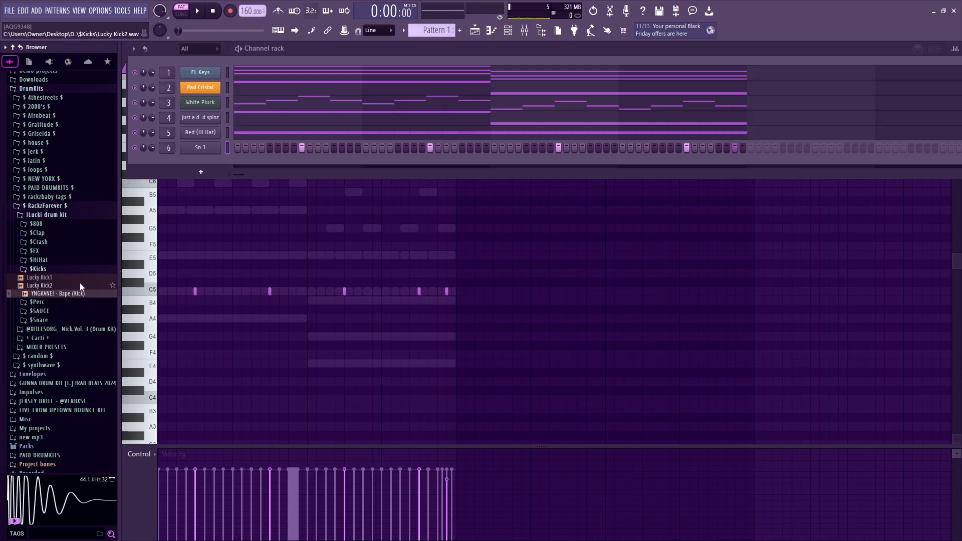
click(81, 284)
click(73, 270)
click(70, 271)
drag(65, 278, 206, 124)
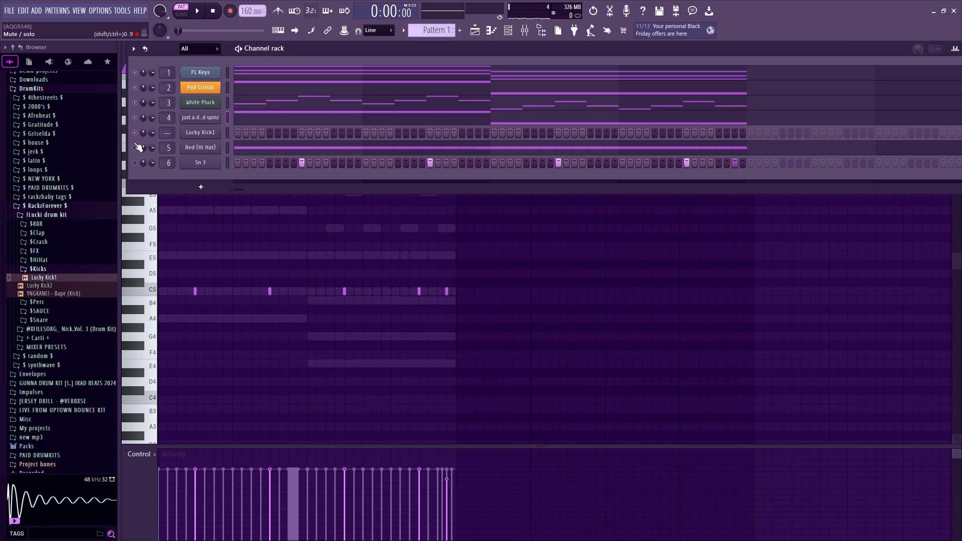
- Mute all channels except the 808 and Lucky Kick1, and copy the 808's notes into the kick's piano roll
key(space)
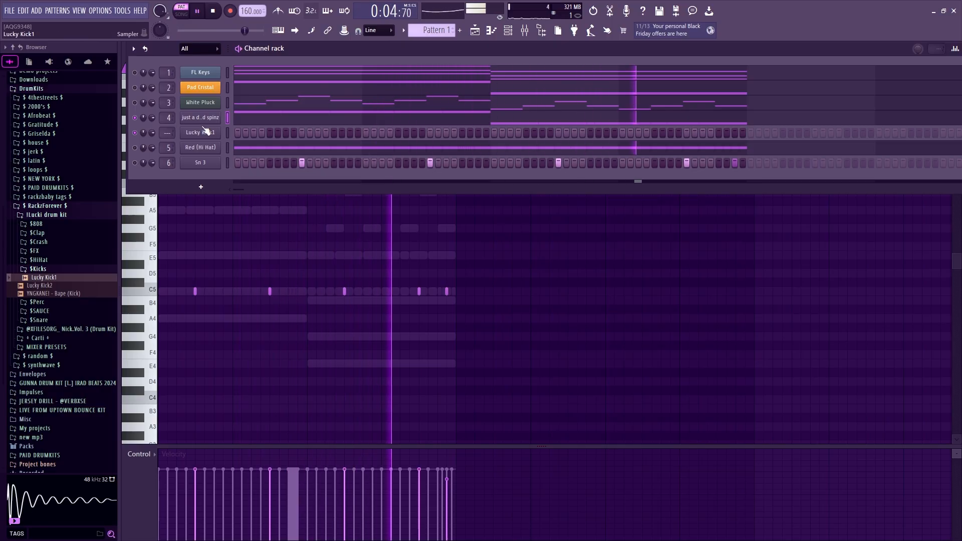
key(space)
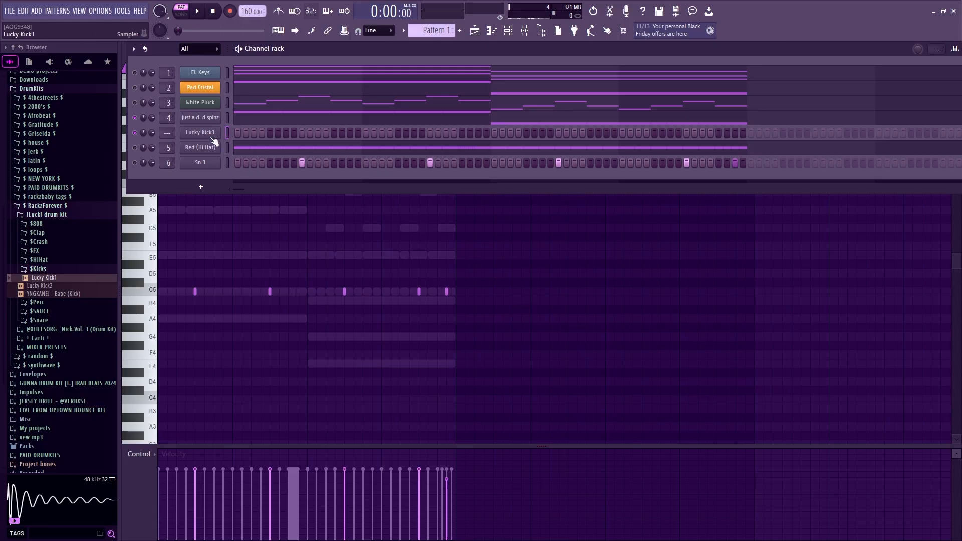
key(ctrl+v)
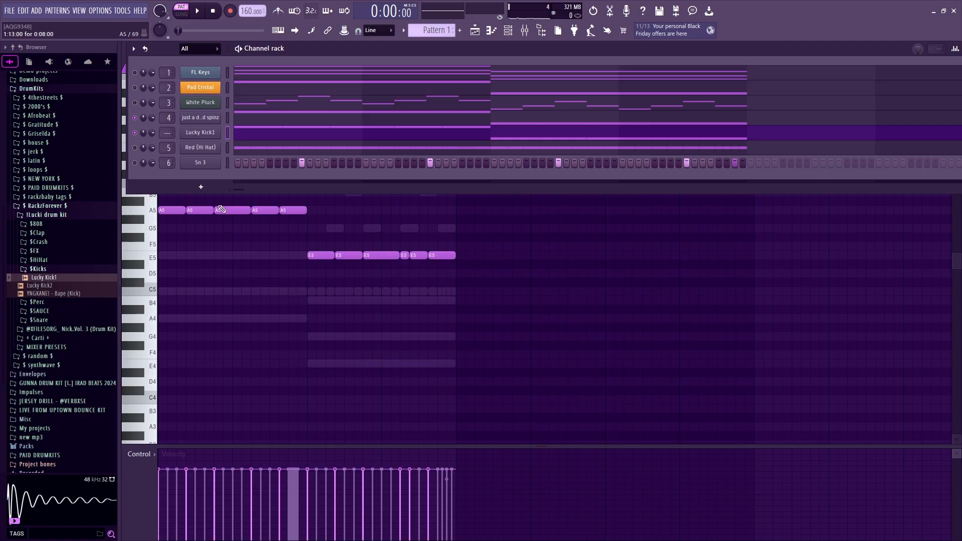
click(262, 310)
right_click(264, 310)
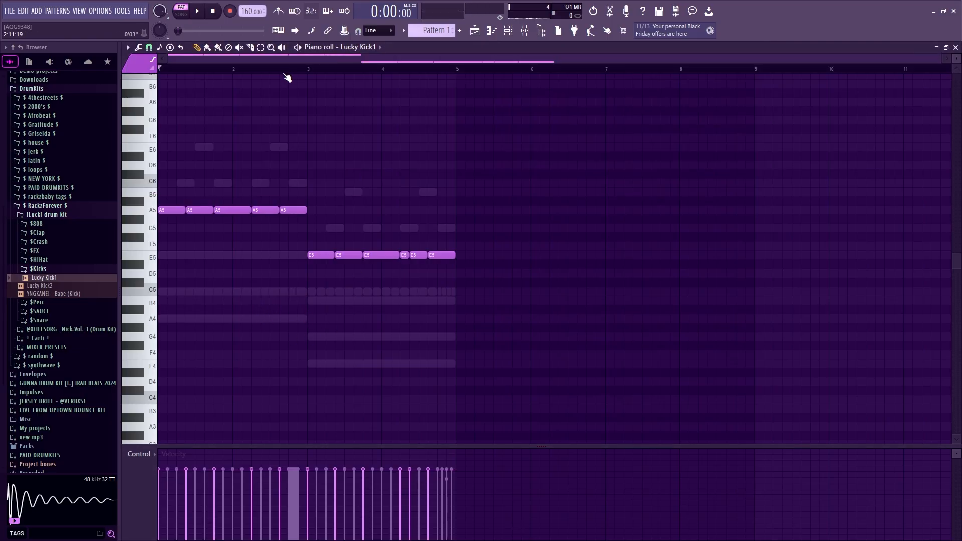
drag(283, 69, 159, 69)
ctrl+click(206, 67)
scroll(258, 228, up, 3)
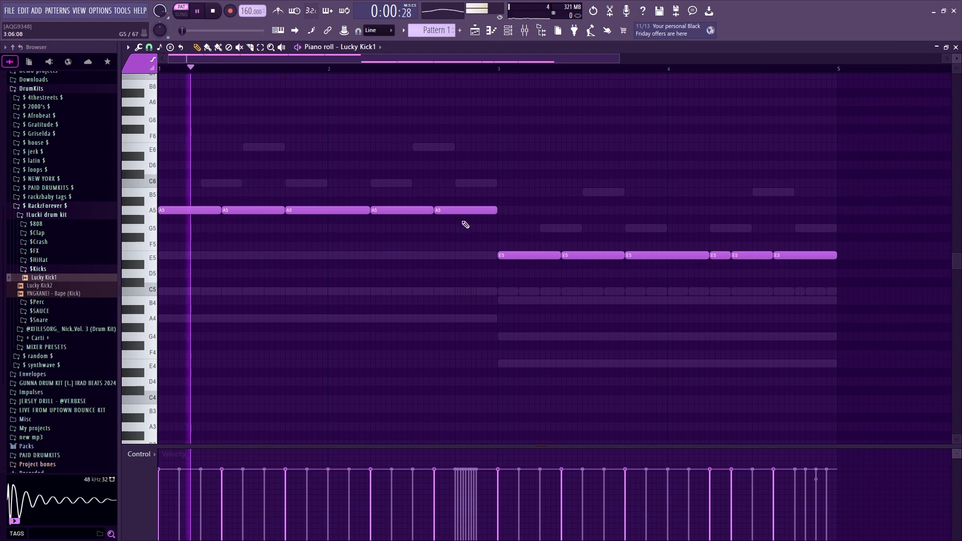
- Play the copied kick notes with the 808 toggled to check how the kick sounds
key(F6)
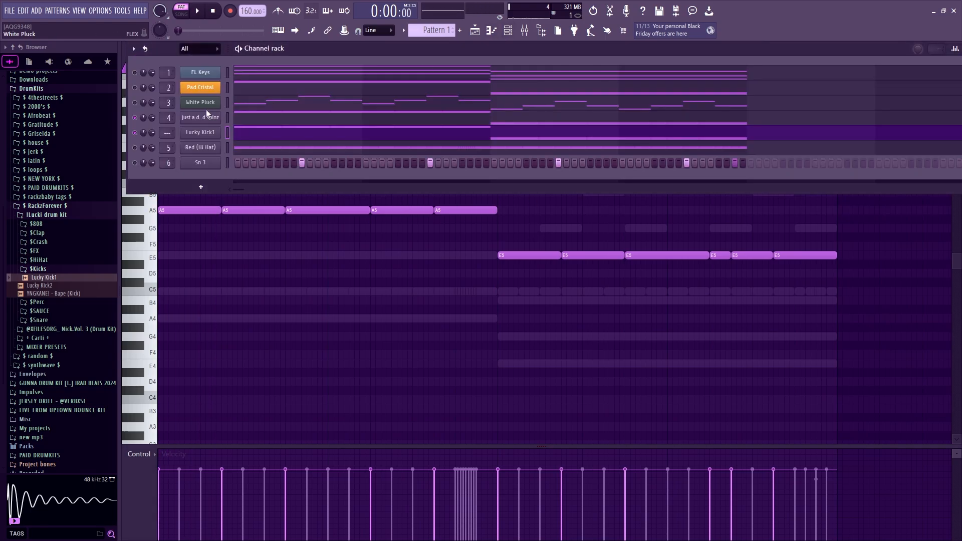
key(space)
key(space)
click(134, 118)
key(F6)
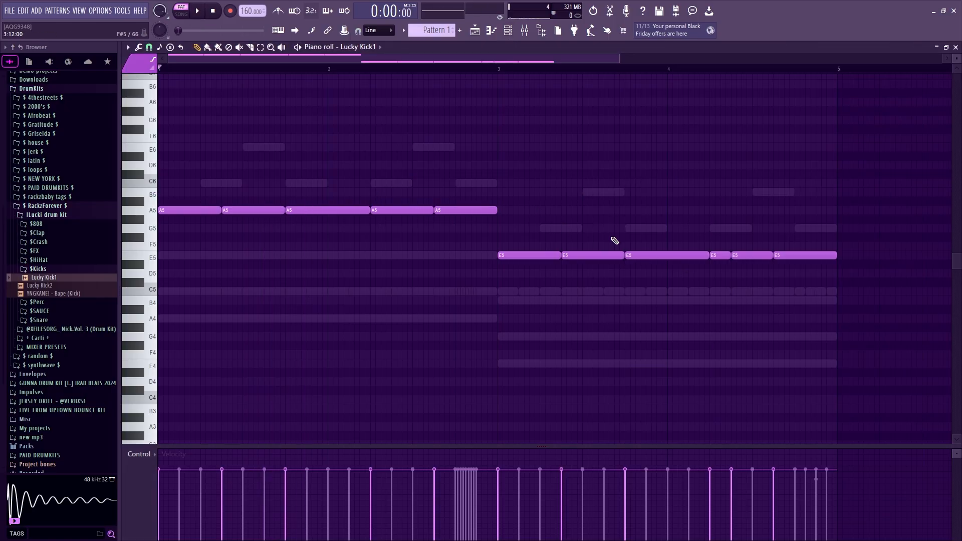
- Move all of the kick's A5 and E5 notes down to C5 while playing the pattern
drag(592, 234, 158, 170)
mouse_move(204, 211)
mouse_down()
mouse_move(182, 230)
mouse_move(159, 297)
mouse_up()
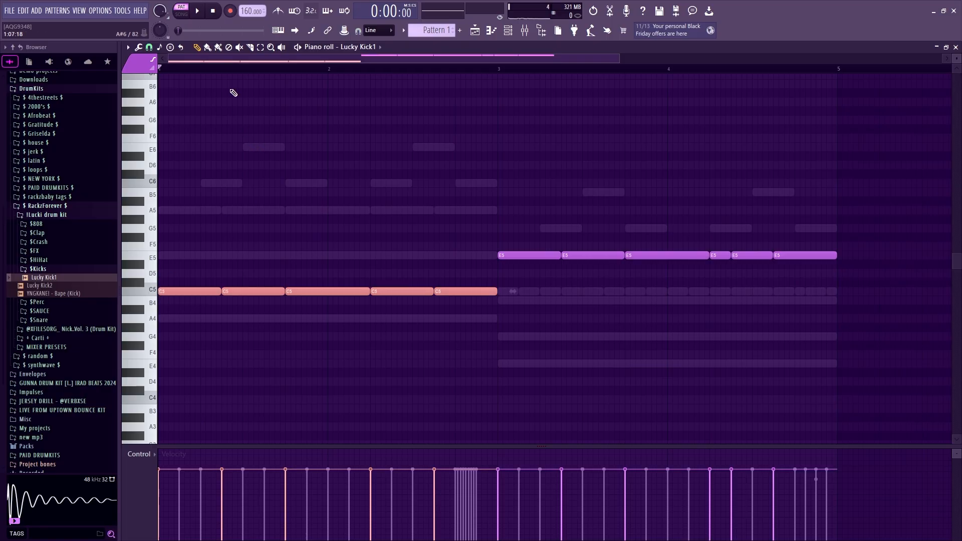
drag(619, 59, 896, 59)
key(space)
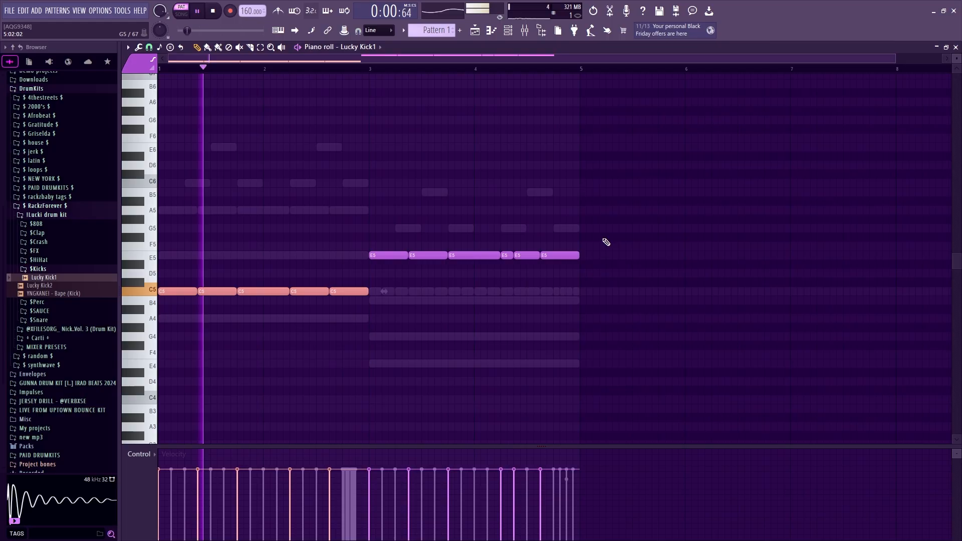
drag(605, 268, 382, 293)
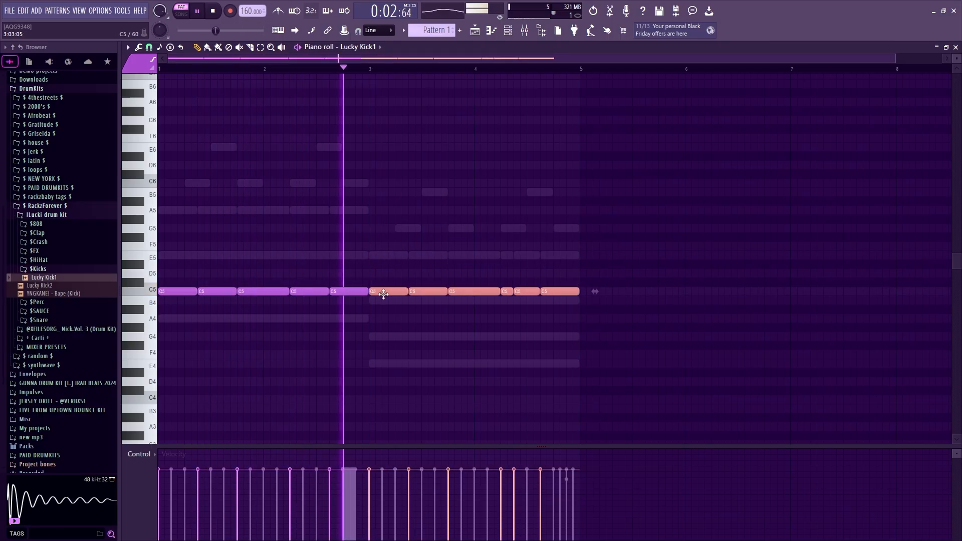
scroll(447, 59, up, 3)
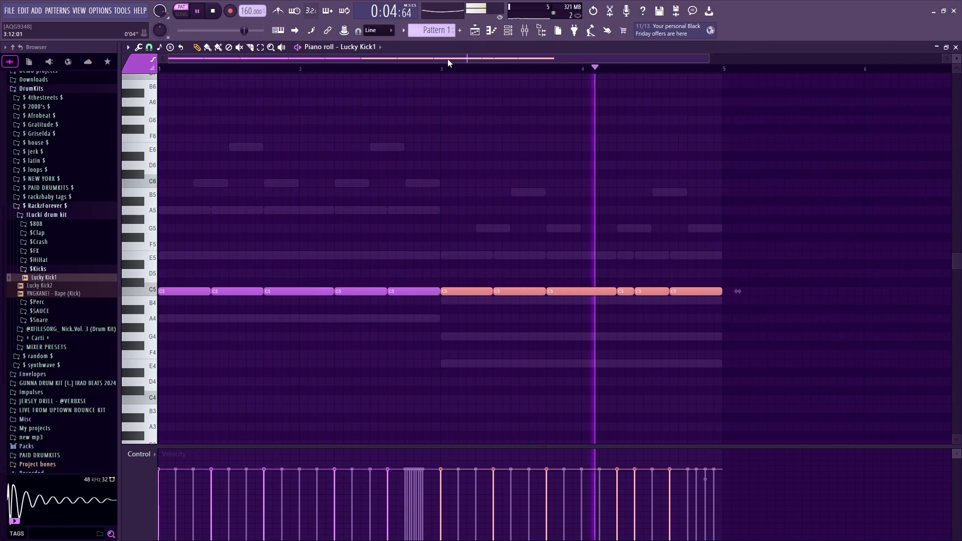
- Stop playback and load Fruity parametric EQ 2 on the 808's mixer track, Insert 4
key(F6)
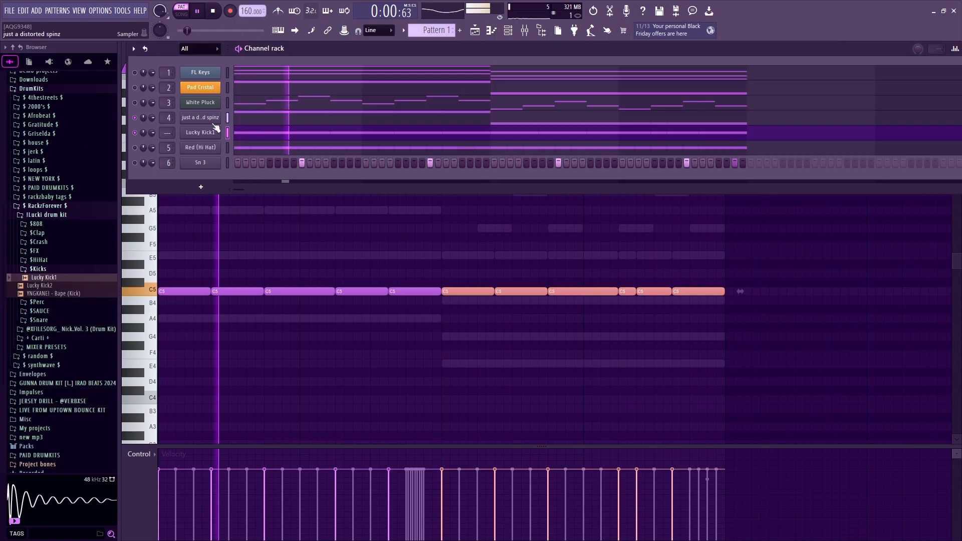
key(space)
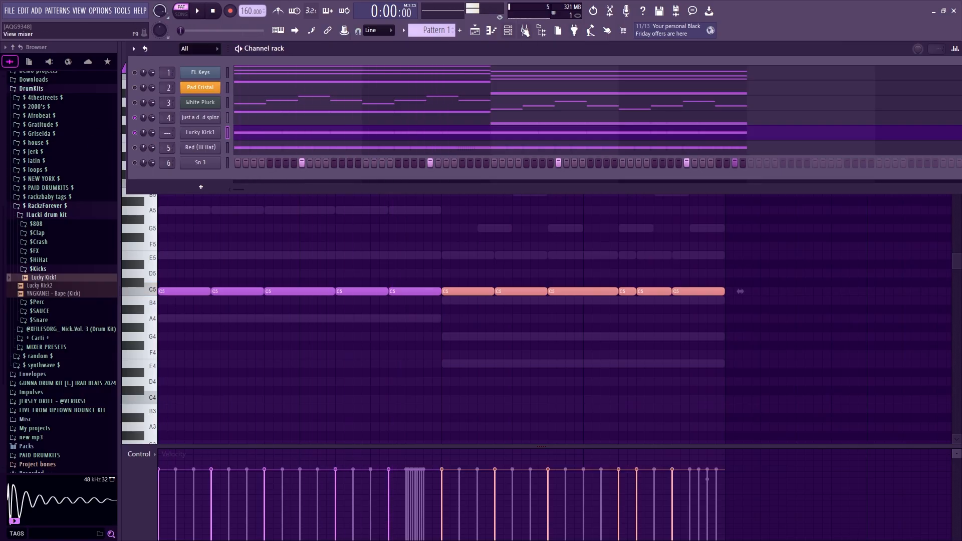
key(F9)
click(314, 255)
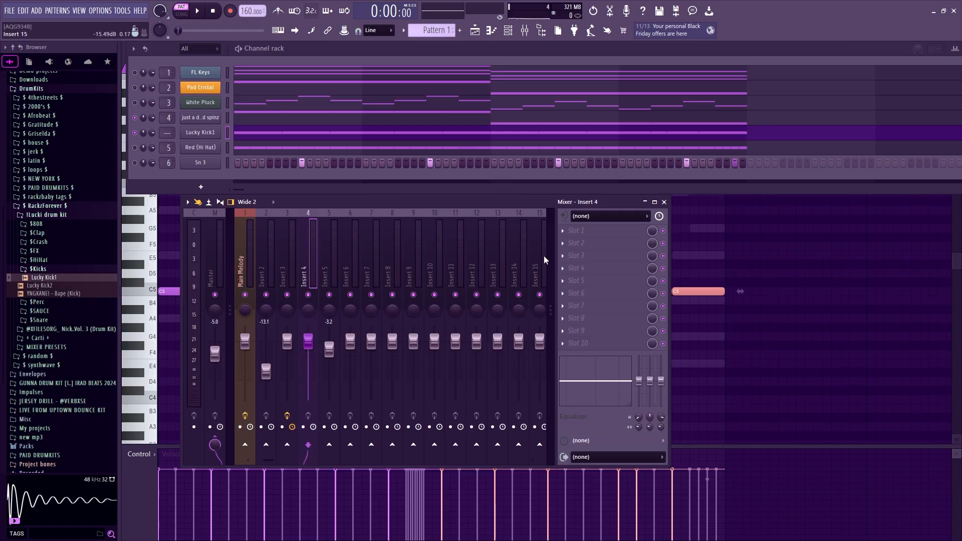
click(576, 231)
click(243, 434)
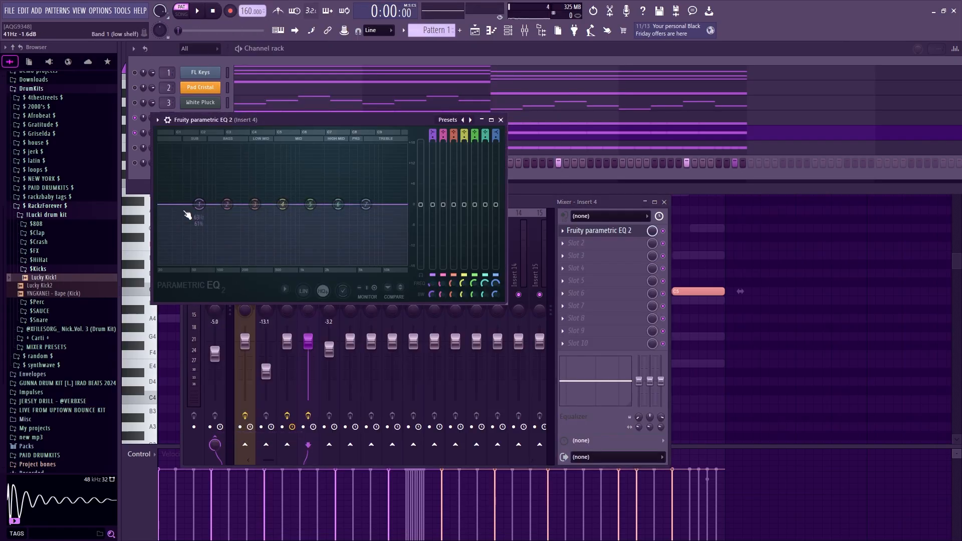
- Pull EQ band 1 to -18 dB at 29 Hz and band 7 to -18 dB at about 18492 Hz, checking by ear
drag(199, 204, 171, 262)
key(space)
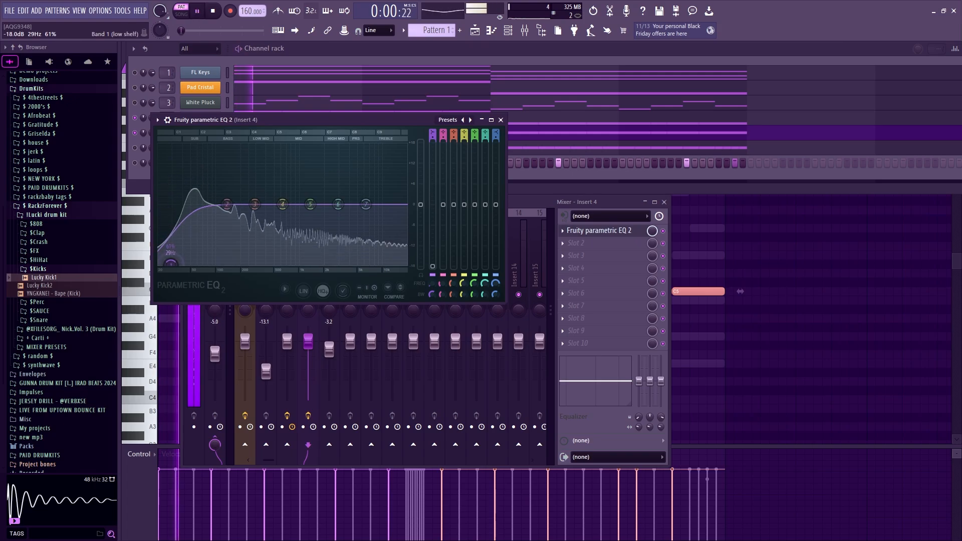
key(space)
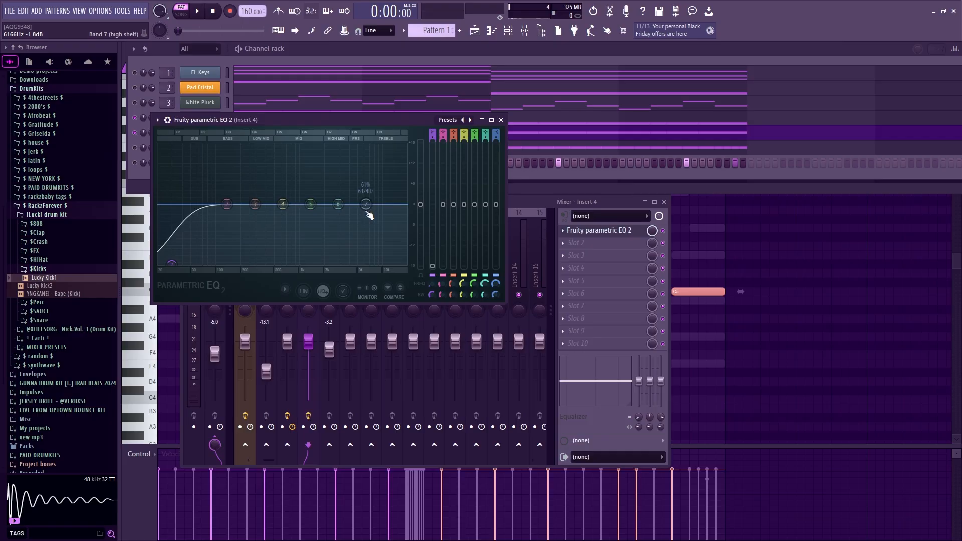
drag(366, 204, 404, 263)
key(space)
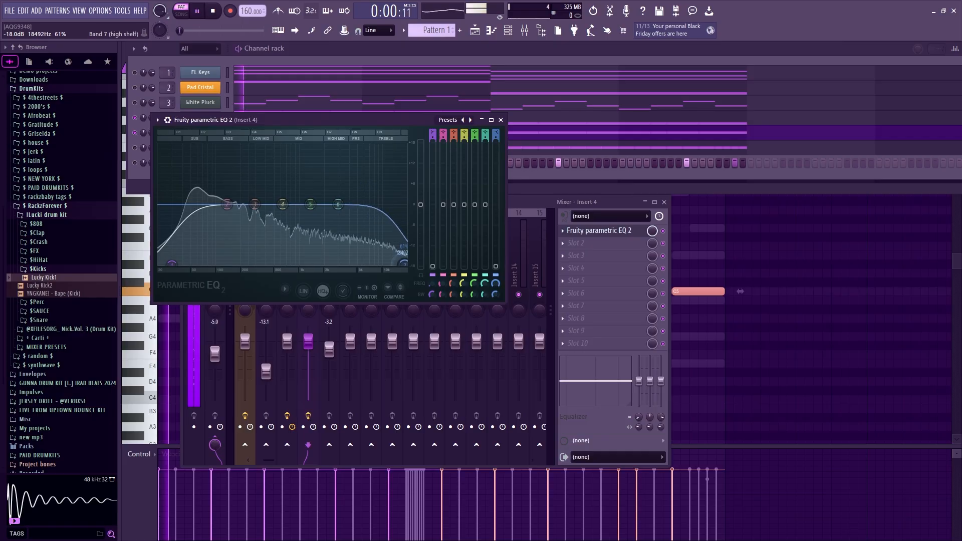
key(Escape)
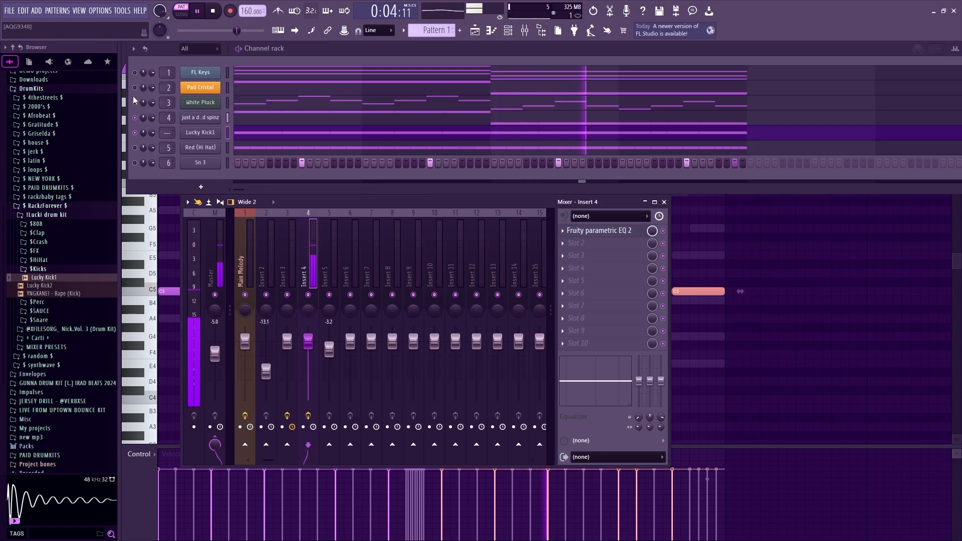
- Unmute the remaining channels, play the full pattern and close the mixer
key(space)
click(135, 73)
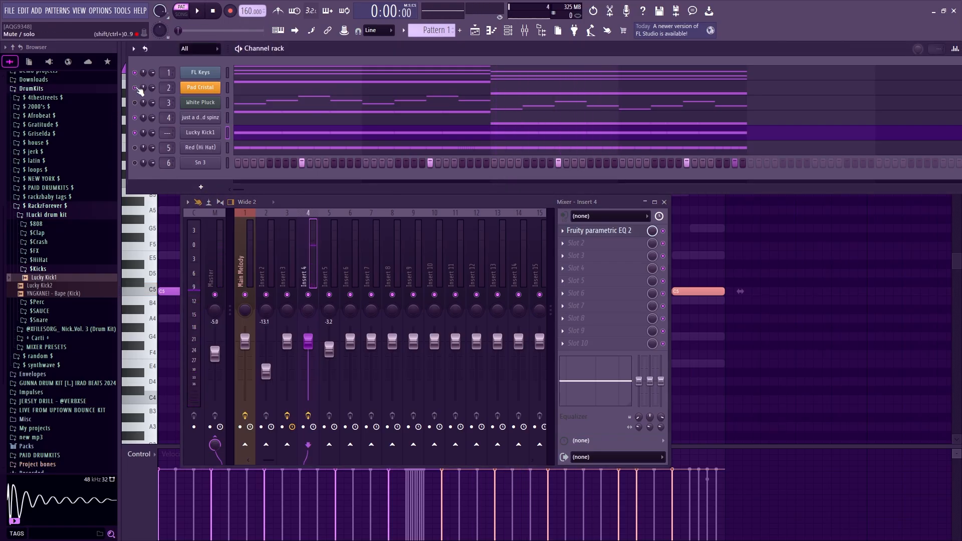
key(space)
key(space)
click(526, 30)
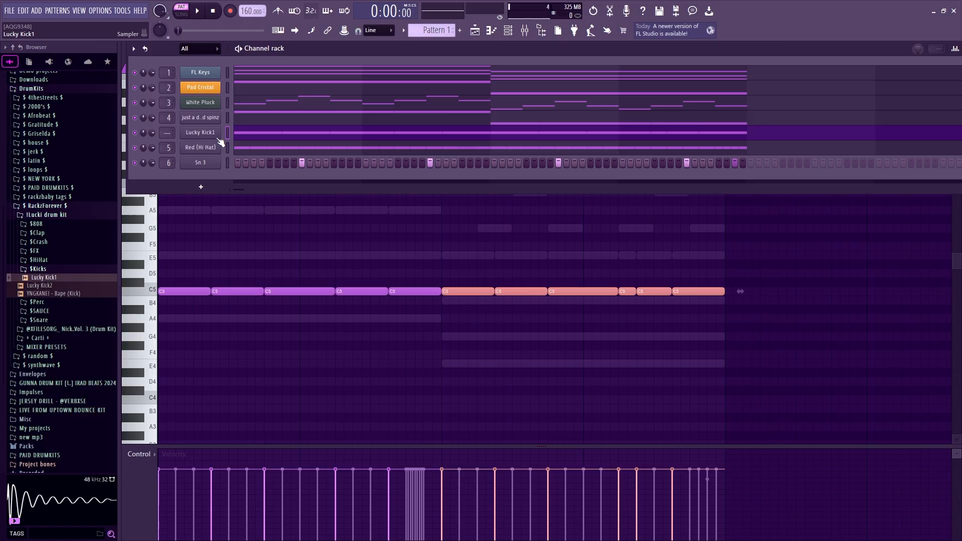
- Move the Lucky Kick1 channel below Sn 3 and route it to mixer track 7
key(alt+Down)
key(alt+Down)
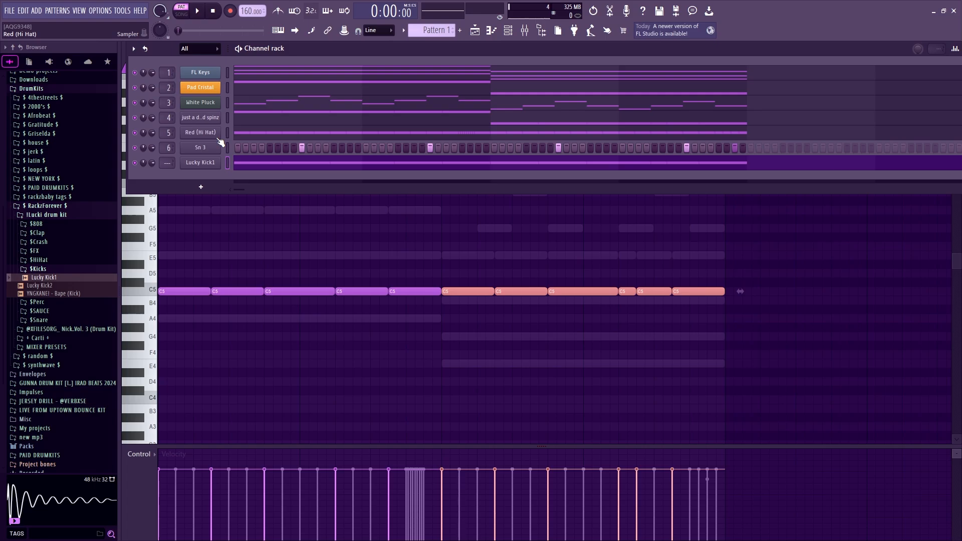
drag(169, 163, 169, 150)
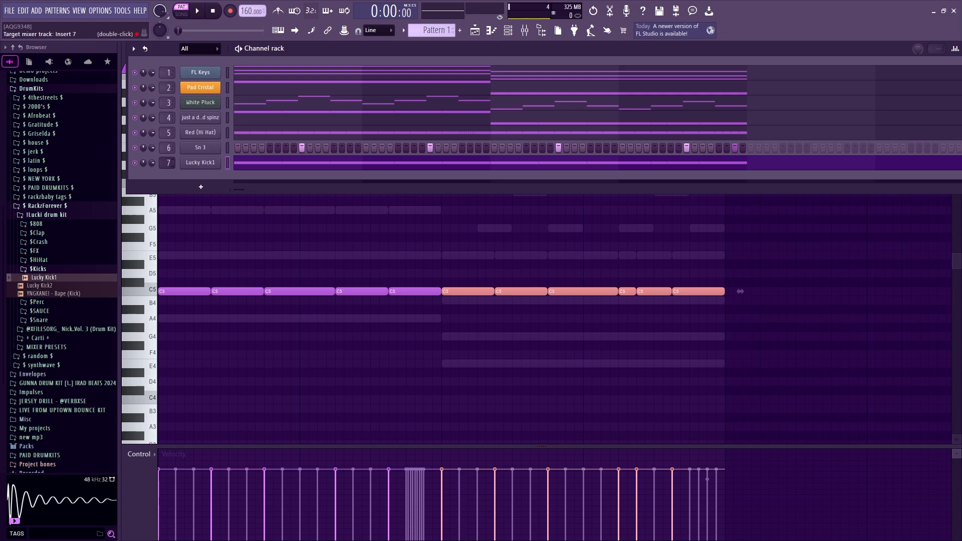
- Play the full pattern with the kick and bring up the playlist
key(space)
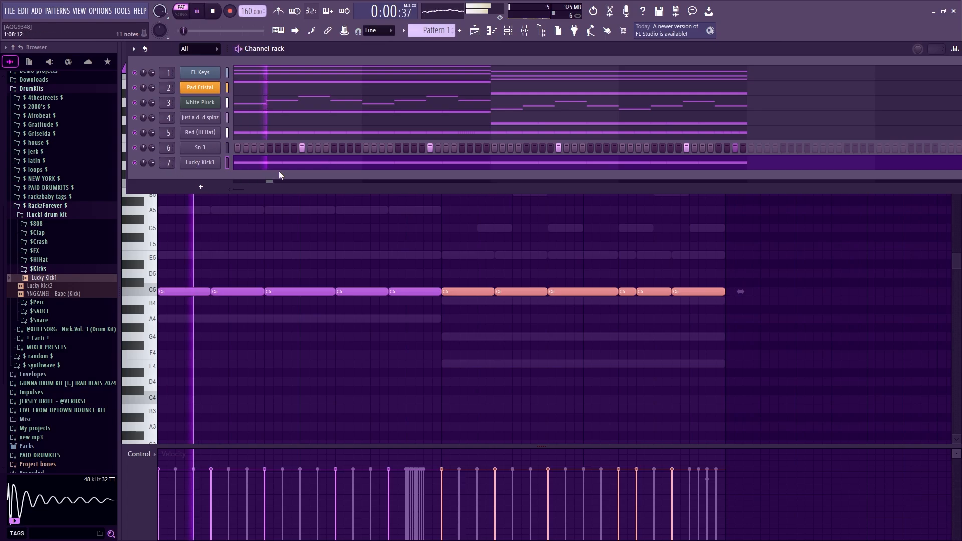
click(396, 363)
key(F7)
key(space)
click(413, 268)
right_click(414, 268)
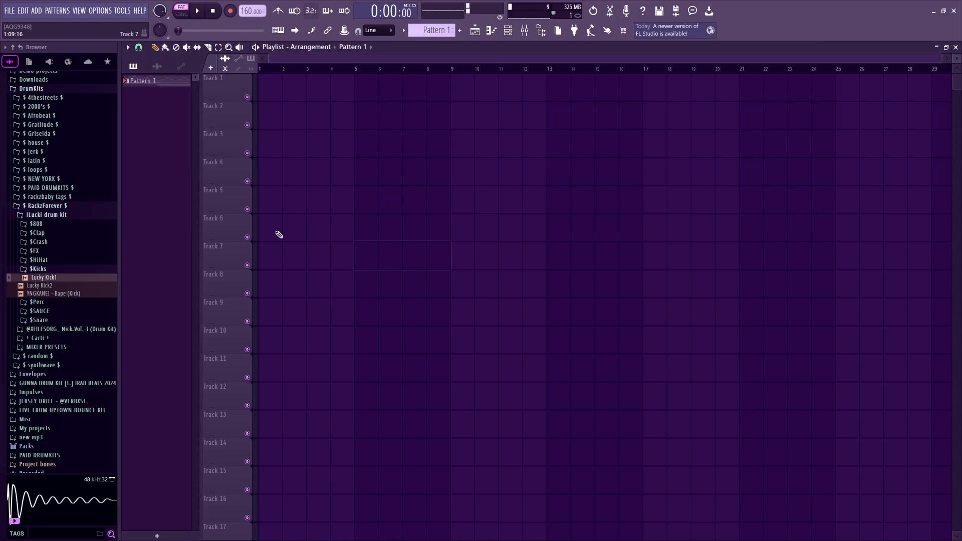
key(space)
key(space)
click(505, 38)
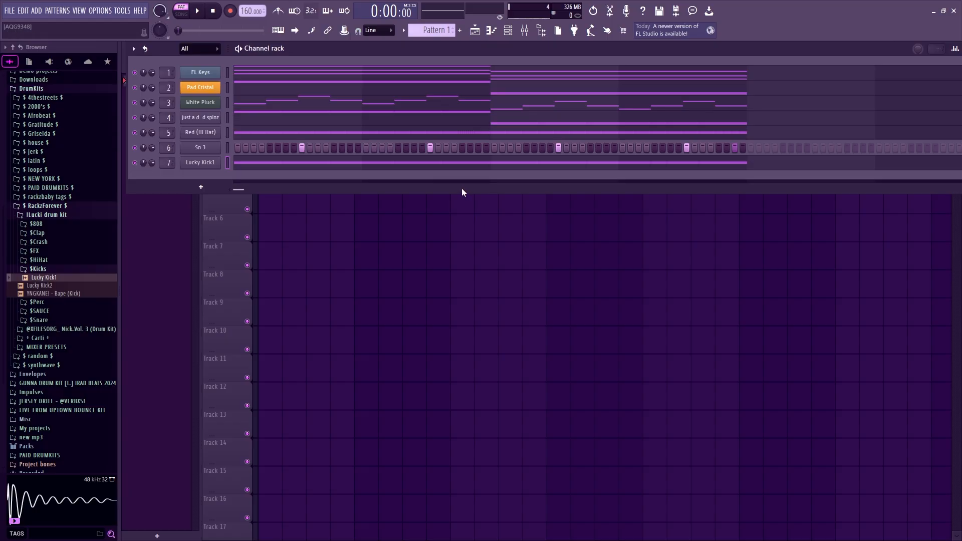
key(F6)
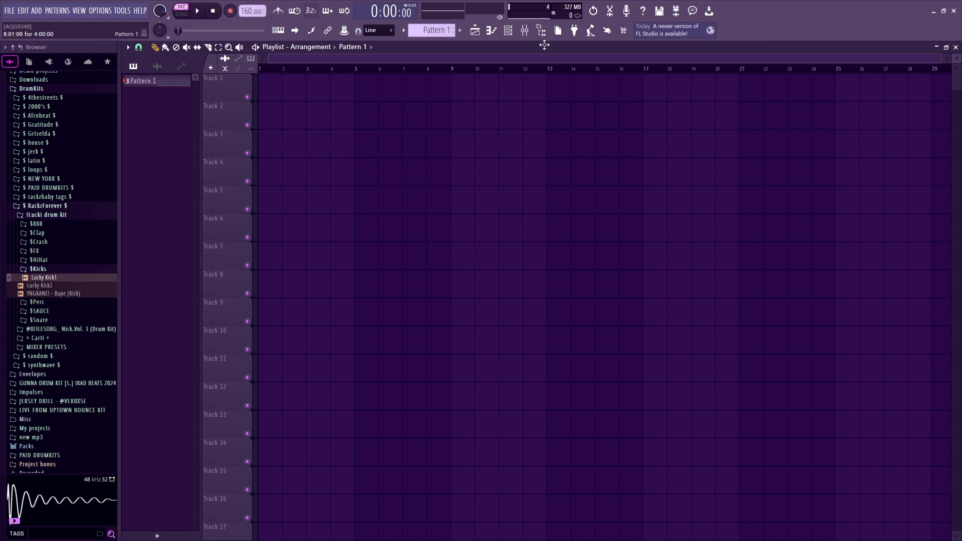
- Place Pattern 1 at bar 1 of Track 1 and play the arrangement in song mode
drag(421, 126, 255, 95)
scroll(424, 25, up, 1)
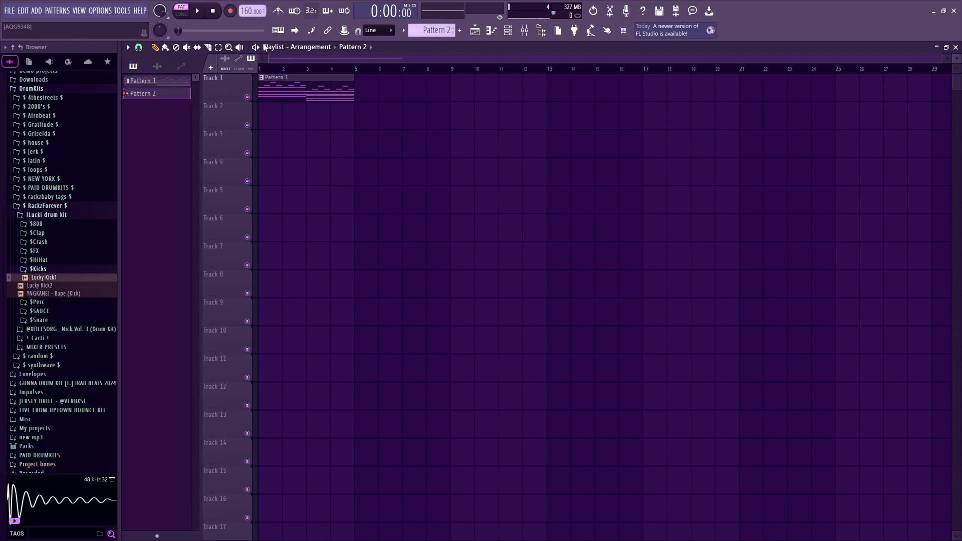
key(space)
key(space)
click(182, 13)
key(space)
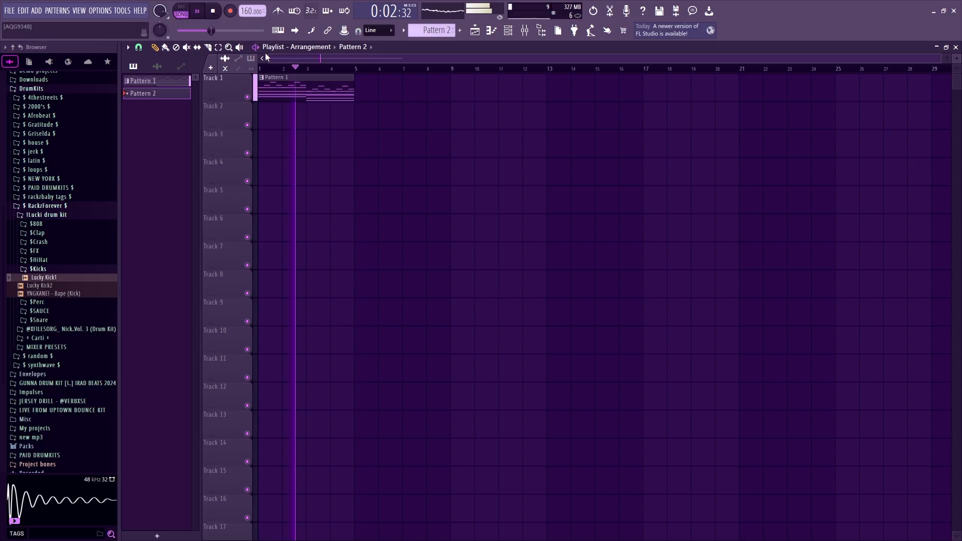
key(space)
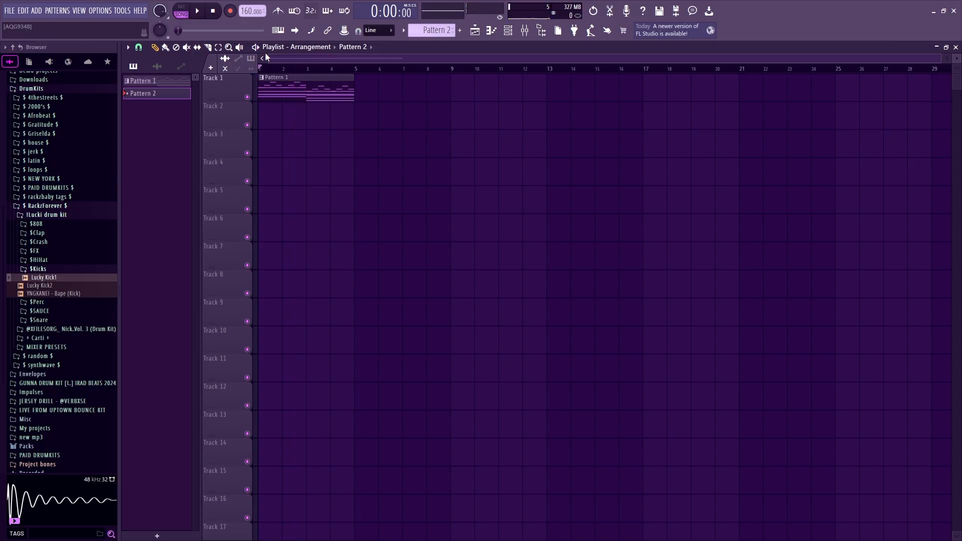
- Delete the Pattern 1 clip from Track 1 and split Pattern 1 by channel
key(l)
key(l)
right_click(305, 81)
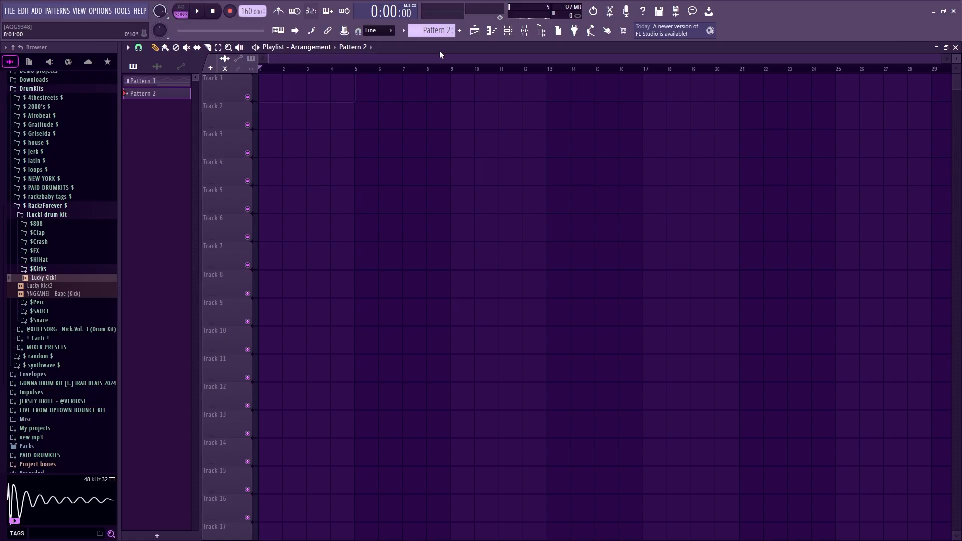
click(156, 81)
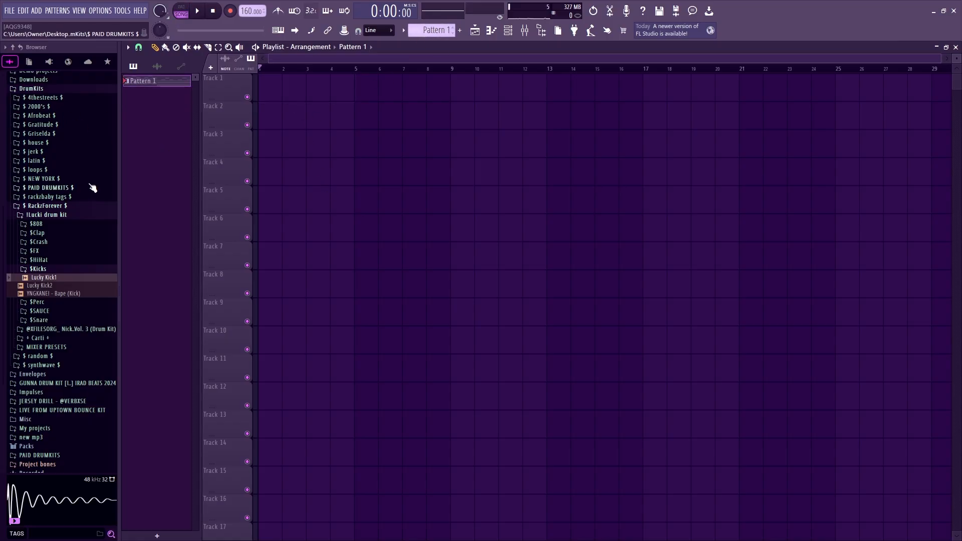
right_click(166, 86)
click(190, 245)
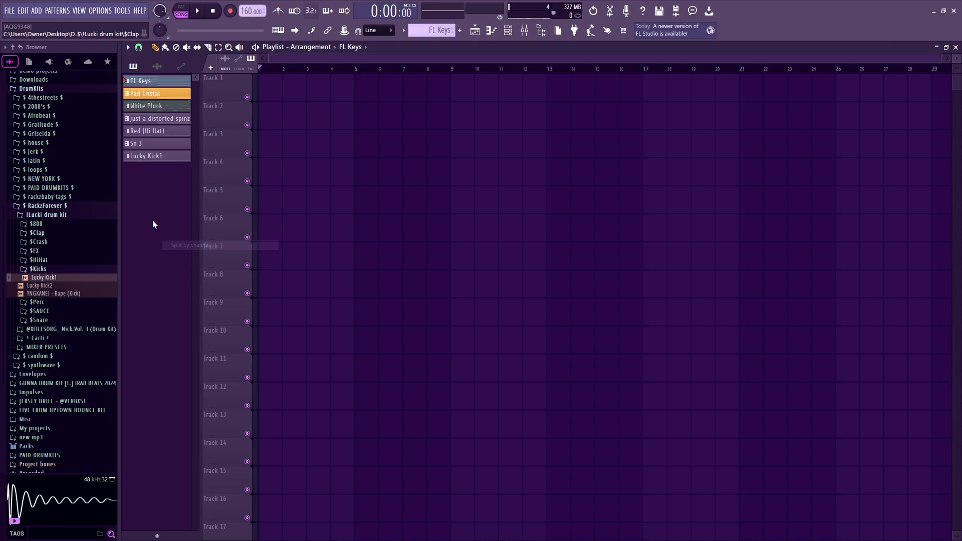
- Try the FL Keys pattern alone at bar 1 of Track 1, play it and remove the clip
drag(149, 85, 277, 95)
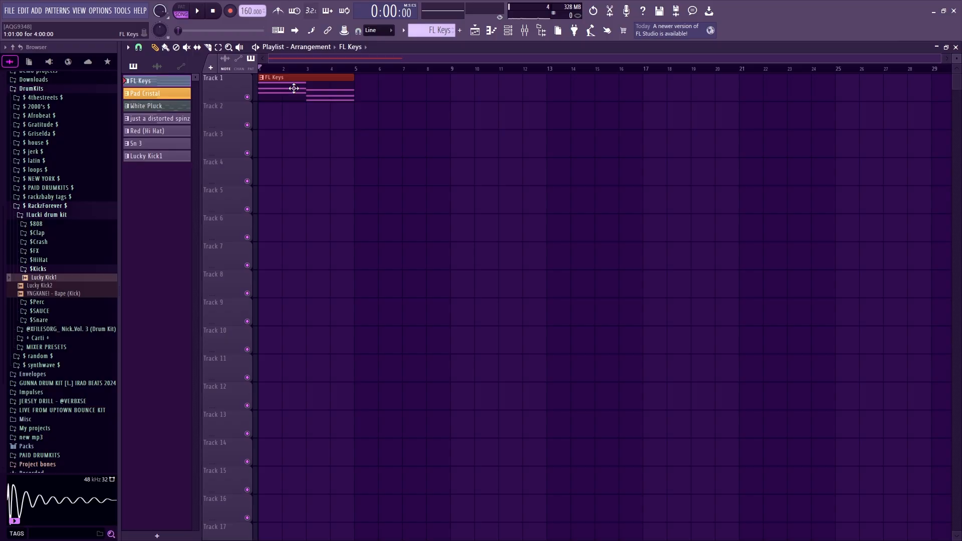
key(space)
key(space)
click(377, 155)
right_click(379, 155)
right_click(292, 84)
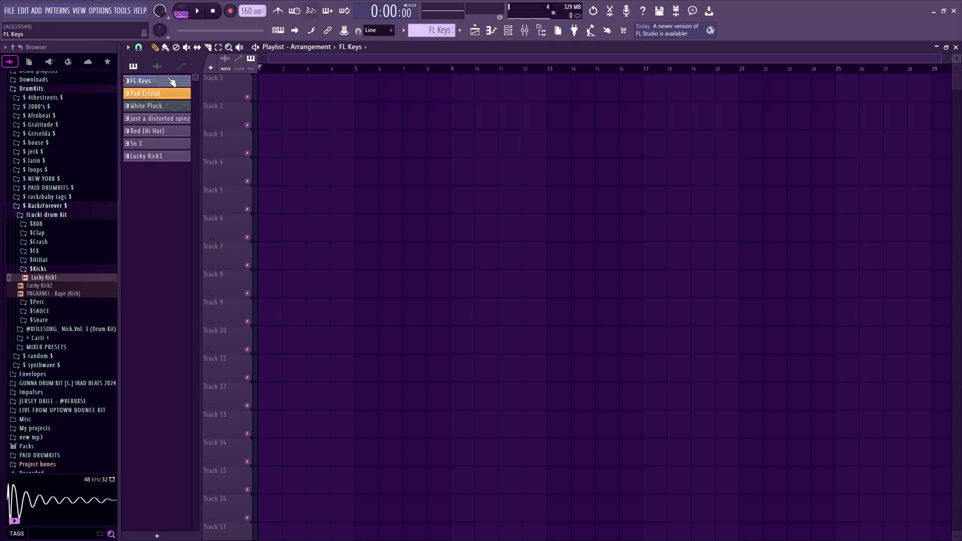
- Select all seven patterns from FL Keys to Lucky Kick1, place them at bar 1 on Tracks 1 to 7 and play them
click(150, 156)
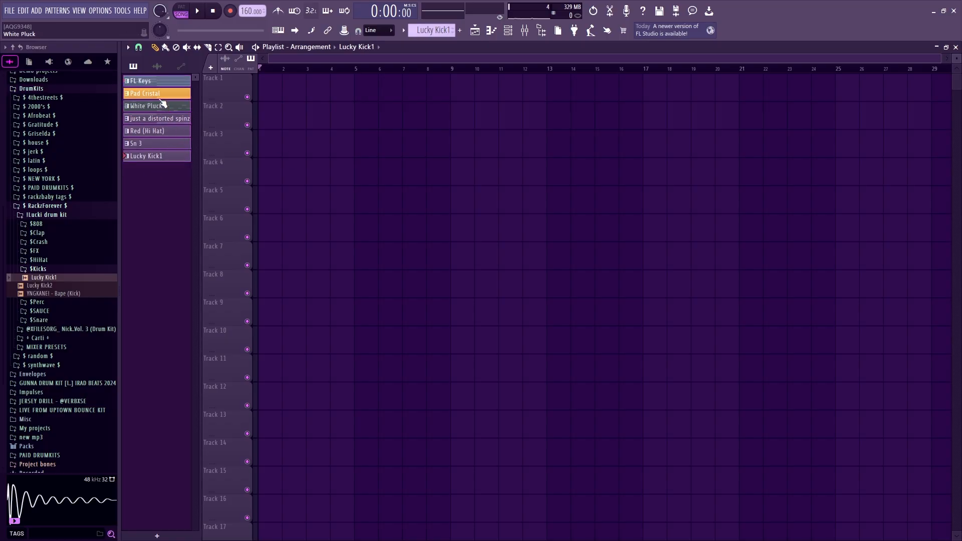
click(151, 81)
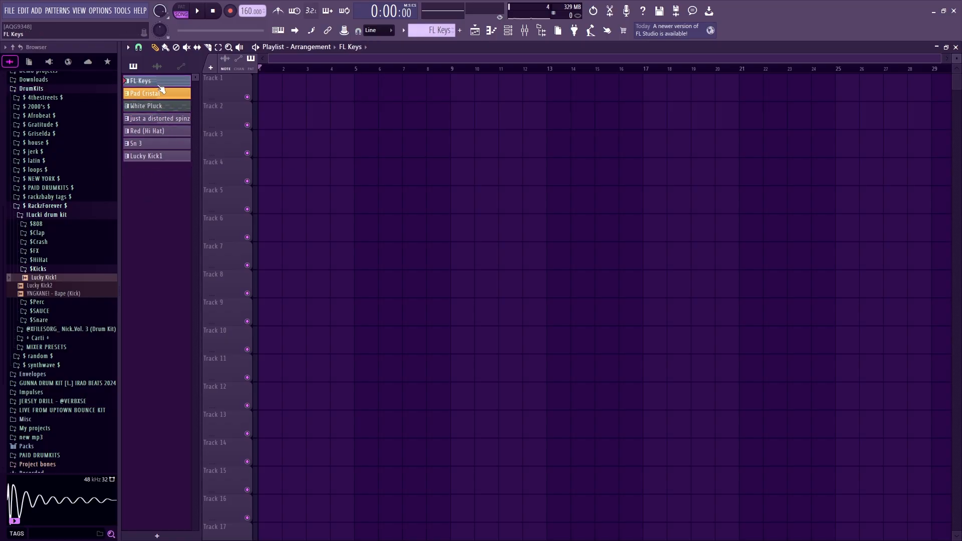
shift+click(161, 159)
drag(150, 156, 264, 87)
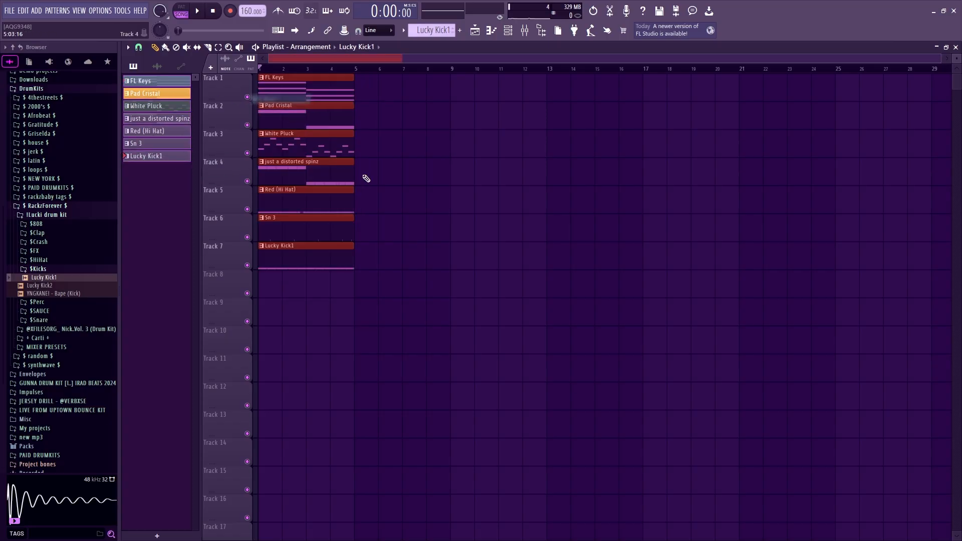
key(space)
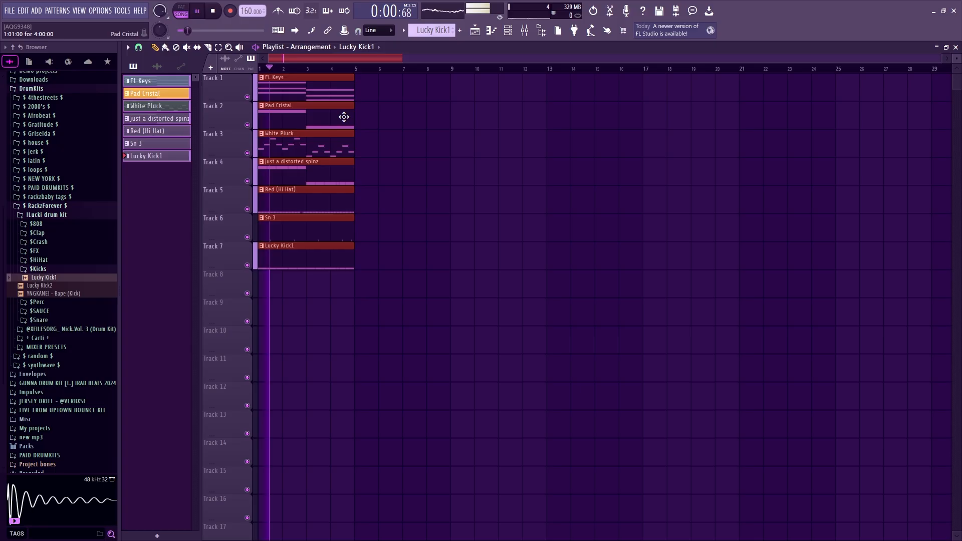
key(space)
scroll(343, 61, down, 2)
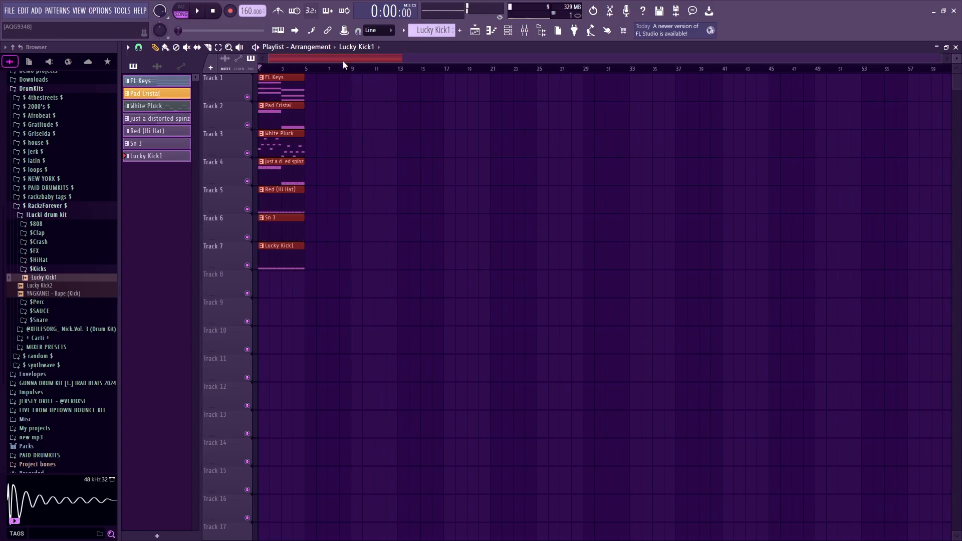
- Duplicate the seven selected pattern clips eight times in a row to fill Tracks 1 to 7 up to bar 37, and clear the selection
key(ctrl+b)
key(ctrl+b)
key(ctrl+b)
key(ctrl+b)
key(ctrl+b)
key(ctrl+b)
key(ctrl+b)
key(ctrl+b)
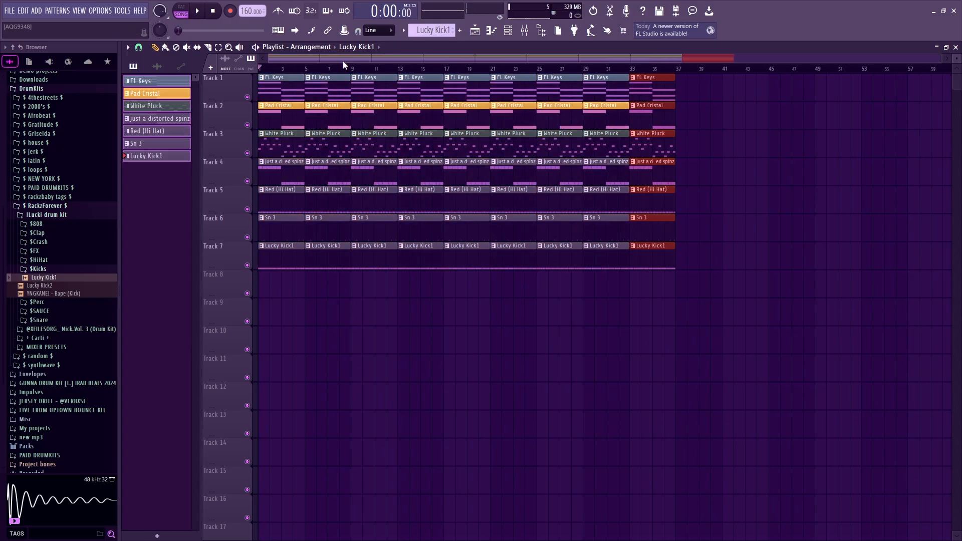
ctrl+click(370, 335)
- Delete the distorted 808, hi-hat, snare and kick clips from bars 1 to 8 on Tracks 4 to 7
scroll(267, 59, up, 2)
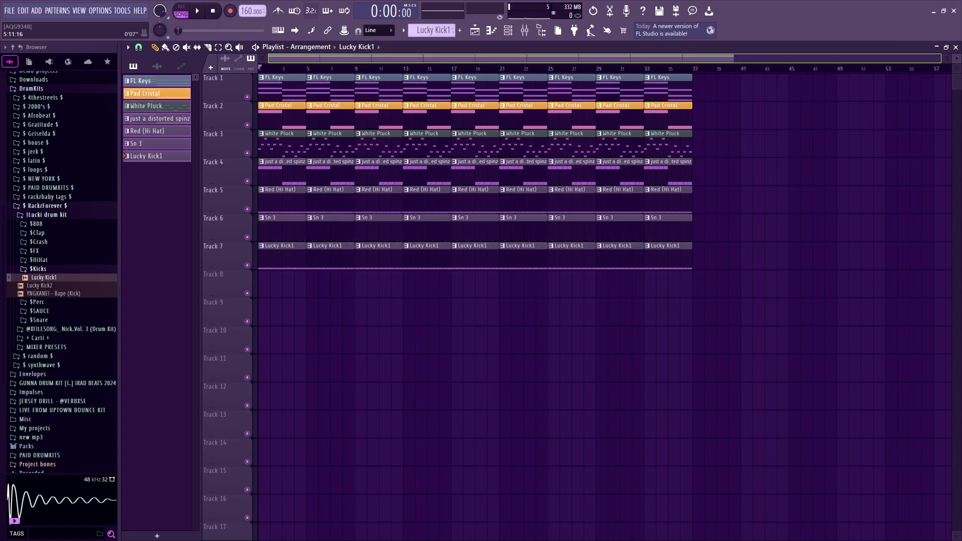
right_click(289, 170)
right_click(289, 198)
right_click(288, 226)
right_click(287, 253)
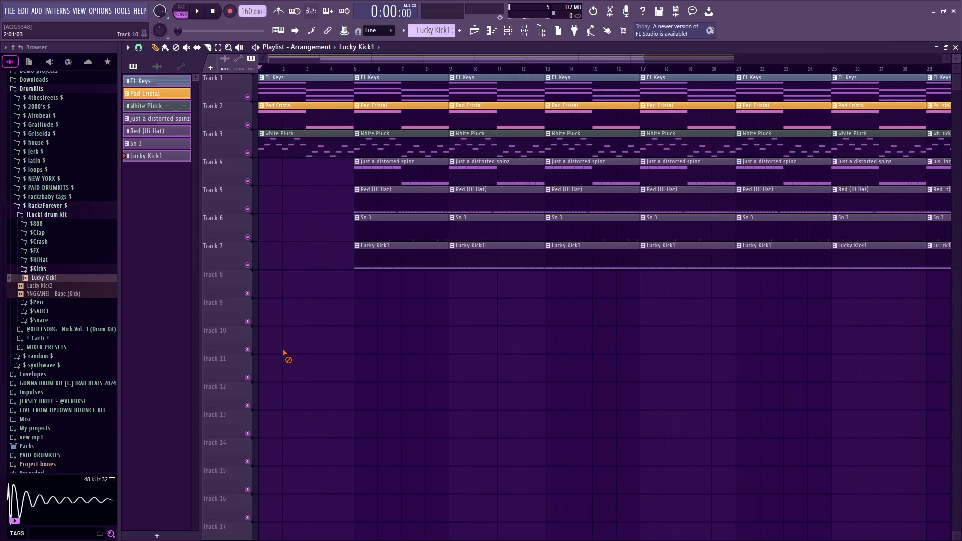
right_click(370, 172)
right_click(368, 199)
right_click(367, 228)
right_click(365, 253)
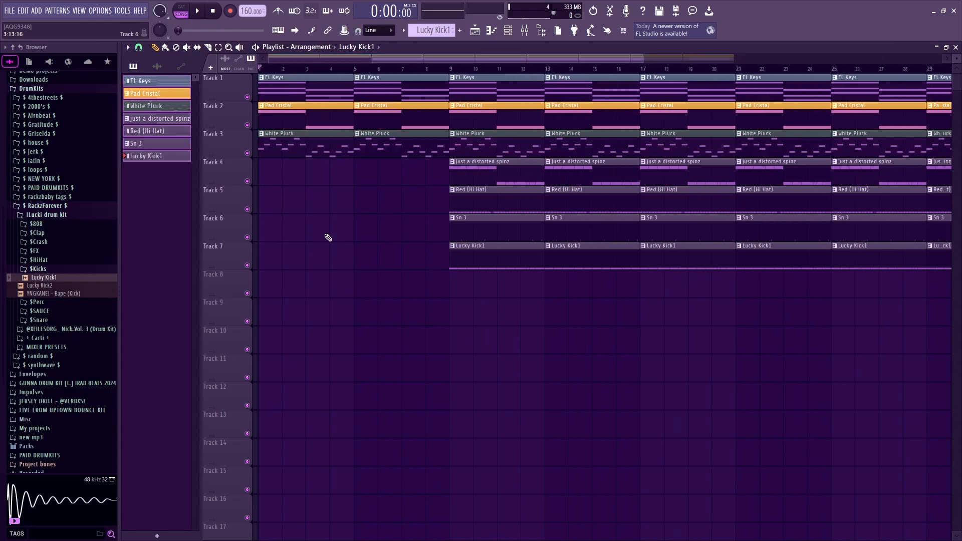
- Delete the White Pluck clips from bars 1 to 8 on Track 3 and play the arrangement from the start
right_click(305, 148)
right_click(396, 147)
key(space)
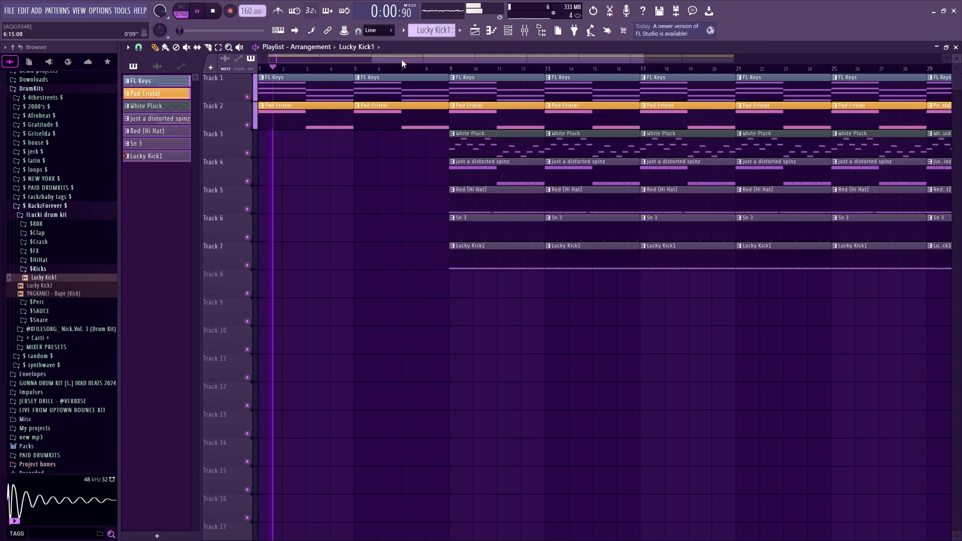
click(332, 114)
drag(341, 58, 341, 51)
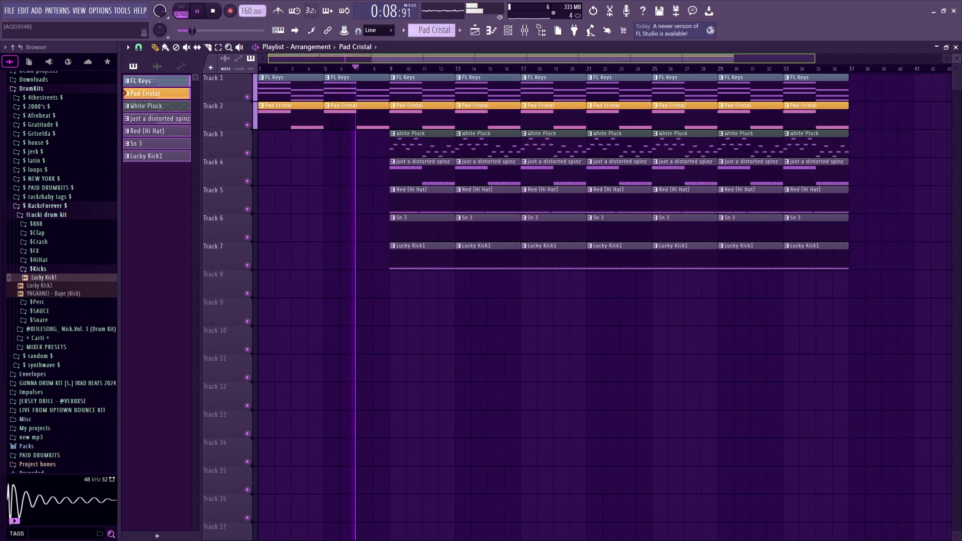
drag(341, 56, 343, 59)
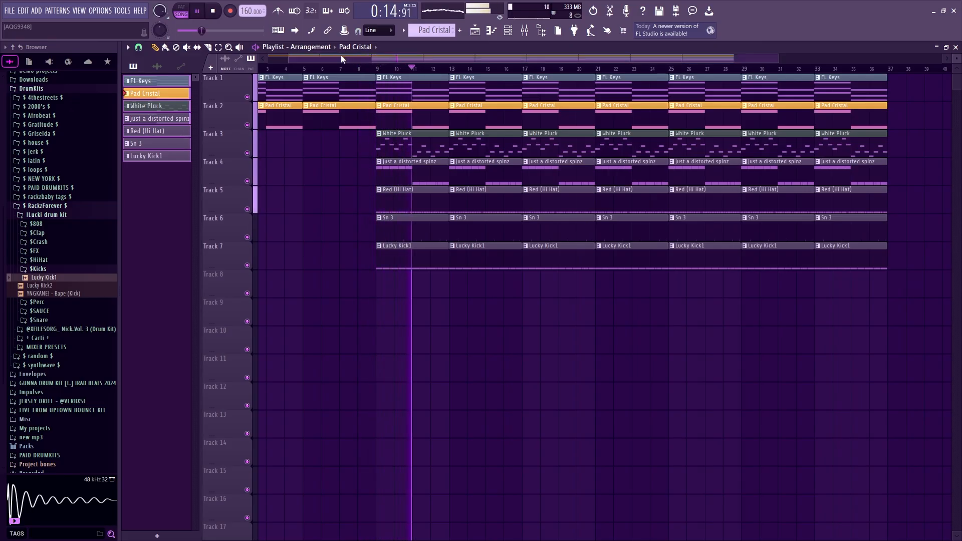
key(space)
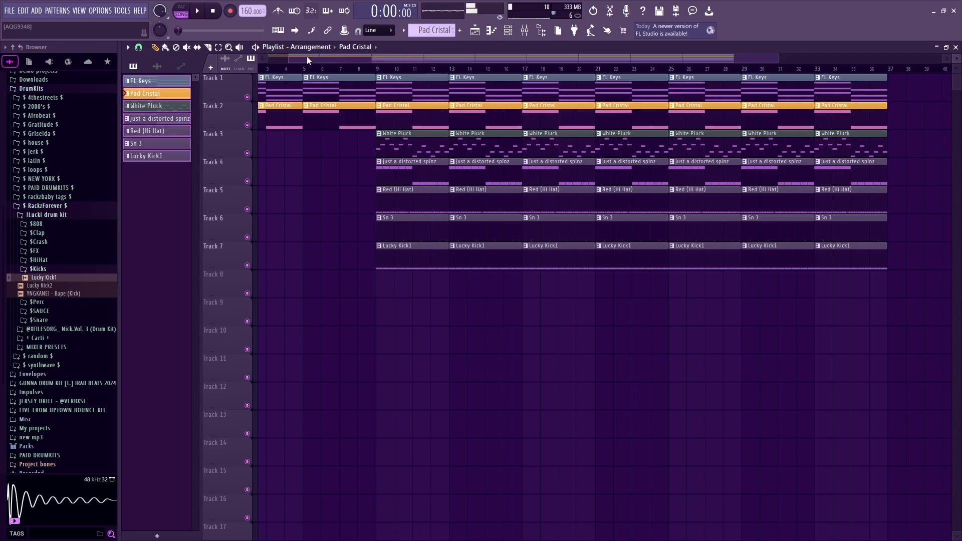
- Make the FL Keys clip at bar 9 of Track 1 a unique pattern
click(270, 81)
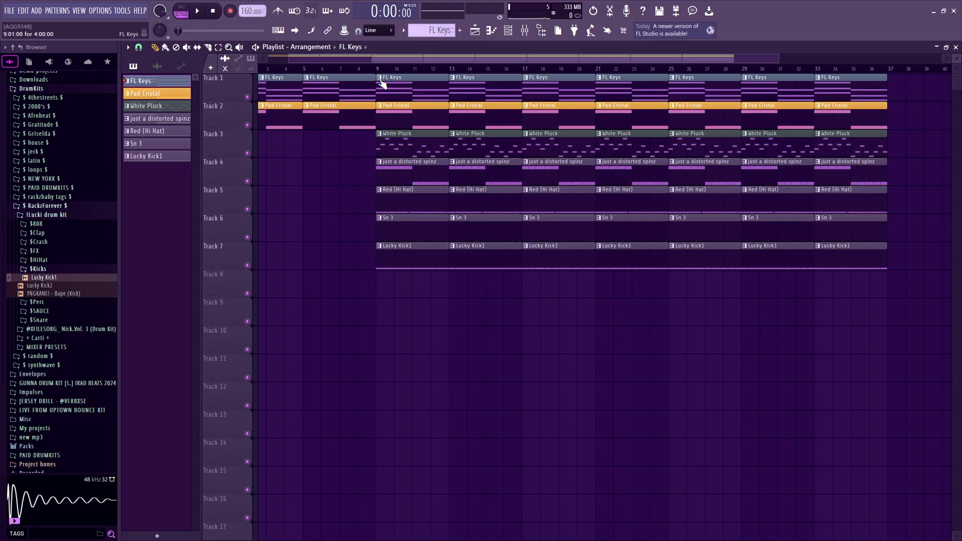
scroll(375, 61, up, 8)
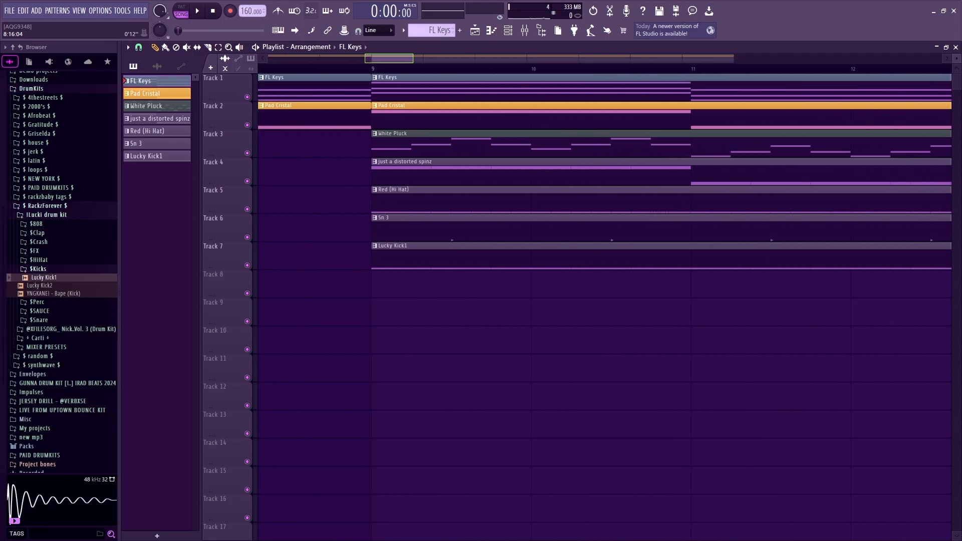
right_click(364, 84)
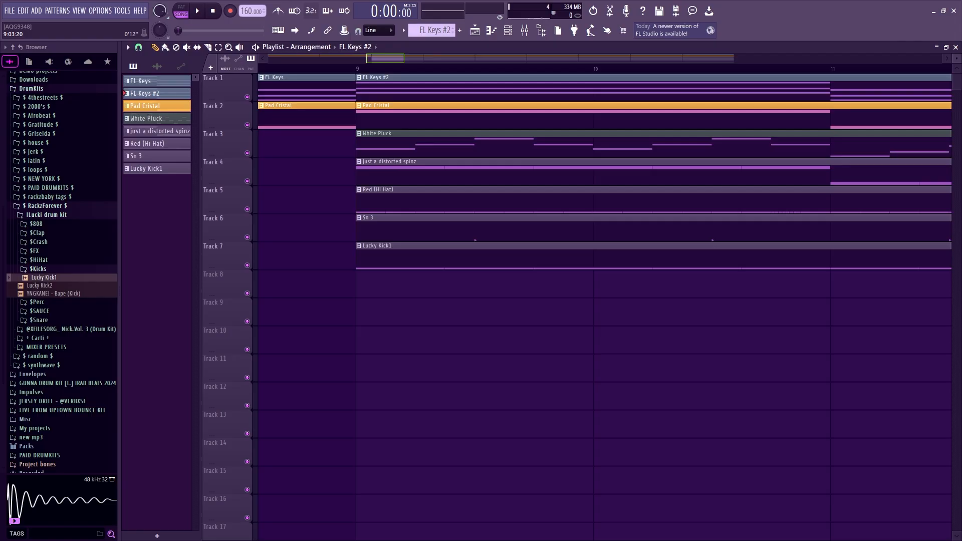
- Delete the FL Keys clips from bar 13 to the end of Track 1
scroll(401, 86, down, 10)
right_click(469, 92)
right_click(517, 91)
right_click(564, 89)
right_click(611, 89)
right_click(657, 89)
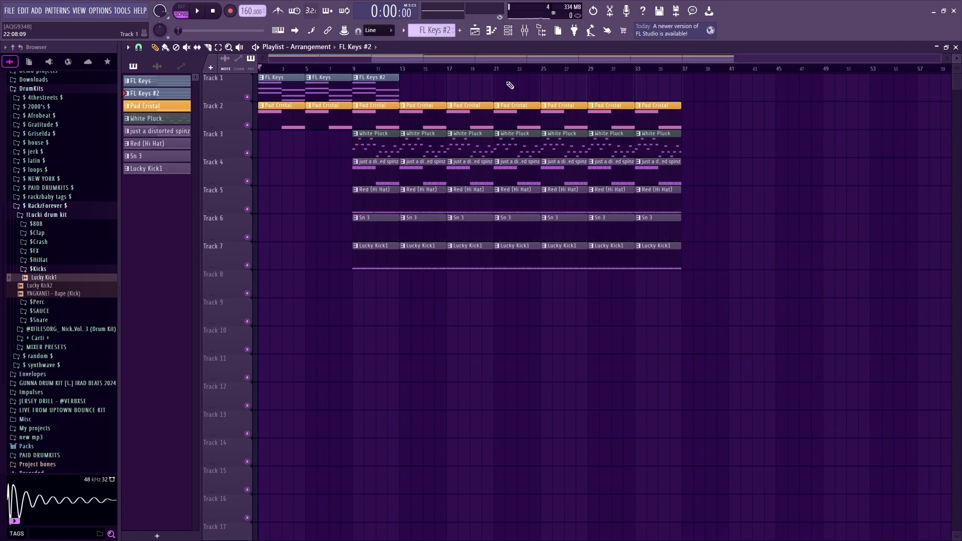
- Select the FL Keys #2 clip at bar 9, duplicate it six times along Track 1 up to bar 37, and clear the selection
drag(418, 88, 392, 85)
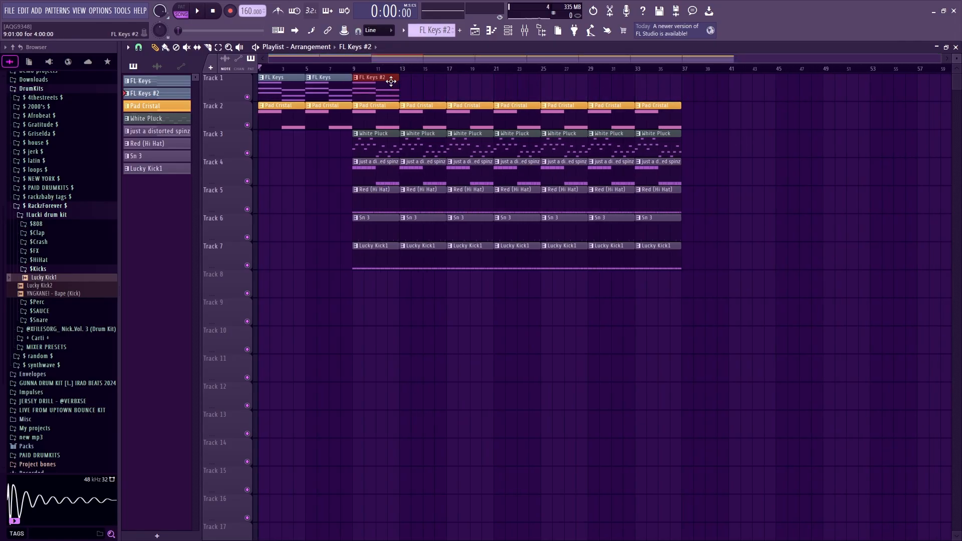
key(ctrl+b)
key(ctrl+b)
key(ctrl+b)
key(ctrl+b)
key(ctrl+b)
key(ctrl+b)
click(485, 332)
right_click(485, 331)
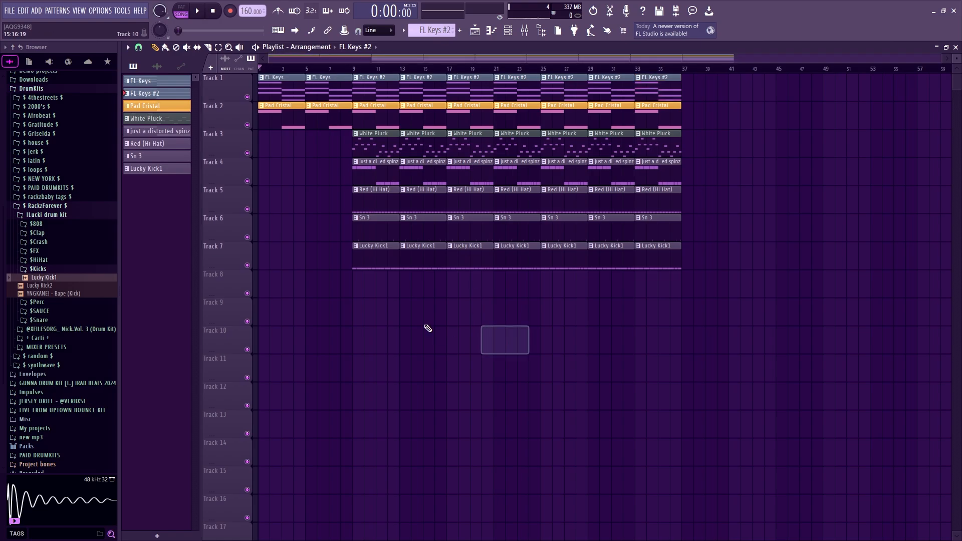
- Open the FL Keys #2 clip's notes in the piano roll and play them in pattern mode
scroll(360, 59, up, 1)
key(space)
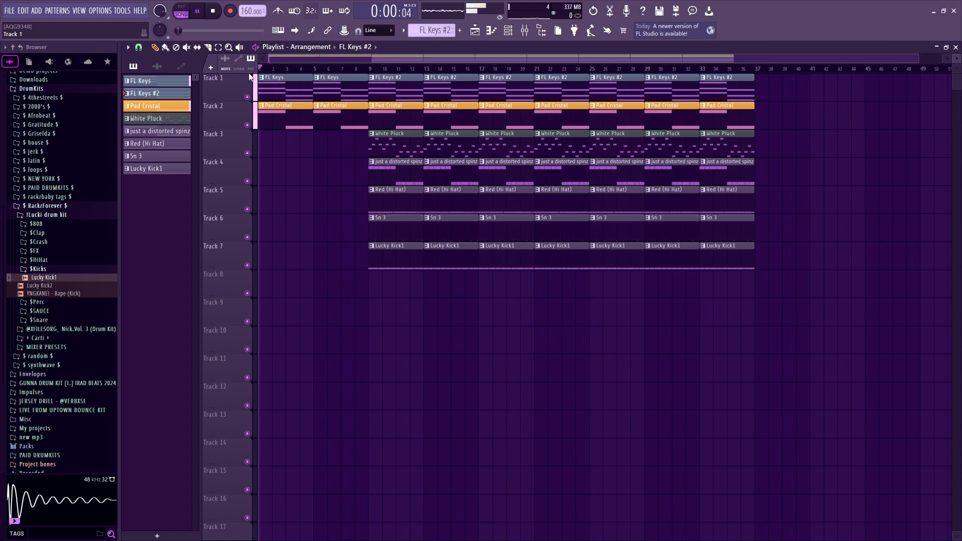
key(space)
double_click(378, 85)
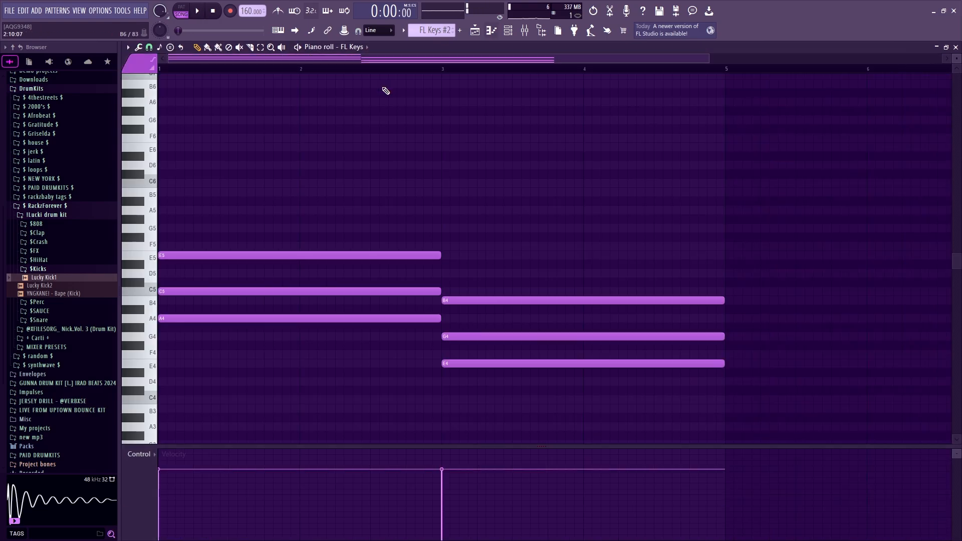
click(182, 16)
scroll(312, 149, down, 2)
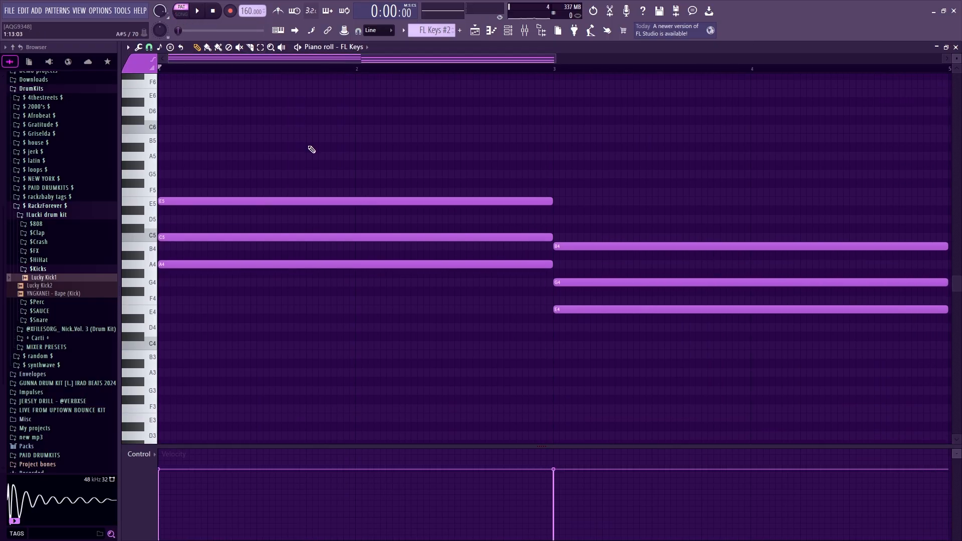
key(space)
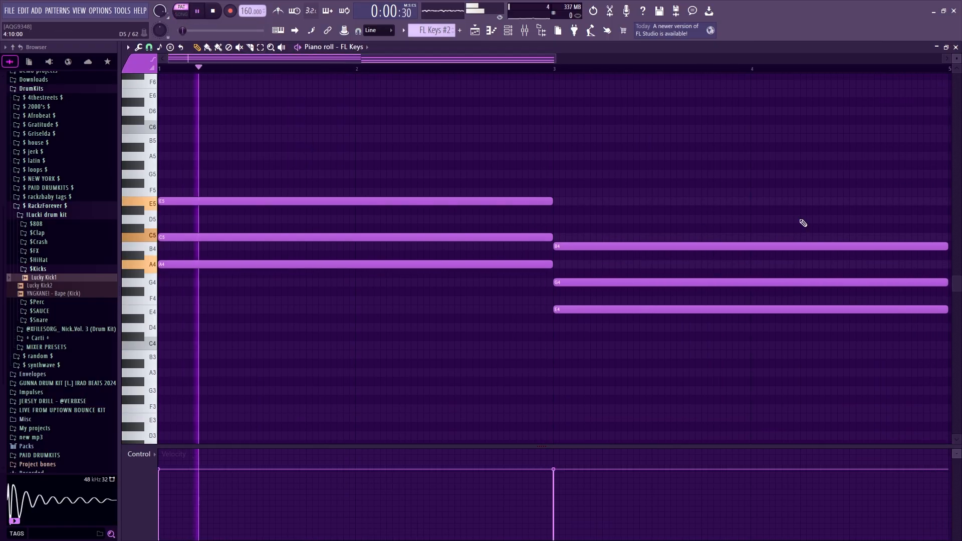
key(space)
- Set the piano roll snap to Step and slice all three notes of the first chord at steps 7 and 13 of bar 1
click(149, 47)
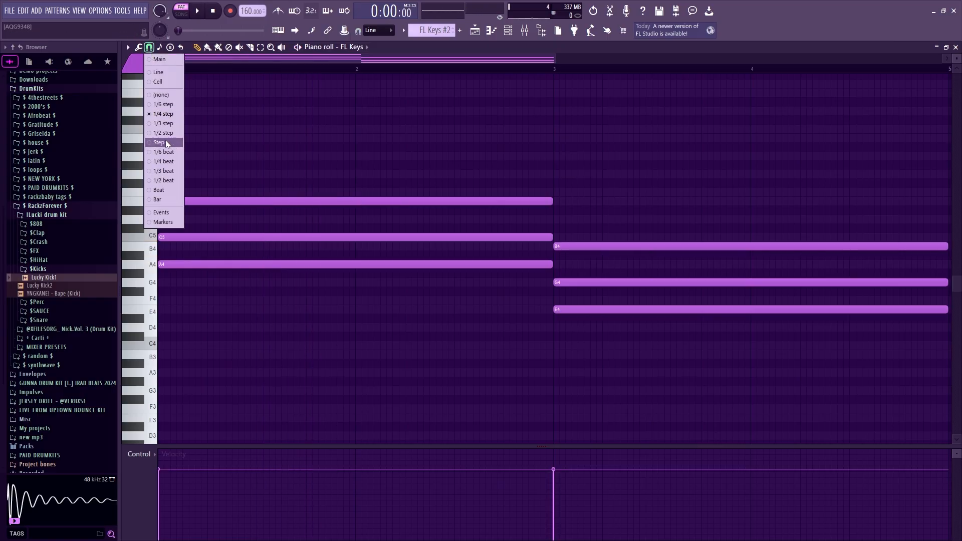
click(270, 62)
scroll(268, 60, up, 1)
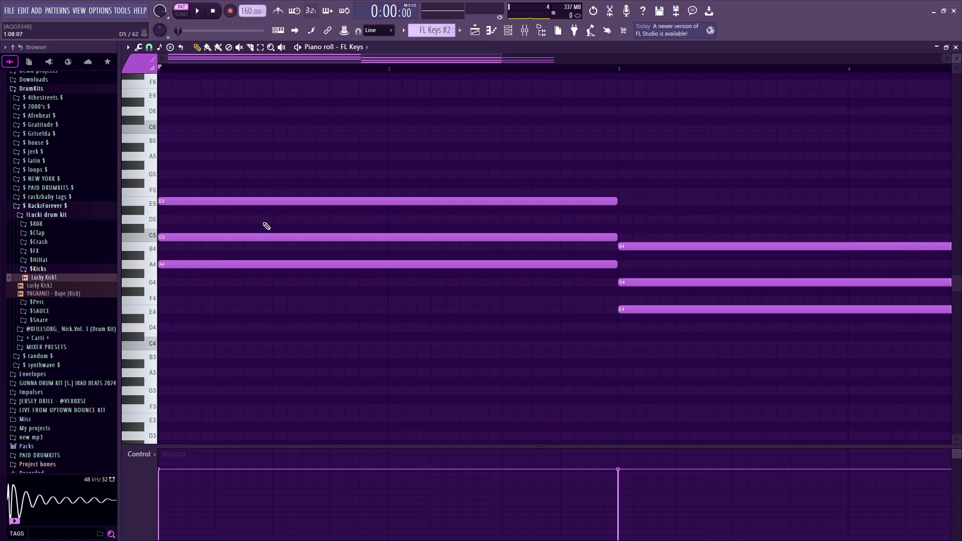
key(space)
key(space)
key(c)
drag(271, 183, 248, 326)
key(space)
drag(315, 207, 337, 285)
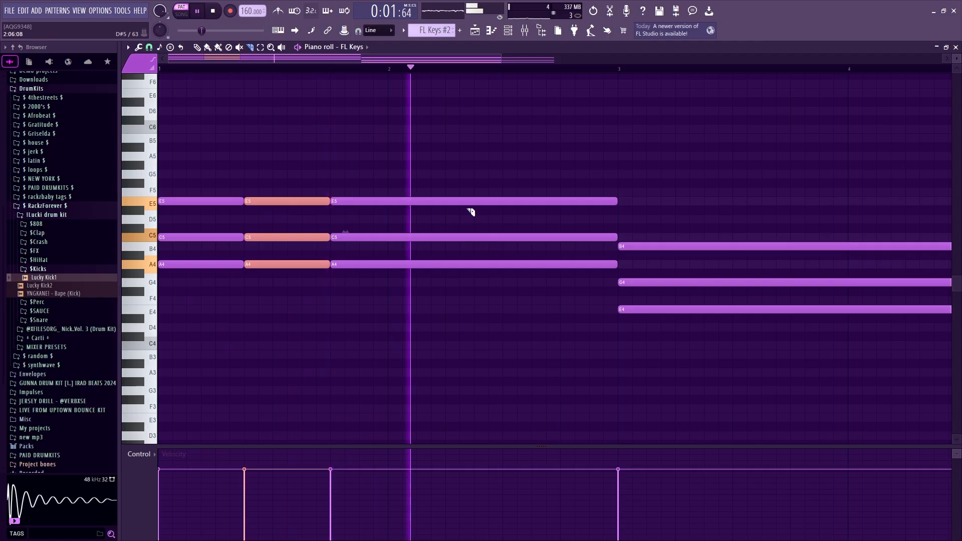
- Slice only the long E5 note at steps 5 and 11 of bar 2 while the pattern plays, and stop playback
click(446, 202)
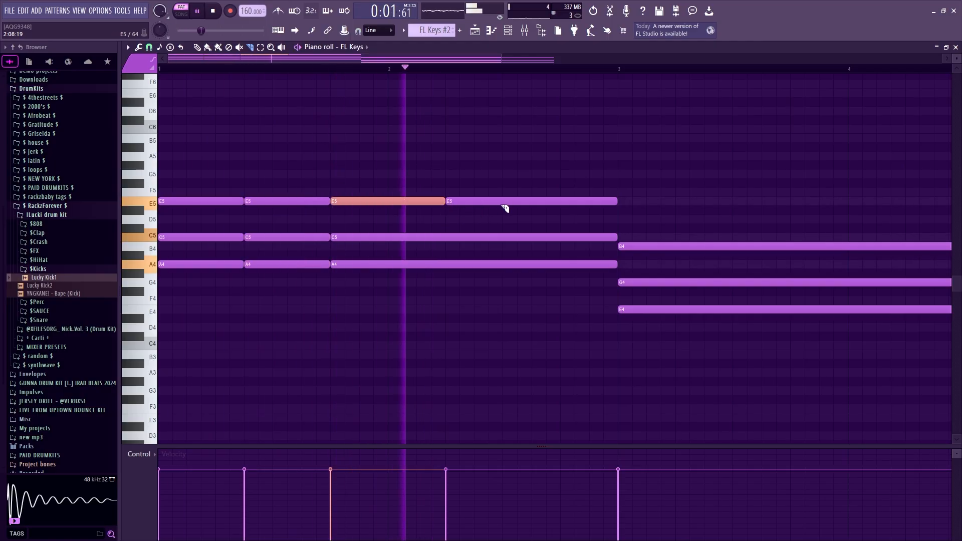
click(532, 202)
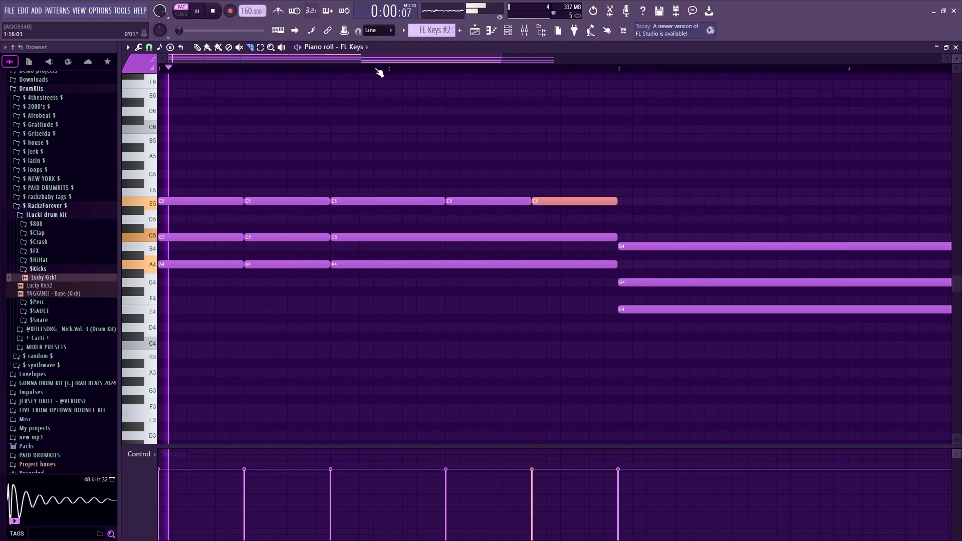
scroll(379, 62, down, 4)
key(space)
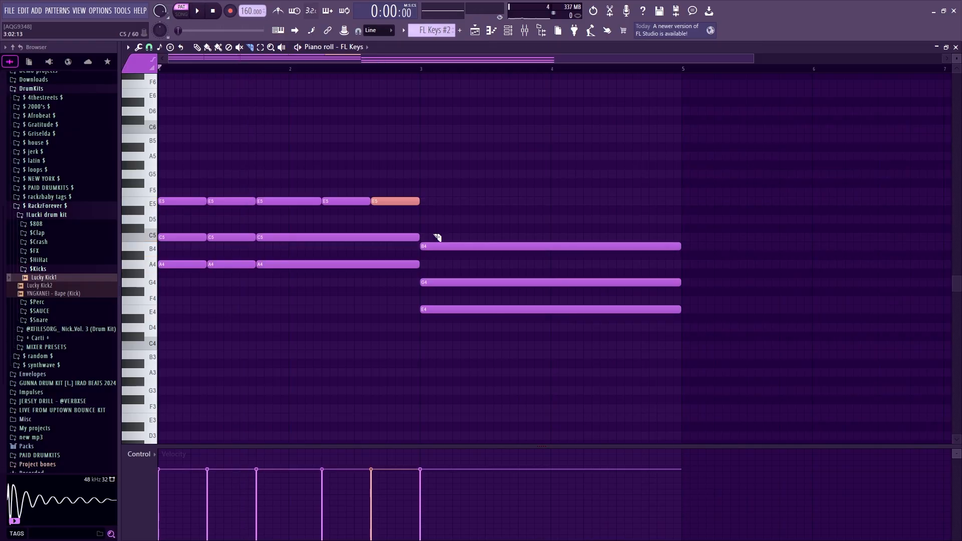
drag(437, 237, 509, 436)
key(Delete)
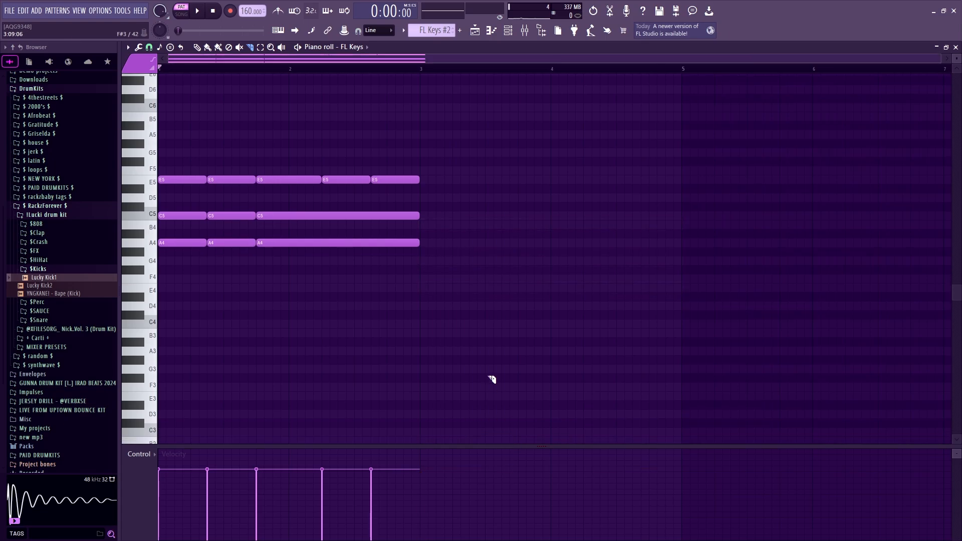
key(ctrl+b)
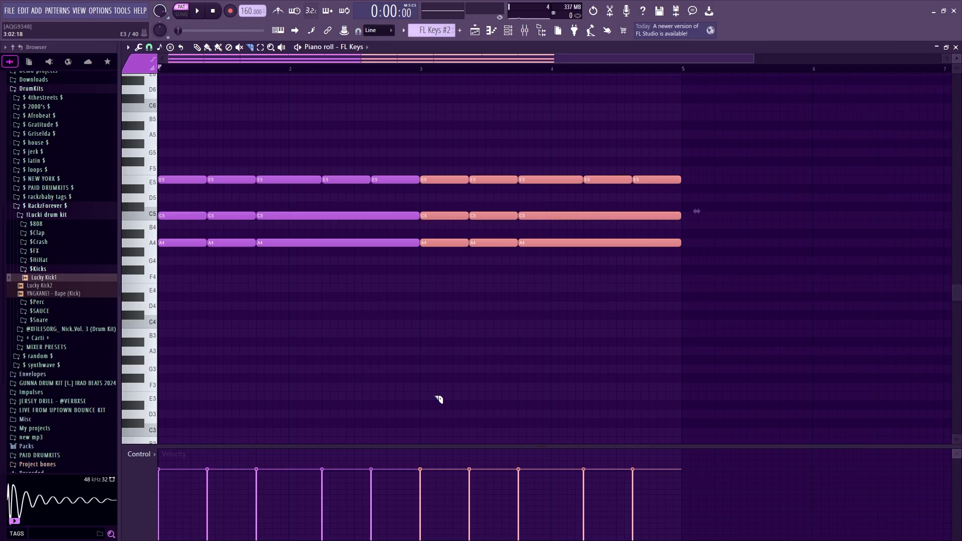
key(ctrl+z)
key(ctrl+z)
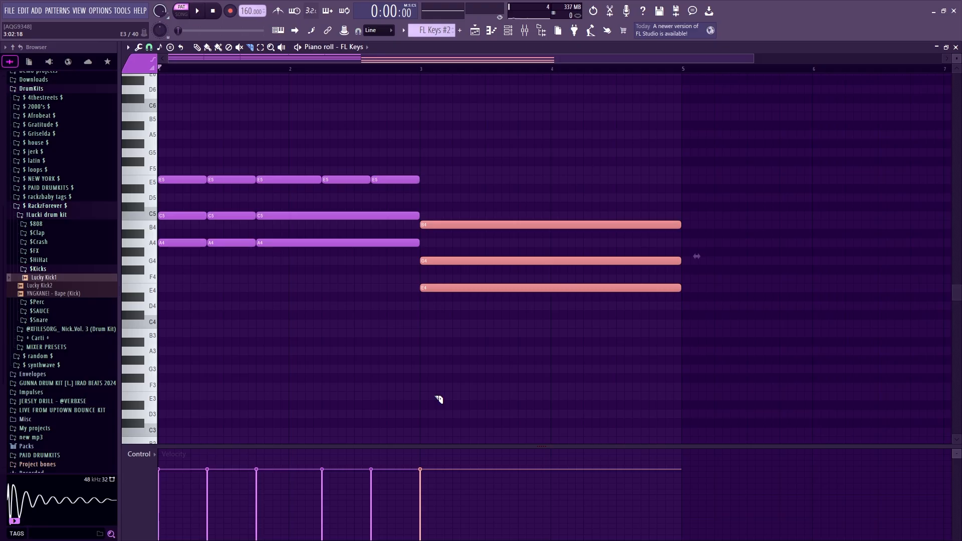
- Replace the second chord with a copy of the sliced first chord, transpose it down five semitones to B4, G4 and E4, and play it
key(Delete)
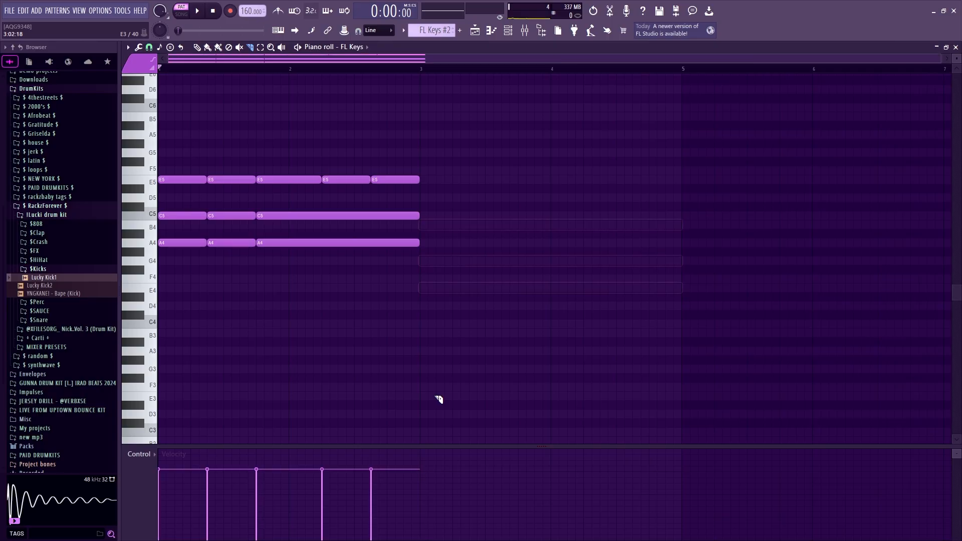
key(ctrl+b)
key(shift+Down)
key(shift+Down)
key(shift+Down)
key(shift+Down)
key(Down)
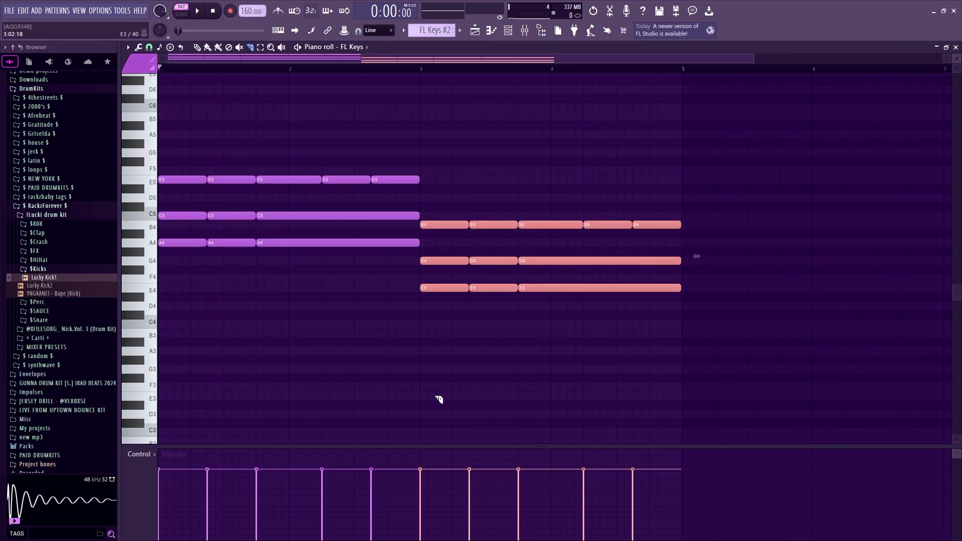
key(space)
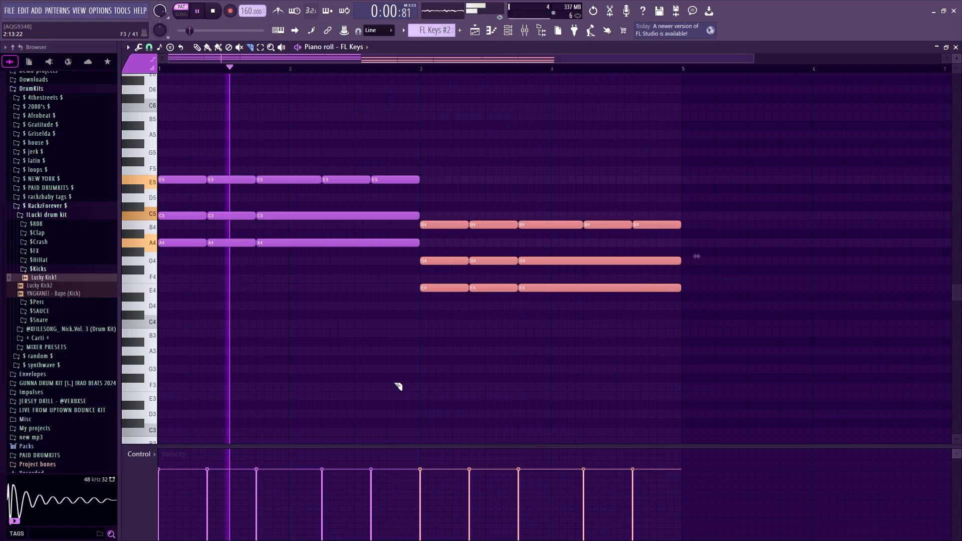
key(space)
- Switch to song mode, return to the playlist and play the arrangement from the start
key(l)
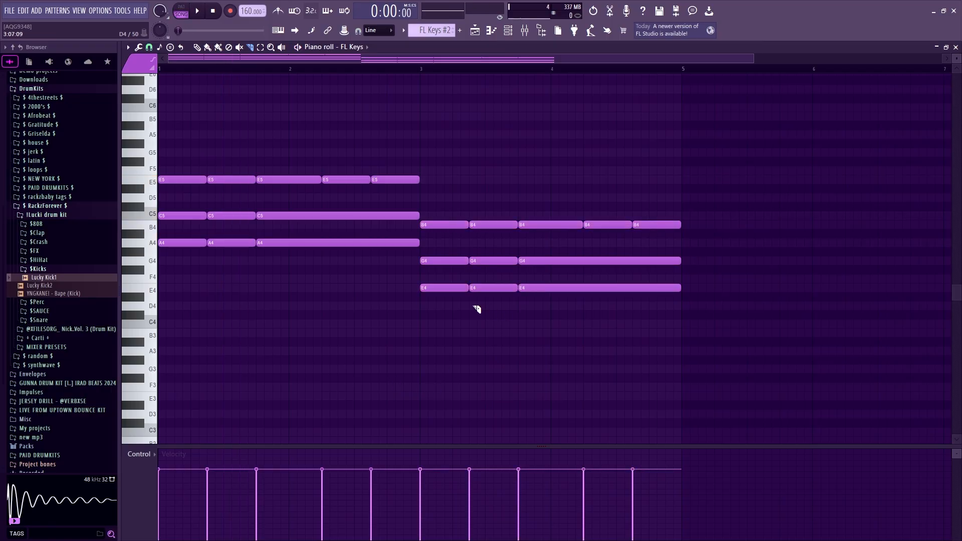
key(F5)
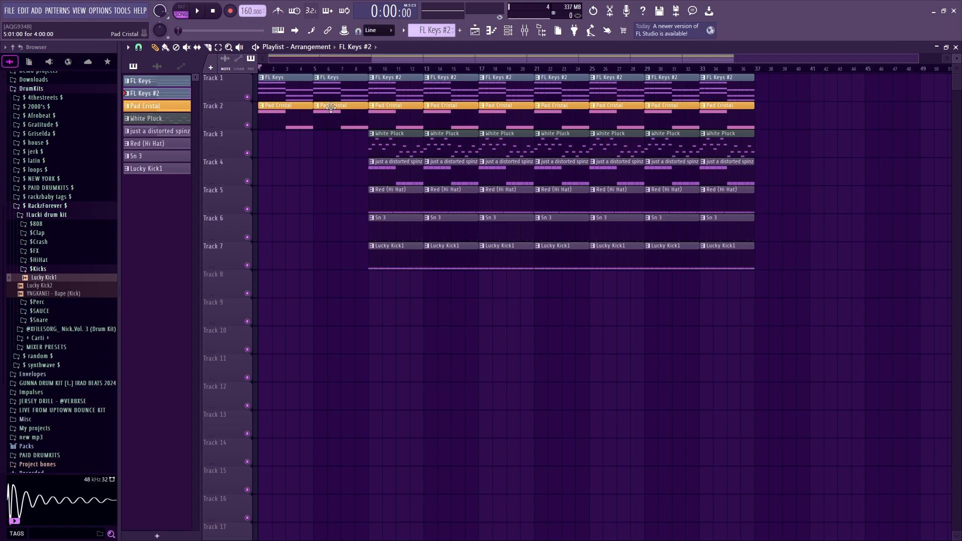
key(space)
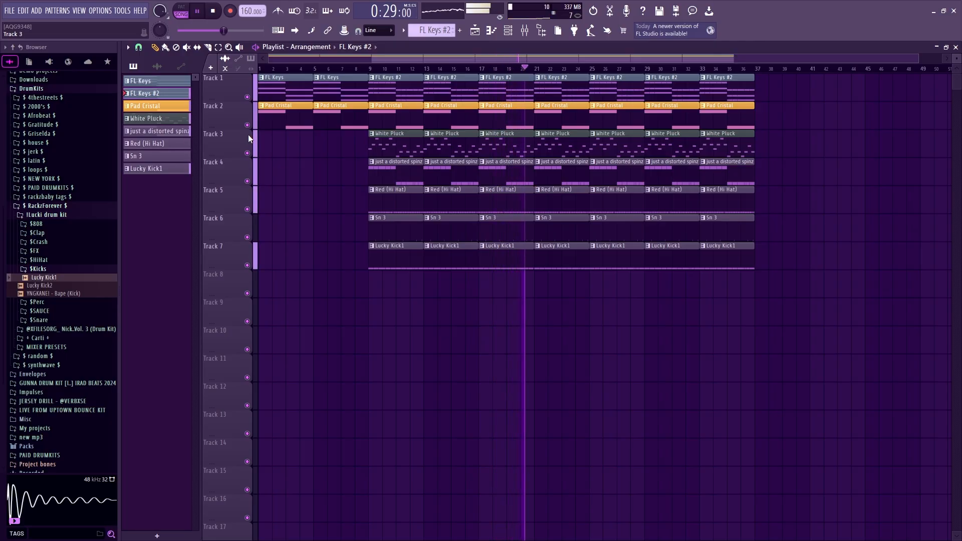
key(space)
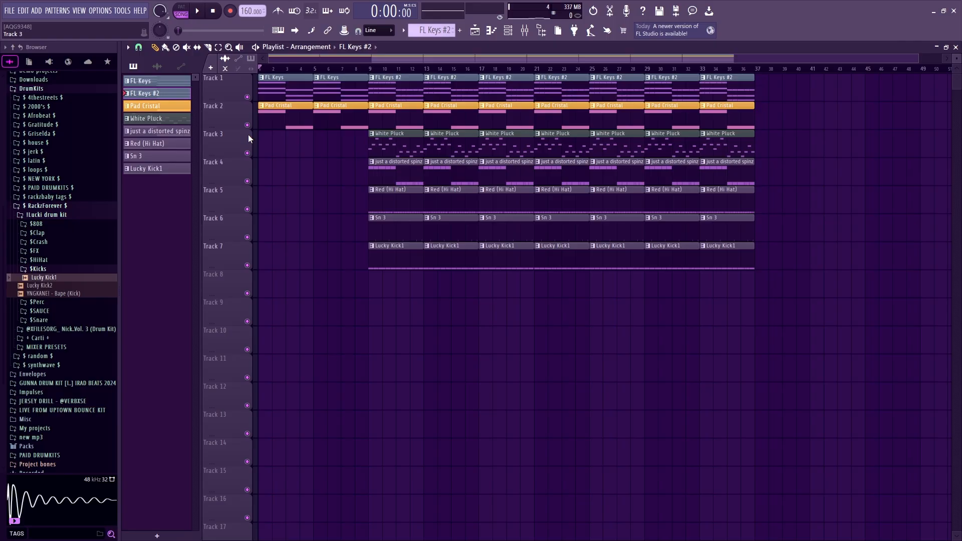
- Open the mixer, enlarge it to fill the workspace and reset the Master fader to 0 dB
click(525, 31)
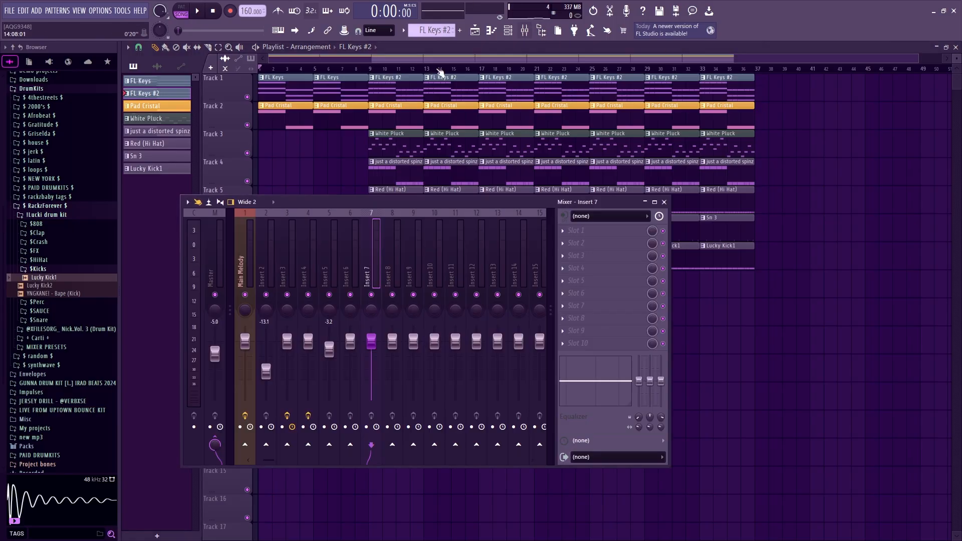
double_click(507, 202)
click(946, 46)
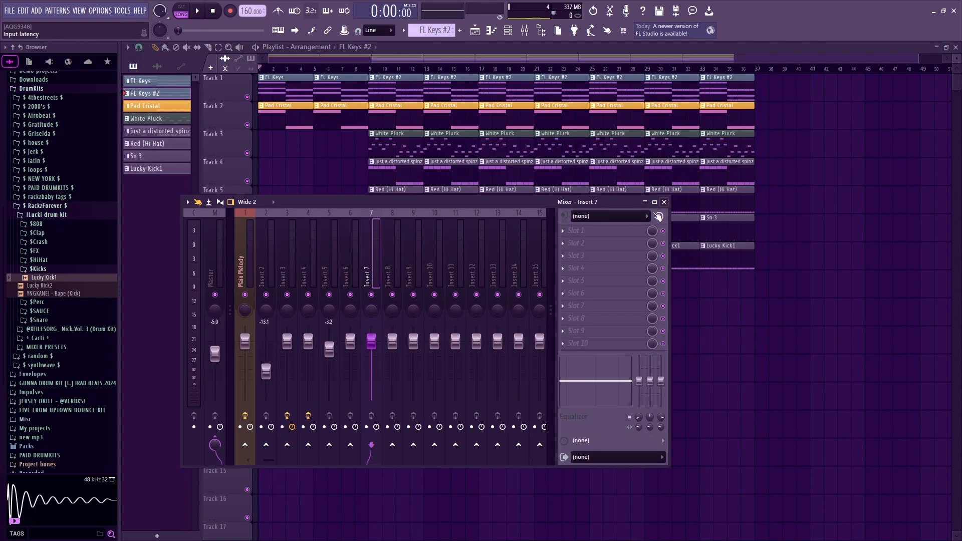
click(651, 200)
click(181, 211)
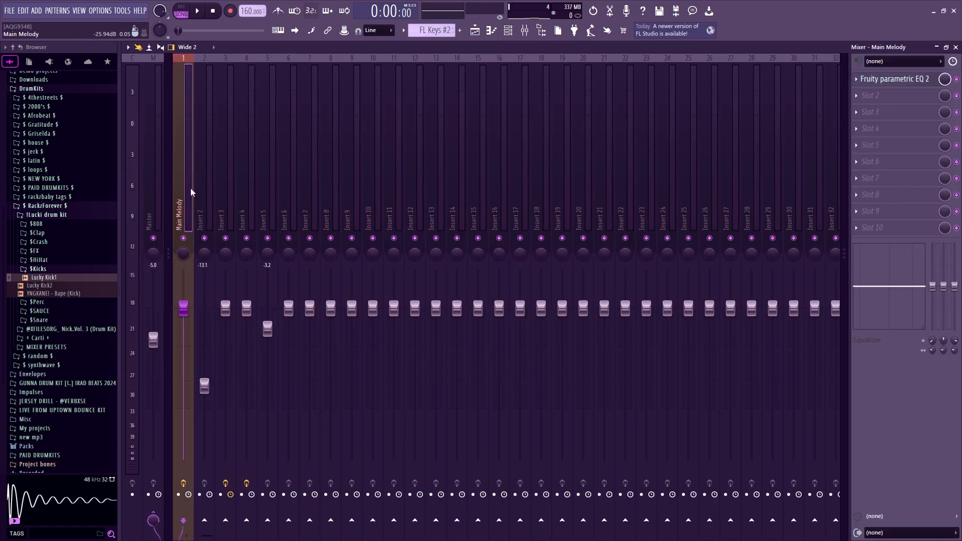
click(153, 342)
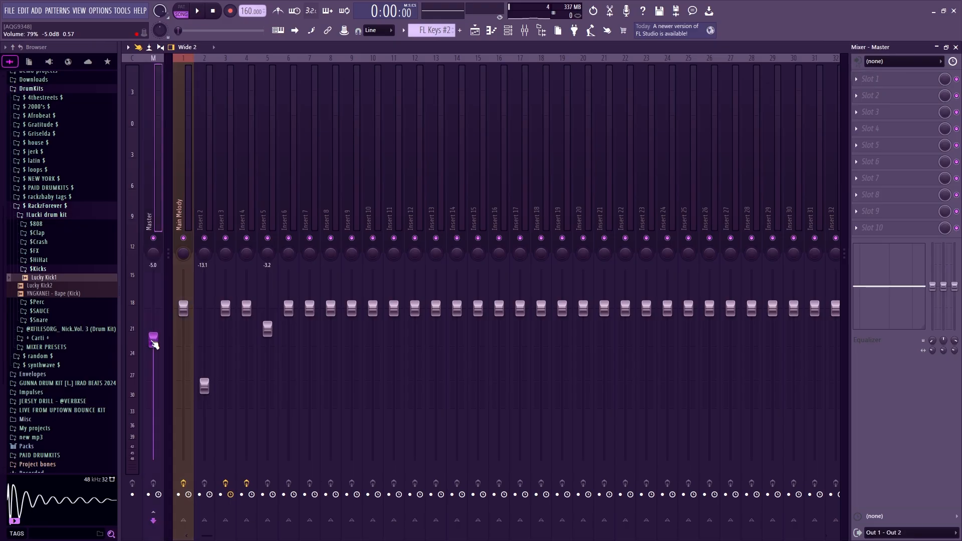
right_click(153, 342)
click(172, 346)
- Look through mixer tracks 1 to 5 to review the effects loaded on each insert
click(190, 214)
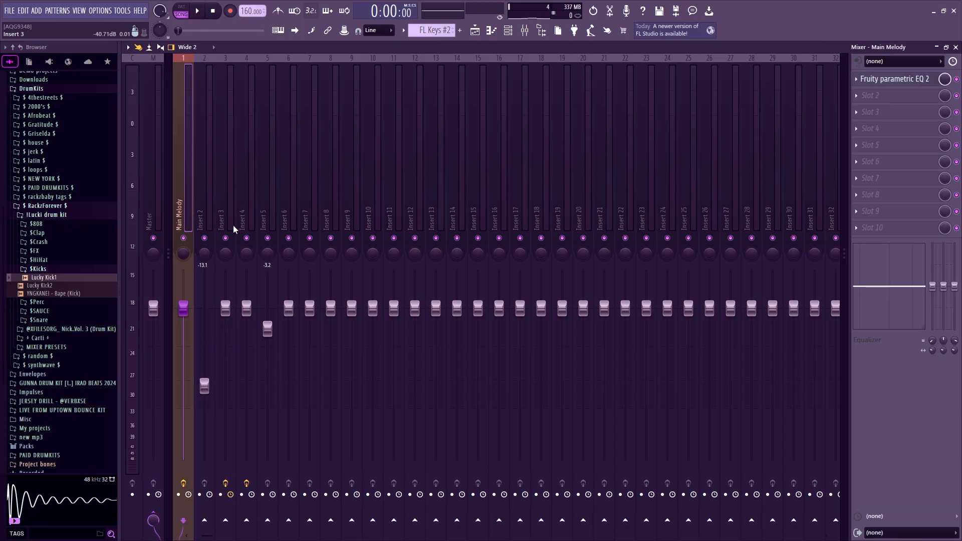
click(229, 203)
click(189, 201)
click(252, 203)
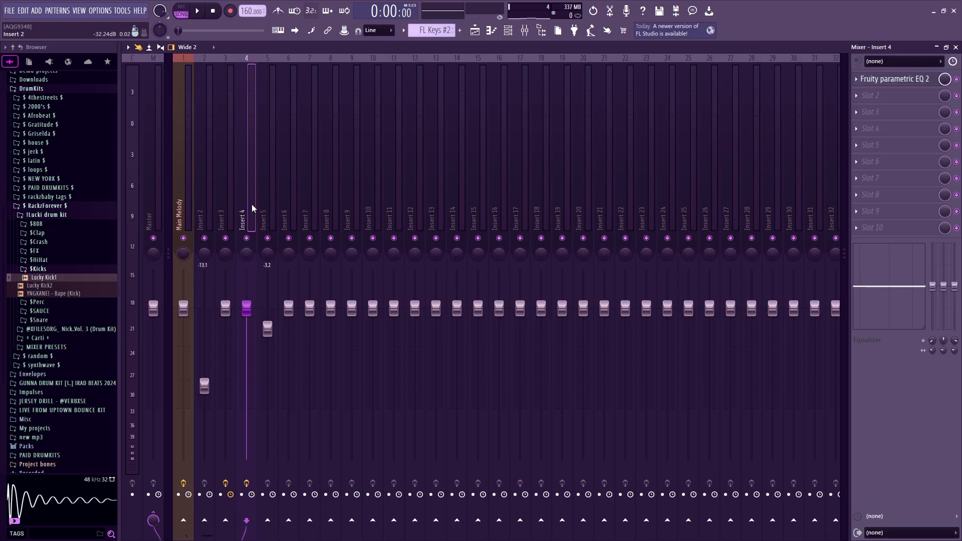
click(268, 203)
click(248, 203)
click(225, 204)
click(205, 203)
click(226, 203)
click(207, 202)
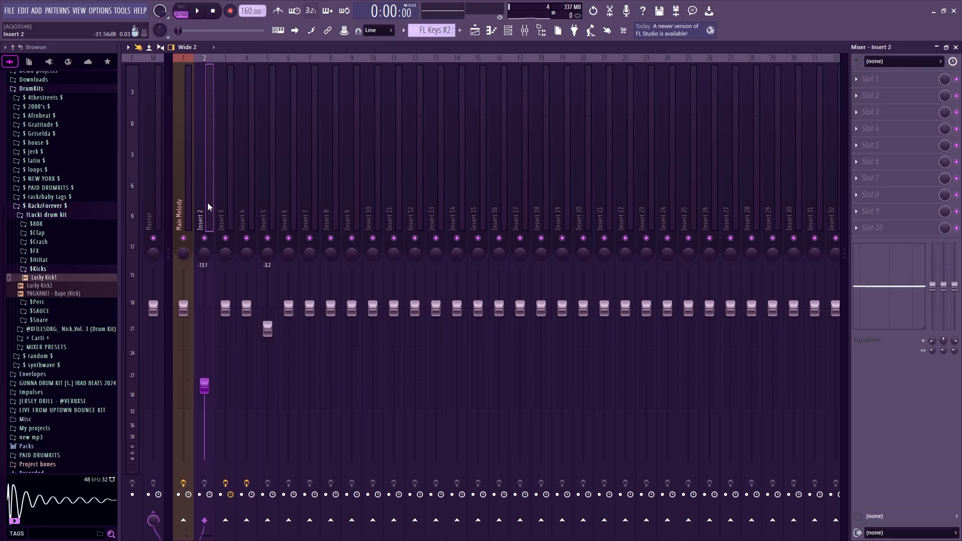
- Select mixer tracks 1 to 7 together and lower their faders by 7 dB as a group
click(183, 215)
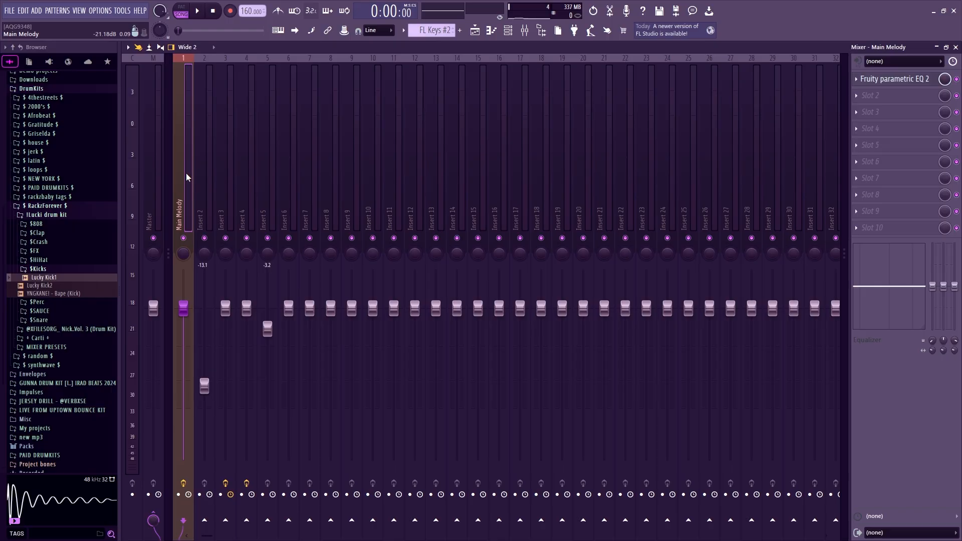
drag(185, 173, 311, 175)
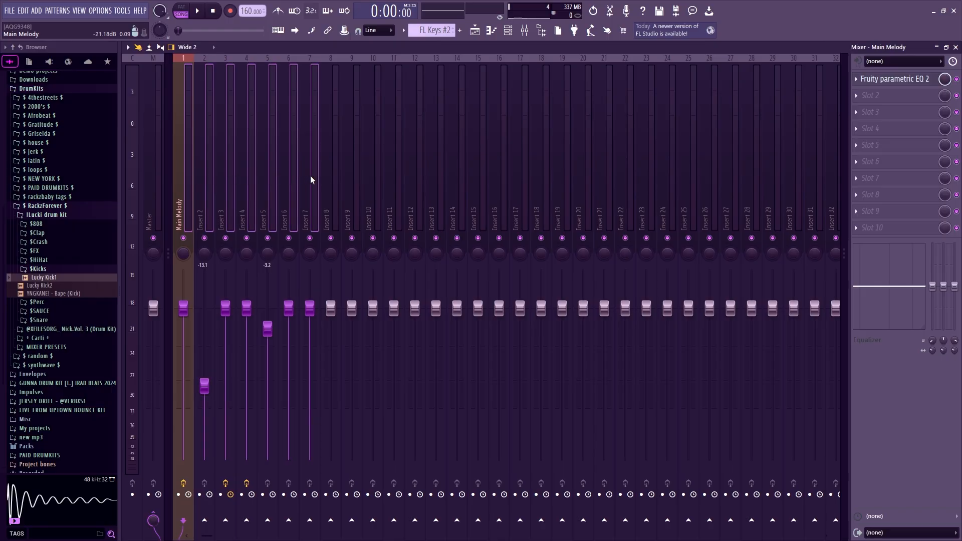
click(510, 33)
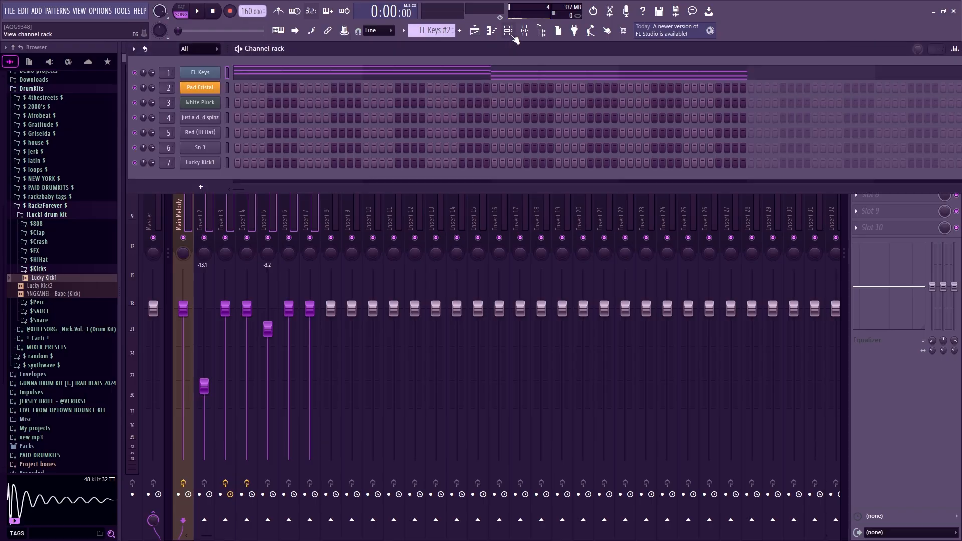
click(512, 36)
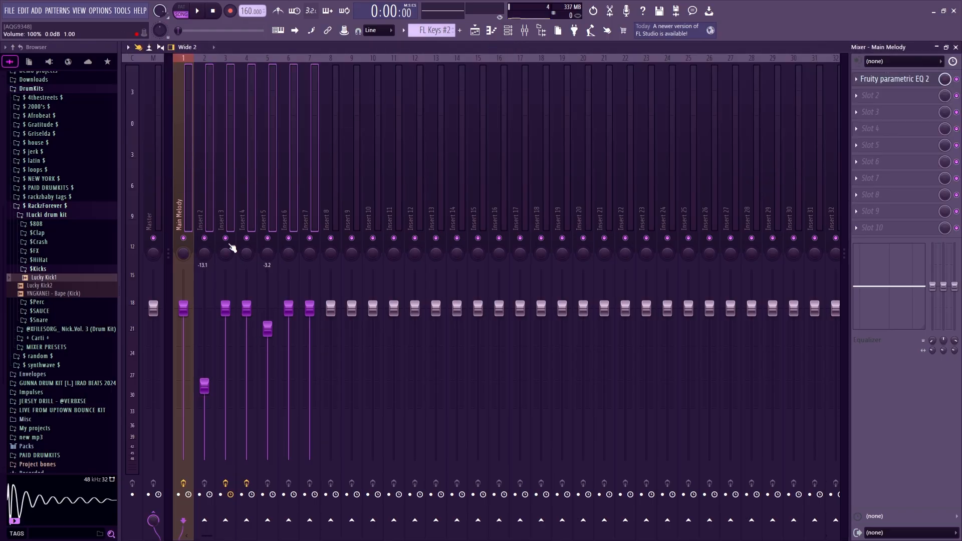
drag(183, 308, 183, 459)
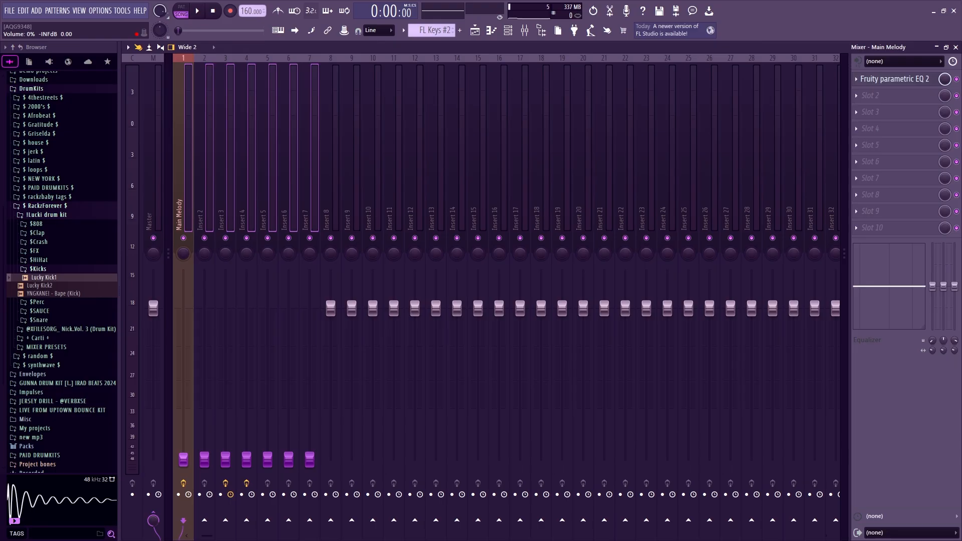
drag(183, 459, 184, 352)
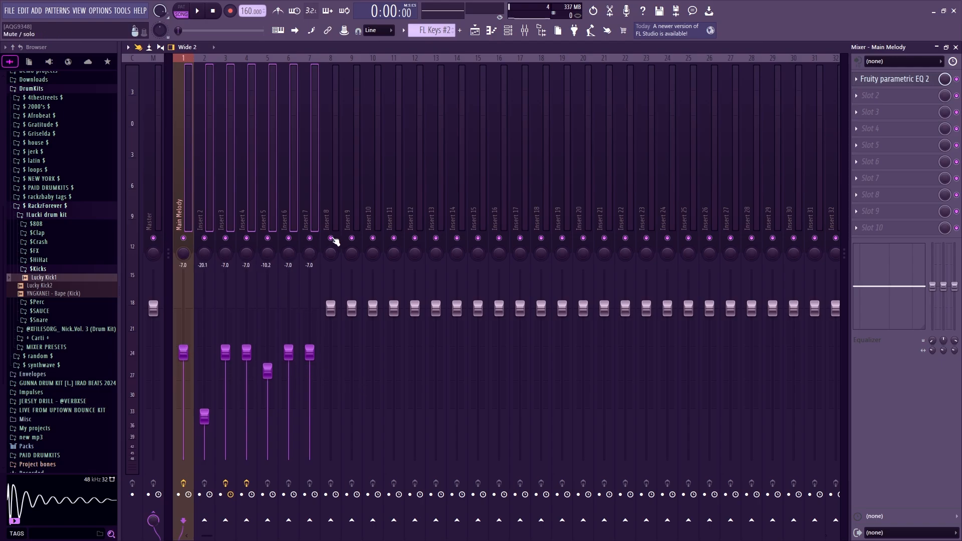
click(322, 228)
- Raise Insert 2 to about -6.9 dB and Insert 5 to -7.0 dB, and play the arrangement briefly
drag(206, 419, 204, 357)
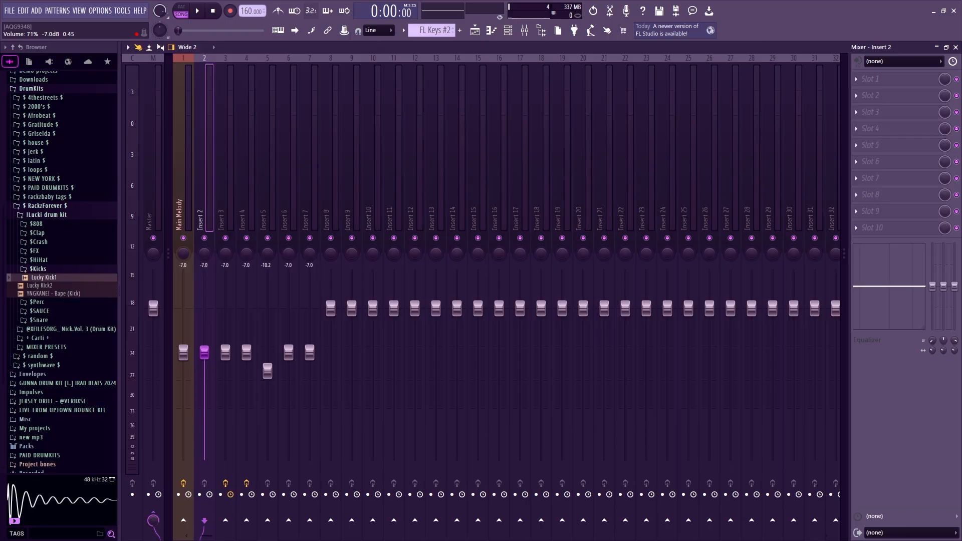
drag(267, 371, 267, 354)
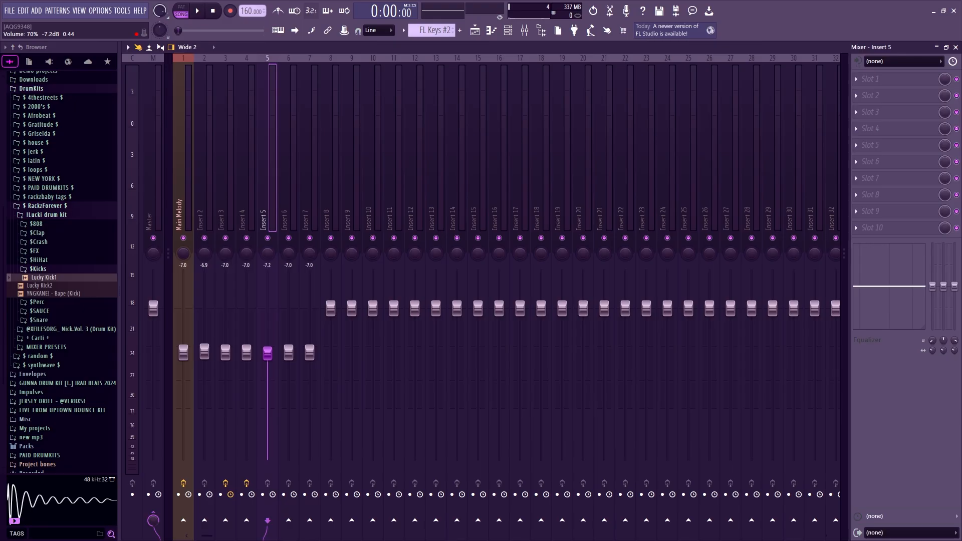
key(space)
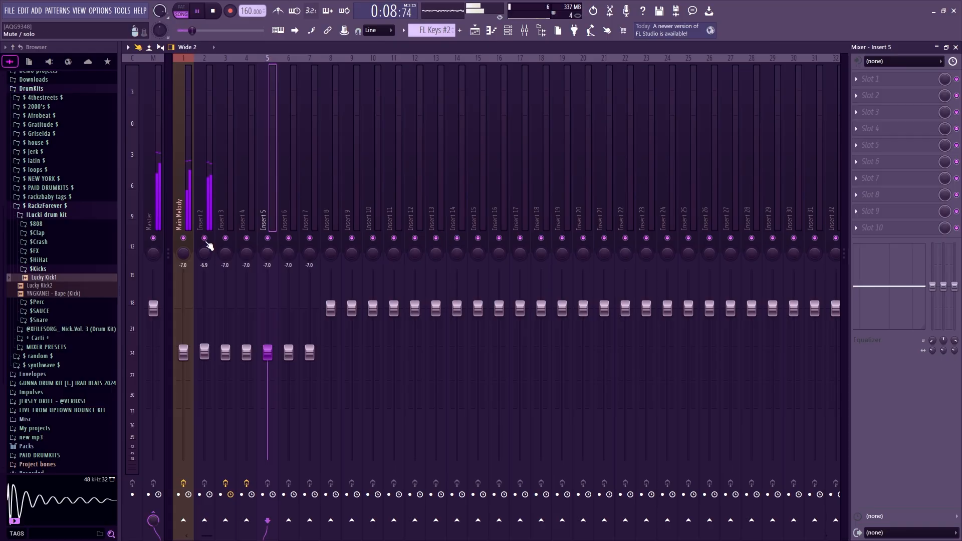
key(space)
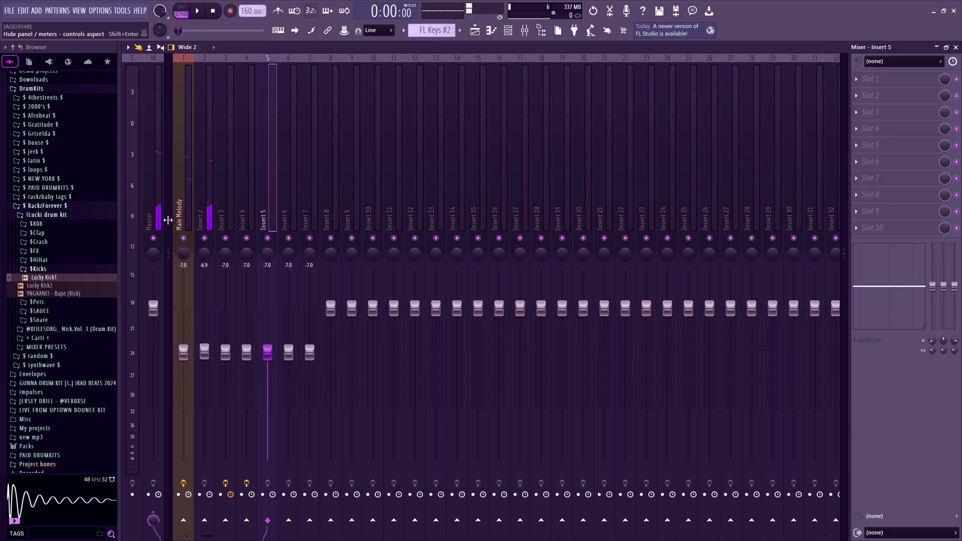
- Add Fruity Soft Clipper to slot 1 of the Master with threshold -51.8 dB and post gain about 92%, and test it in playback
click(157, 215)
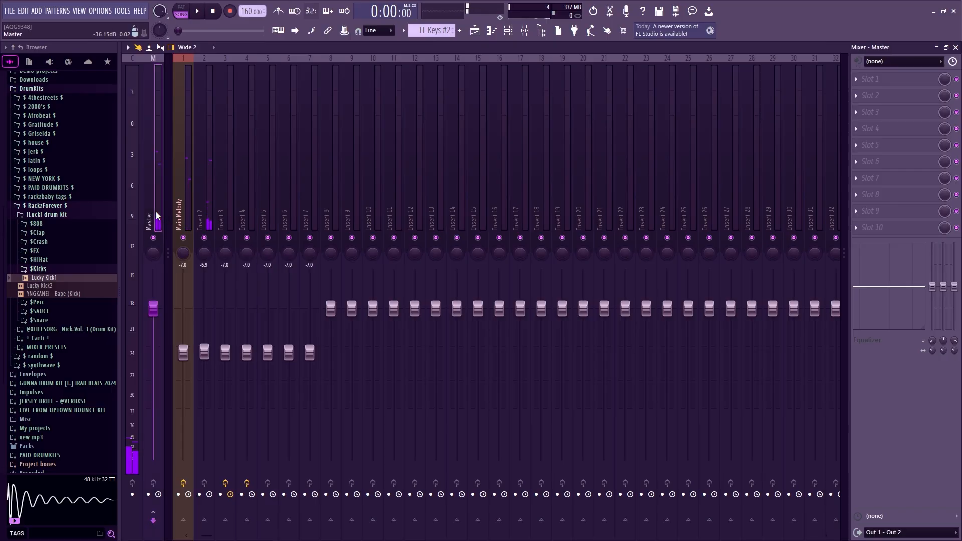
click(872, 79)
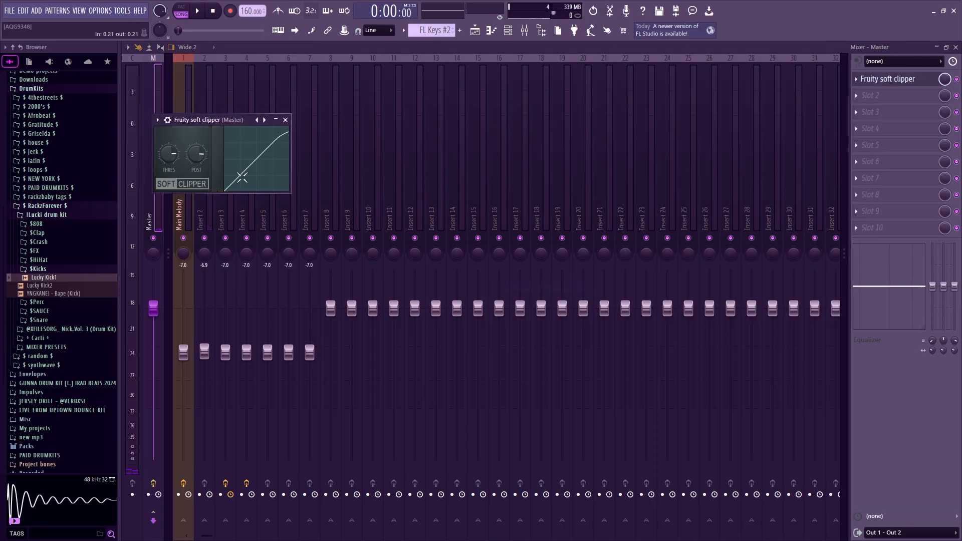
drag(197, 154, 170, 190)
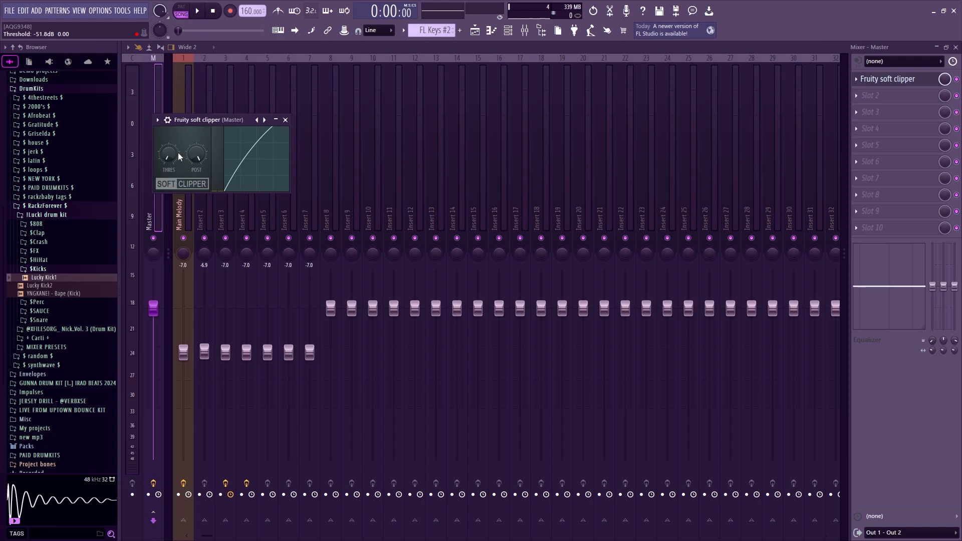
drag(196, 153, 196, 161)
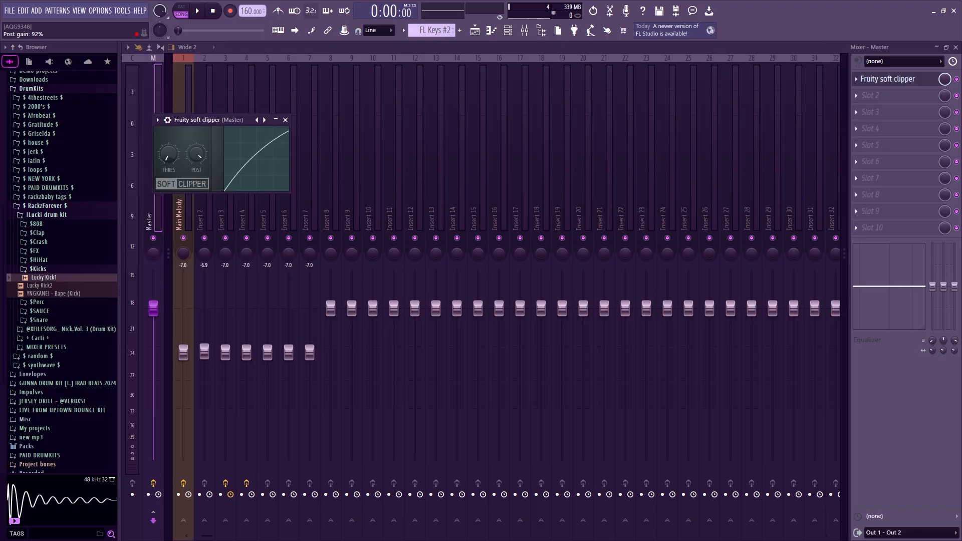
key(space)
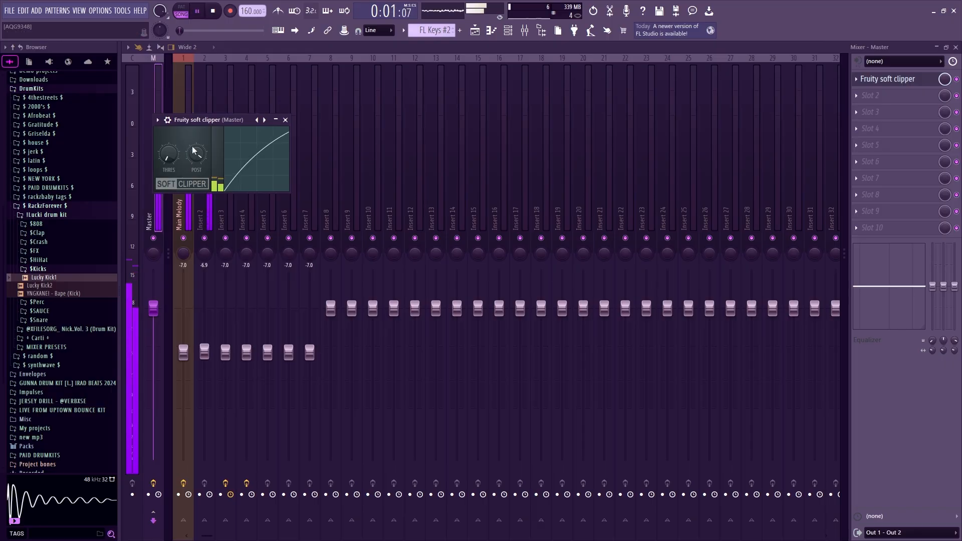
key(space)
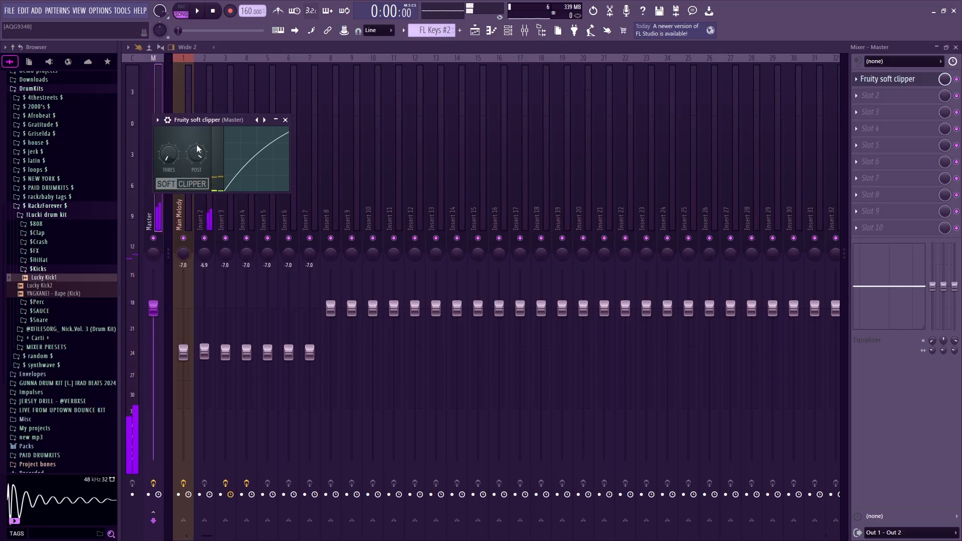
key(Escape)
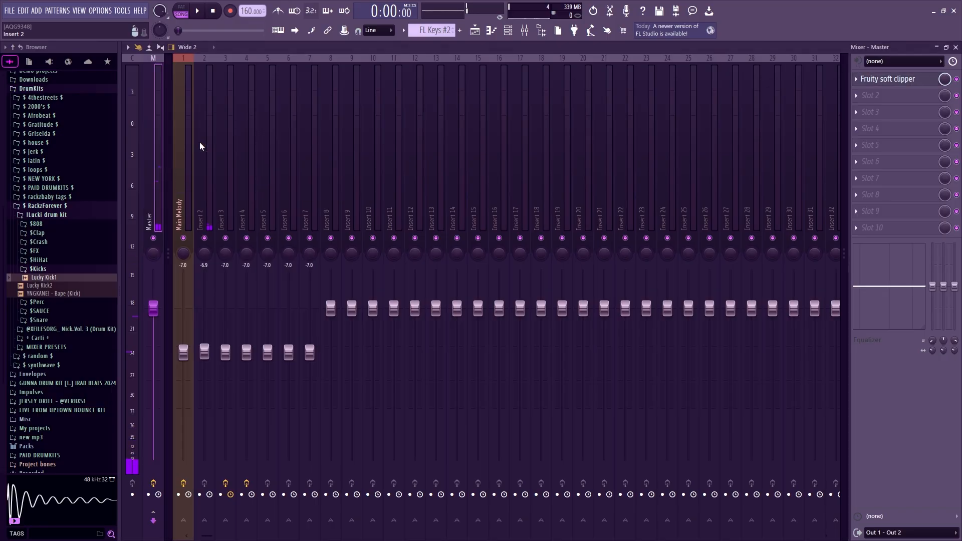
- Add Fruity Compressor to slot 3 of the Master with the Complete Mix preset and test it in playback
click(888, 111)
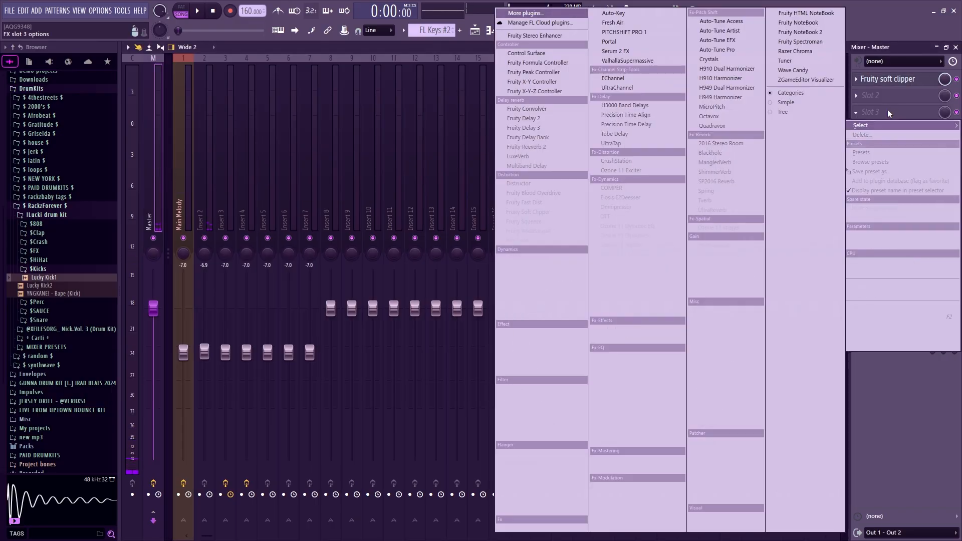
click(531, 258)
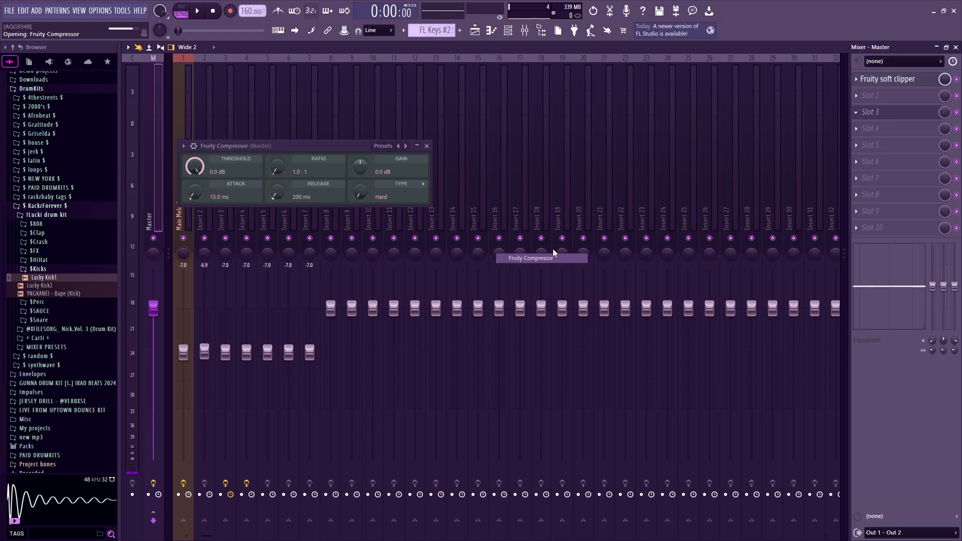
click(389, 149)
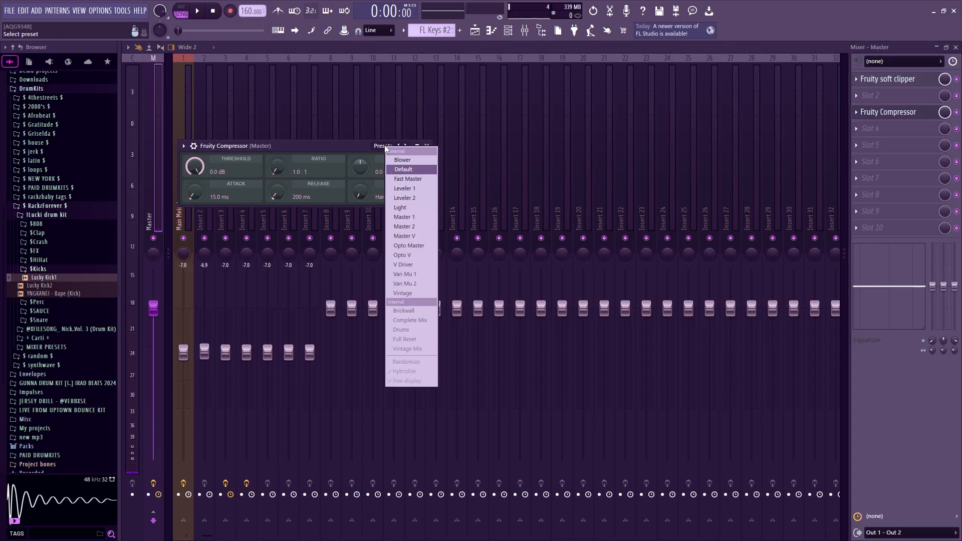
click(407, 310)
key(space)
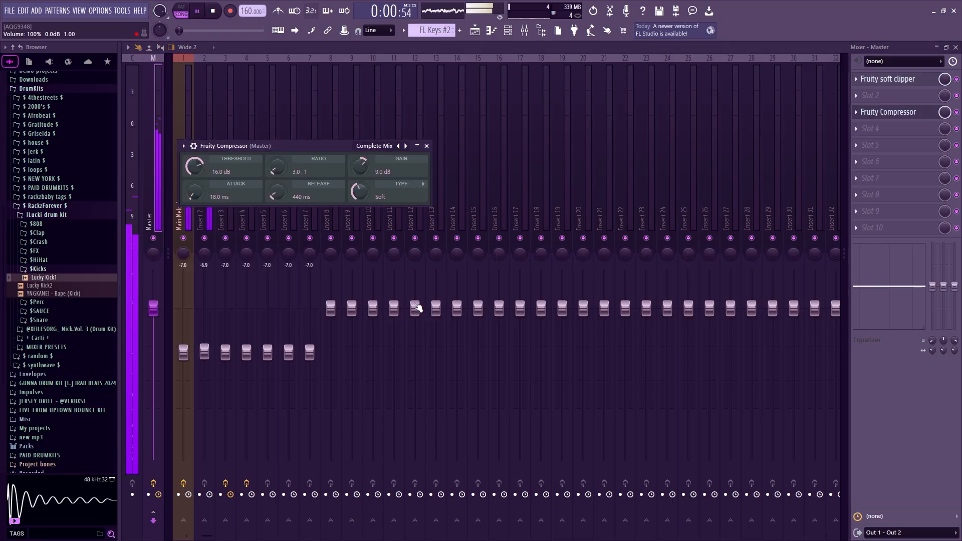
key(Escape)
key(space)
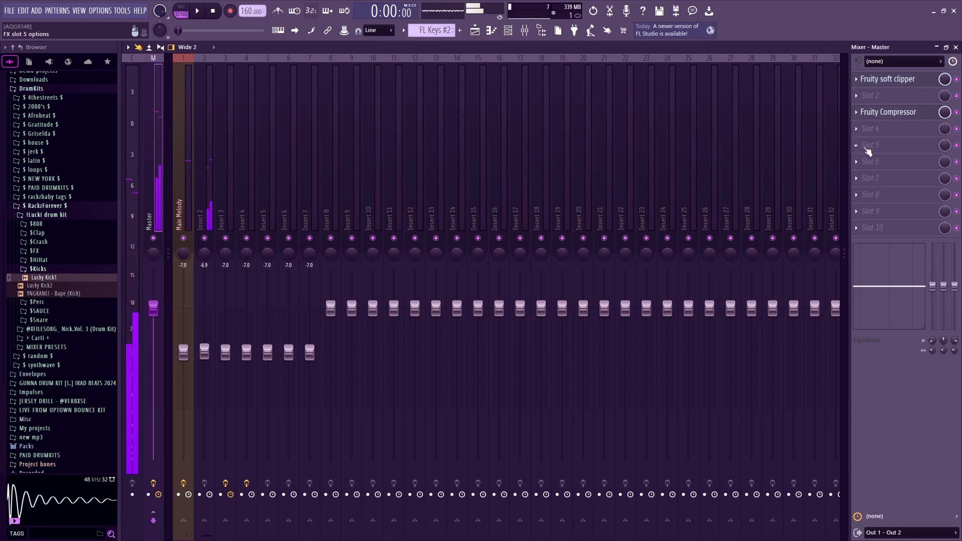
- Add Fruity Parametric EQ 2 to Master slot 5 with the 20Hz + 18kHz cut preset, raise the high pass to 41 Hz and start playback
click(872, 145)
click(580, 436)
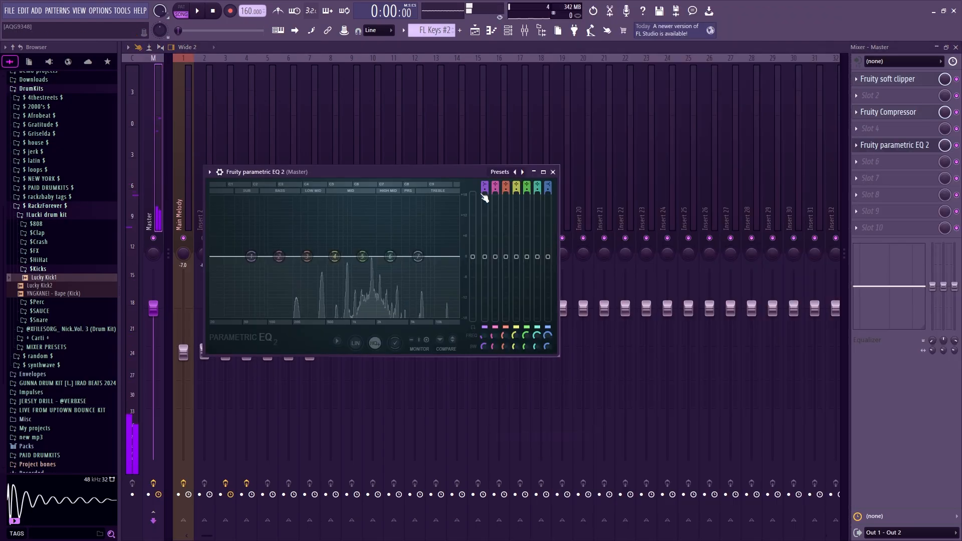
click(499, 173)
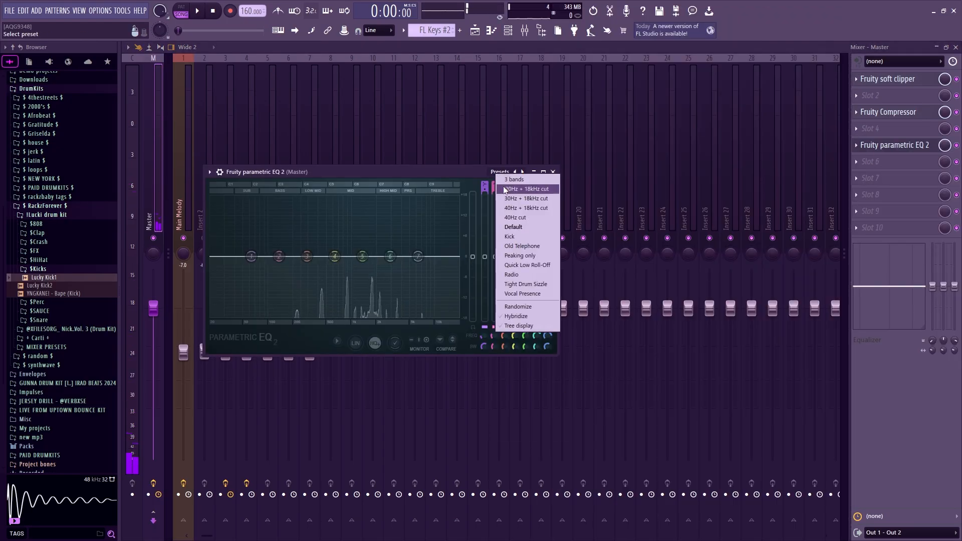
click(521, 189)
drag(481, 340, 484, 324)
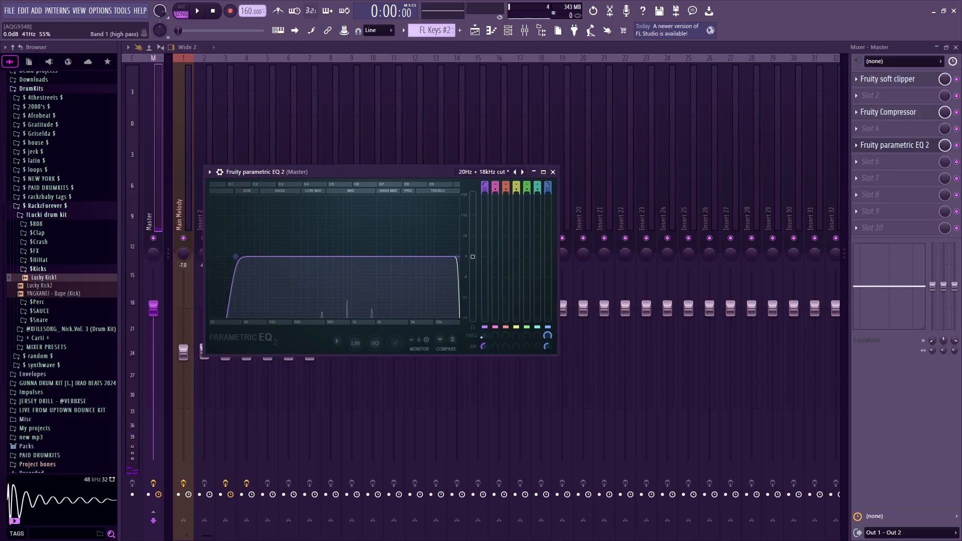
key(space)
key(Escape)
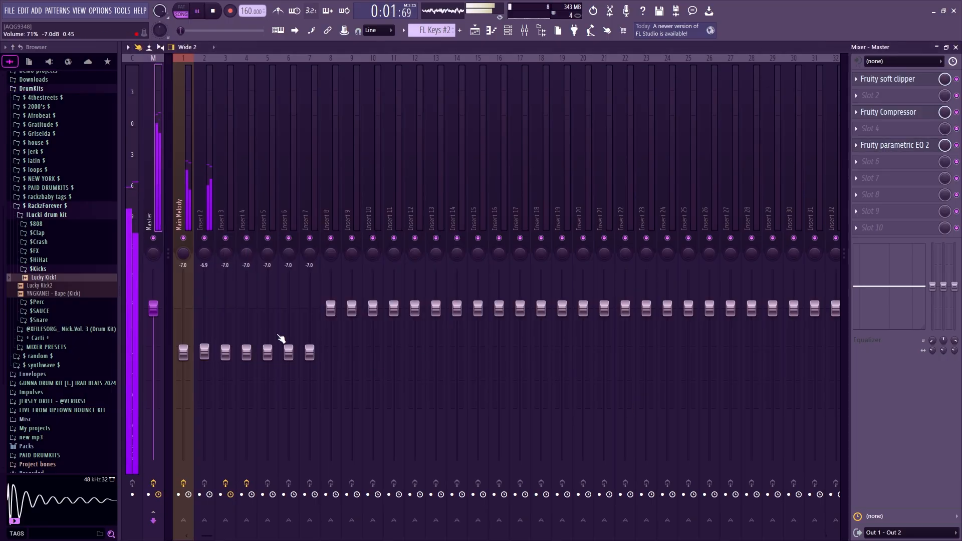
- Lower Insert 2's fader to -17.0 dB and replay the arrangement from the start
key(space)
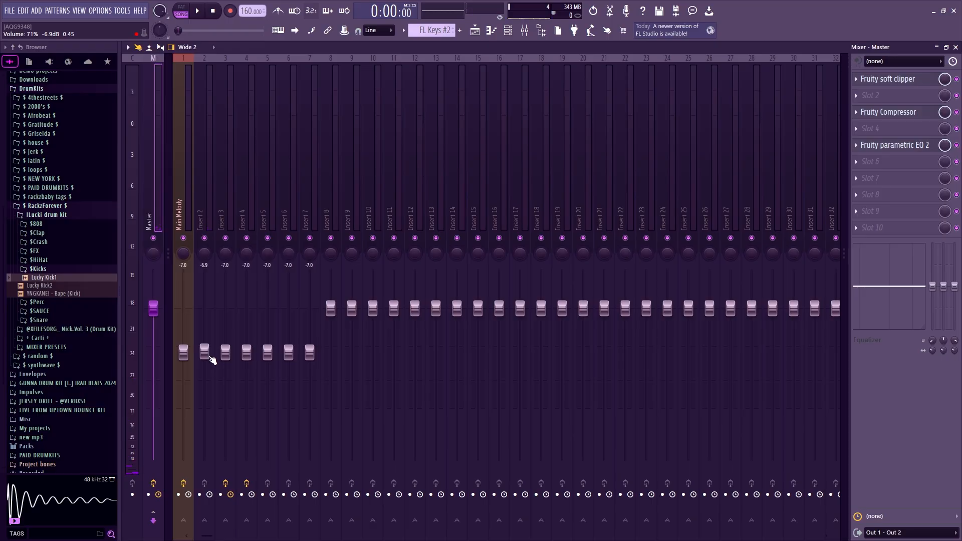
drag(210, 359, 204, 404)
key(space)
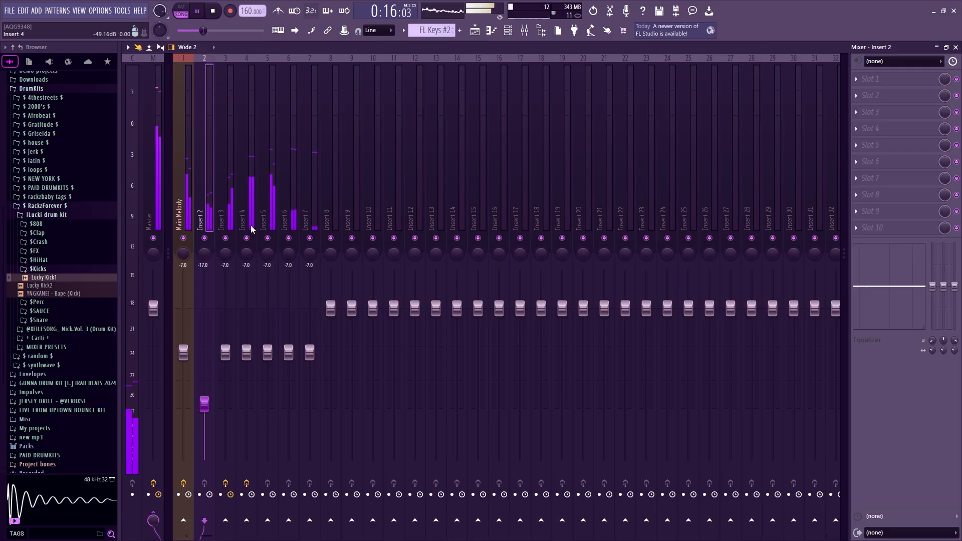
- Lower Insert 5's fader to -11.3 dB and play the arrangement from bar 9, where the drums enter
click(269, 219)
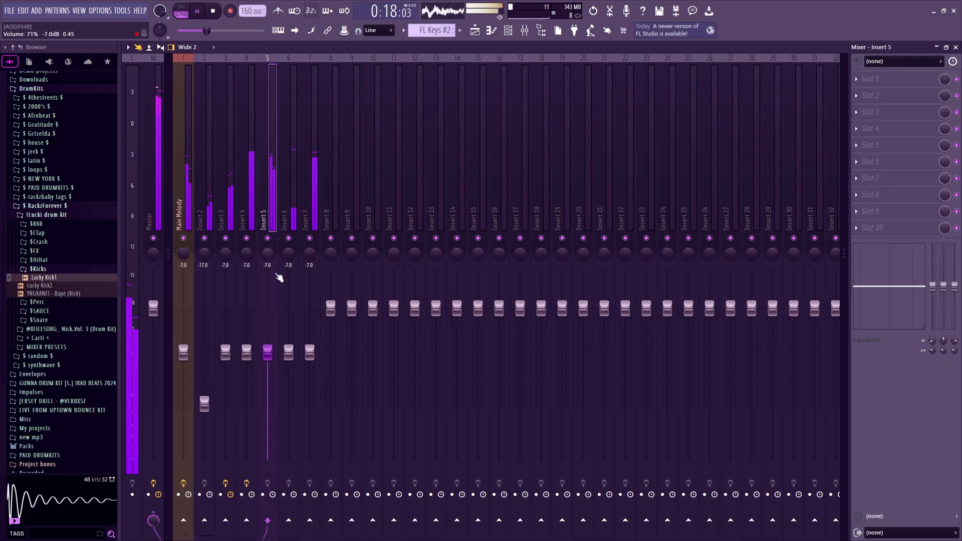
key(space)
key(F5)
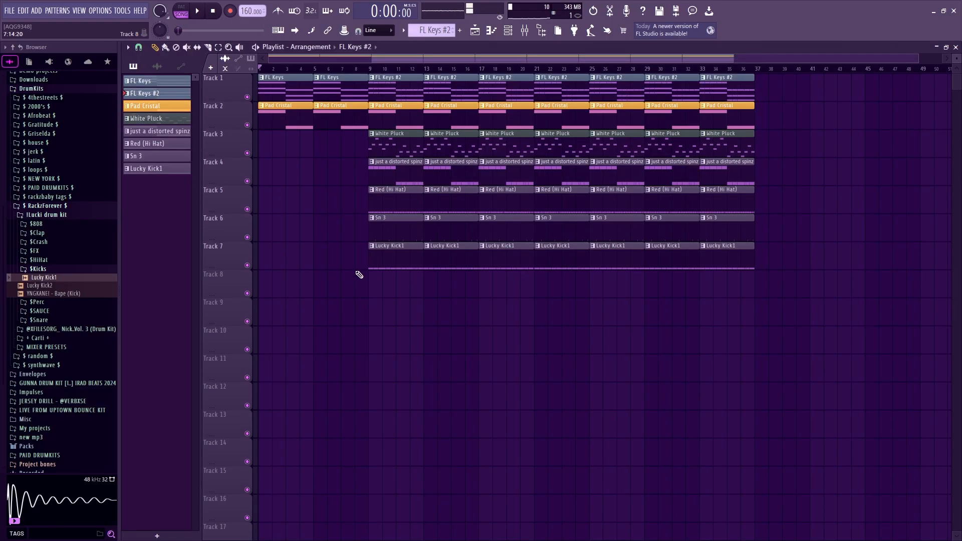
click(373, 70)
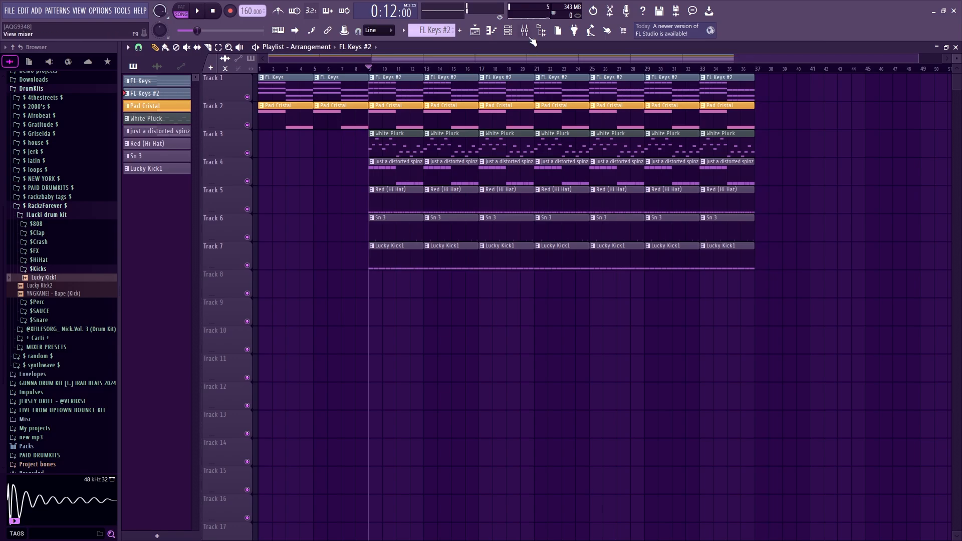
key(F9)
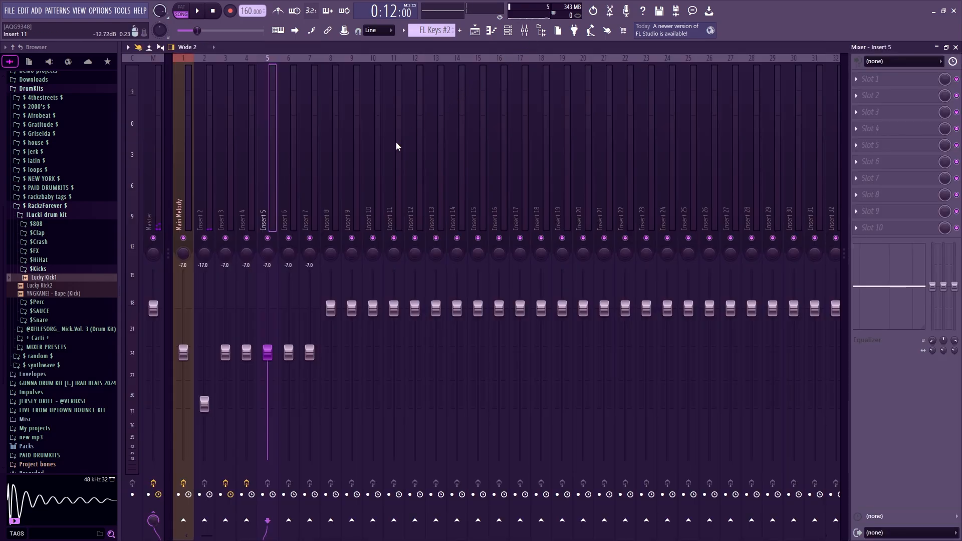
drag(268, 356, 268, 376)
key(space)
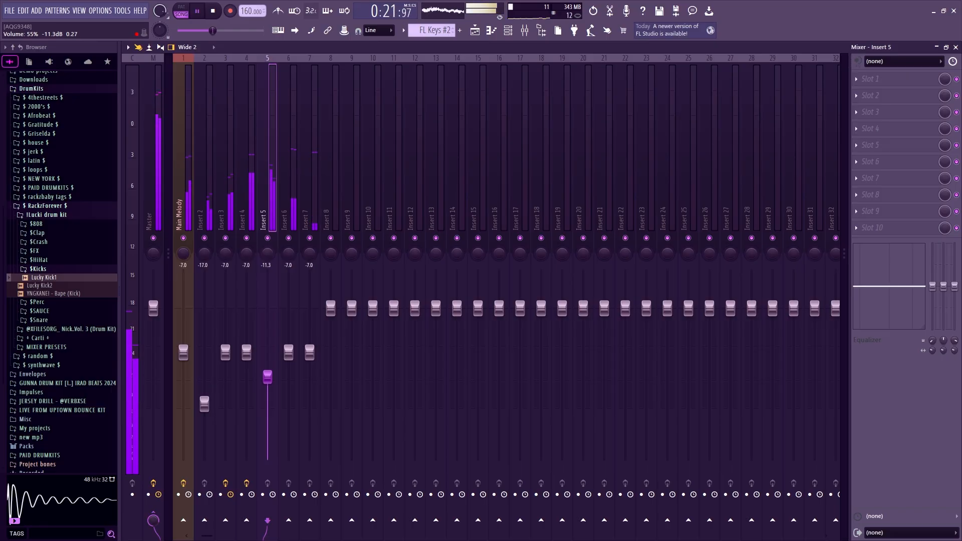
- Fine-tune Insert 5 to -11.5 dB and lower Insert 6 to -8.7 dB, and stop playback in the playlist
drag(268, 376, 288, 362)
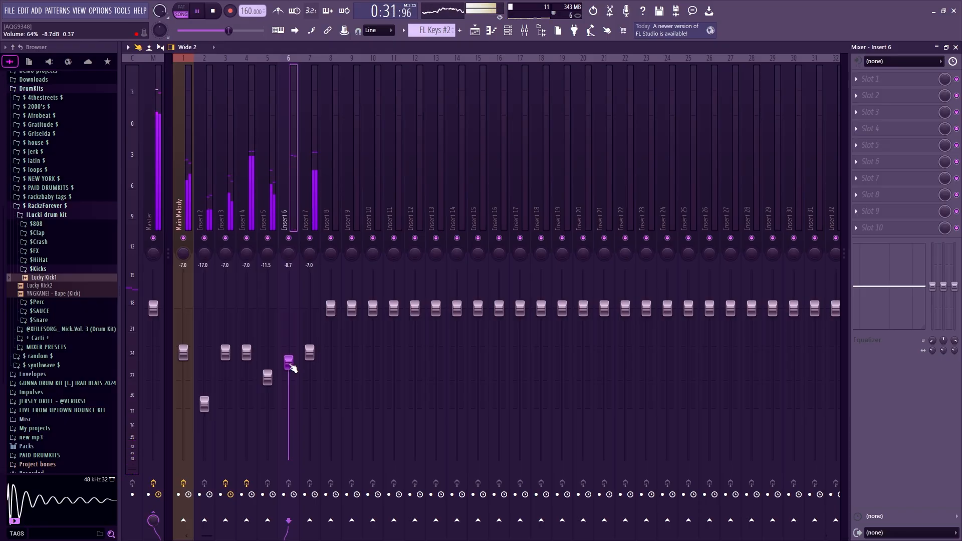
click(524, 30)
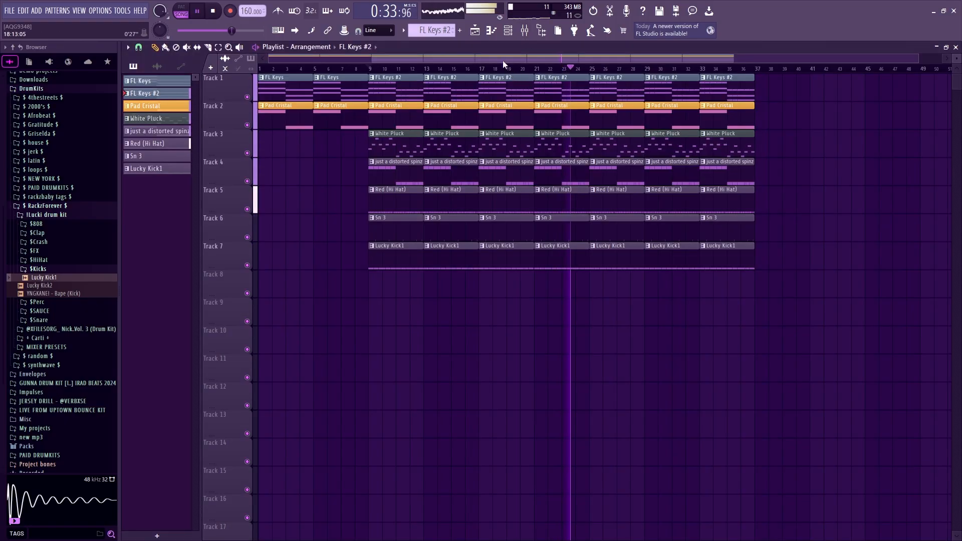
scroll(496, 59, down, 3)
key(space)
scroll(431, 31, up, 1)
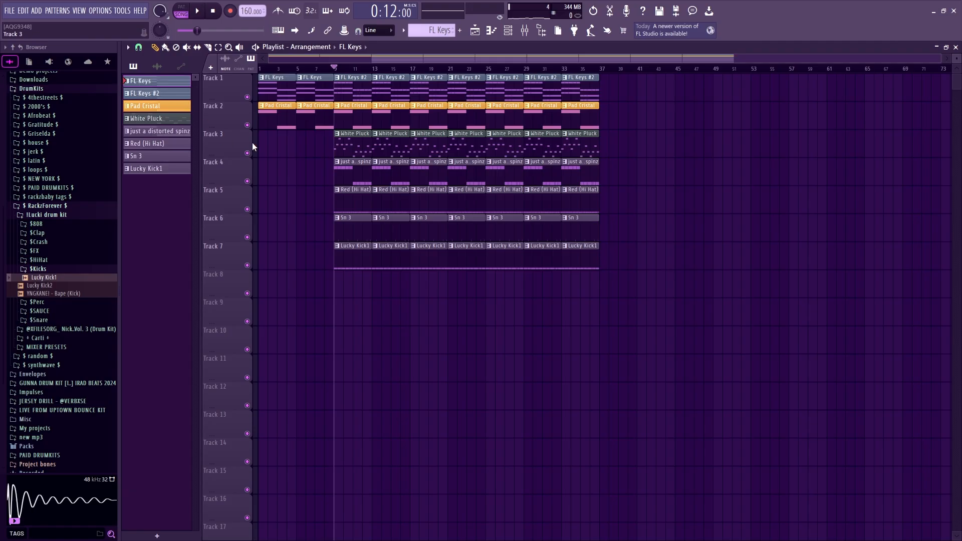
- Save the project under the name "sub & like"
key(ctrl+s)
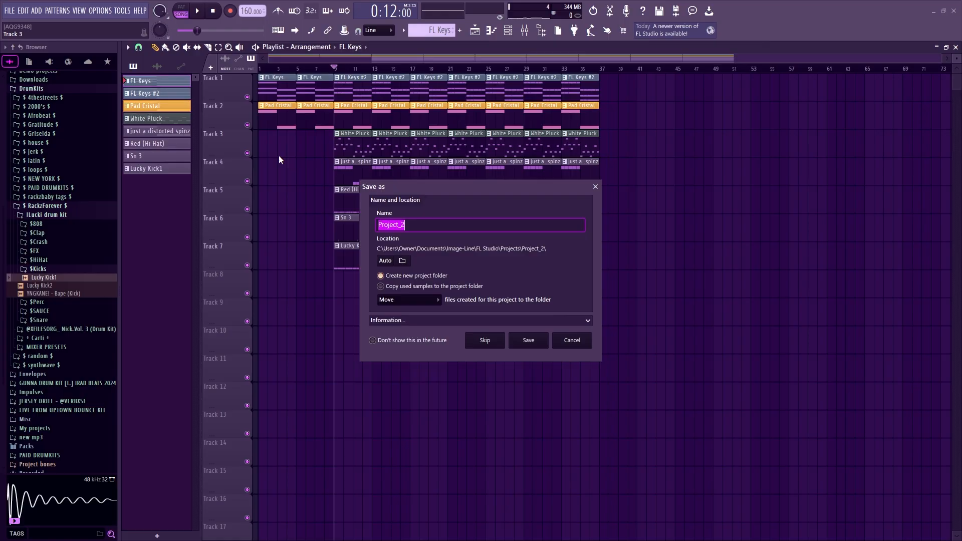
text(sub & like)
key(Return)
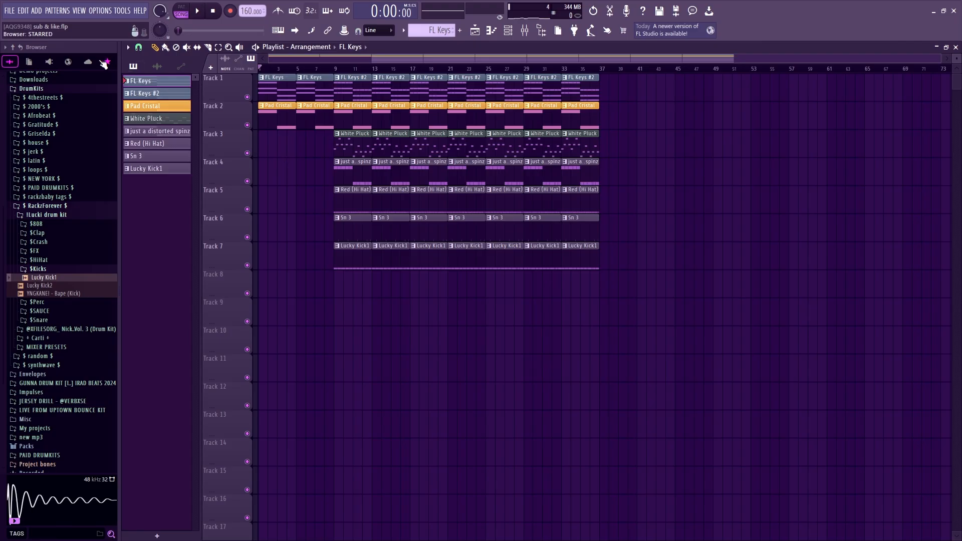
- Bring up the export format choices for the saved project
click(14, 11)
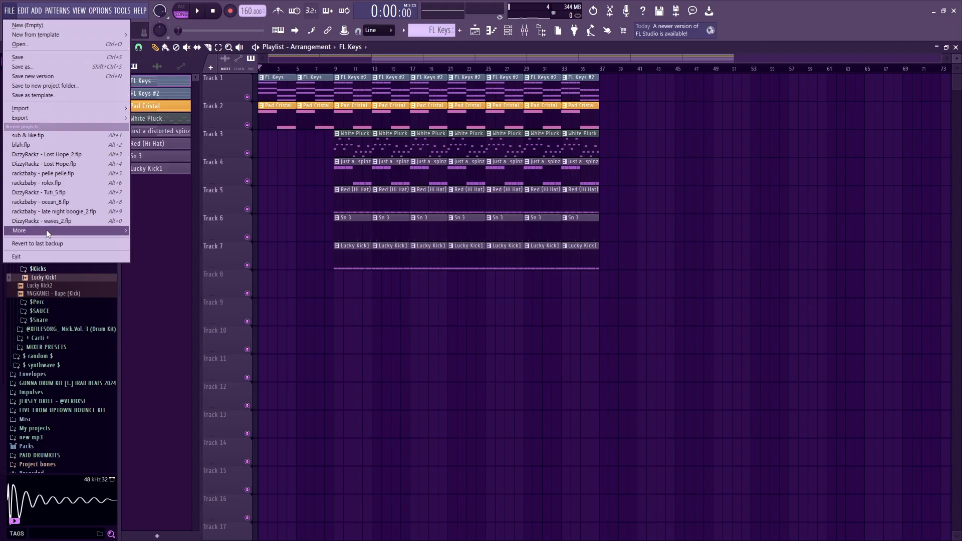
mouse_move(50, 120)
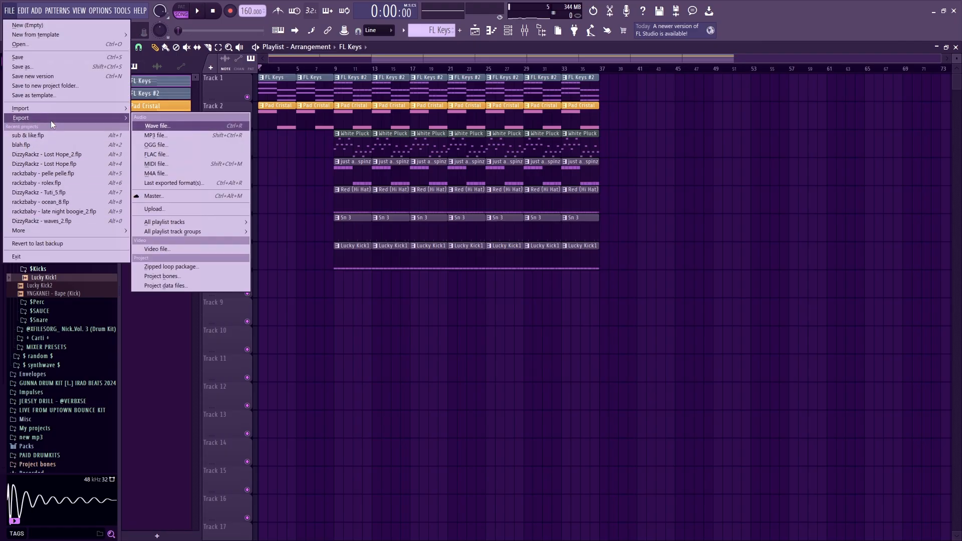